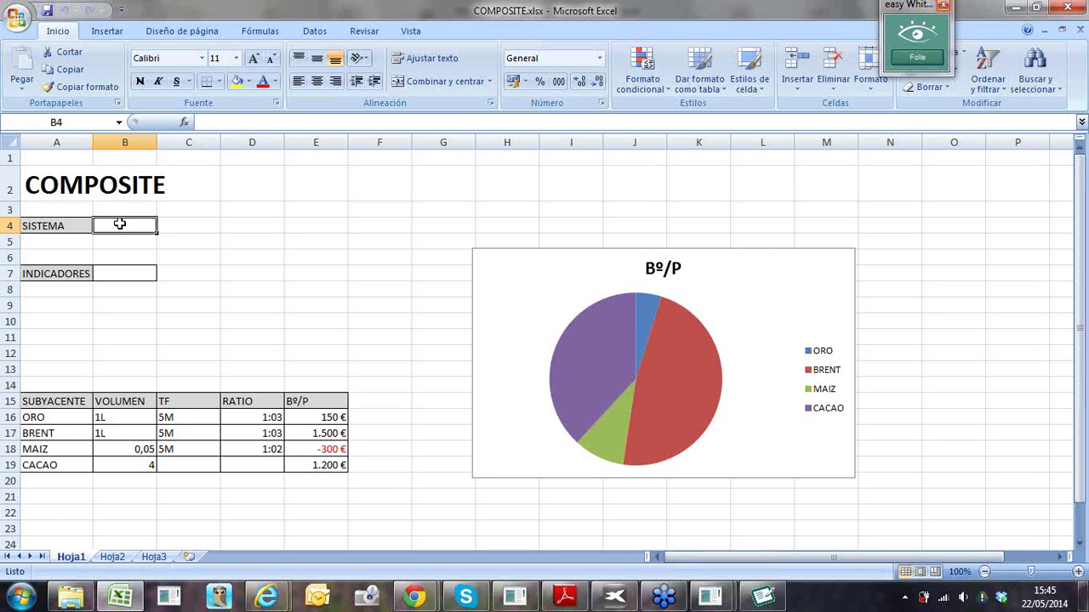
Enter SEMINARIO12 as the SISTEMA value in cell B4 and widen column B to about 13,14 to fit it
double_click(120, 224)
type("SEMINARIO12")
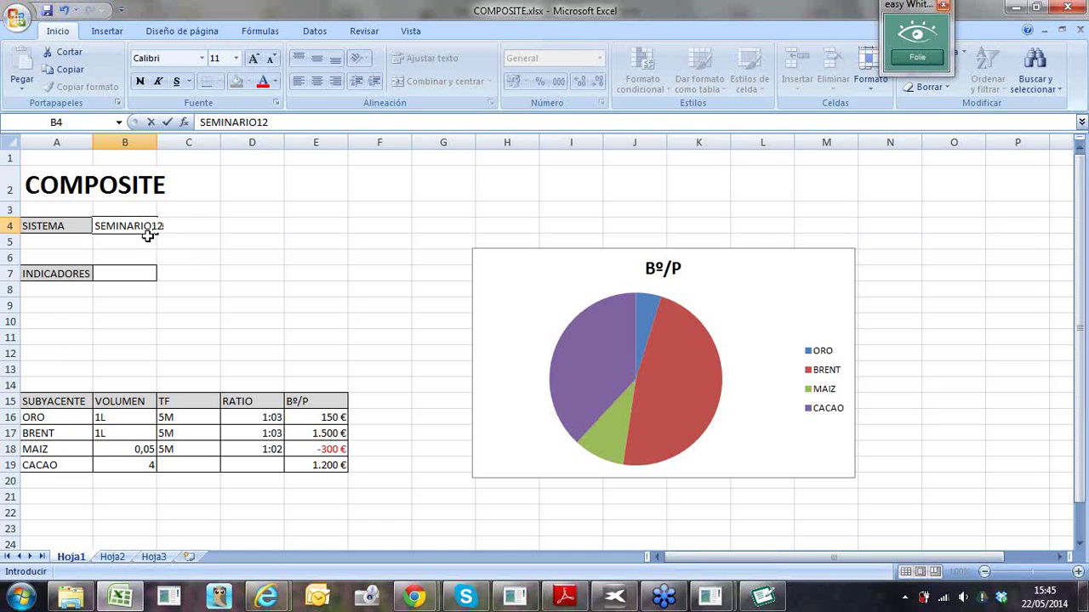
key("Return")
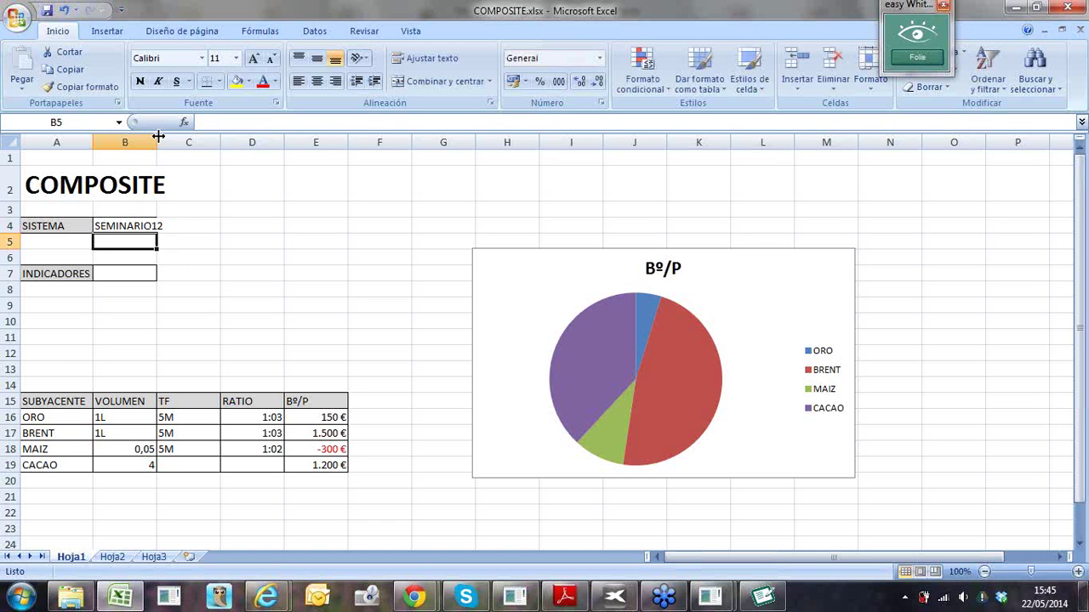
left_click_drag(156, 140, 170, 146)
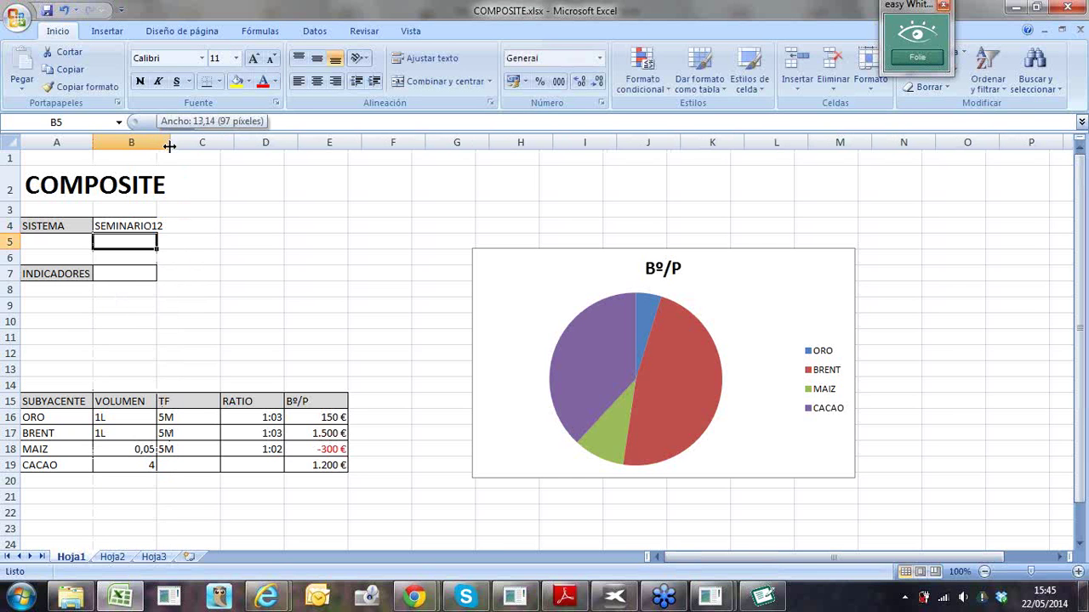
left_click_drag(169, 147, 170, 147)
List the indicators DEMAS, RSI and STOCASTICO in cells B7 to B9
left_click(124, 273)
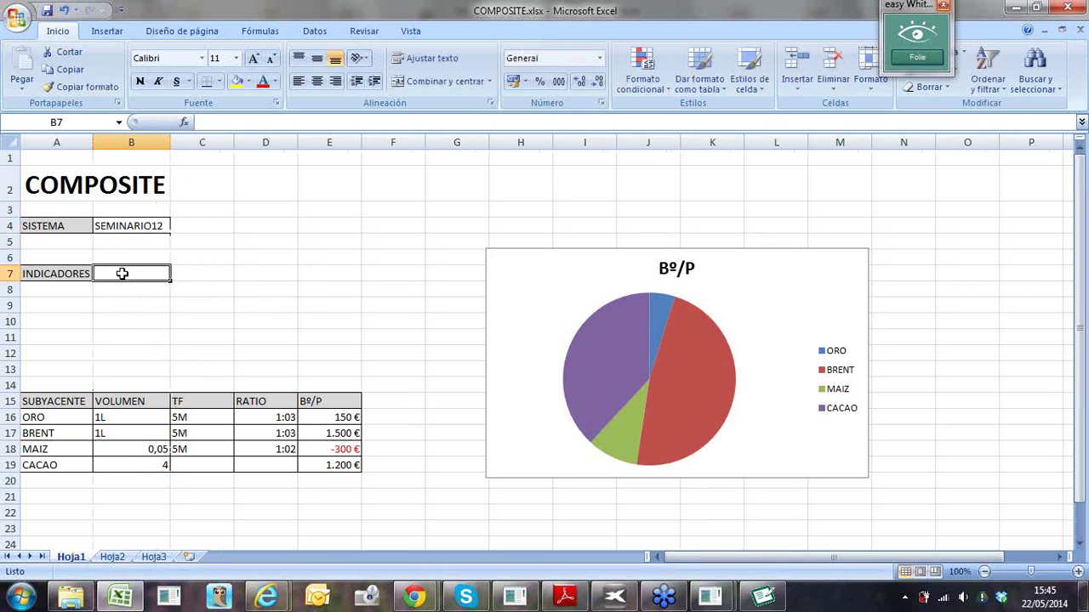
type("DEMAS")
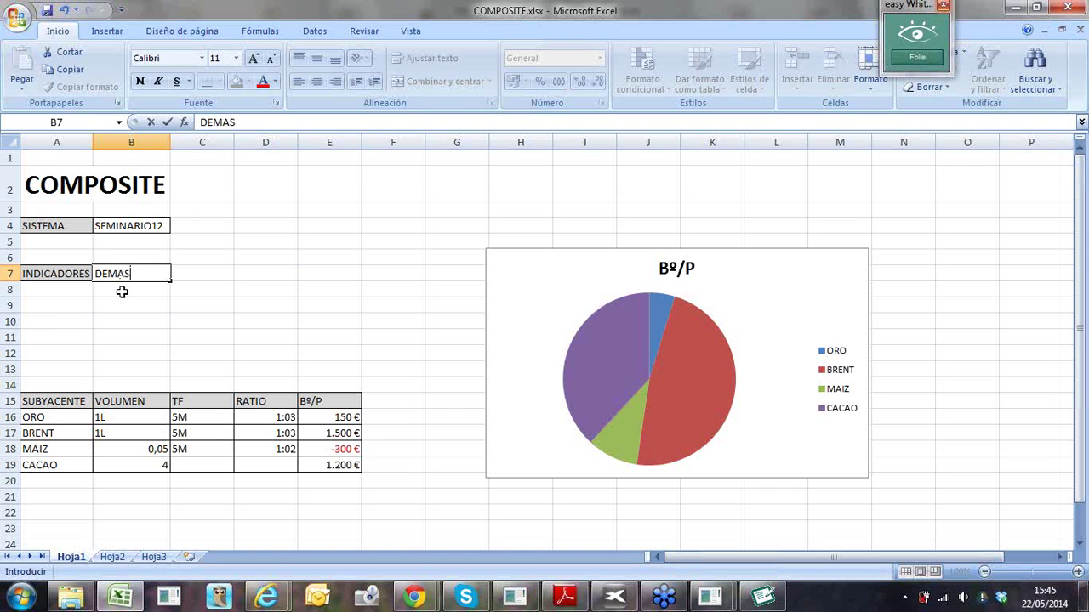
key("Return")
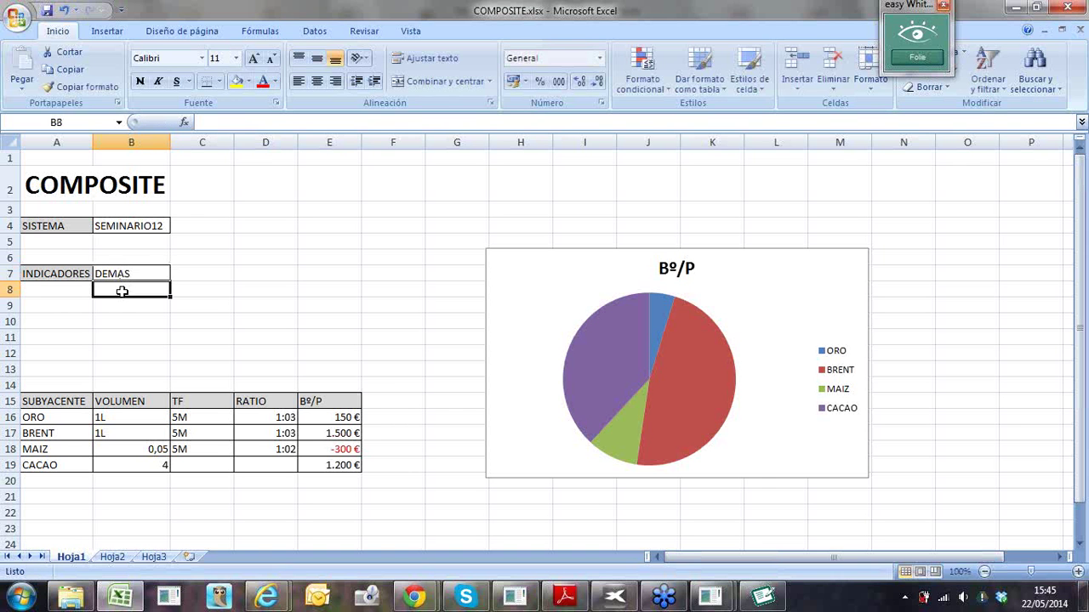
type("RSI")
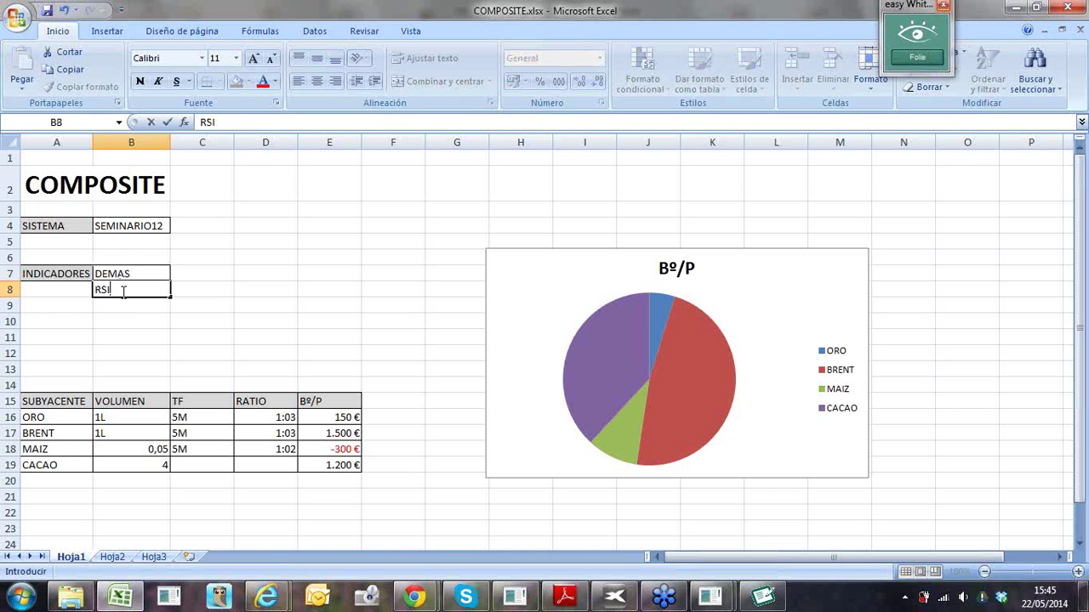
left_click(123, 306)
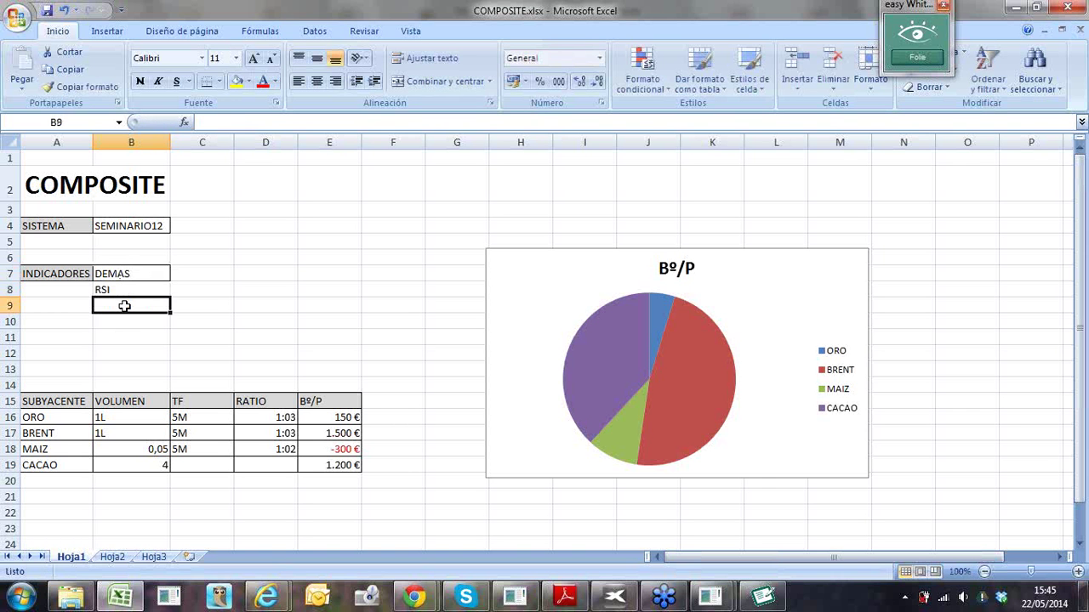
type("STOCA")
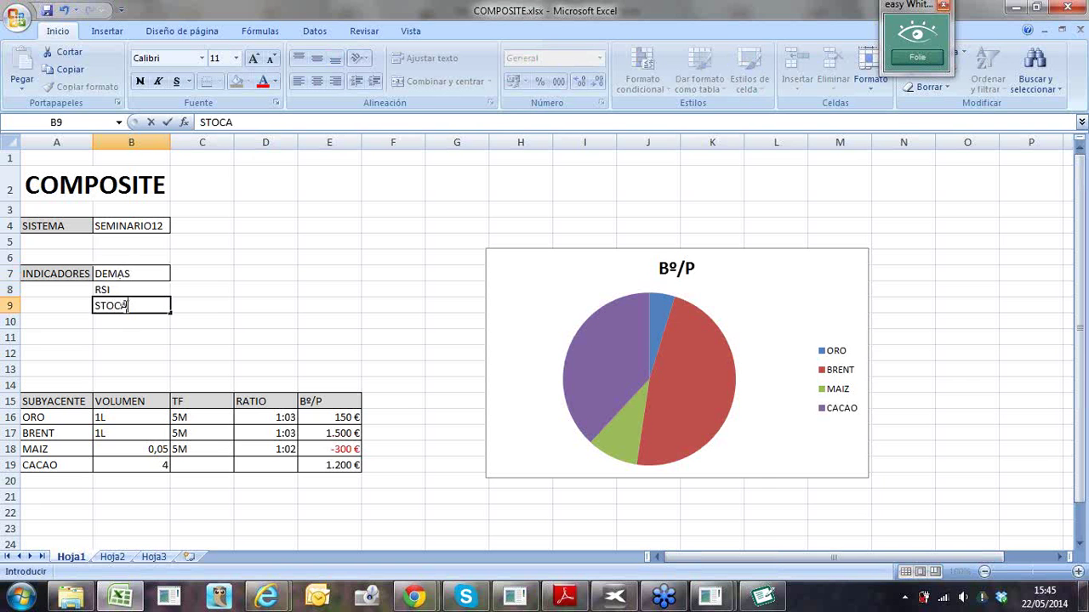
type("STICO")
scroll(429, 464, "down", 1)
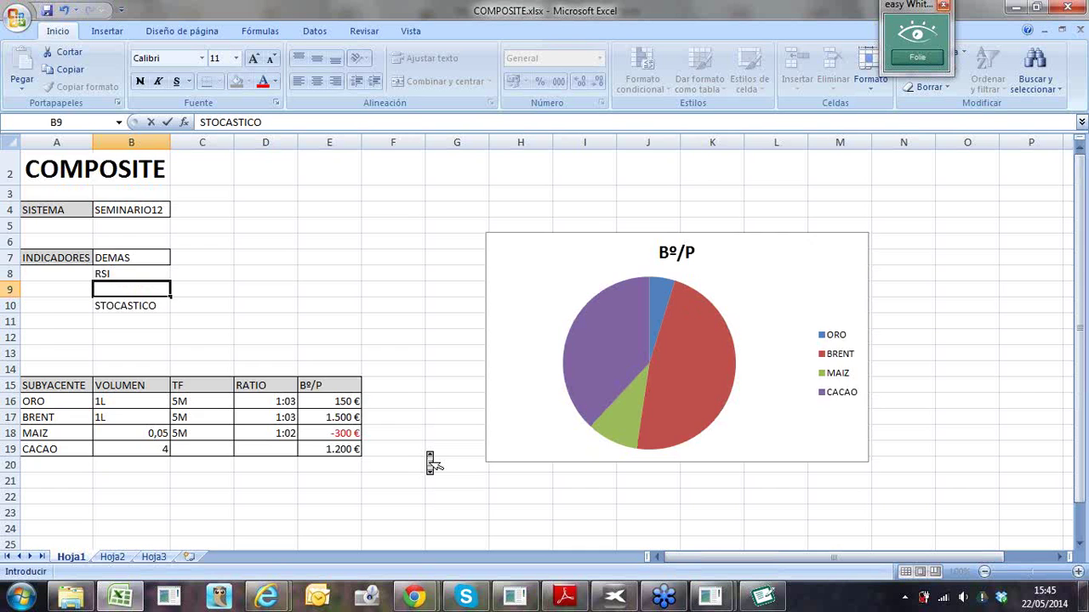
scroll(430, 463, "down", 7)
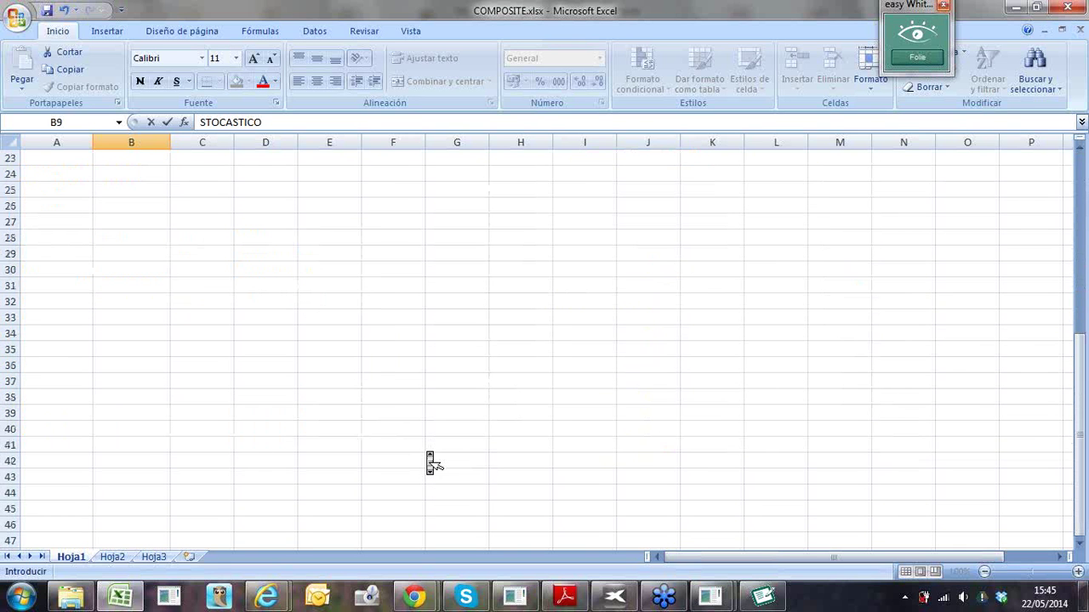
scroll(429, 463, "up", 2)
scroll(429, 463, "up", 6)
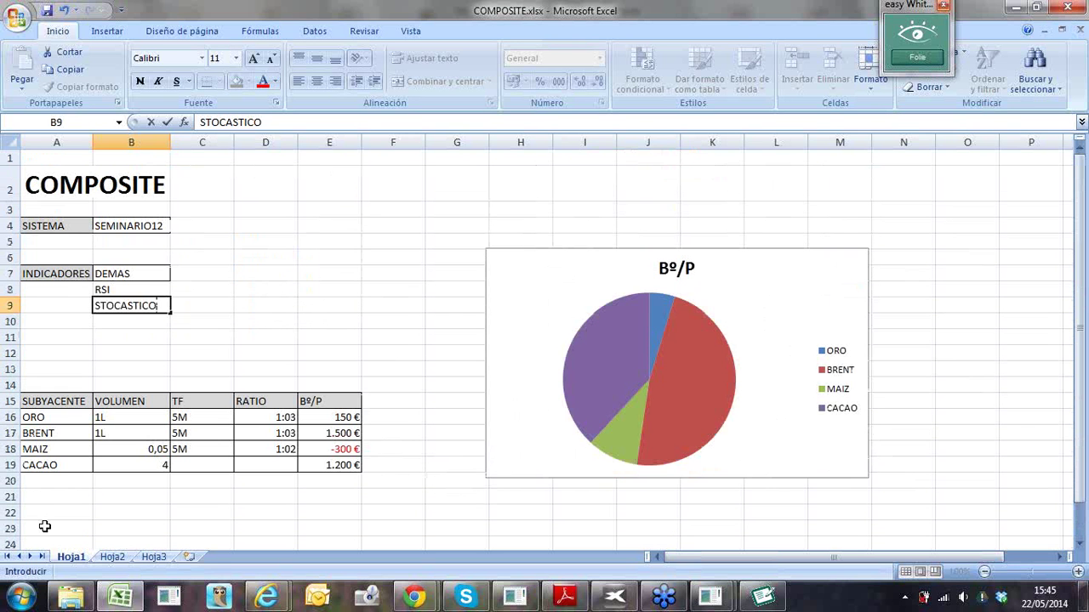
Enter the label VOLUMEN in cell A23 below the SUBYACENTE table
left_click(44, 526)
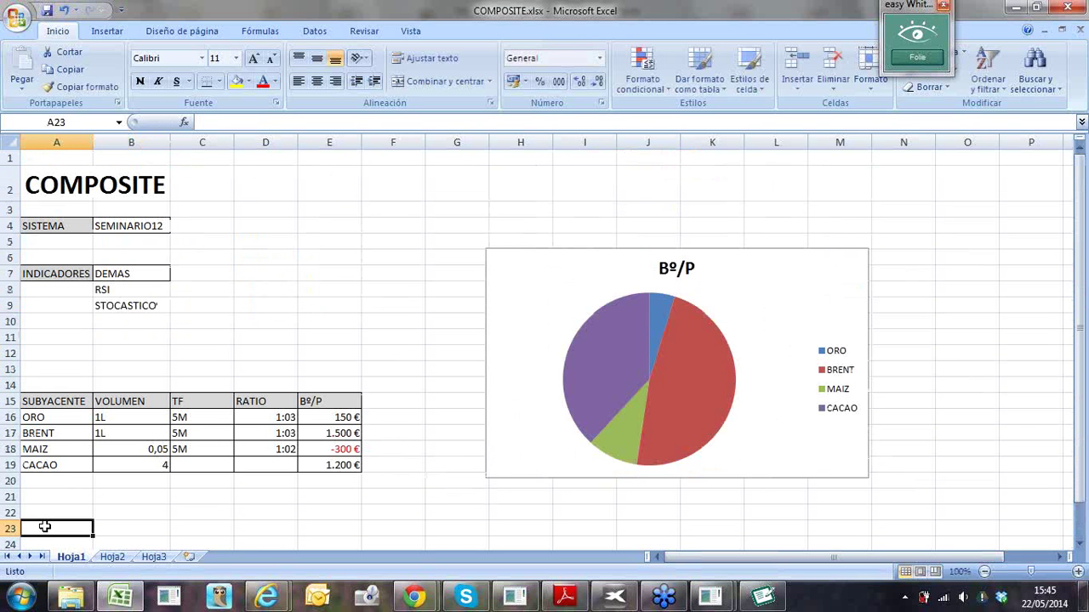
type("VOLUMEN")
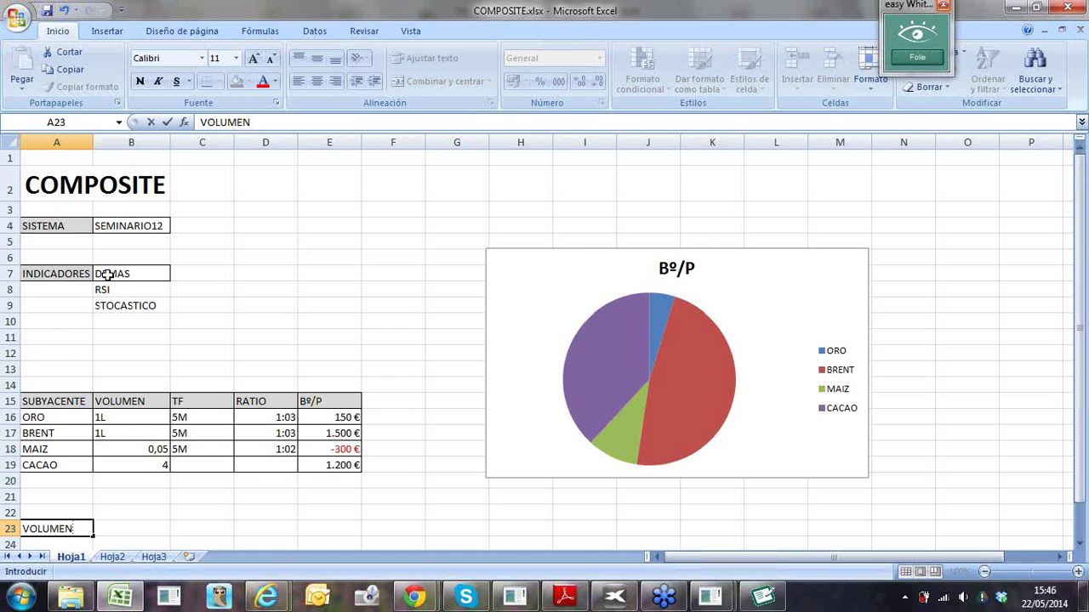
Apply all borders to the indicator cells B7 to B9
left_click_drag(106, 273, 127, 305)
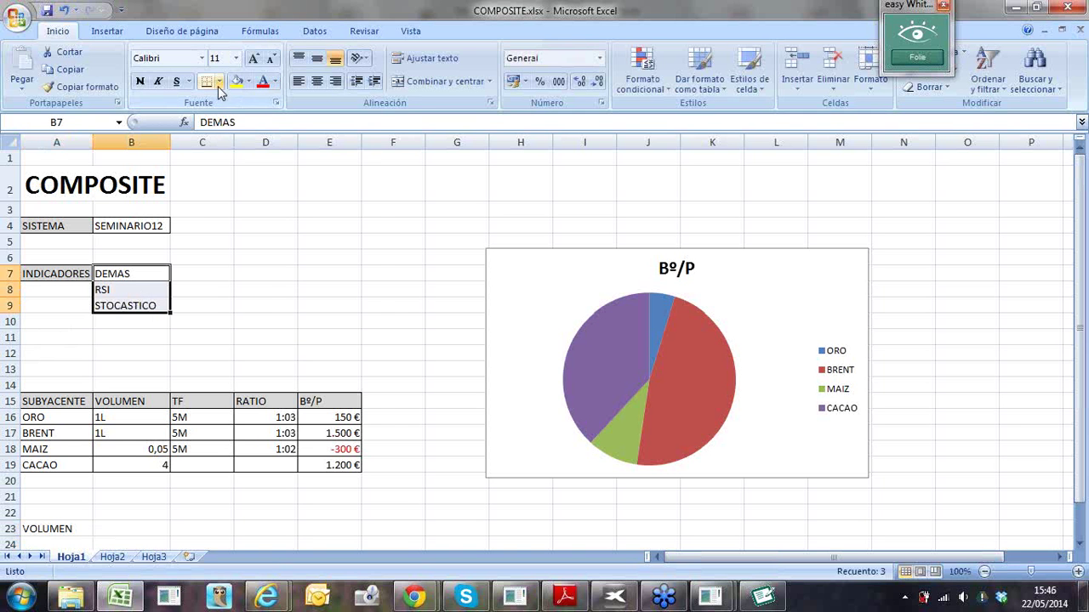
left_click(217, 88)
left_click(212, 207)
Enter the label VOLUMEN in cell A11 and apply all borders to A11:B11
left_click(53, 338)
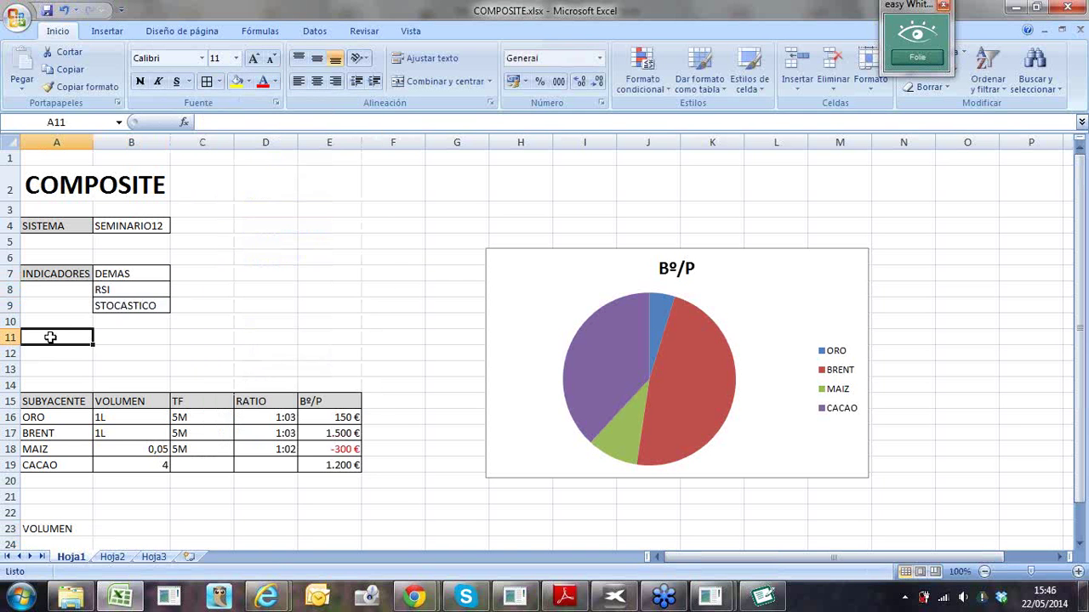
type("VOLUMEN")
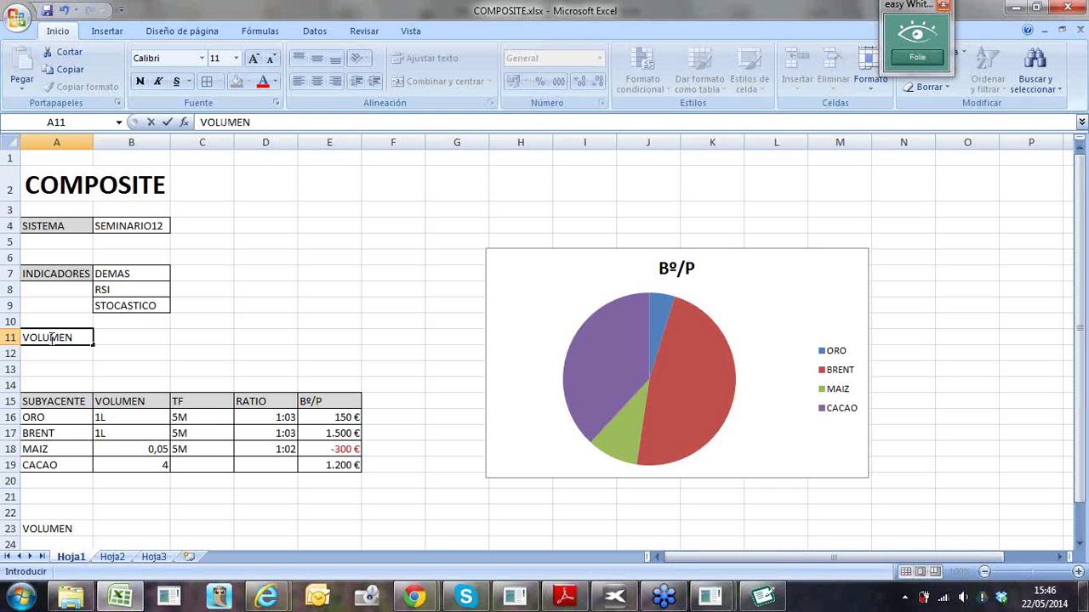
left_click(52, 342)
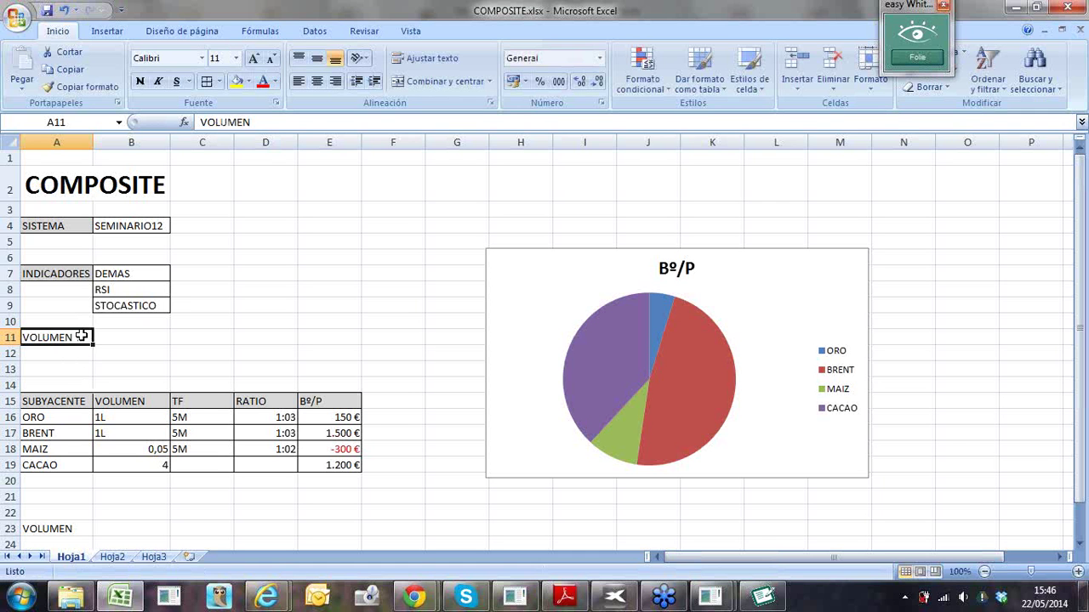
left_click_drag(81, 336, 127, 338)
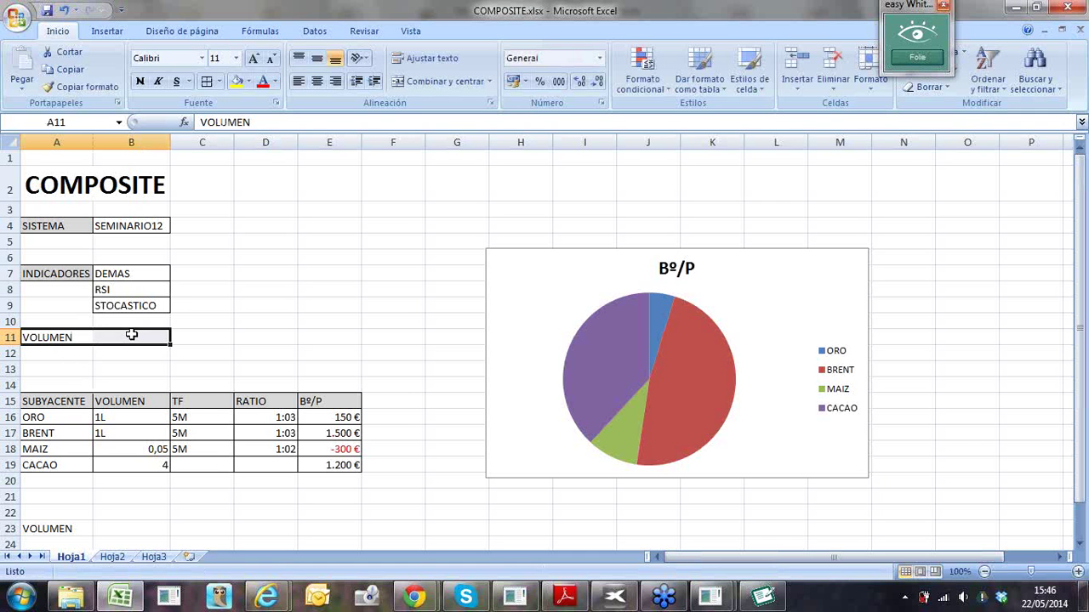
left_click(205, 82)
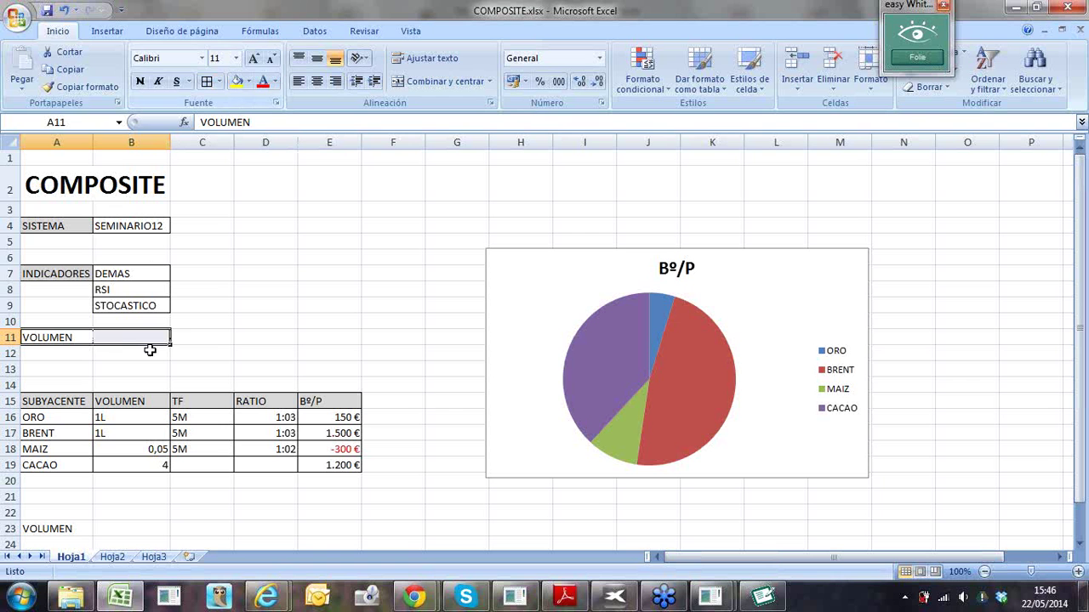
Fill the VOLUMEN label cell A11 with a grey theme colour
left_click(68, 338)
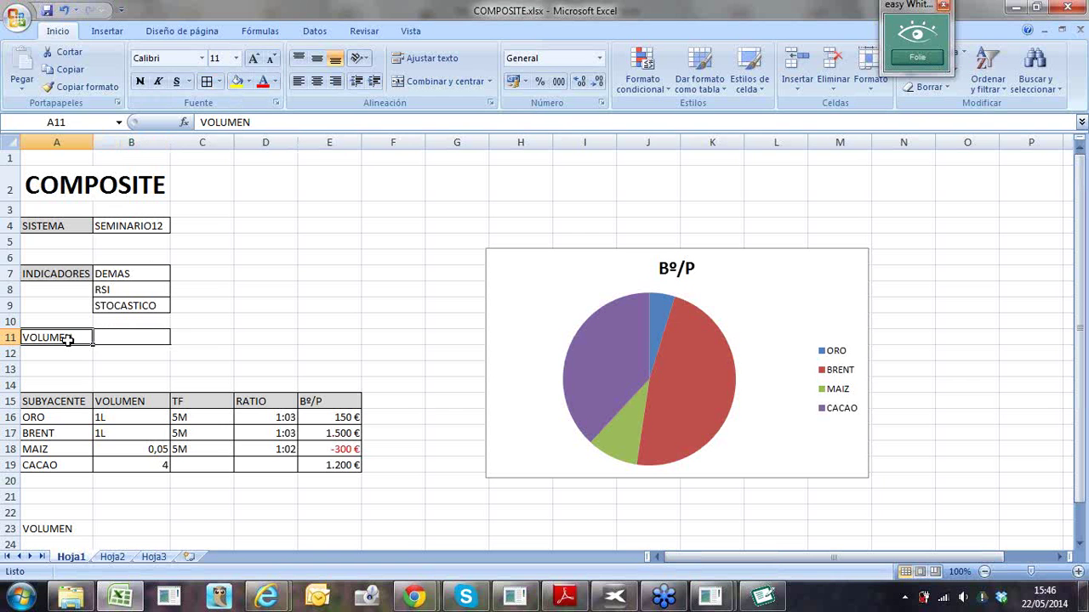
left_click(248, 82)
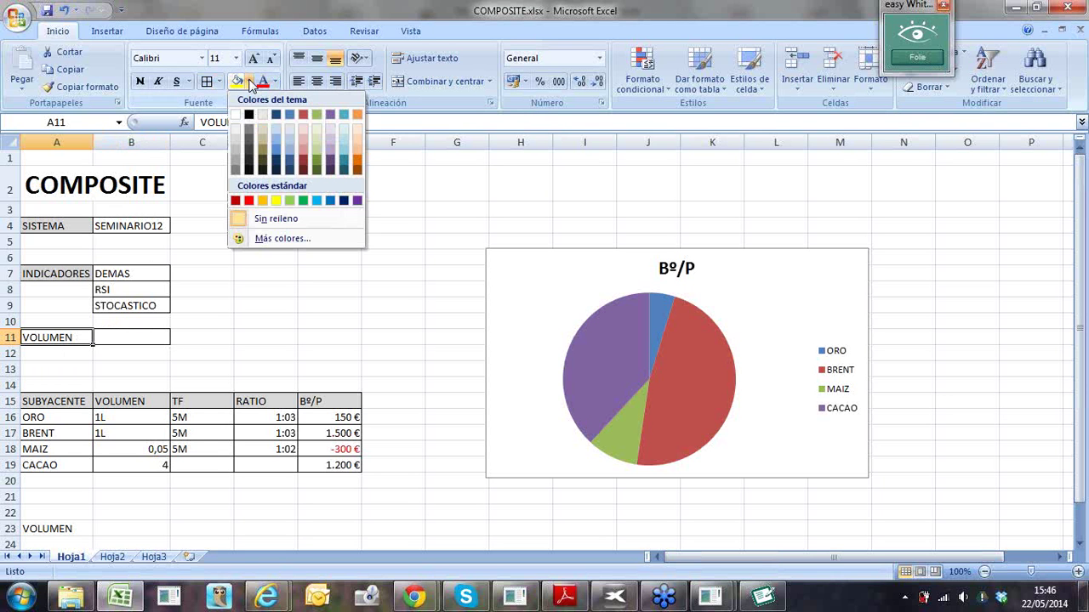
left_click(235, 156)
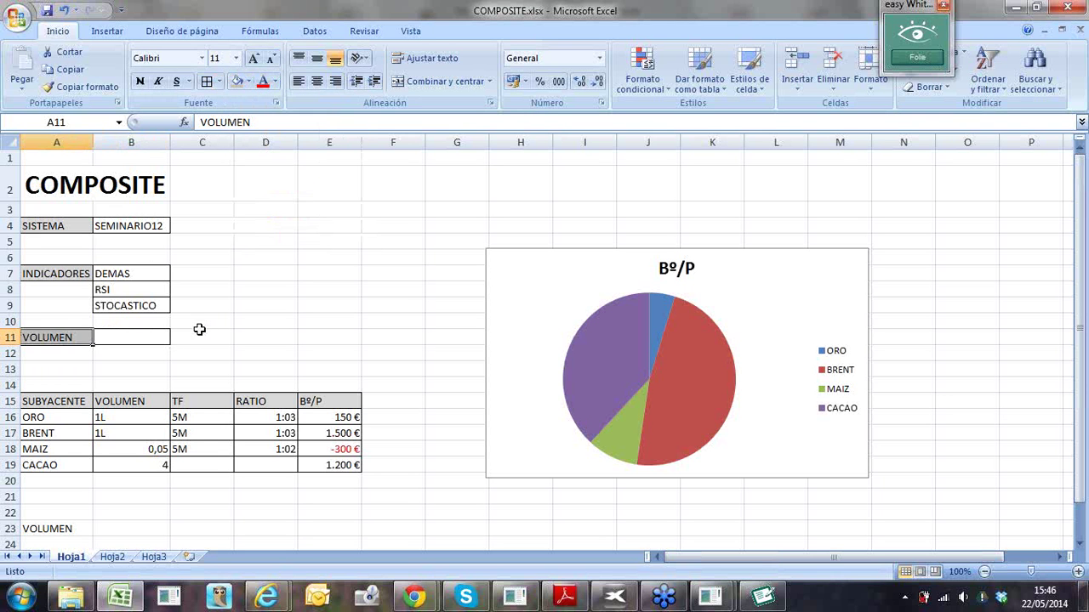
left_click(201, 334)
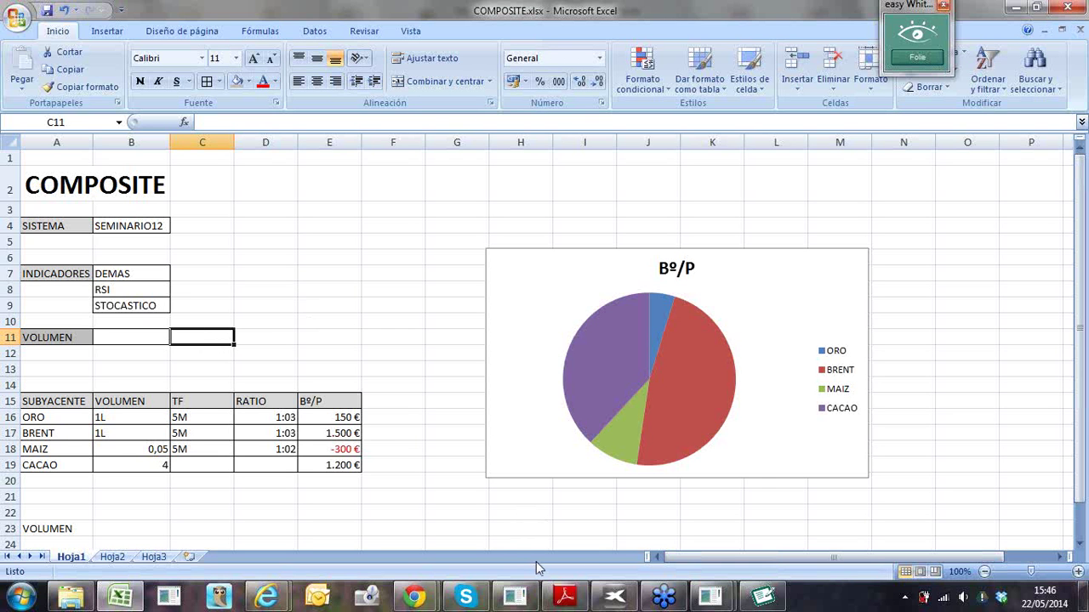
Enter 2,5% CAPITAL as the VOLUMEN value in cell B11
left_click(146, 336)
type("2,")
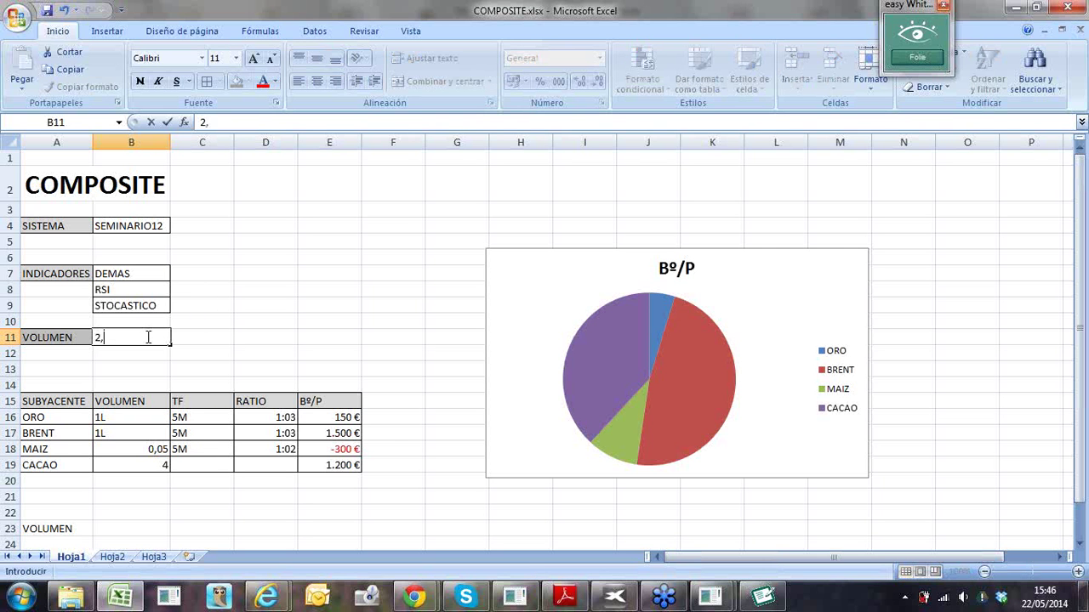
type("5% CAPITA")
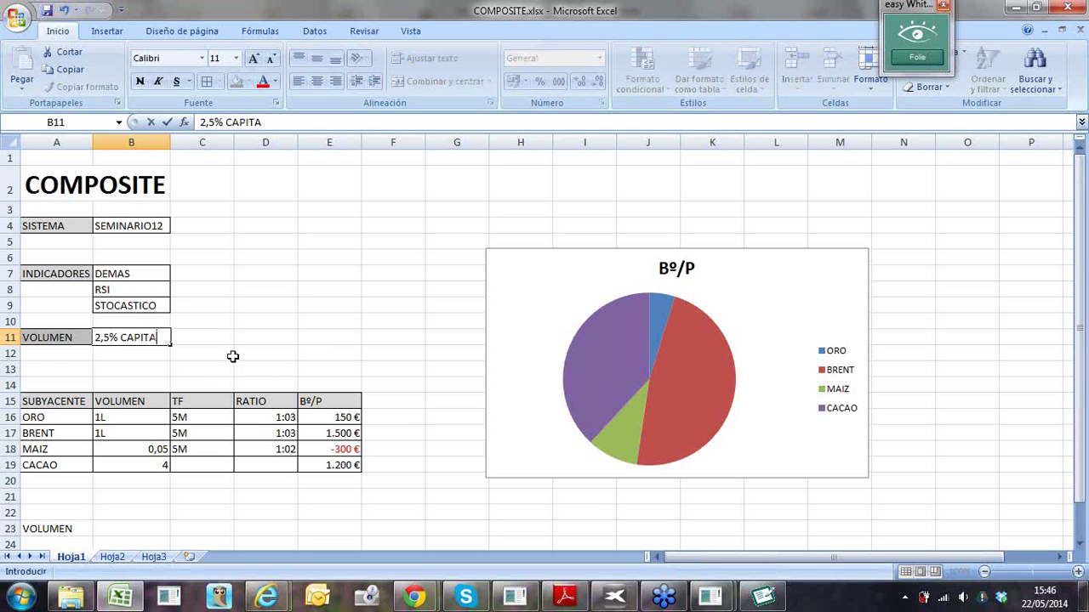
type("L")
left_click(294, 398)
left_click(265, 385)
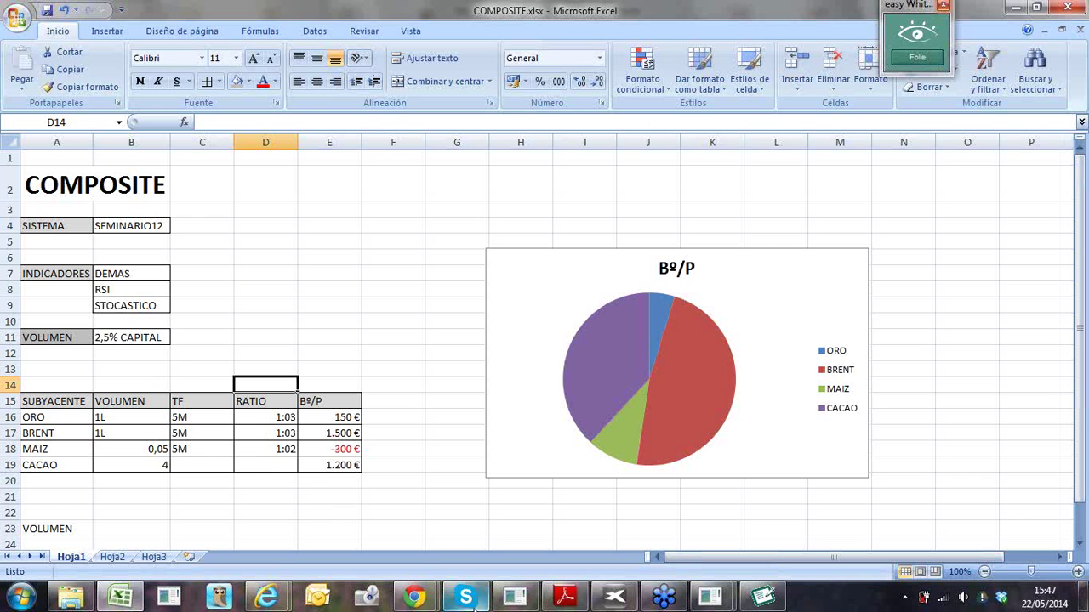
Switch to MetaTrader, open a new chart window for GOLDs from the market watch list, and hide that list again
left_click(619, 599)
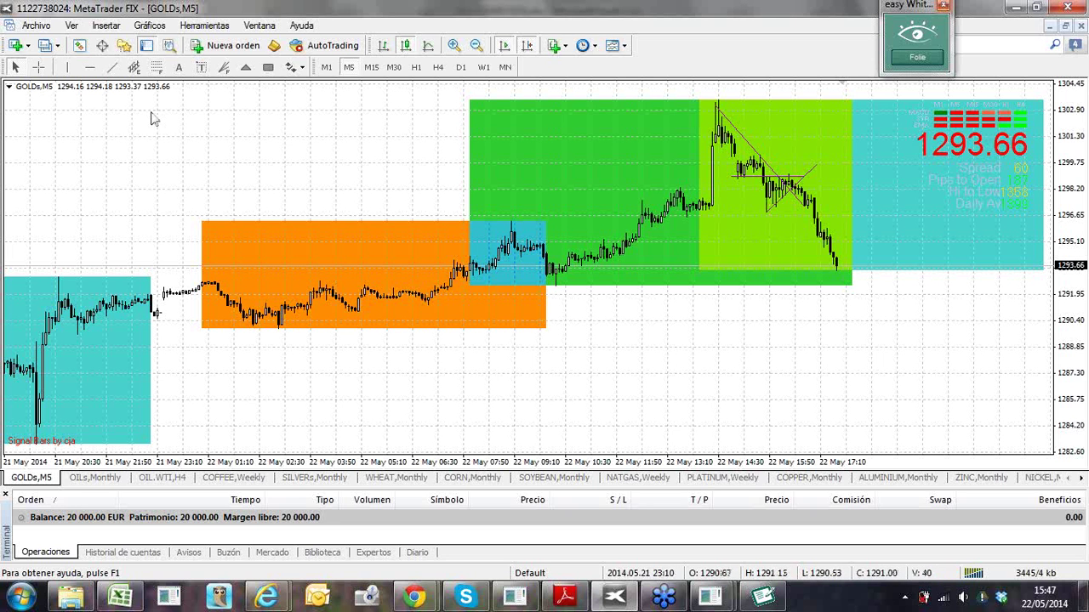
left_click(79, 45)
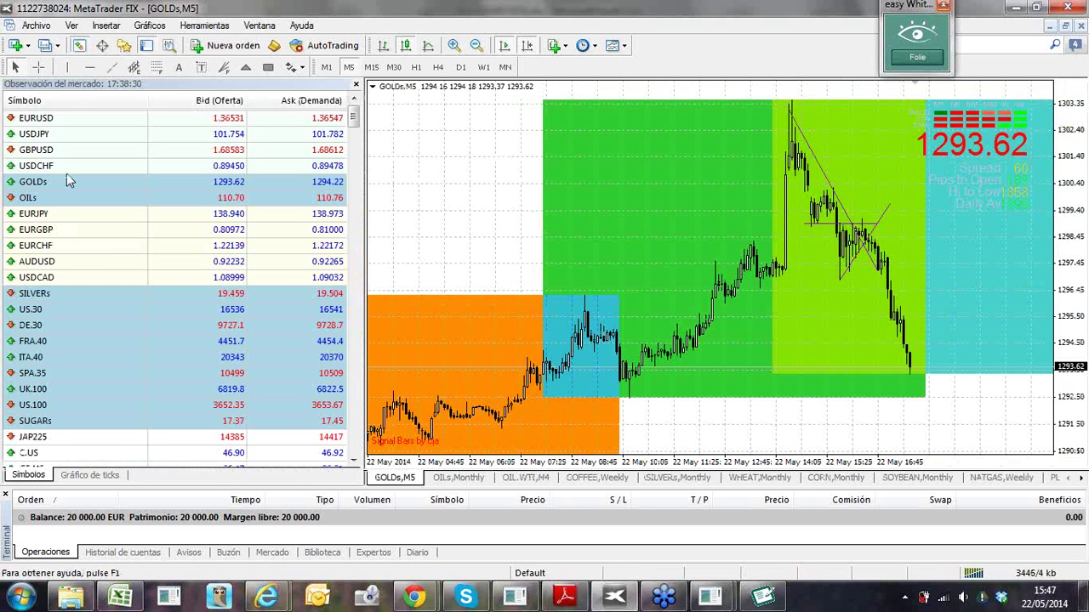
right_click(49, 185)
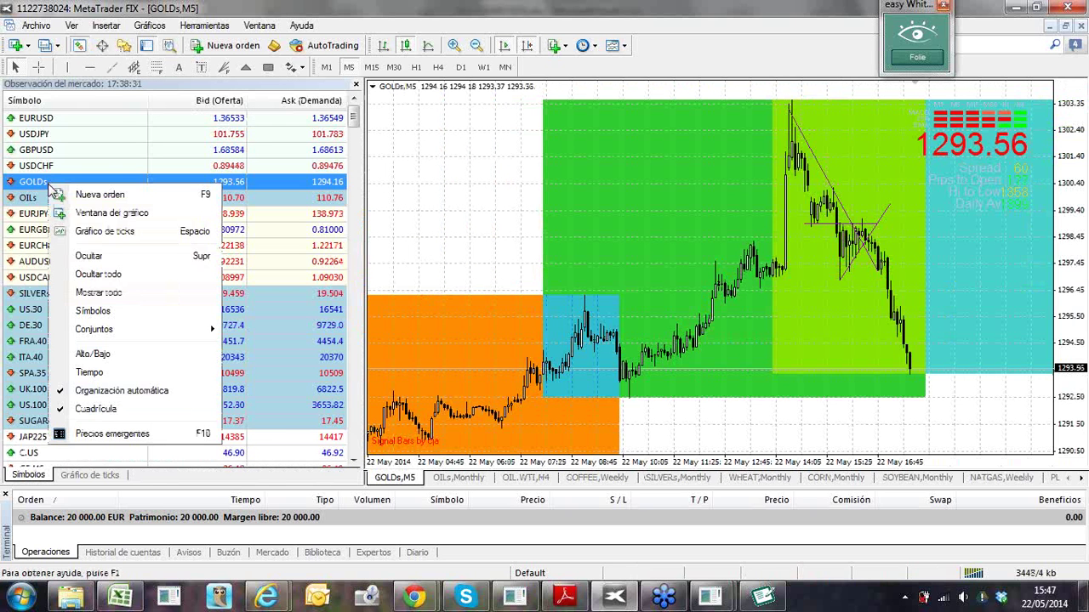
left_click(96, 214)
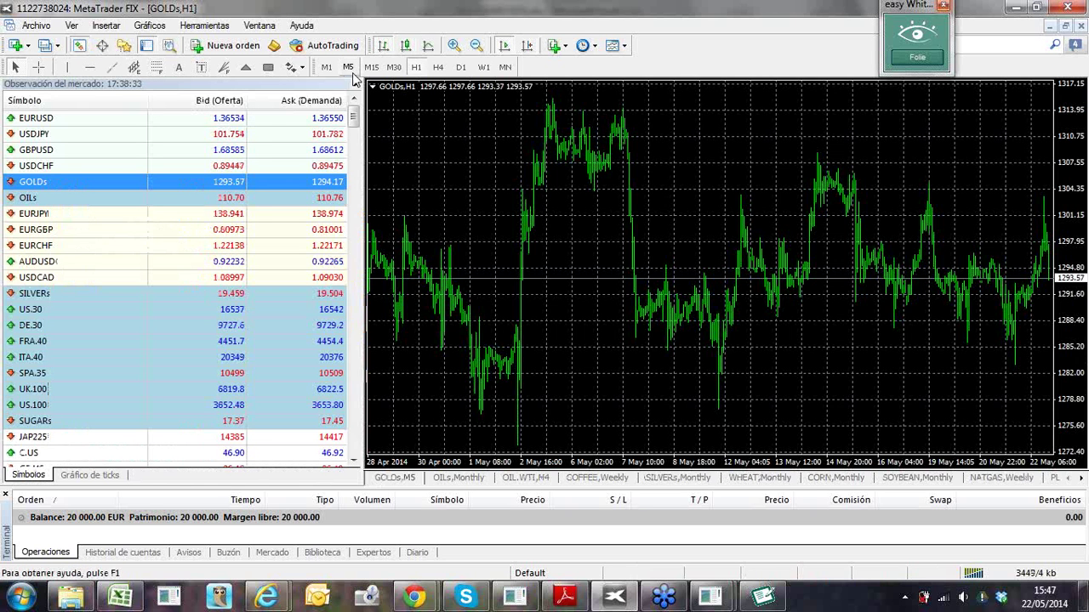
left_click(355, 87)
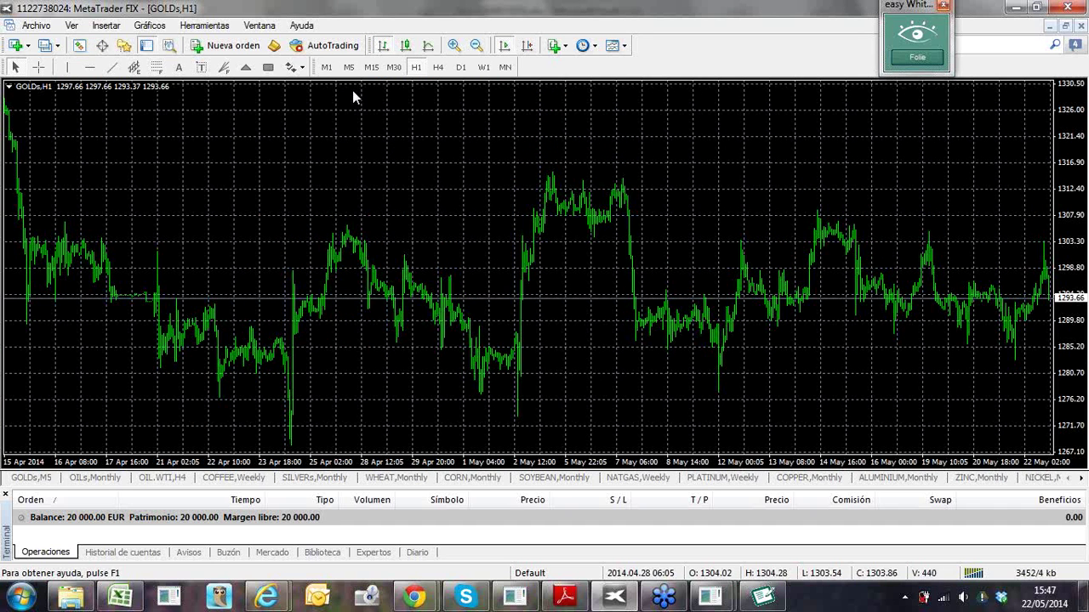
Apply the saved white template with black candlesticks and signal bars to the new GOLDs,H1 chart
right_click(335, 137)
left_click(559, 315)
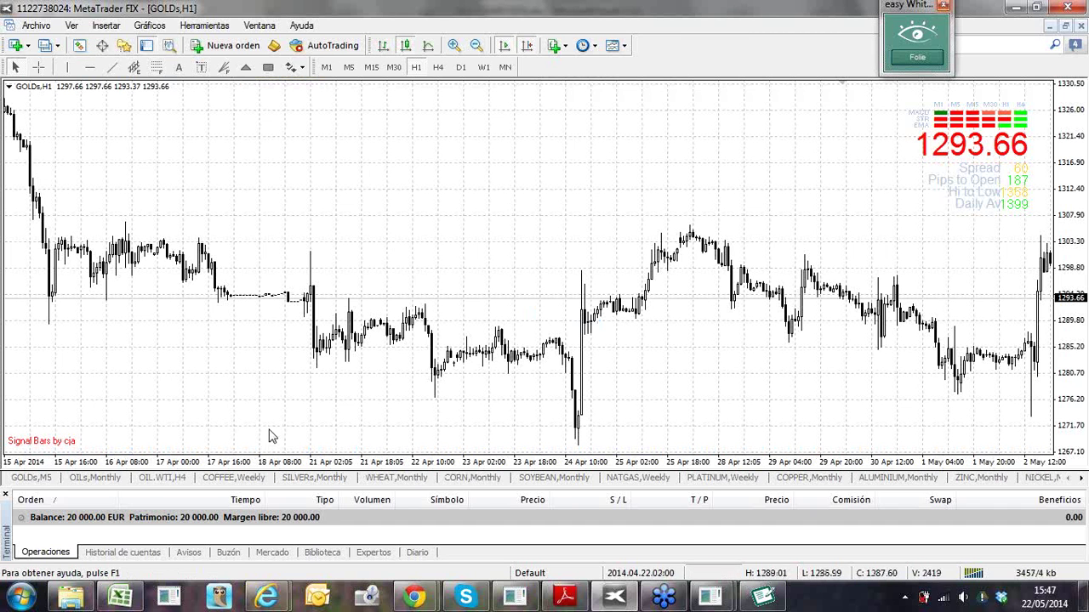
Reorder the open charts so that GOLDs,H1 comes directly before COFFEE,Weekly
left_click(1080, 478)
left_click(1080, 478)
left_click(1080, 478)
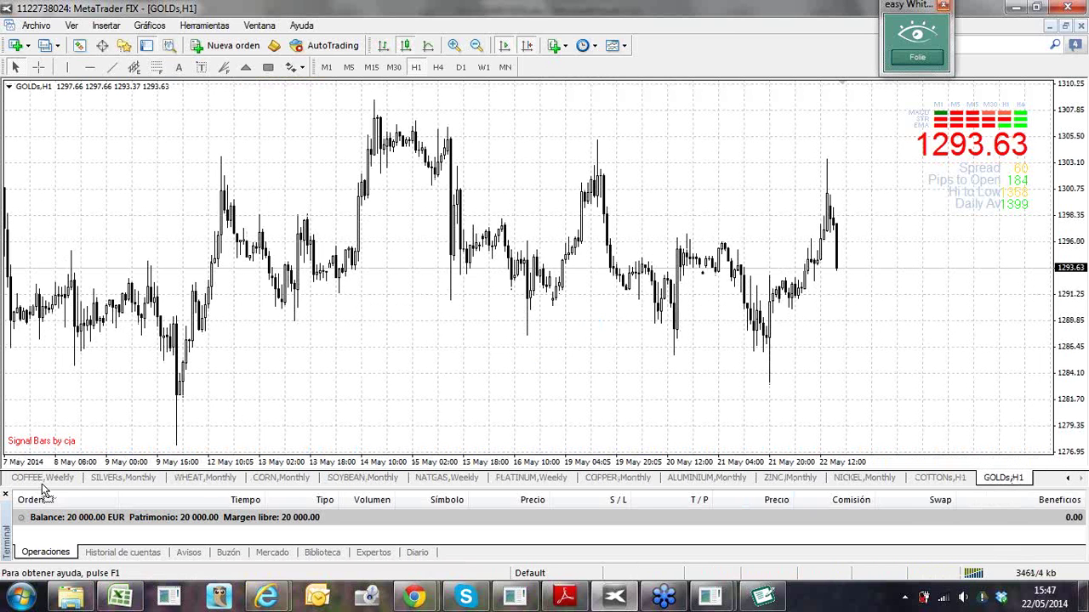
left_click_drag(43, 489, 38, 492)
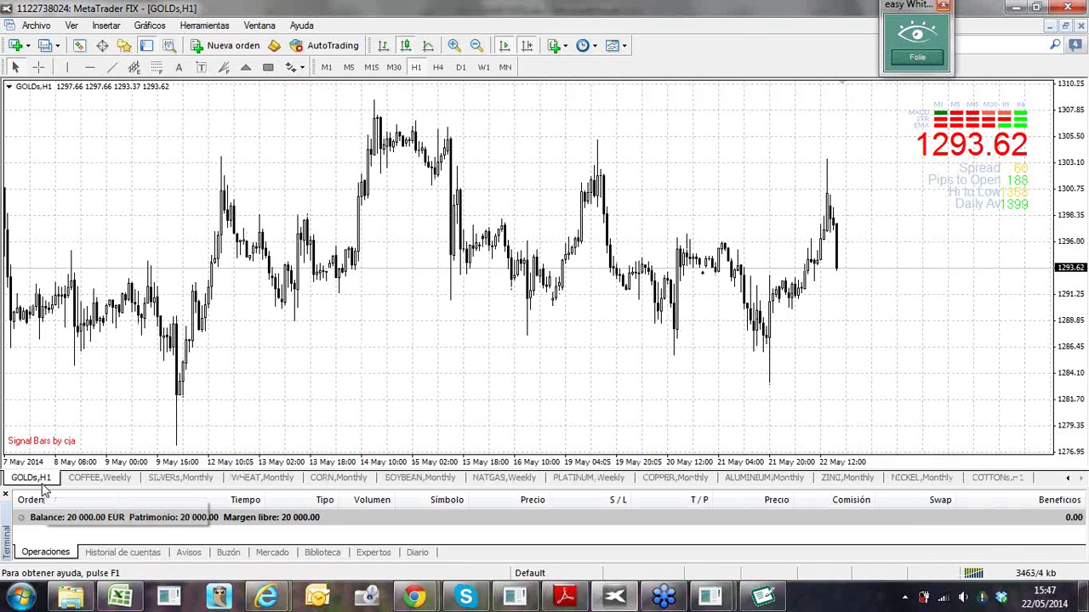
Reorder the open charts so that GOLDs,H1 comes directly after GOLDs,M5
left_click(1069, 480)
left_click(1067, 480)
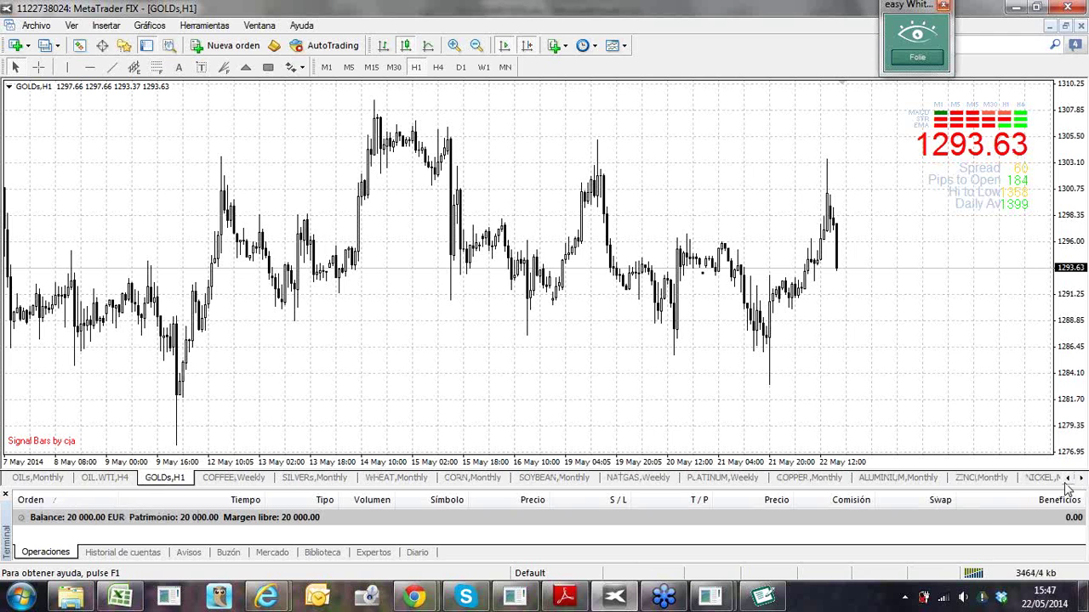
left_click(1069, 479)
left_click_drag(219, 478, 97, 482)
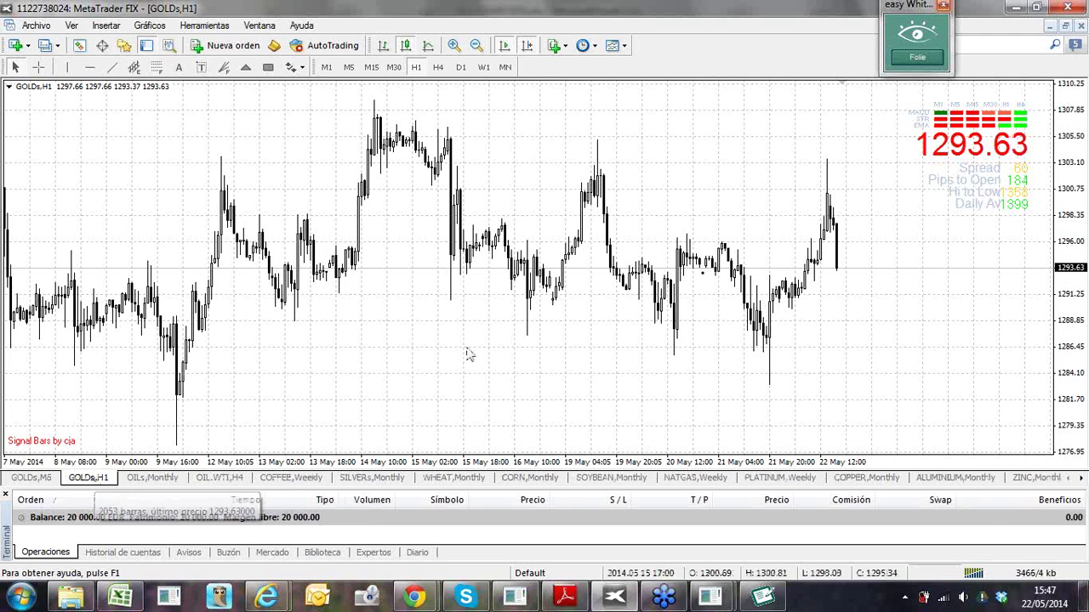
Switch the gold chart to the daily timeframe and add a blue 30-period exponential Moving Average applied to Close
left_click(558, 47)
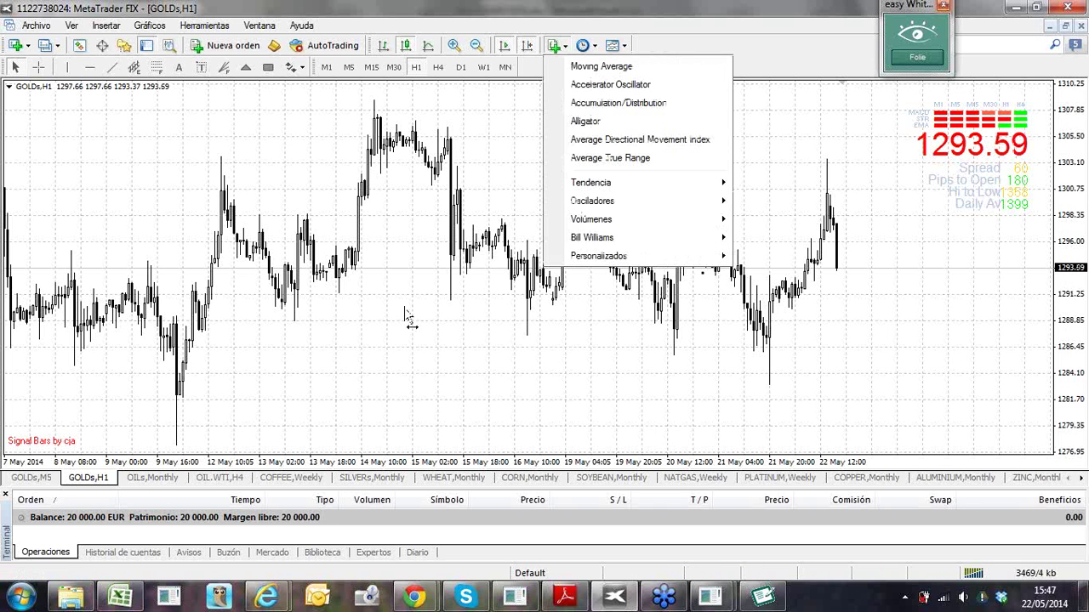
left_click(407, 317)
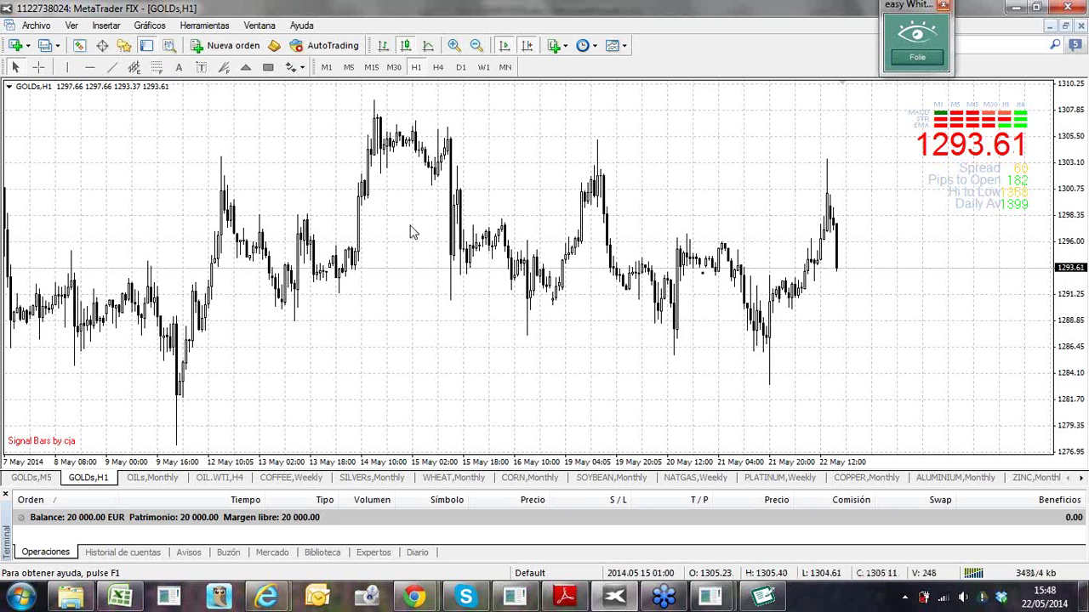
left_click(461, 72)
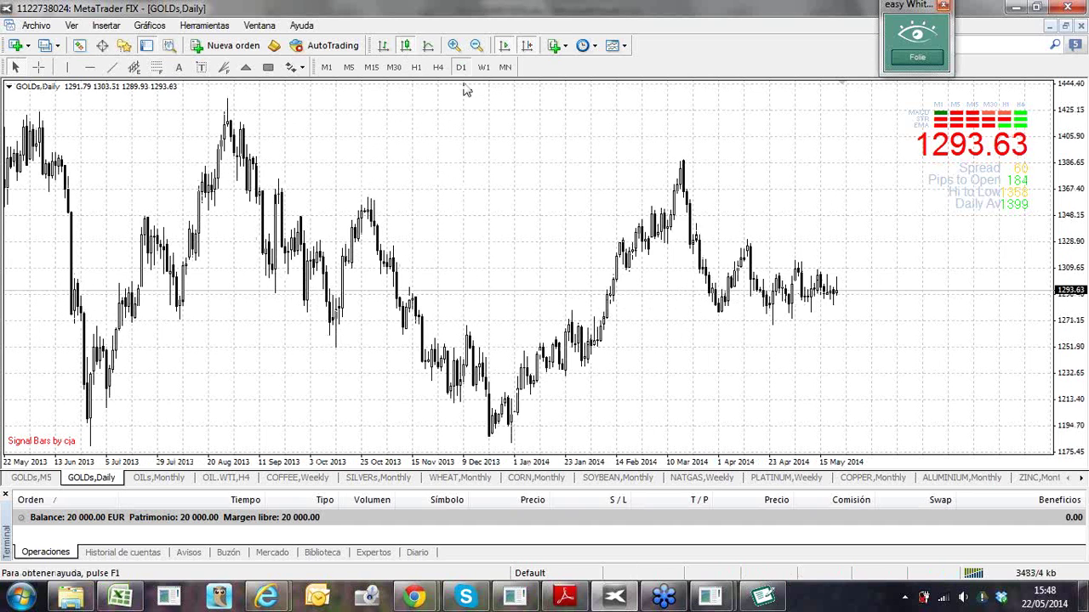
left_click(561, 45)
left_click(606, 73)
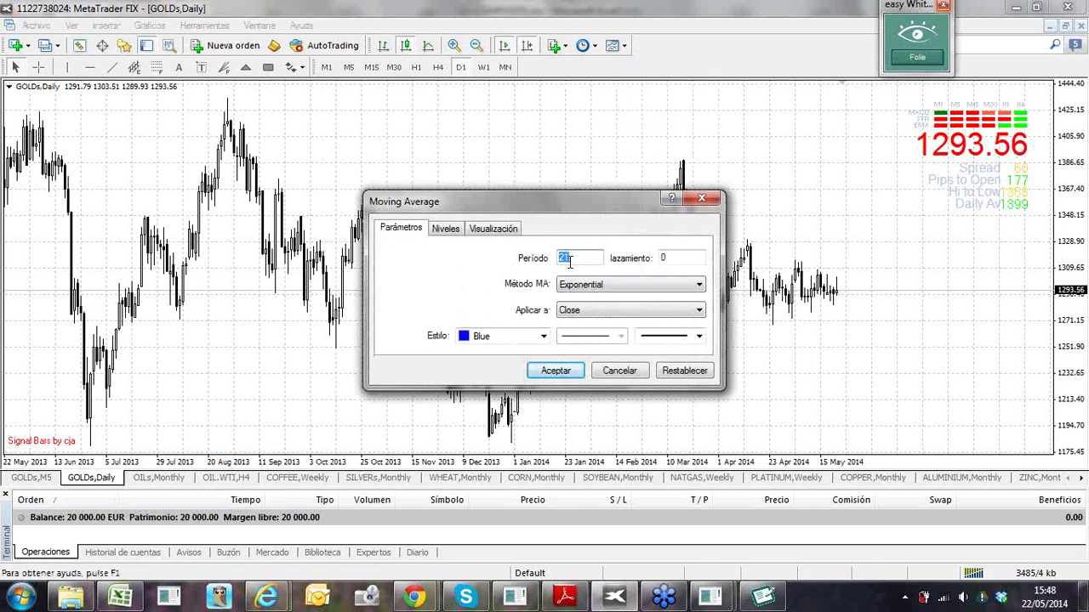
type("30")
key("Tab")
key("Tab")
key("Tab")
left_click(554, 373)
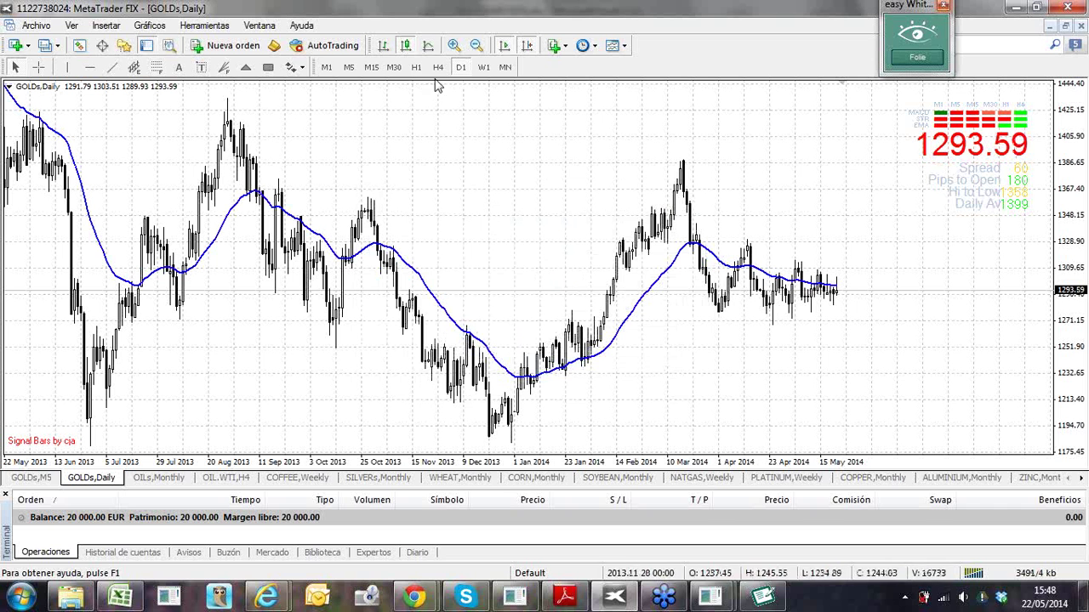
Compare the moving average on the M15, M30, H1, daily and weekly timeframes and return to the daily gold chart
left_click(370, 70)
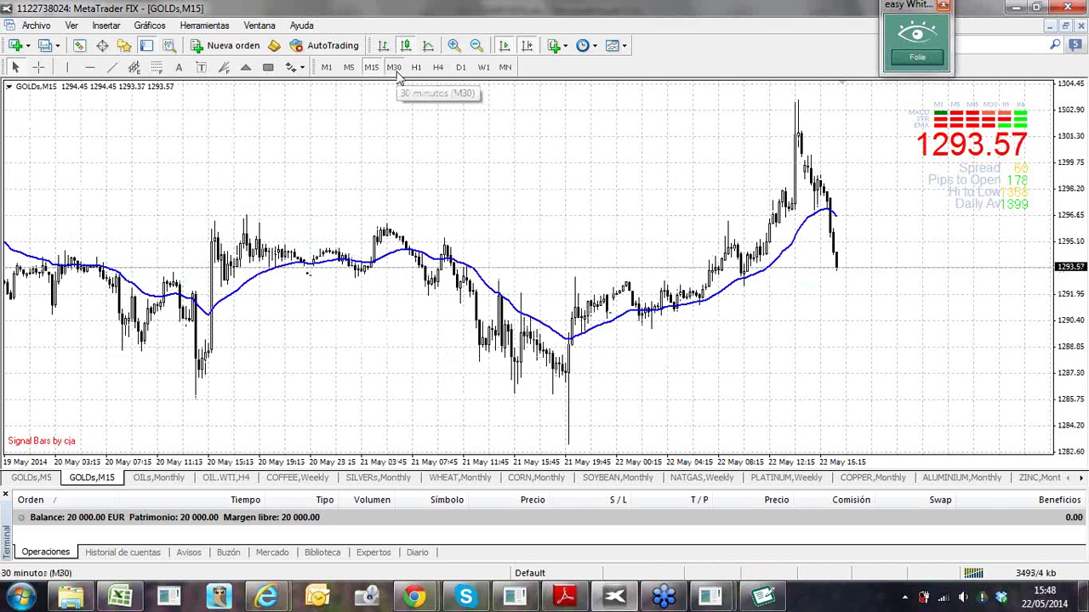
left_click(395, 70)
left_click(416, 68)
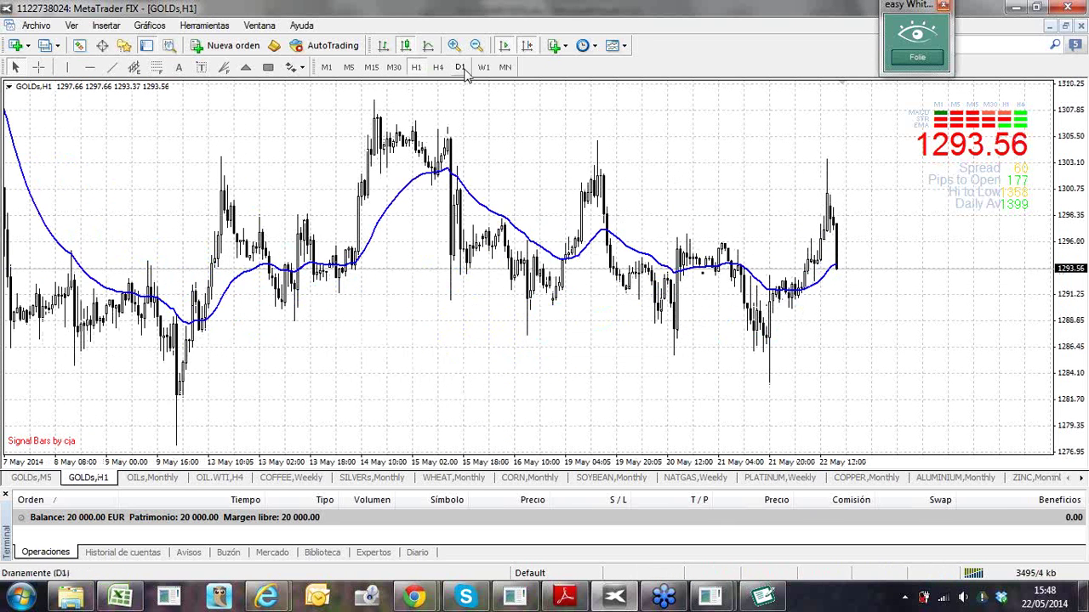
left_click(462, 70)
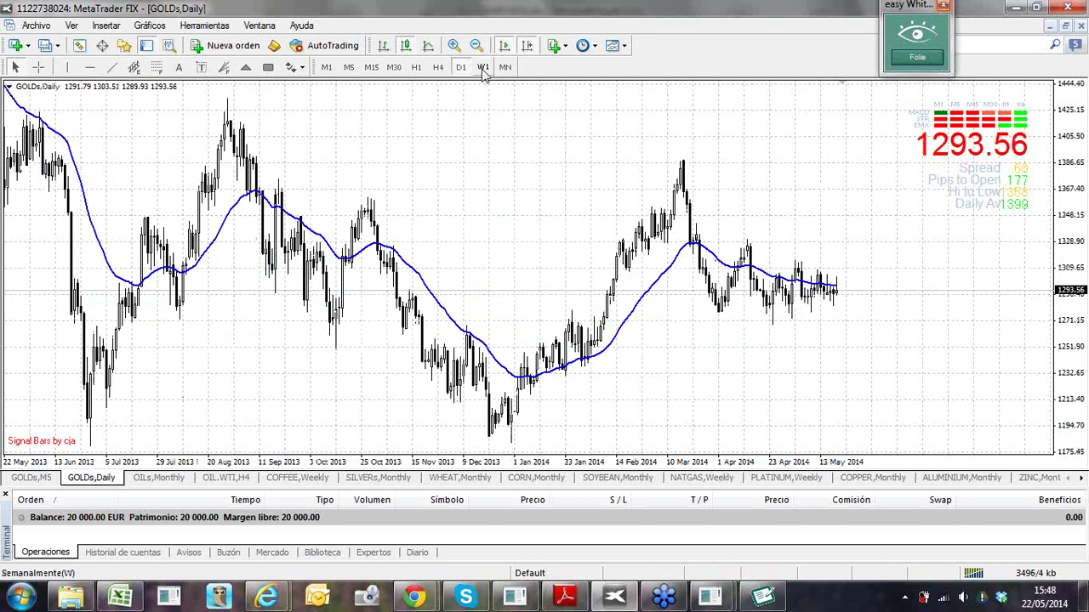
left_click(483, 68)
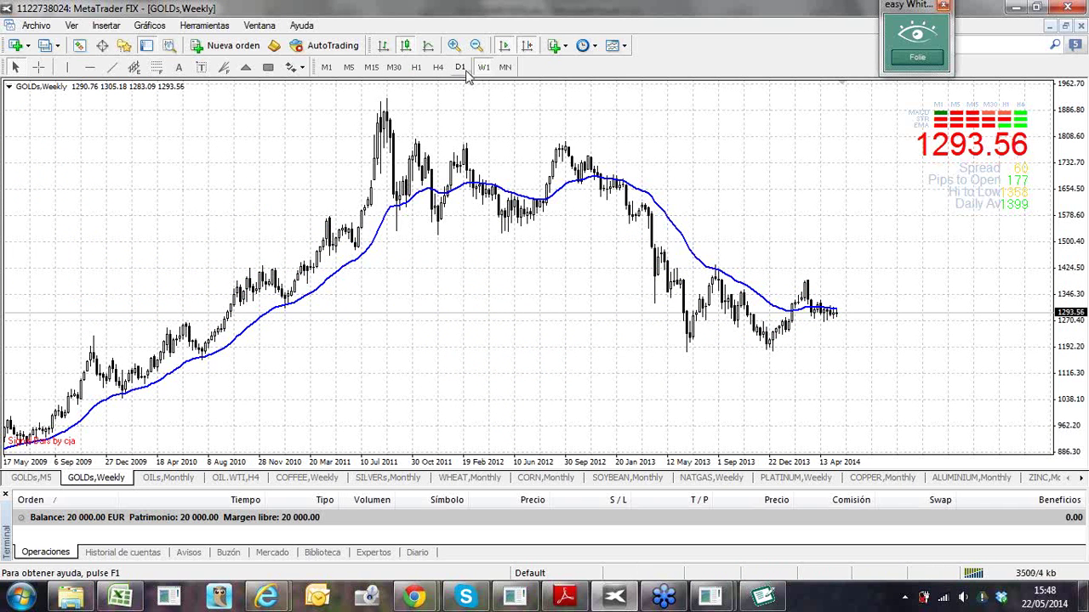
left_click(460, 70)
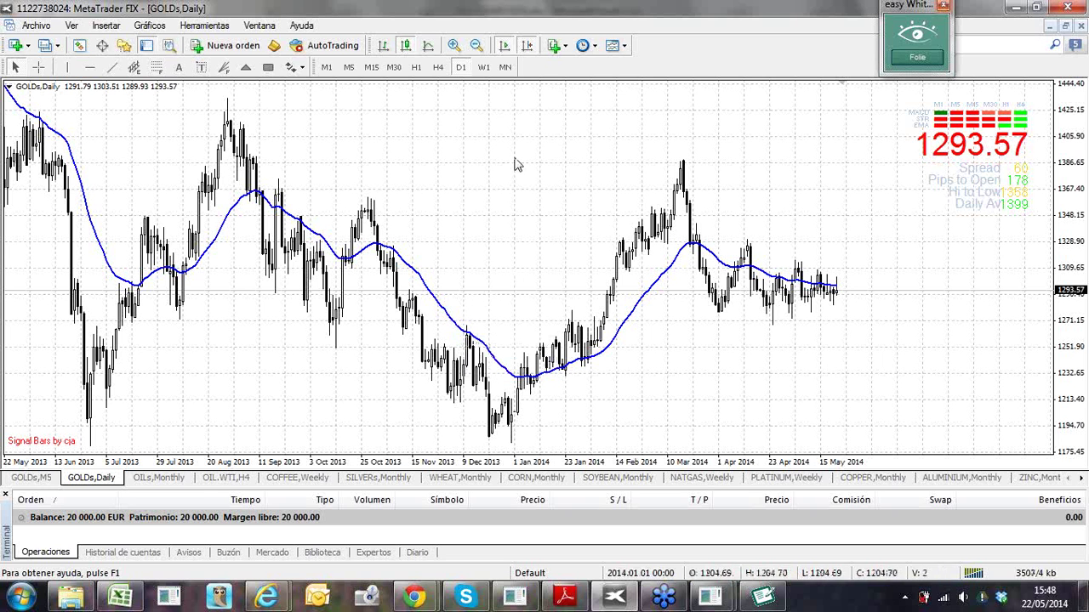
Add the custom DEMA indicator to the daily gold chart with period 30 and a red line of width 2
left_click(564, 46)
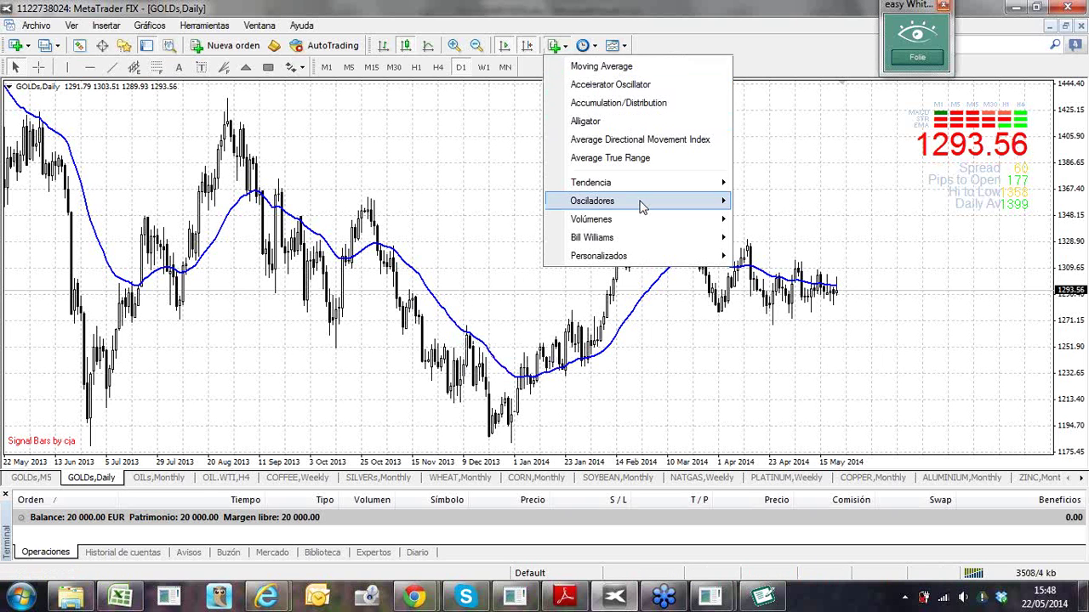
mouse_move(642, 209)
mouse_move(651, 255)
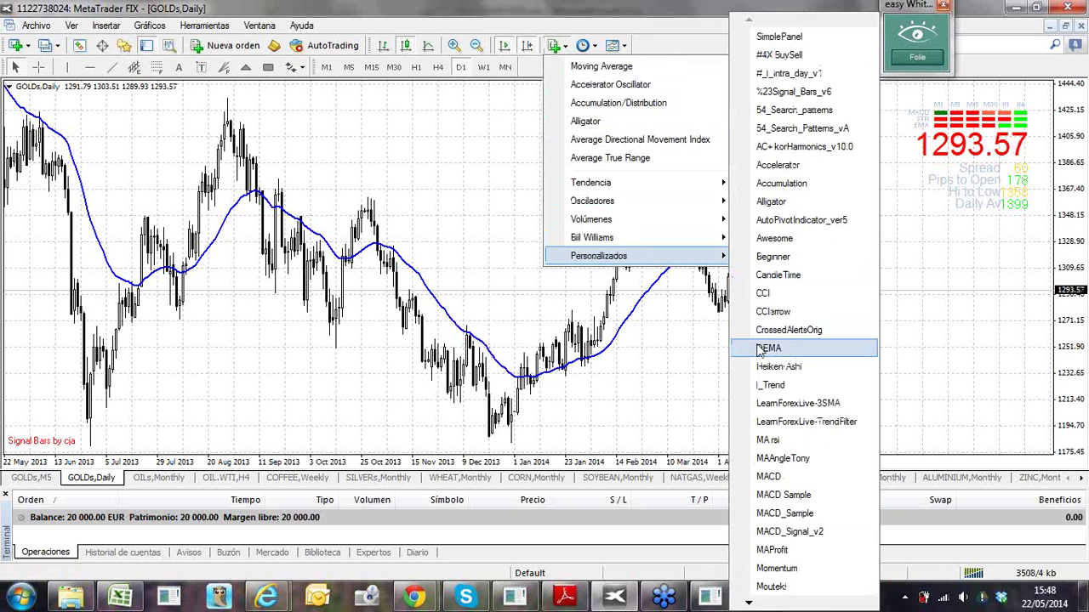
left_click(770, 348)
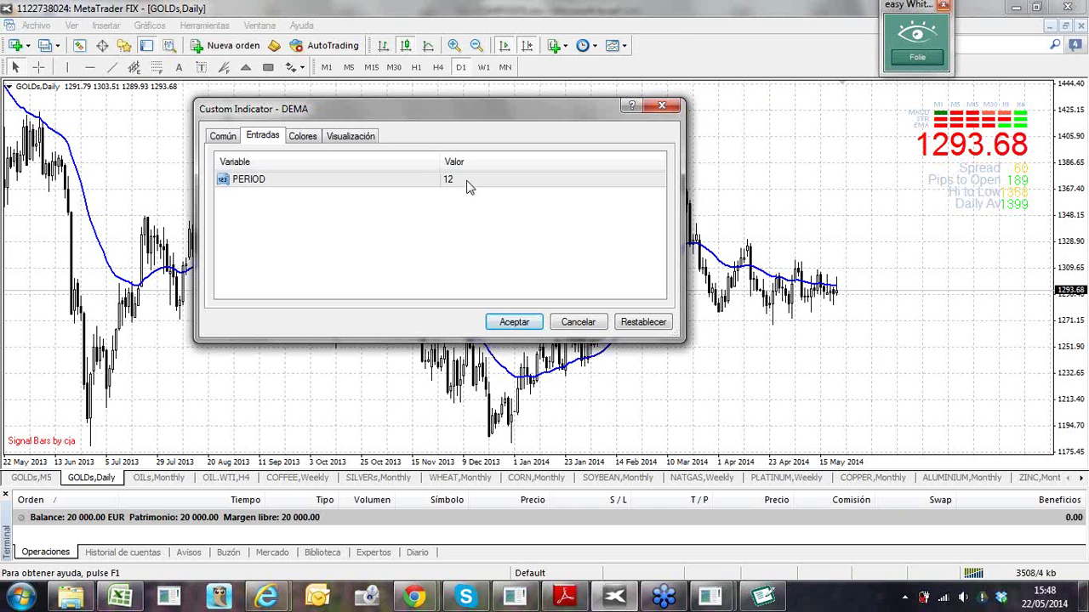
double_click(462, 180)
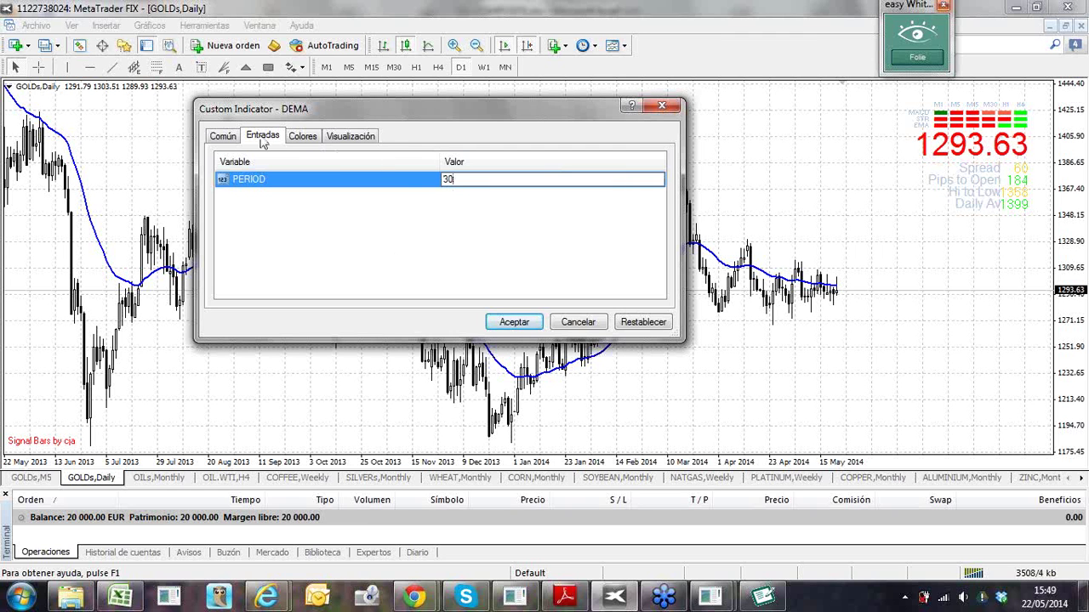
left_click(300, 141)
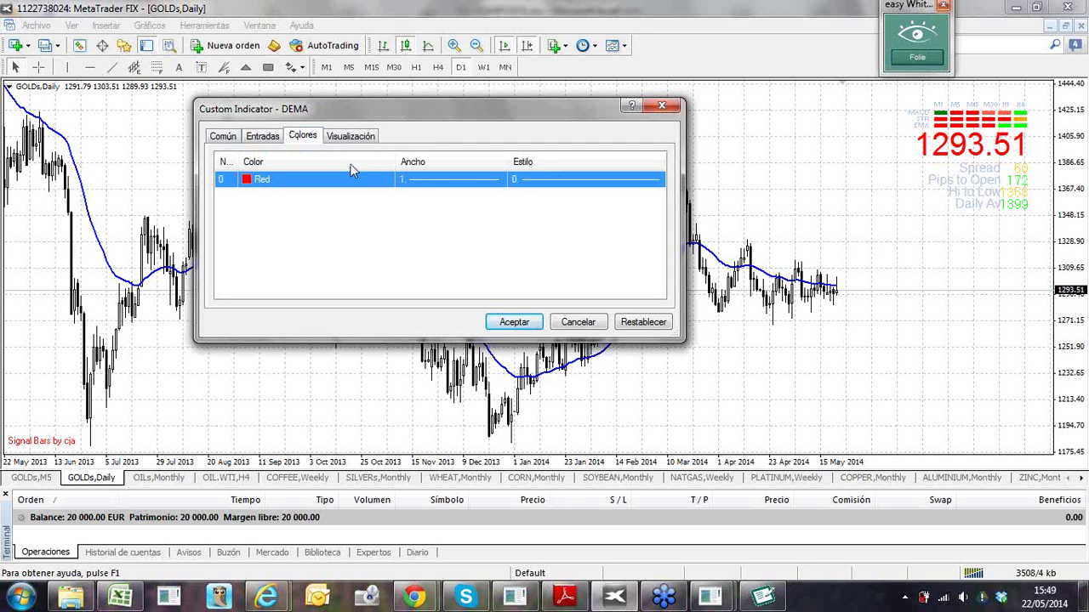
left_click(499, 186)
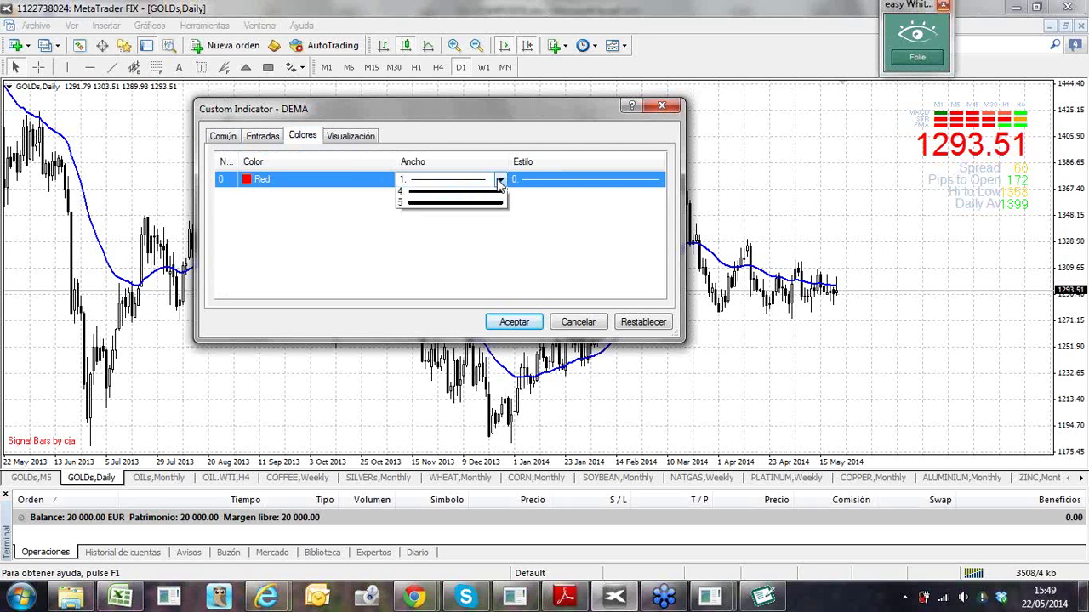
left_click(493, 210)
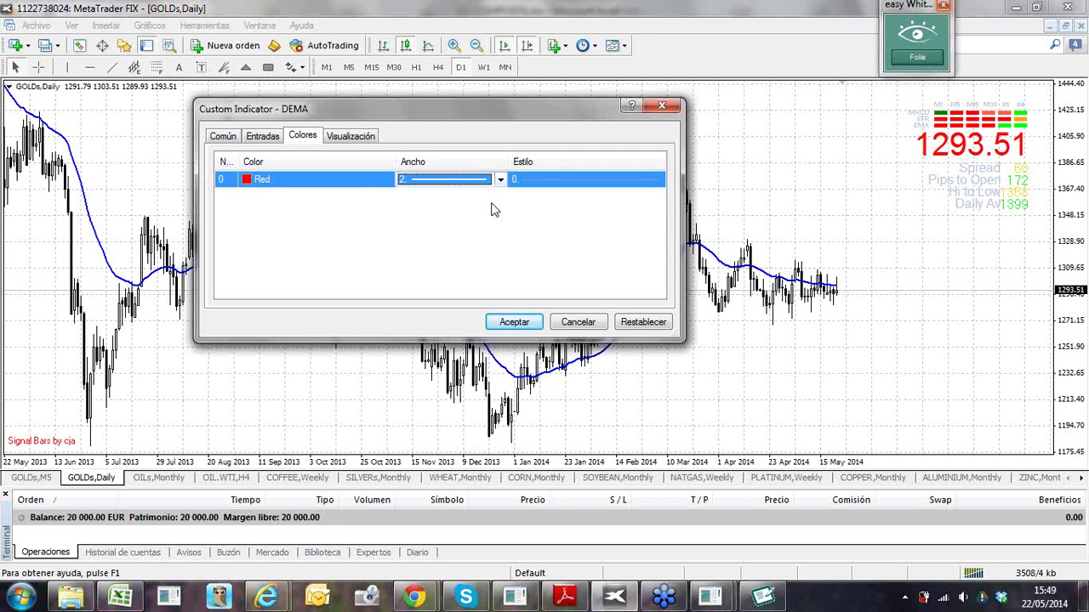
left_click(524, 332)
left_click(523, 330)
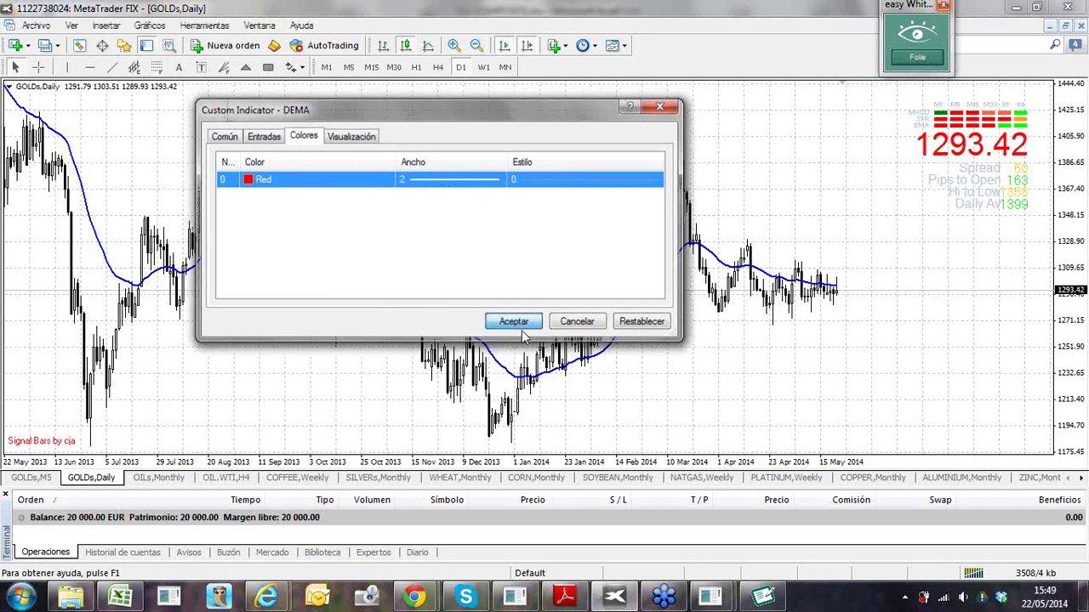
Mark the price crossings of both averages around September 2013 and January 2014 with red whiteboard arrows, and return to the live chart
left_click(936, 59)
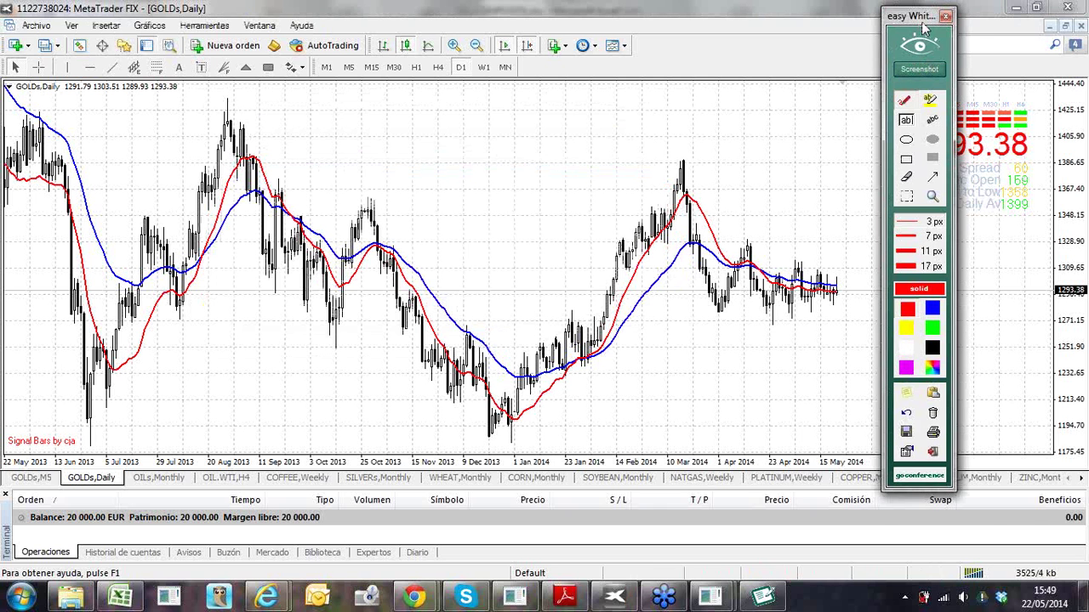
left_click_drag(922, 12, 983, 20)
left_click(1003, 179)
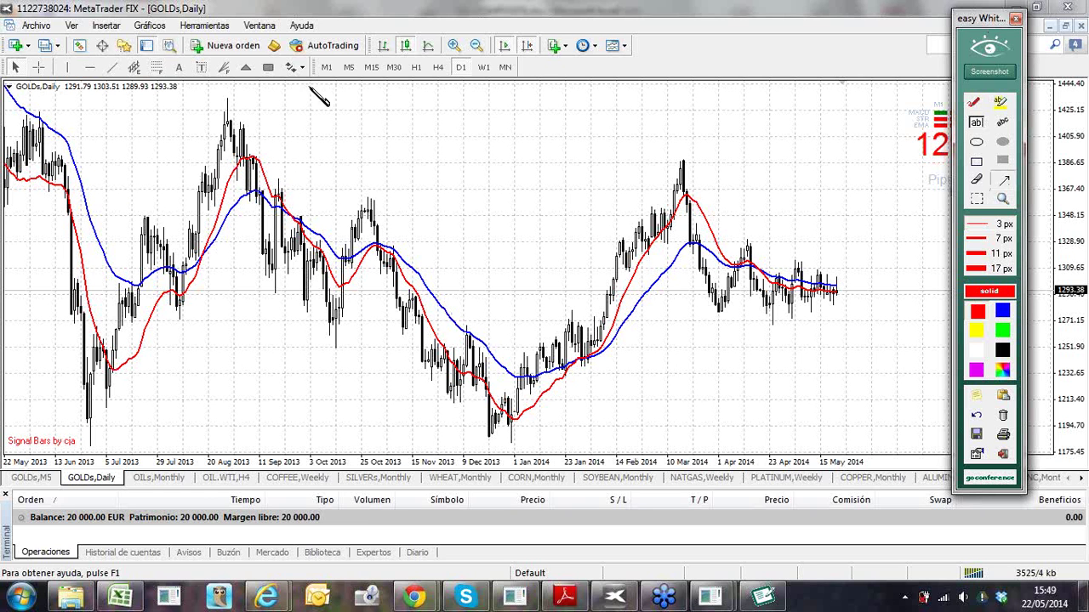
mouse_move(306, 94)
left_mouse_down()
mouse_move(254, 159)
mouse_move(274, 184)
mouse_move(263, 197)
left_mouse_up()
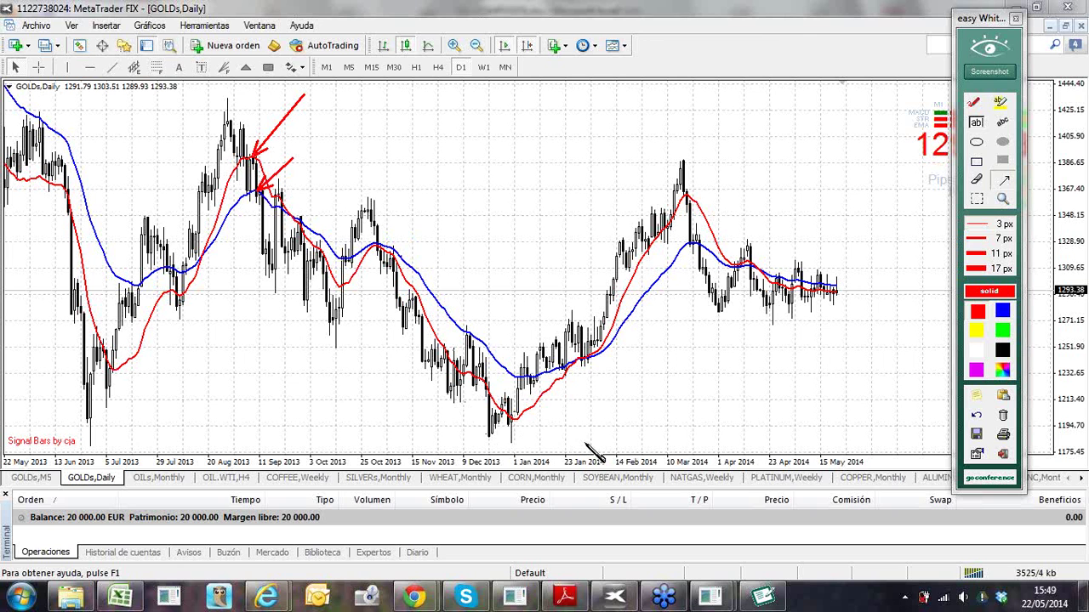
left_click_drag(519, 405, 517, 403)
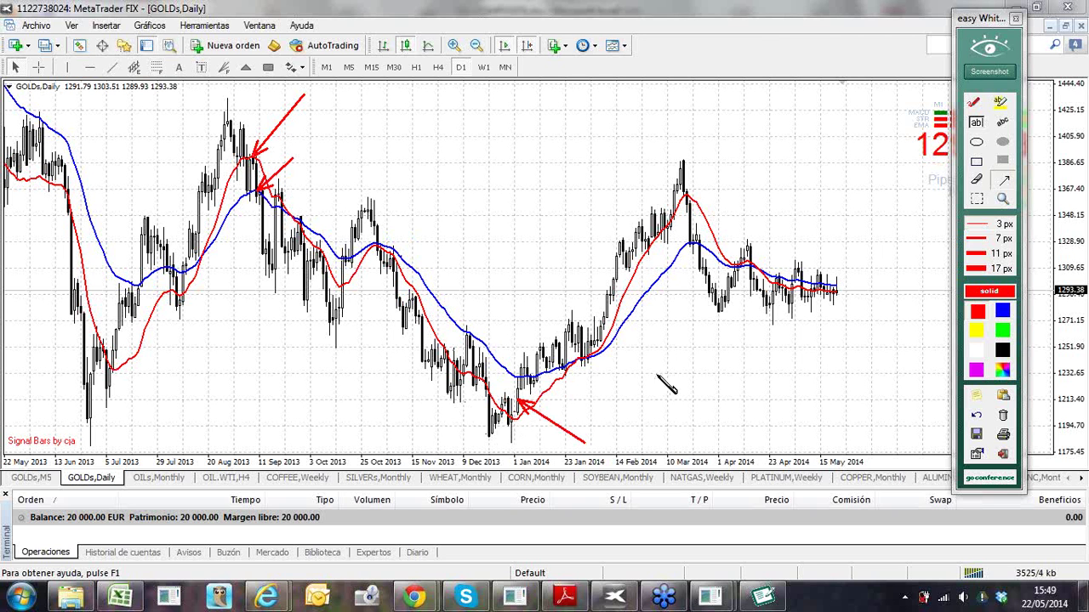
left_click_drag(669, 368, 561, 364)
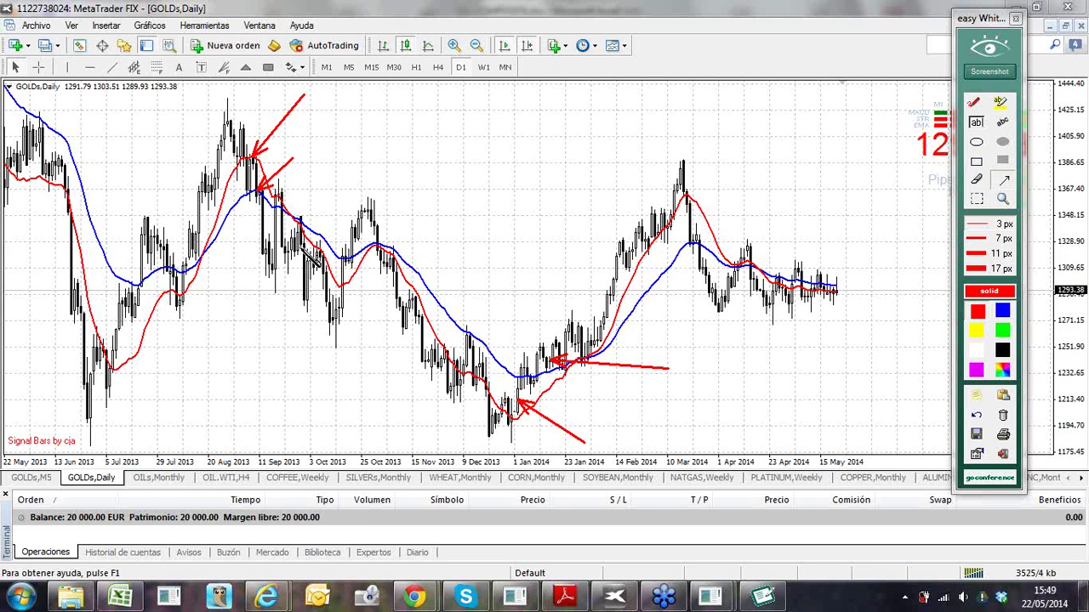
left_click(1002, 75)
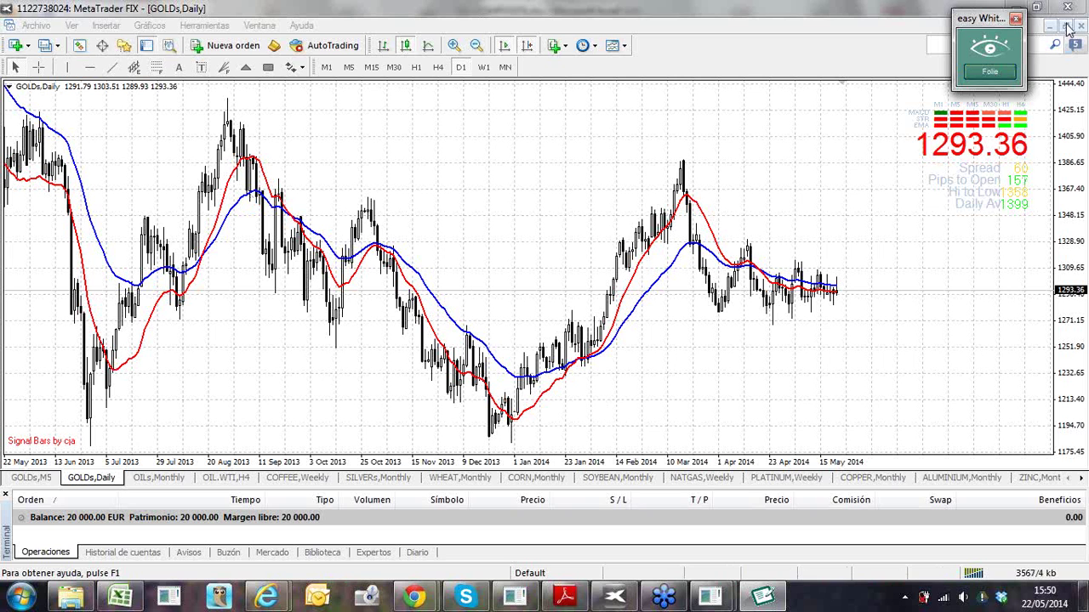
Switch the gold chart to H1 and place a thicker red vertical line at 2014.05.12 10:05
left_click(249, 197)
mouse_move(251, 201)
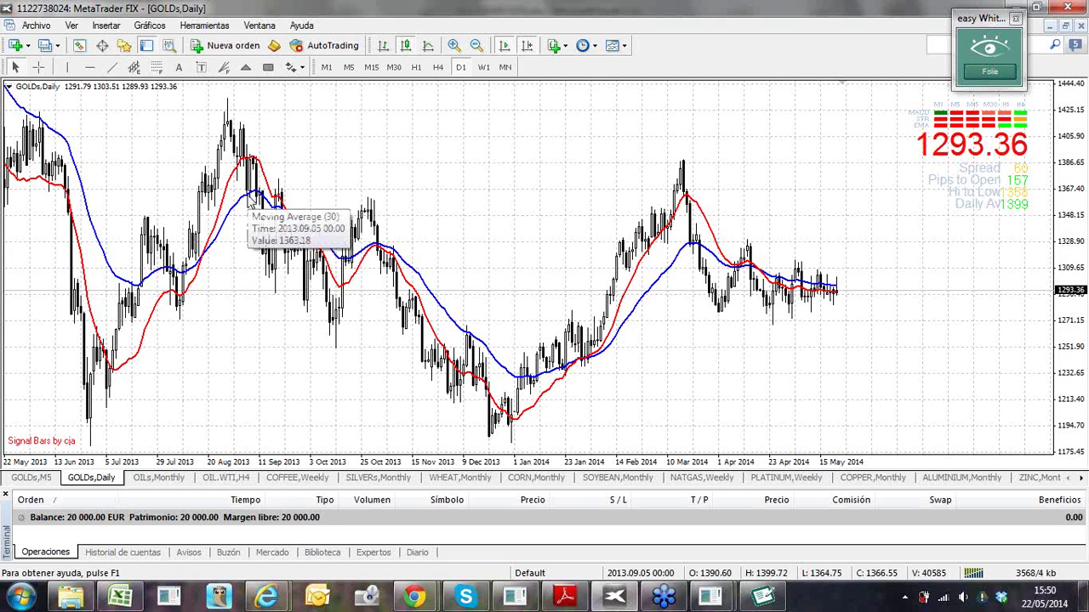
left_click(417, 68)
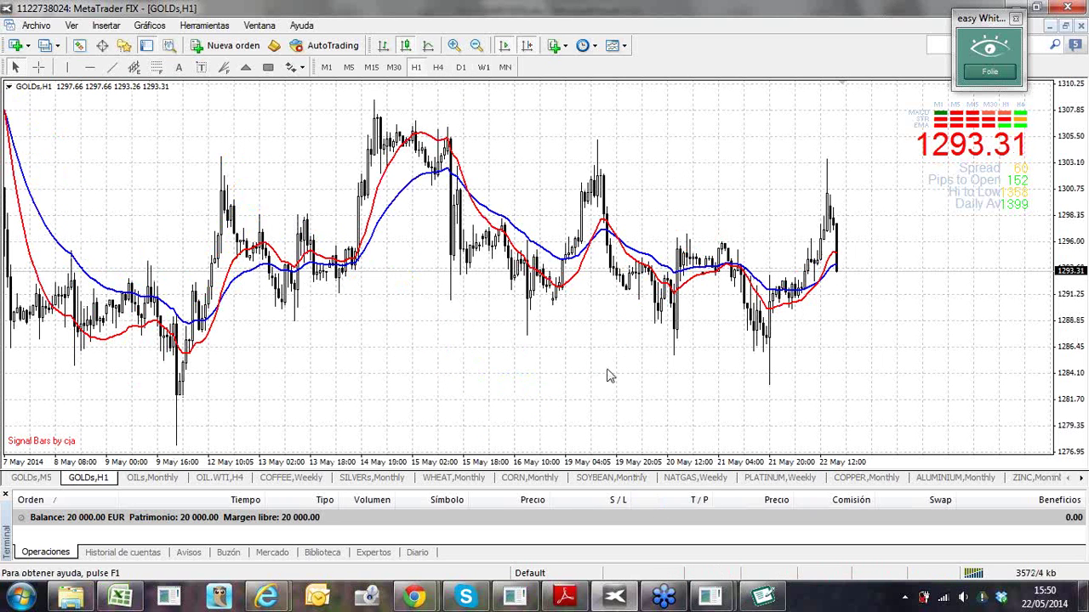
left_click(89, 67)
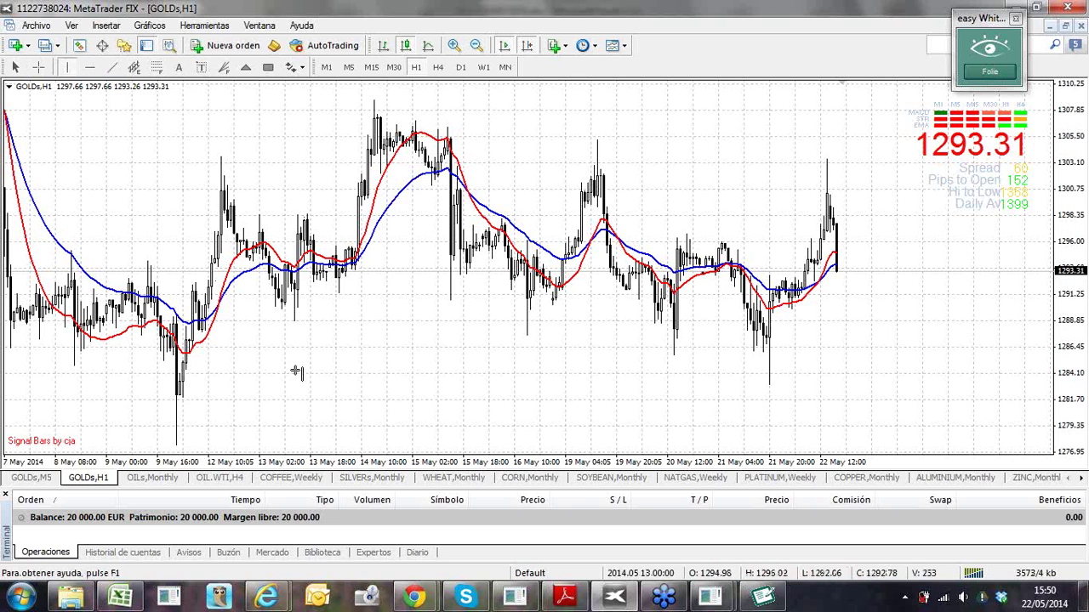
left_click(1030, 605)
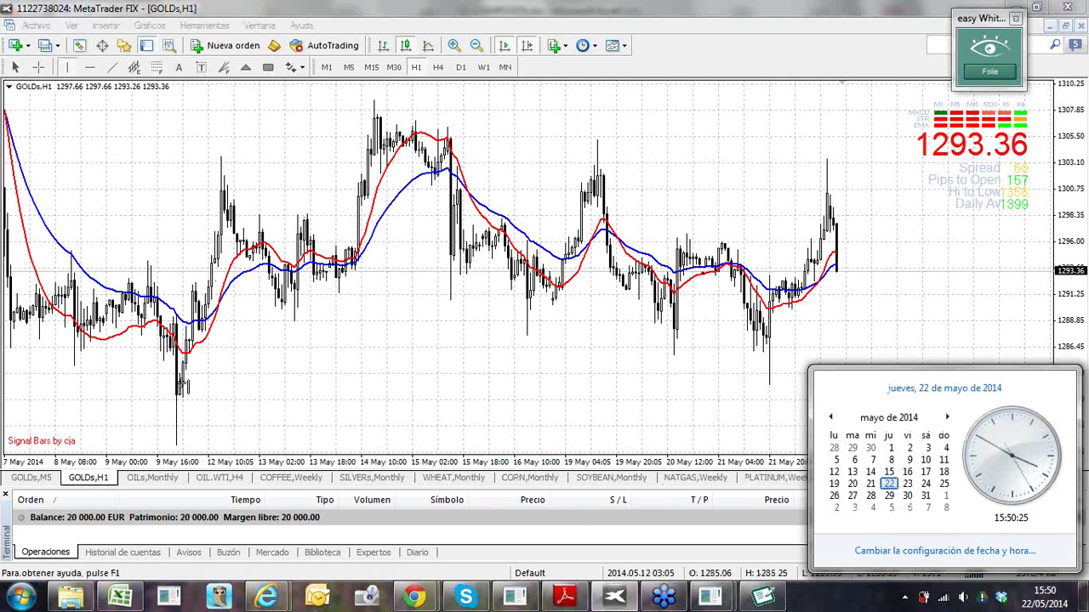
left_click(212, 385)
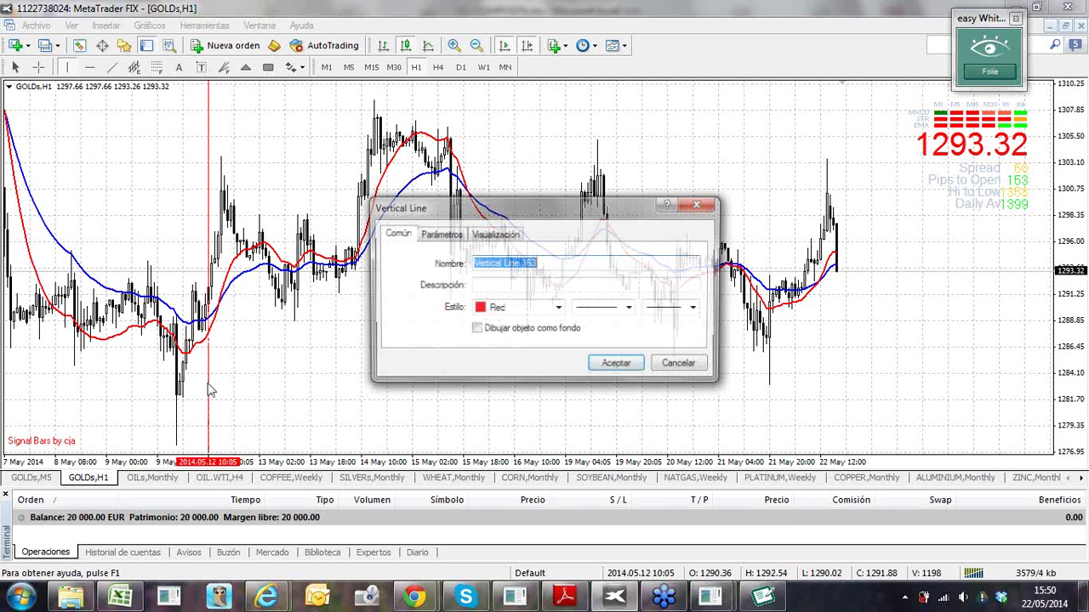
left_click(695, 310)
left_click(680, 337)
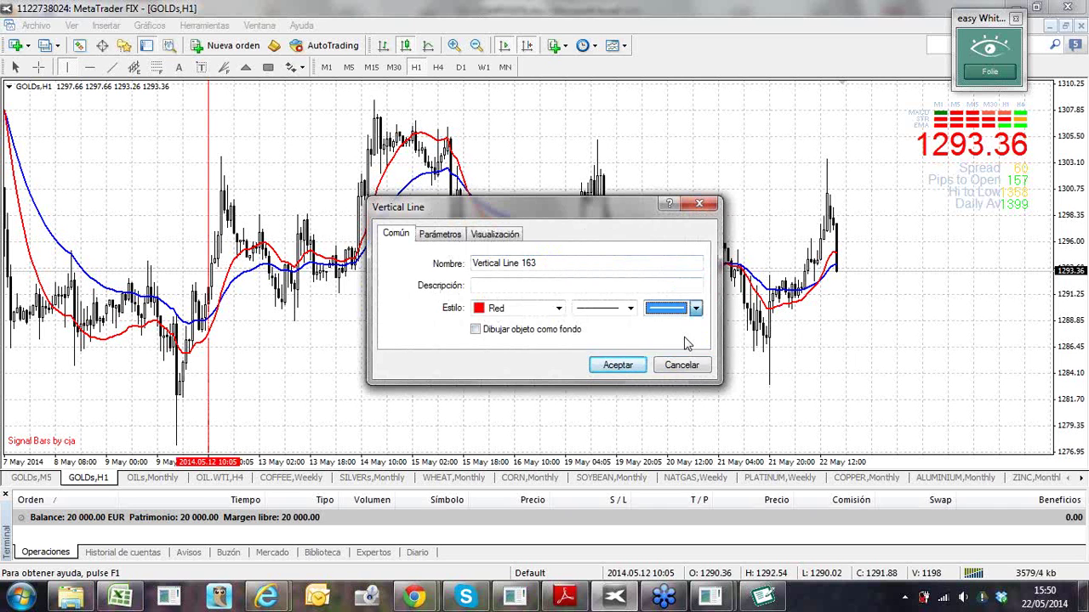
left_click(634, 368)
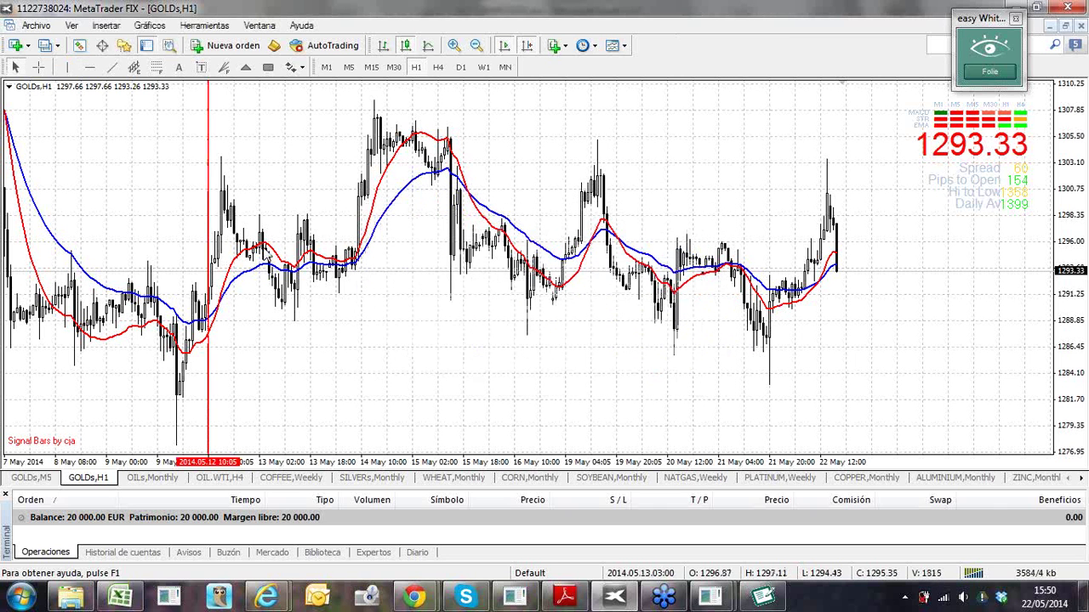
Duplicate the red vertical line and position the copy at 2014.05.16 20:00
left_click_drag(267, 255, 575, 252)
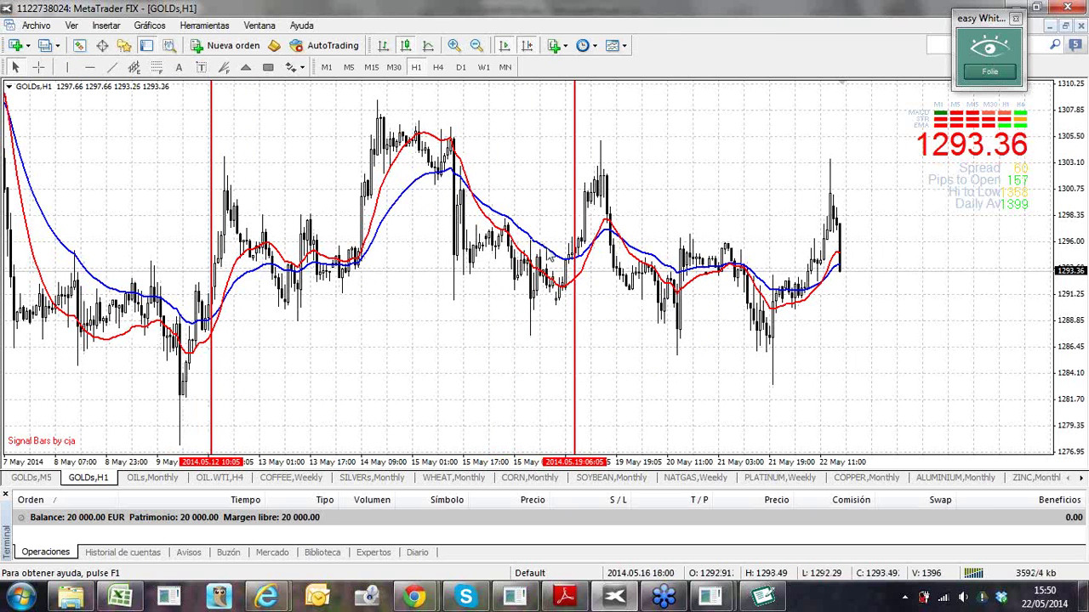
left_click_drag(575, 259, 552, 271)
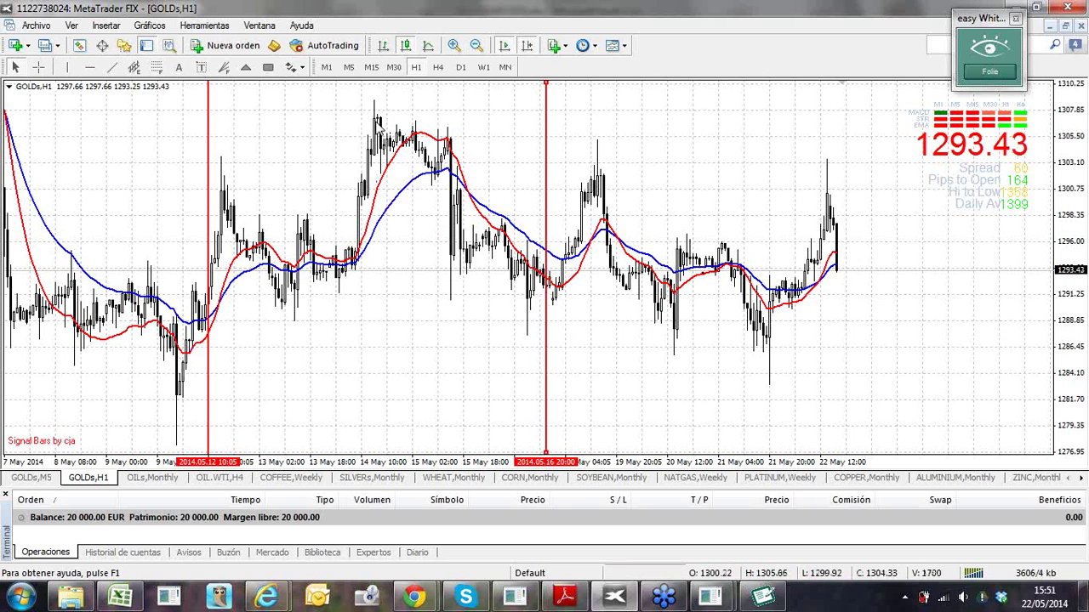
Duplicate the red vertical line at 2014.05.16 20:00 and position the copy at 2014.05.23 01:00
double_click(546, 336)
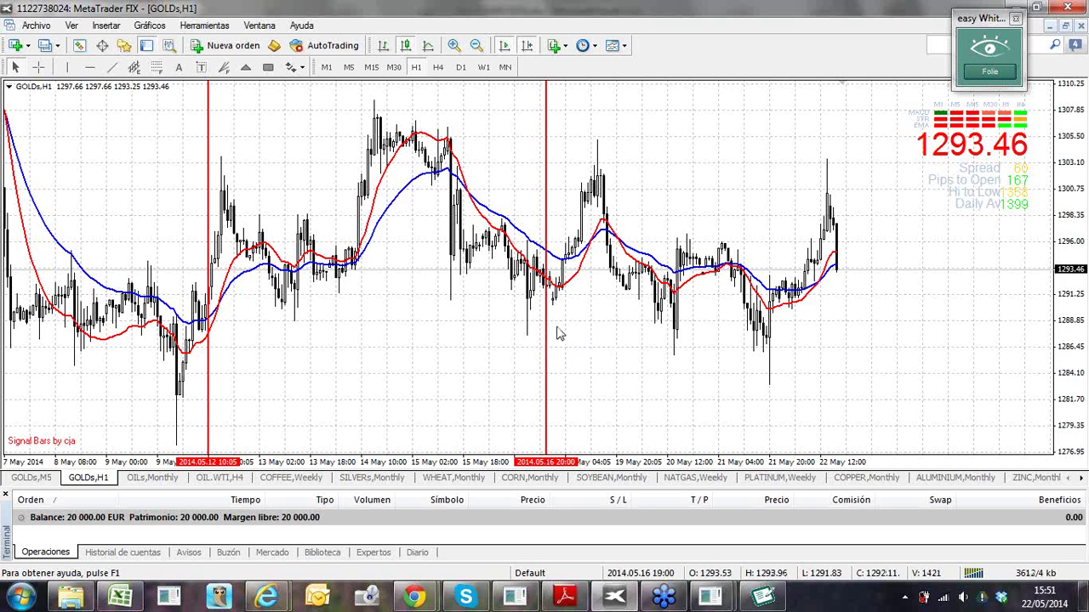
left_click_drag(557, 334, 852, 324)
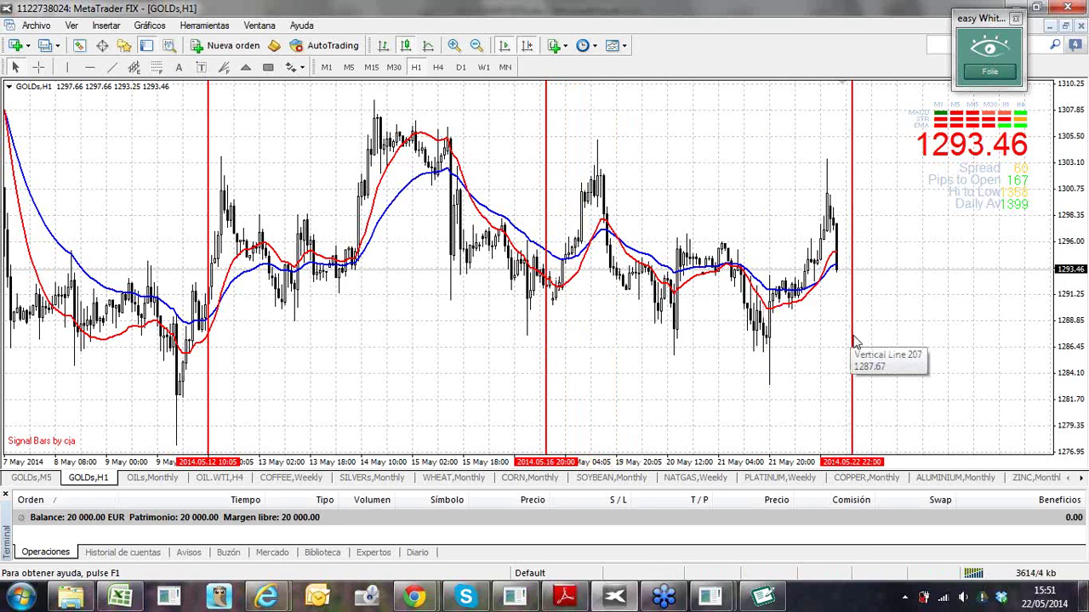
double_click(854, 341)
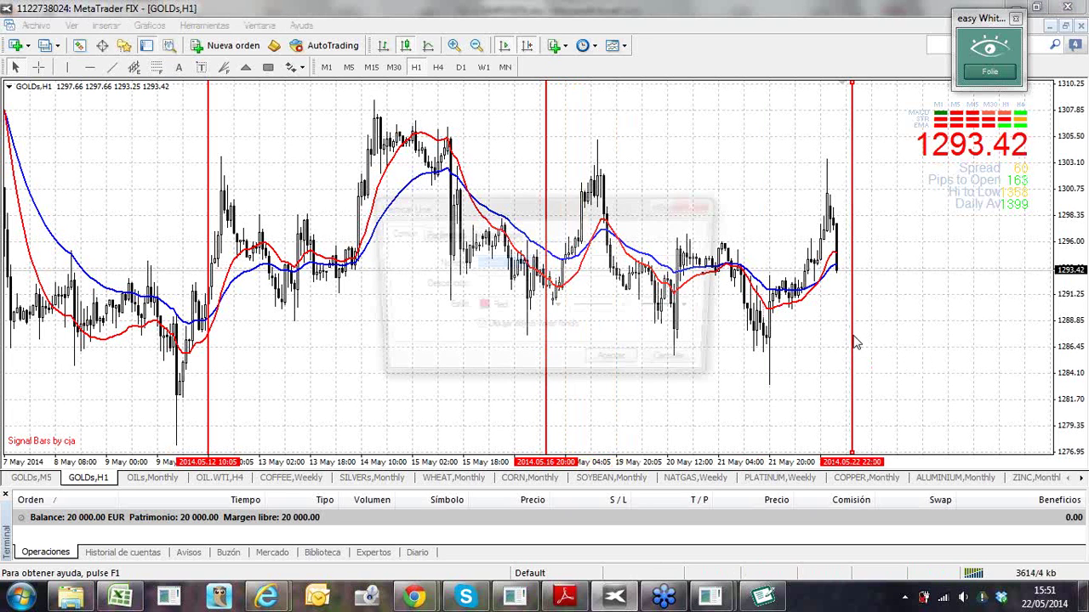
left_click(618, 367)
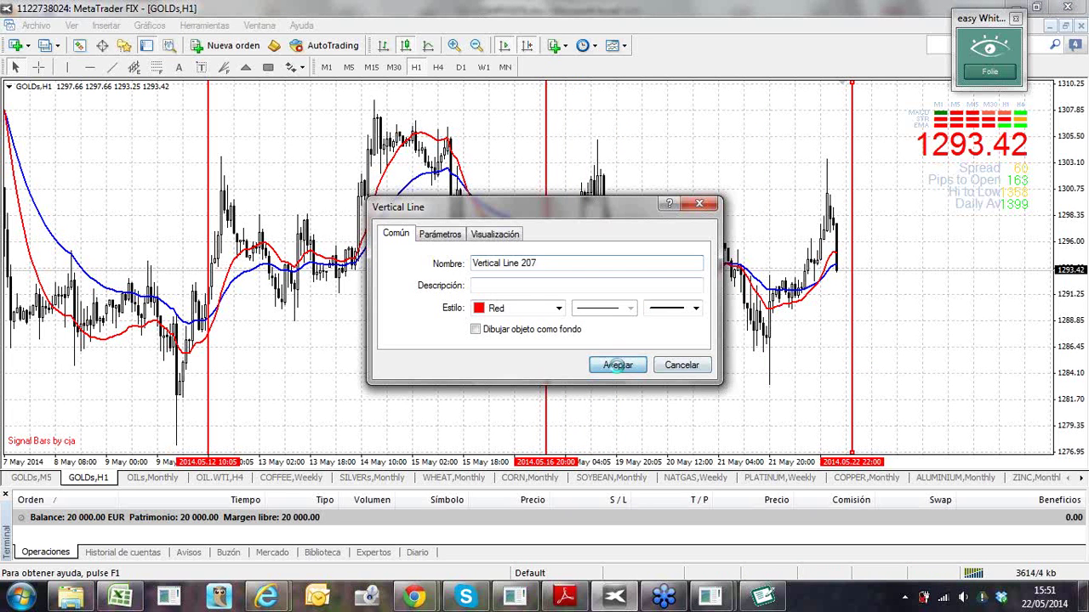
left_click_drag(851, 369, 862, 372)
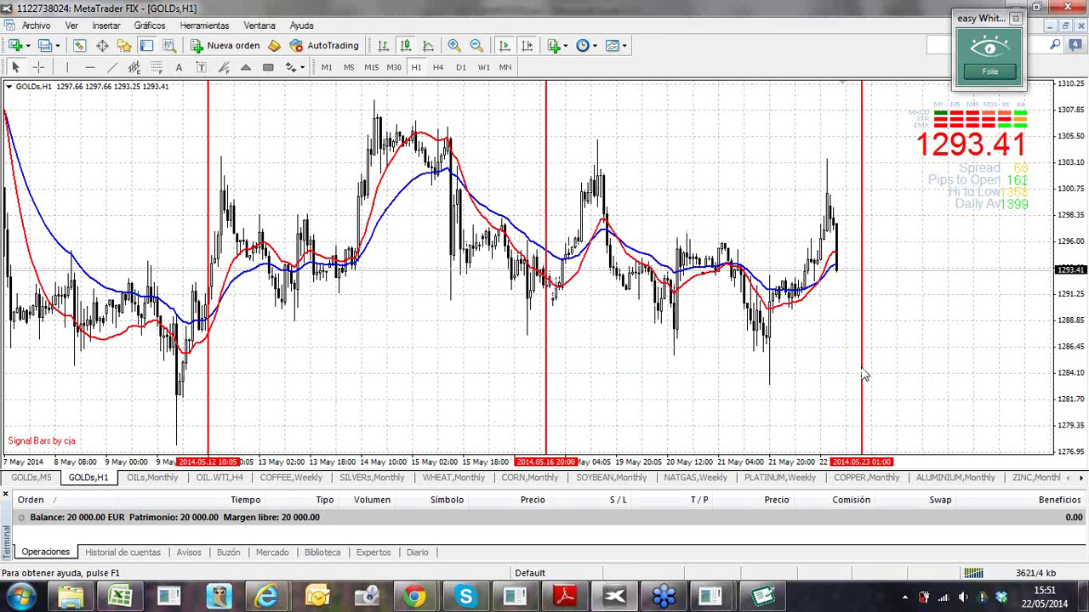
Switch the gold chart to H4 and place another copy of the red vertical line at 2014.05.26 12:00, checking the dates in the calendar
left_click(437, 68)
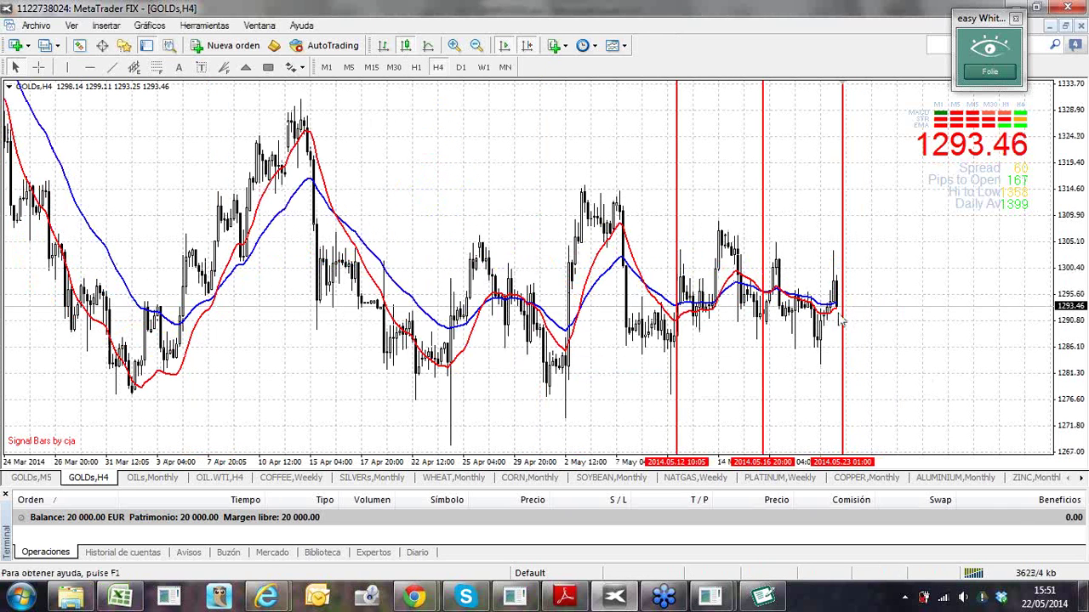
left_click(1046, 599)
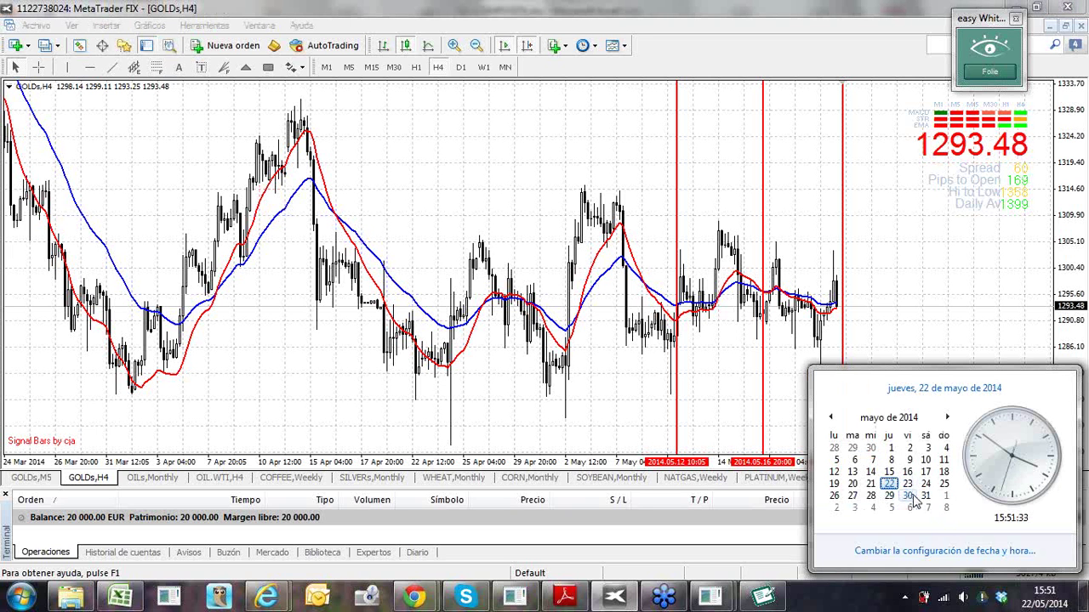
left_click(846, 382)
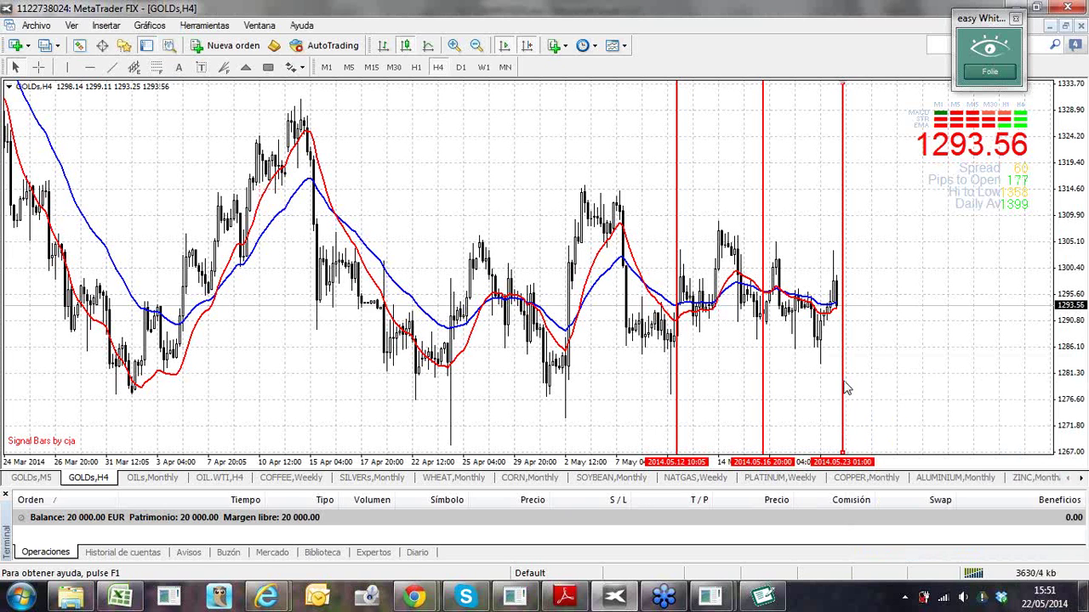
left_click_drag(845, 388, 930, 389)
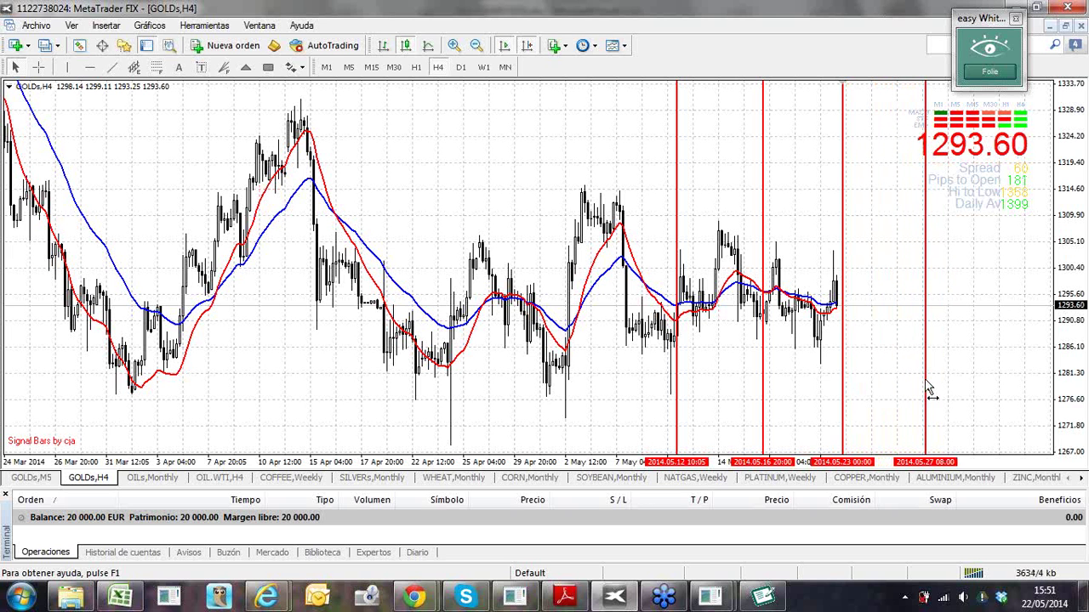
scroll(908, 387, "up", 1)
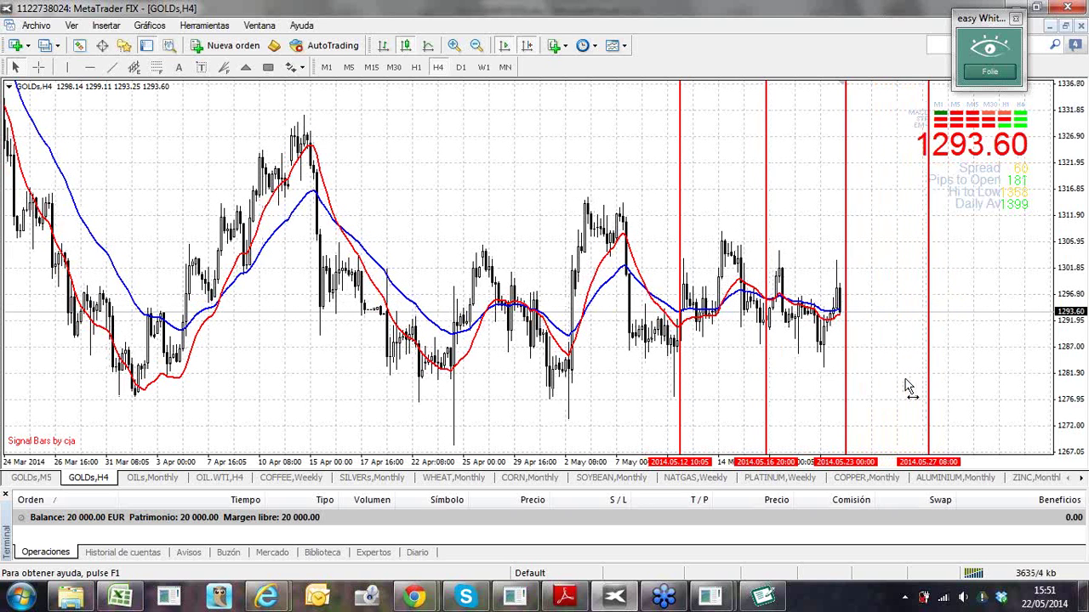
scroll(908, 387, "down", 1)
left_click_drag(927, 394, 899, 397)
mouse_move(900, 398)
left_mouse_down()
mouse_move(912, 397)
mouse_move(853, 405)
mouse_move(881, 405)
left_mouse_up()
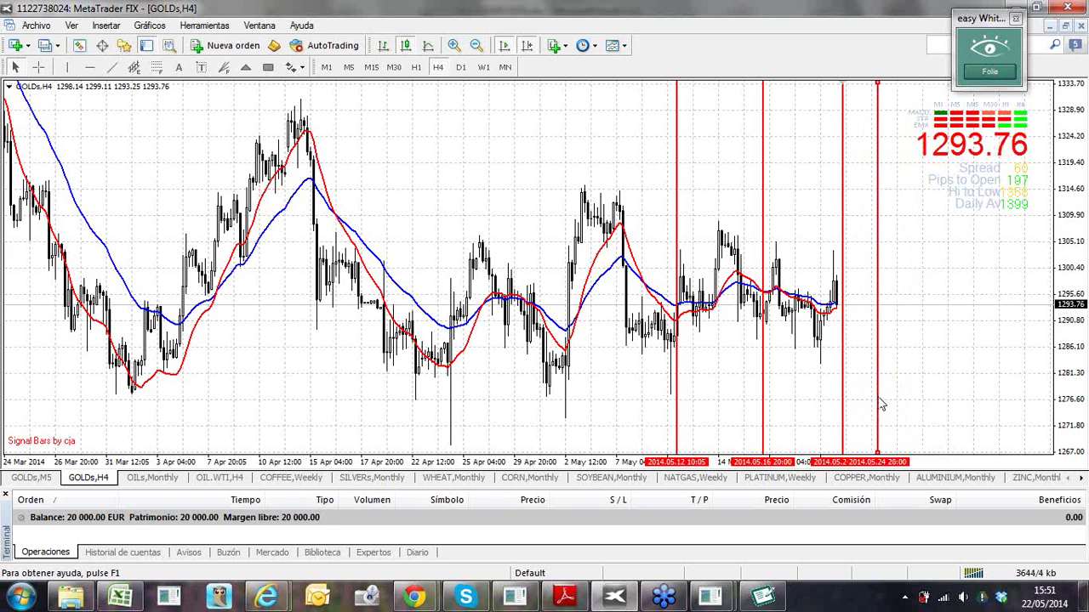
left_click(1039, 602)
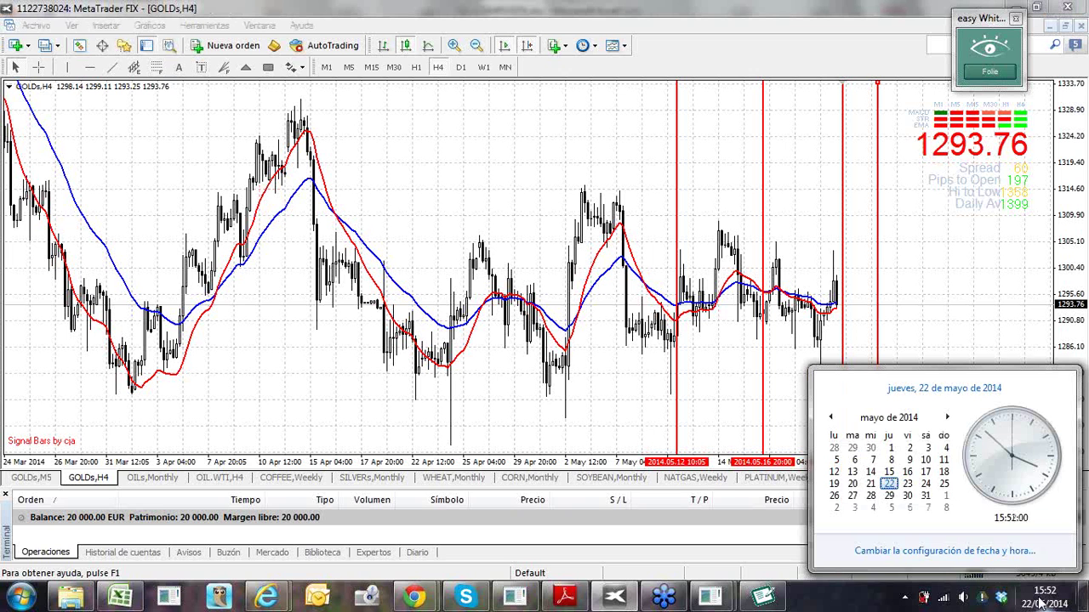
left_click(879, 403)
Duplicate the vertical line at 2014.05.26 12:00 and position the copy at 2014.05.30 08:00, checking the date in the calendar
left_click_drag(879, 403, 1015, 417)
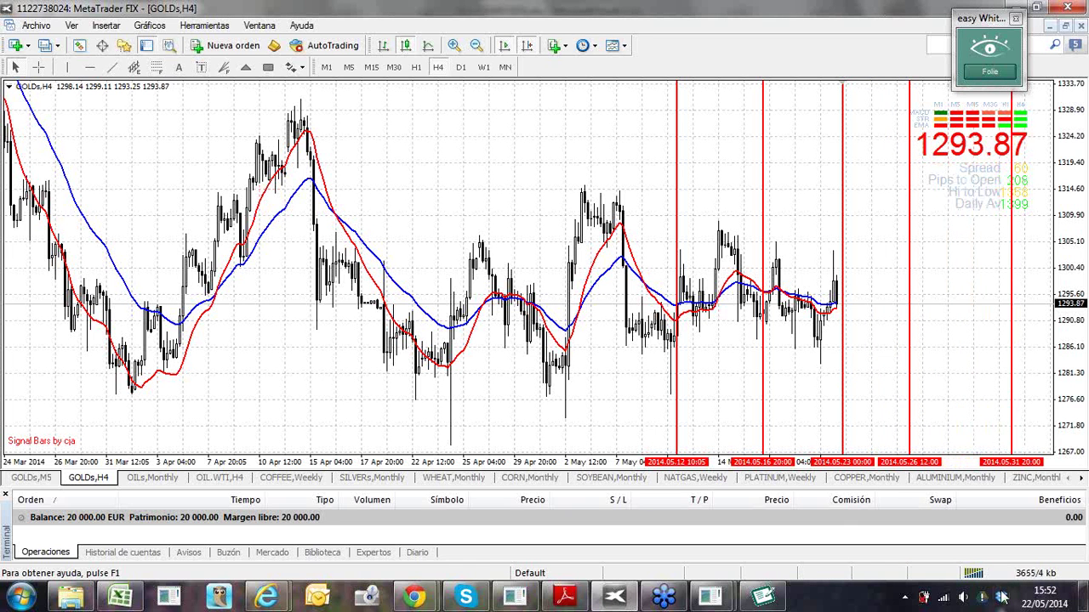
left_click(1046, 602)
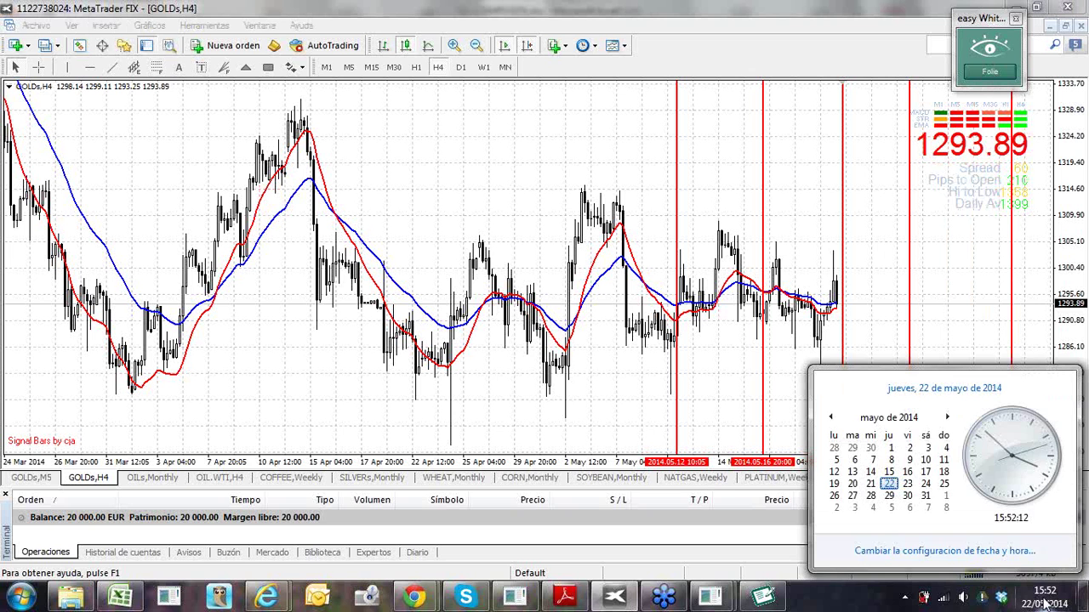
left_click(1046, 602)
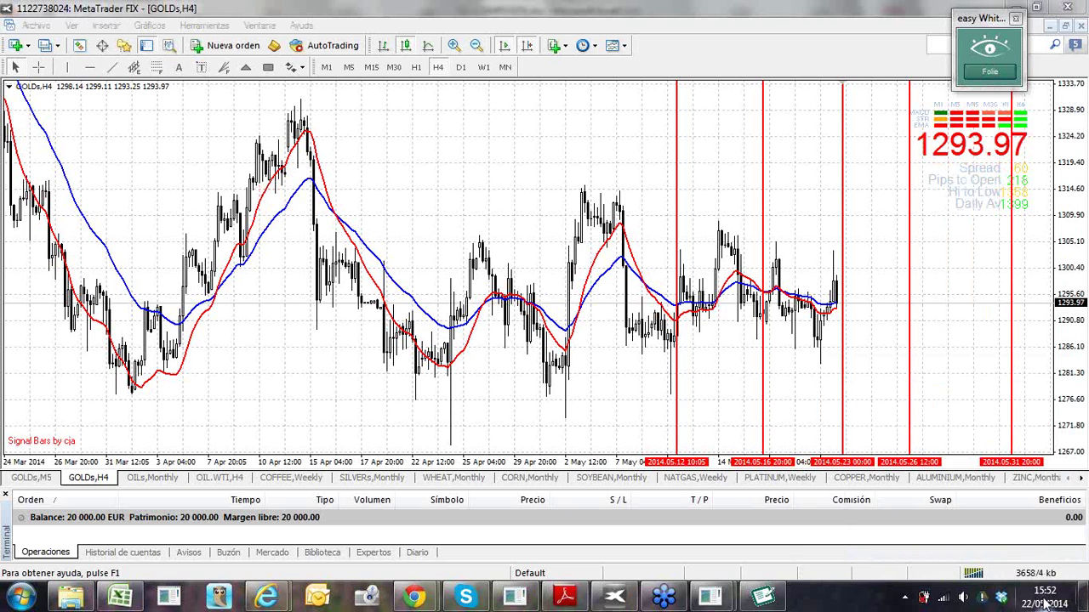
left_click(1014, 431)
scroll(1012, 430, "left", 1)
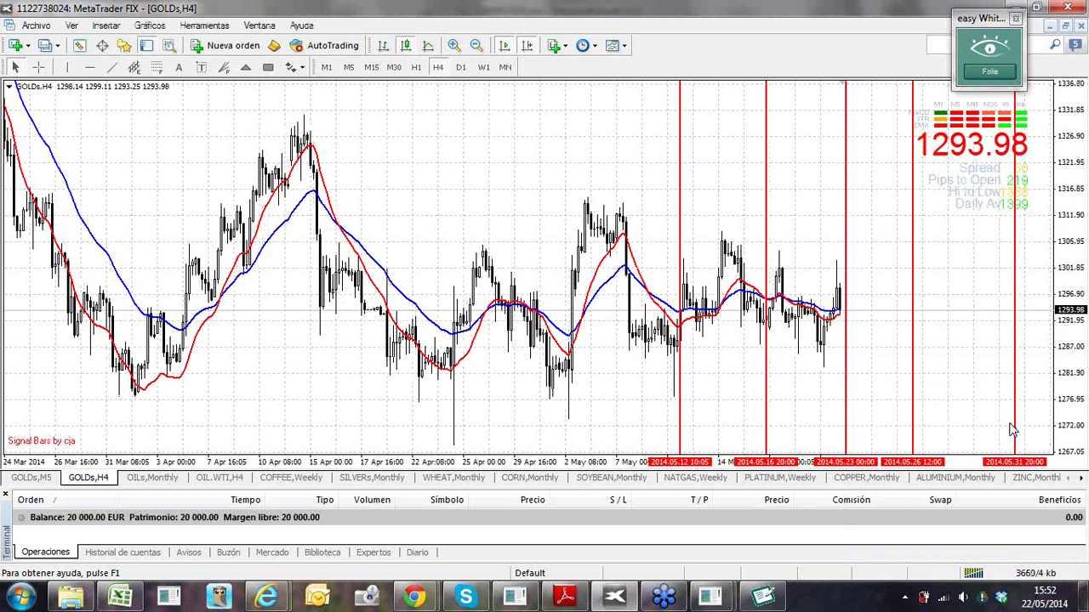
left_click_drag(1018, 432, 984, 435)
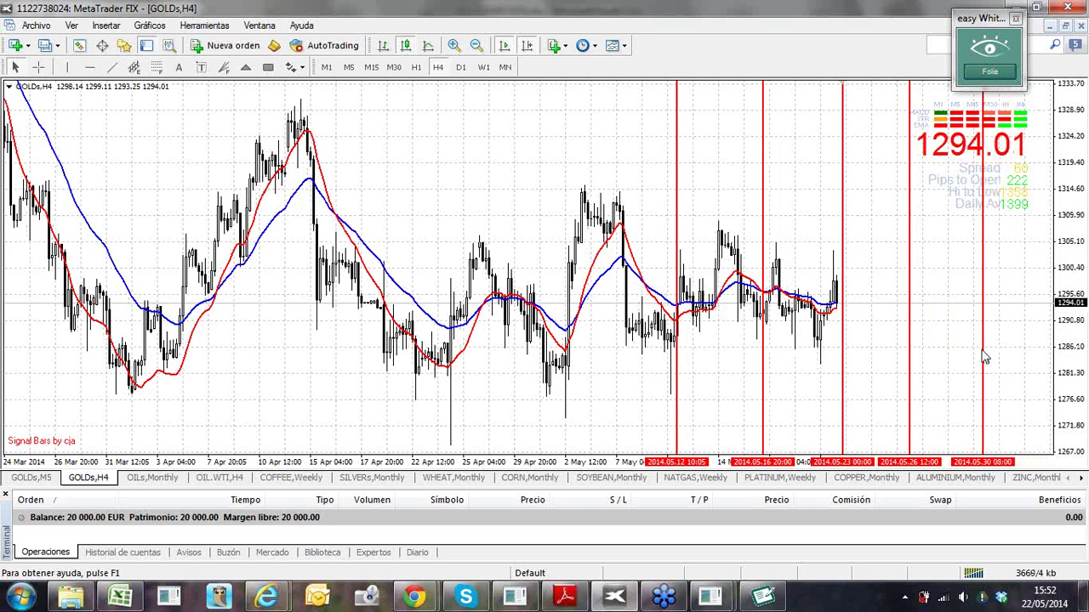
Compare the marked weeks and the average crossings on the H1 and H4 timeframes
left_click(416, 67)
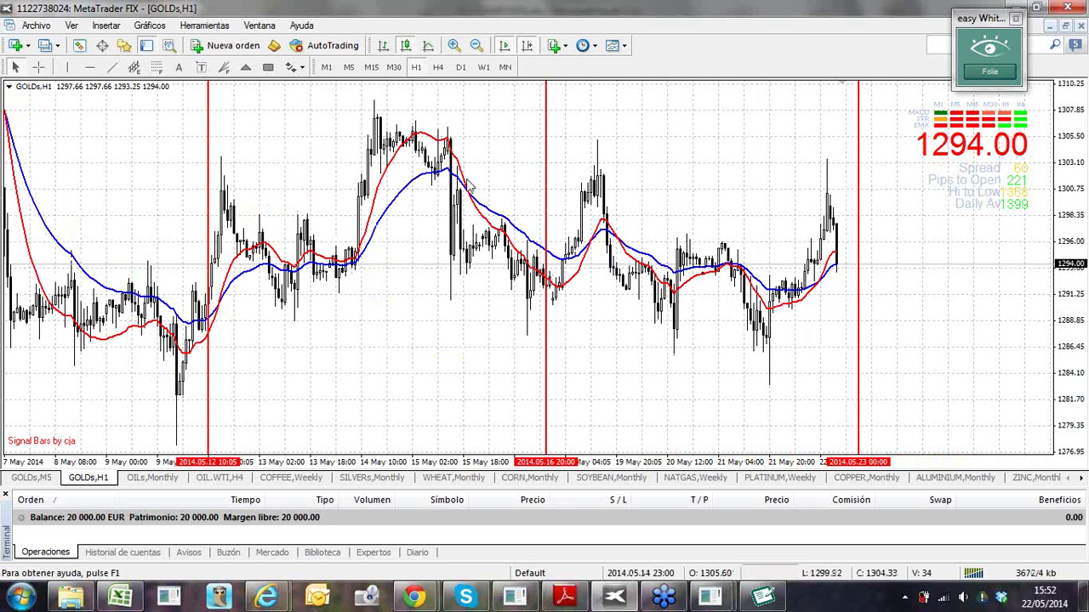
left_click(438, 67)
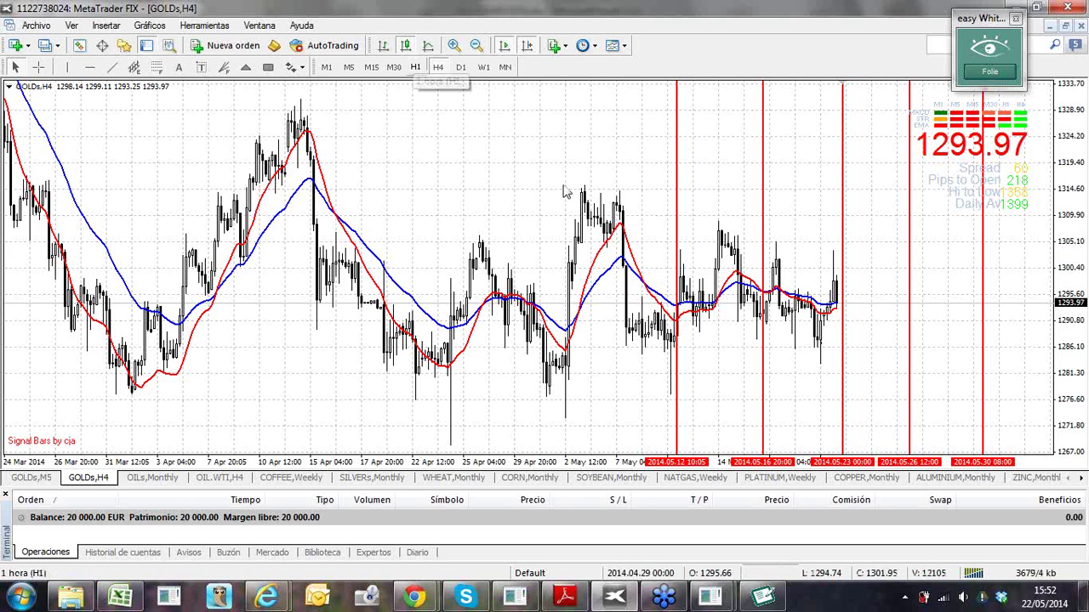
left_click(416, 67)
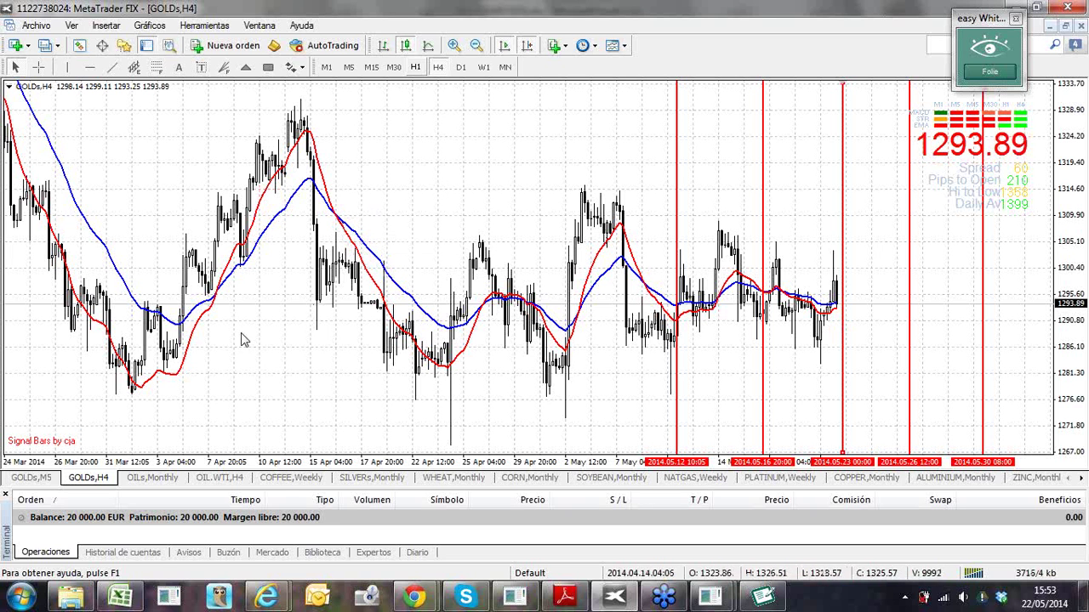
Set the period of the red DEMA indicator on the H4 gold chart to 12
right_click(188, 356)
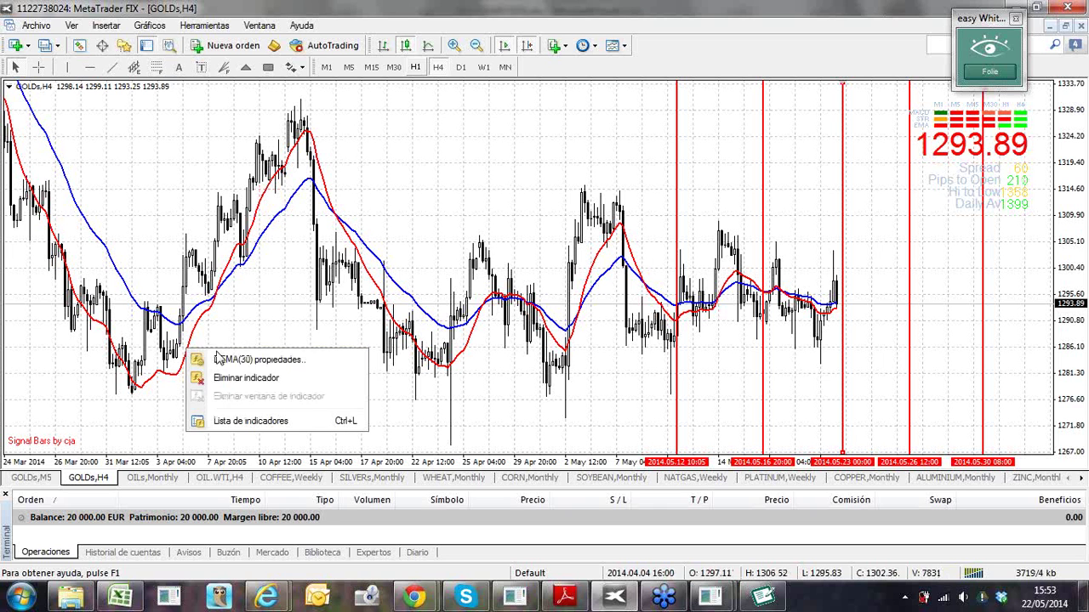
left_click(223, 360)
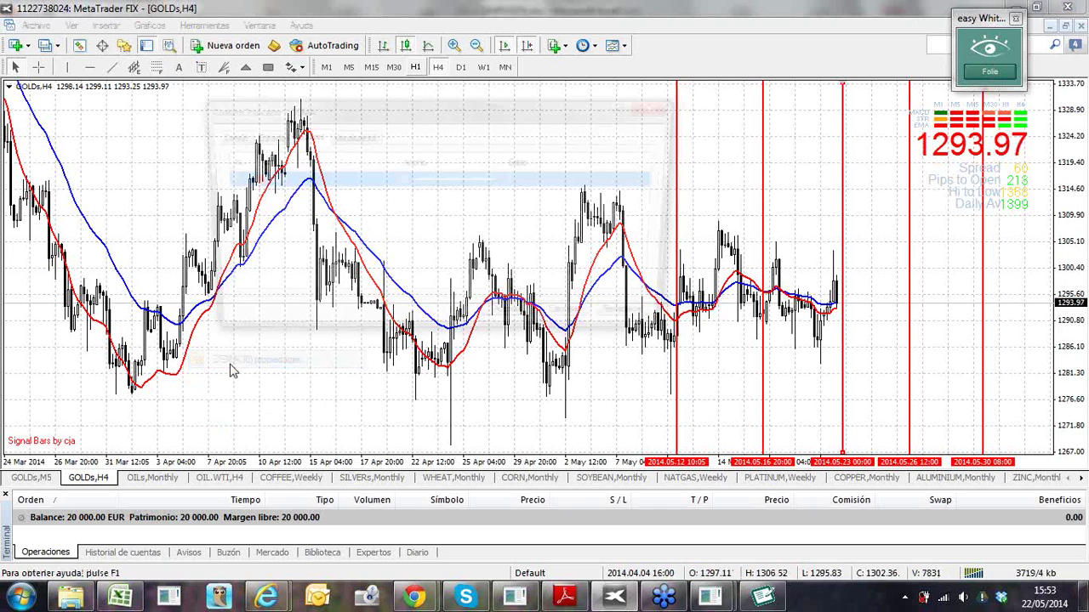
left_click(264, 138)
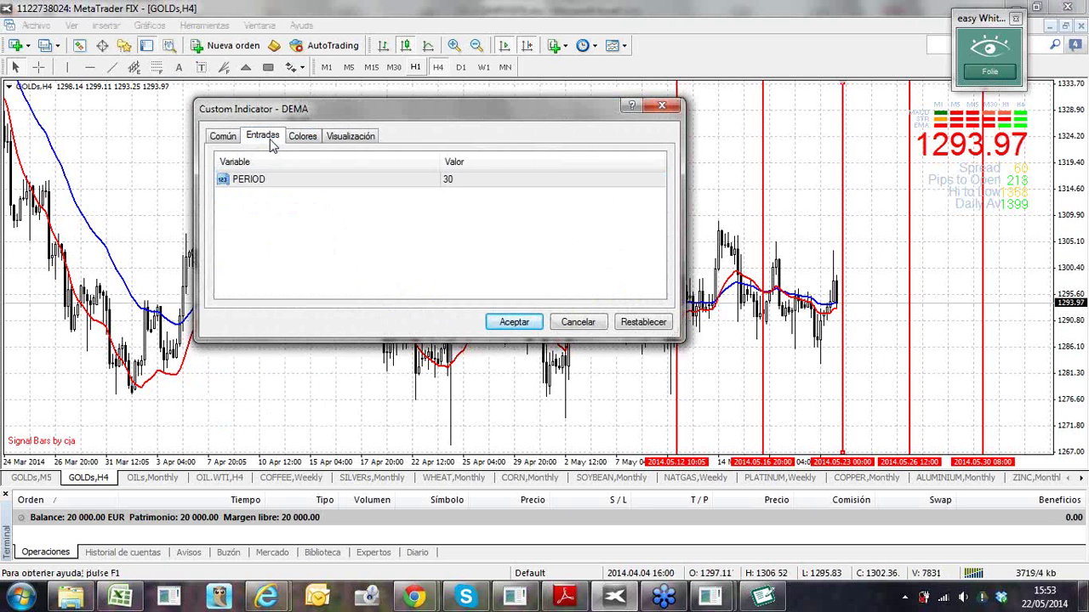
left_click(450, 183)
left_click(453, 180)
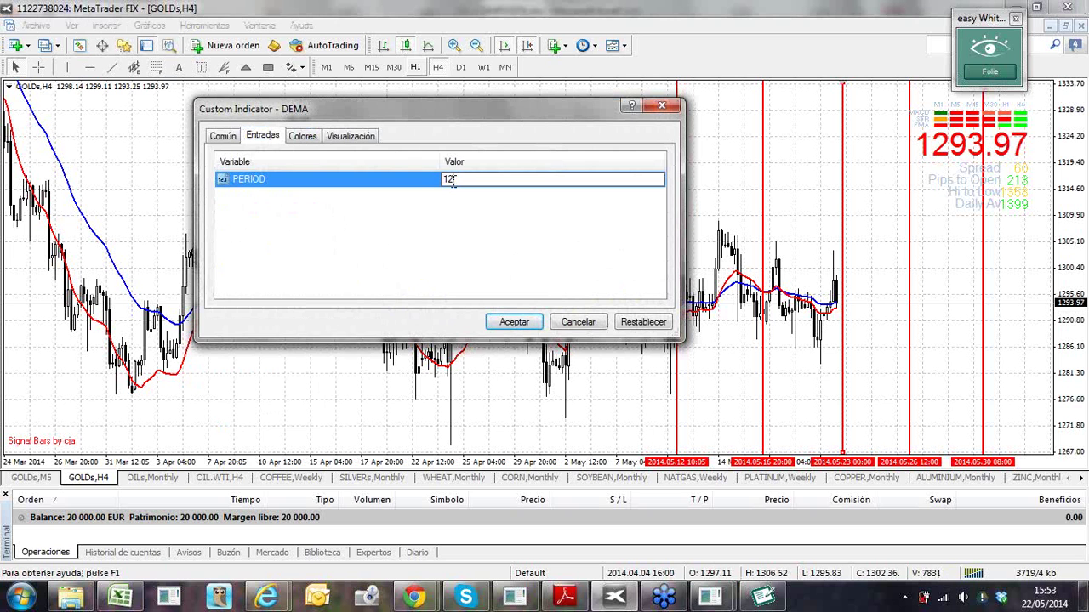
type("12")
left_click(514, 323)
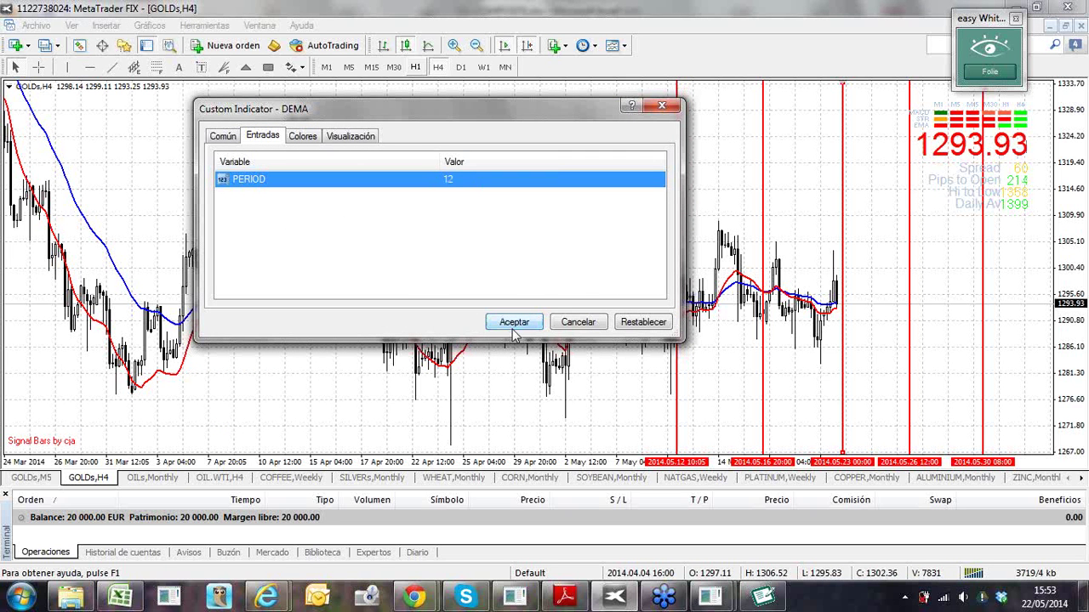
left_click(513, 329)
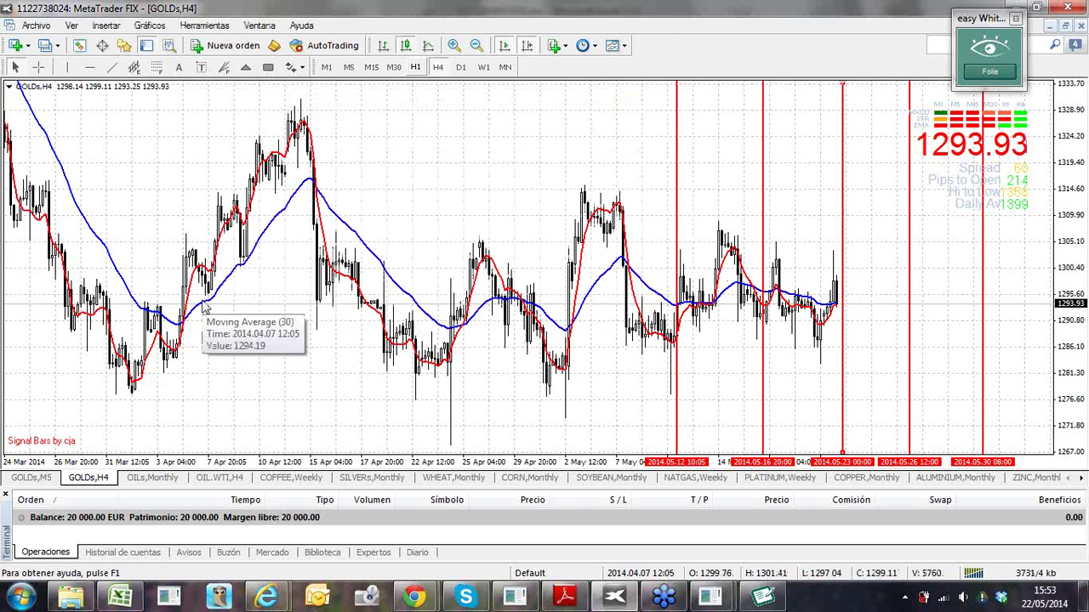
Remove the blue 30-period exponential moving average from the gold chart after checking its parameters
right_click(208, 308)
left_click(252, 313)
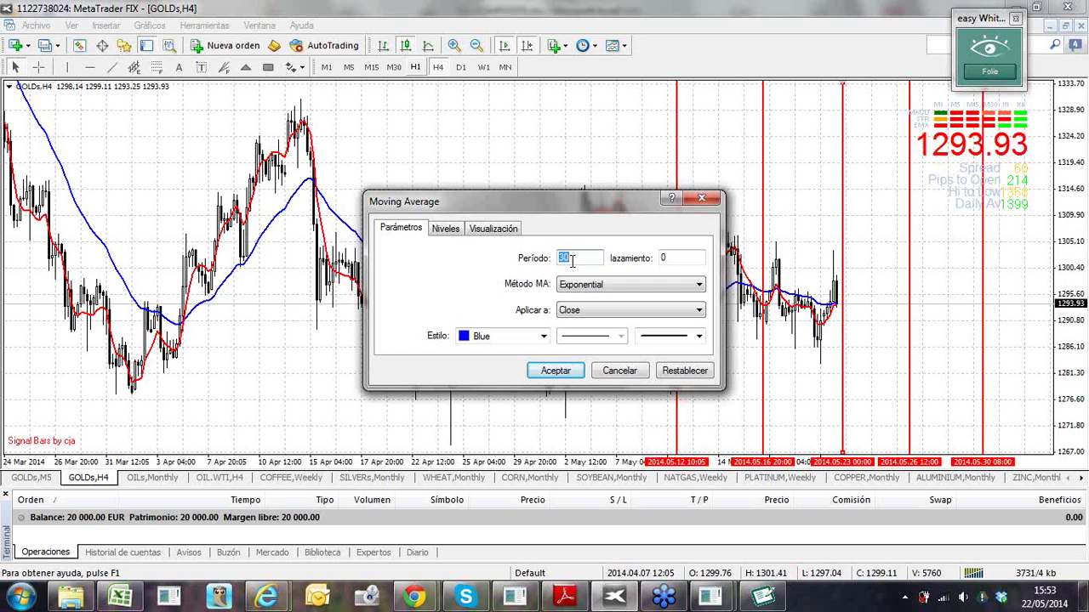
left_click(712, 206)
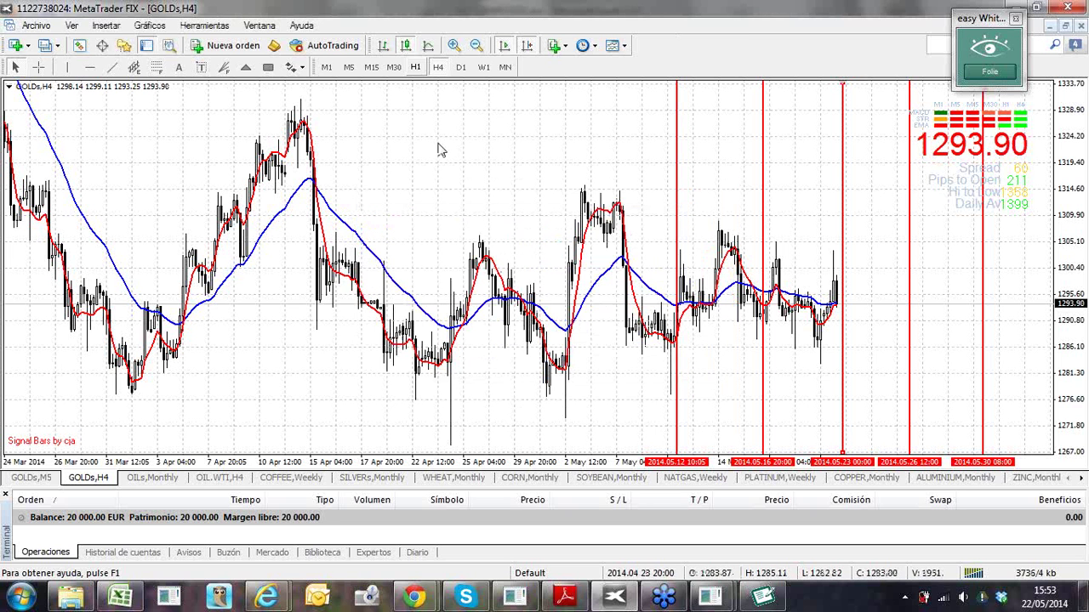
right_click(262, 244)
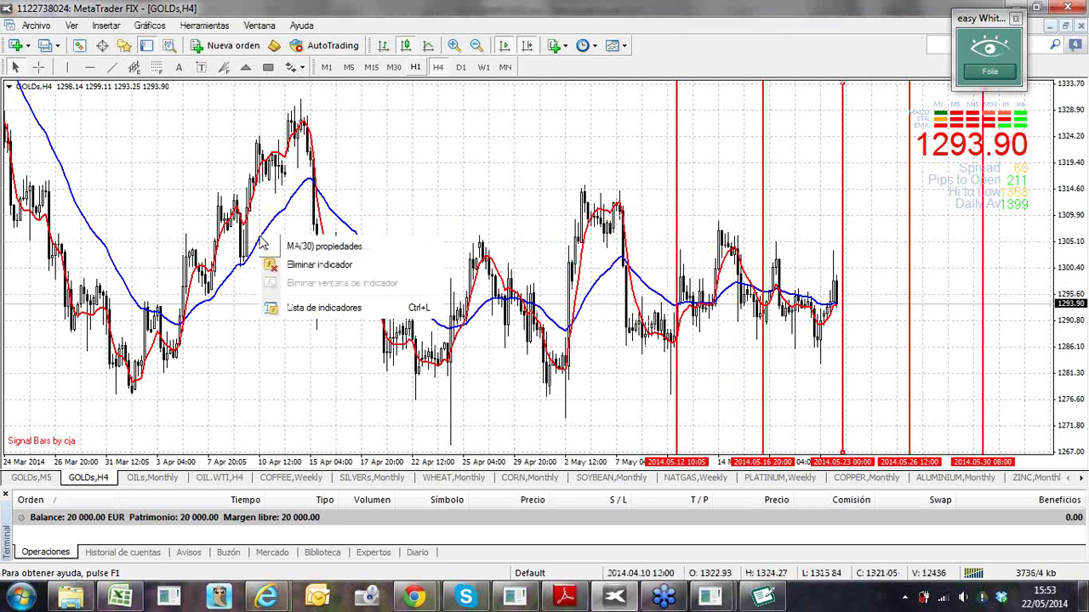
left_click(306, 264)
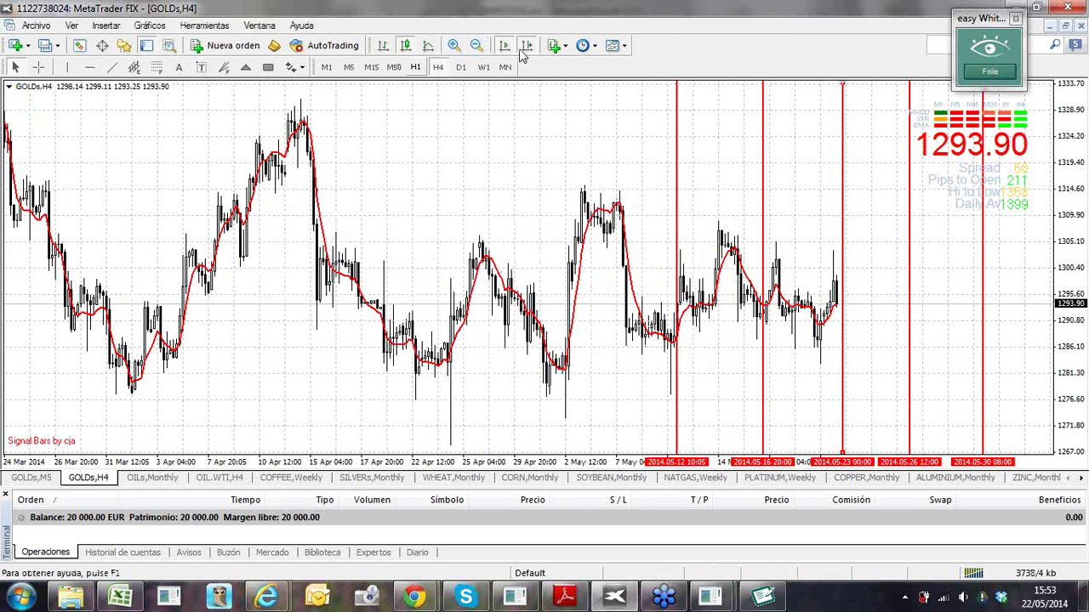
Add the custom DEMA indicator to the H4 gold chart and set its period to 30
left_click(555, 46)
mouse_move(638, 256)
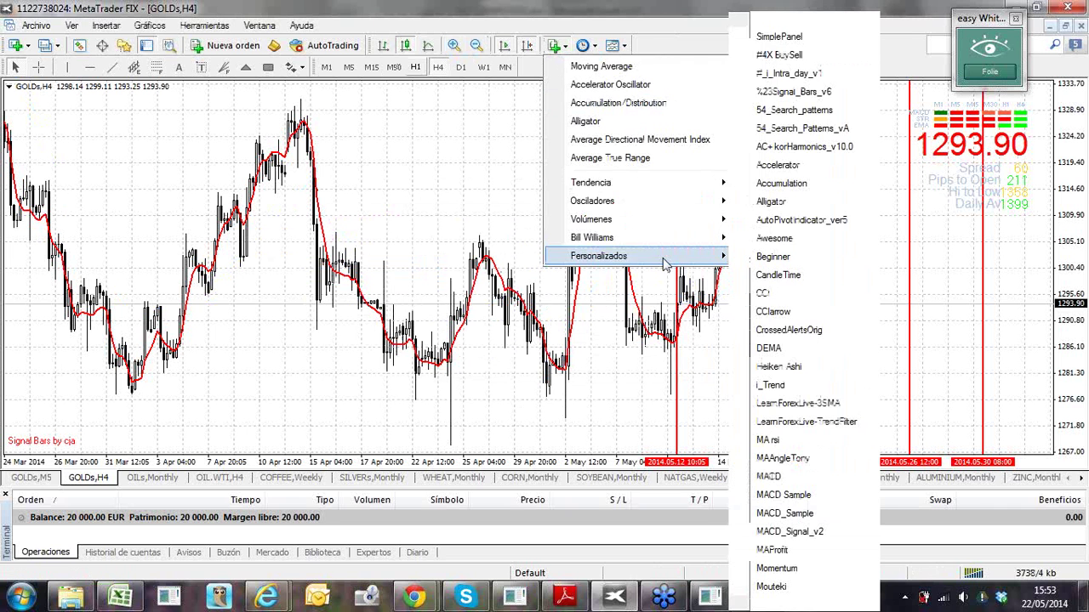
left_click(769, 349)
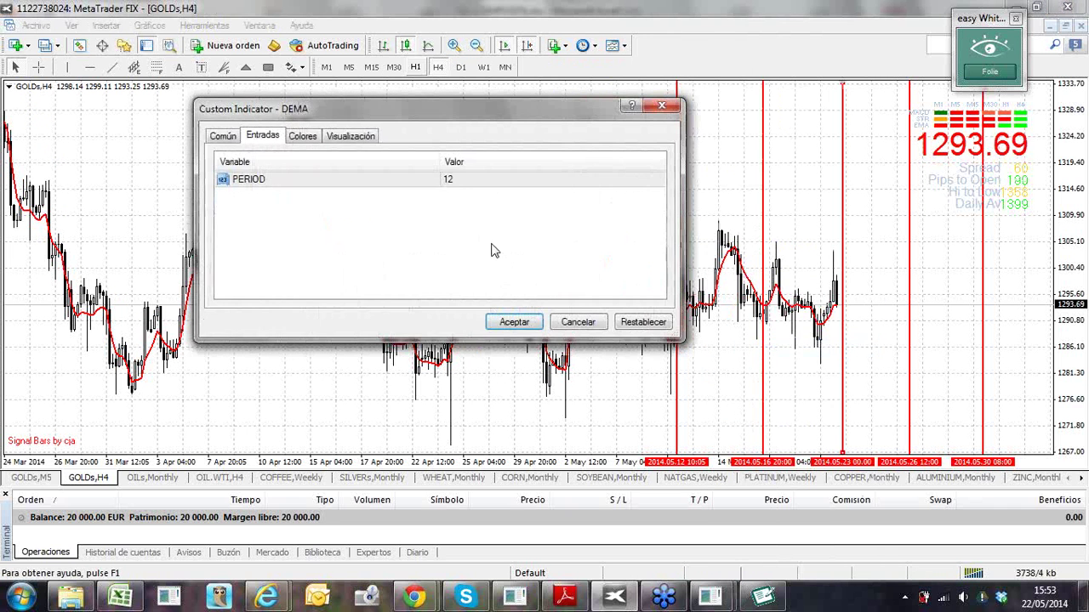
left_click(454, 185)
left_click(455, 185)
type("30")
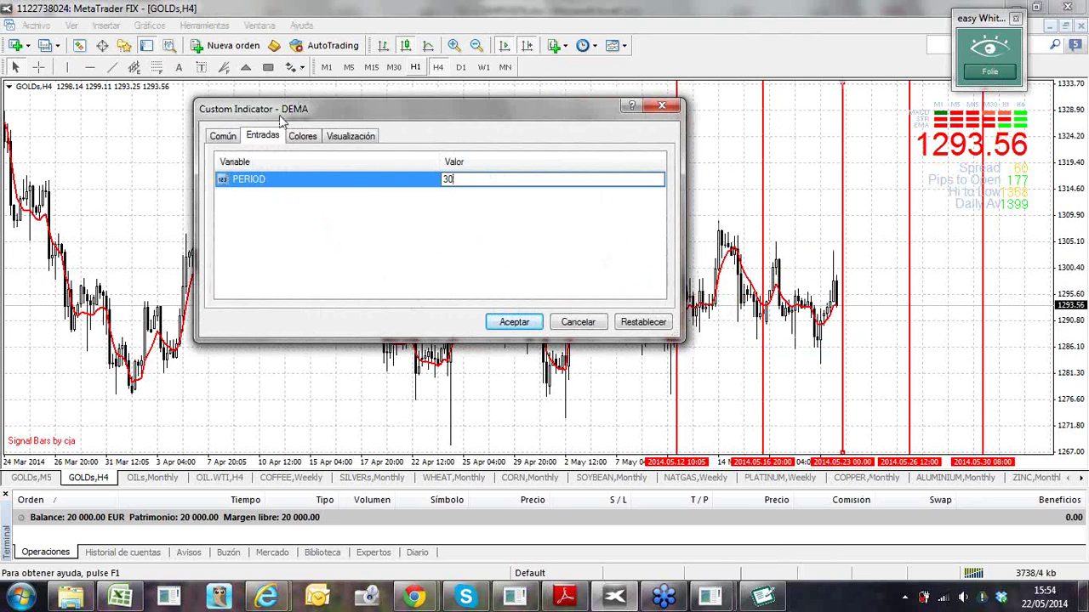
Give the new DEMA line a blue colour and width 2, and apply it to the gold chart
left_click(304, 136)
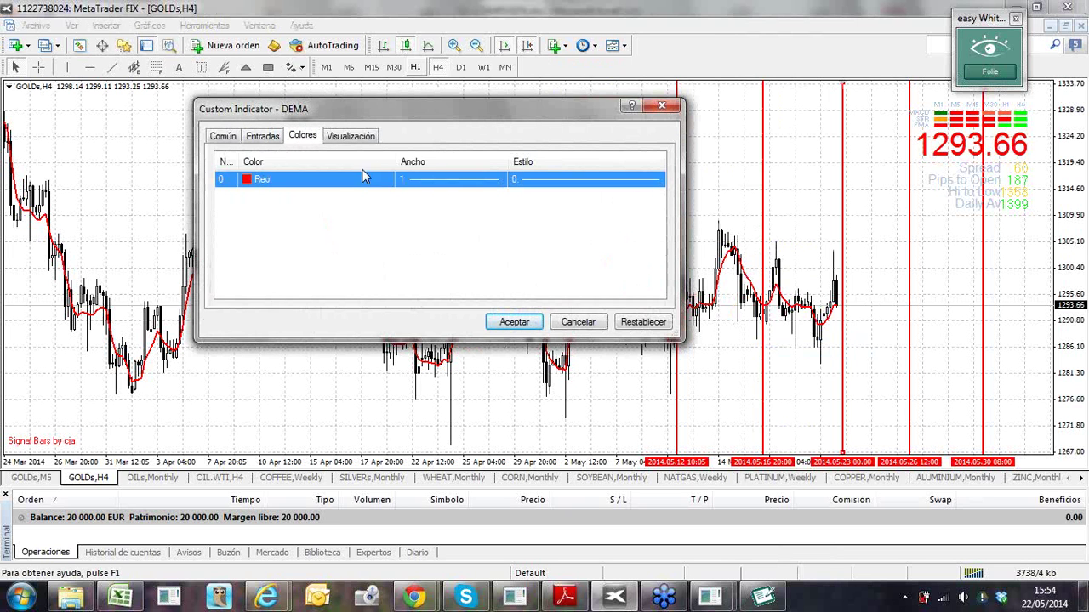
left_click(384, 187)
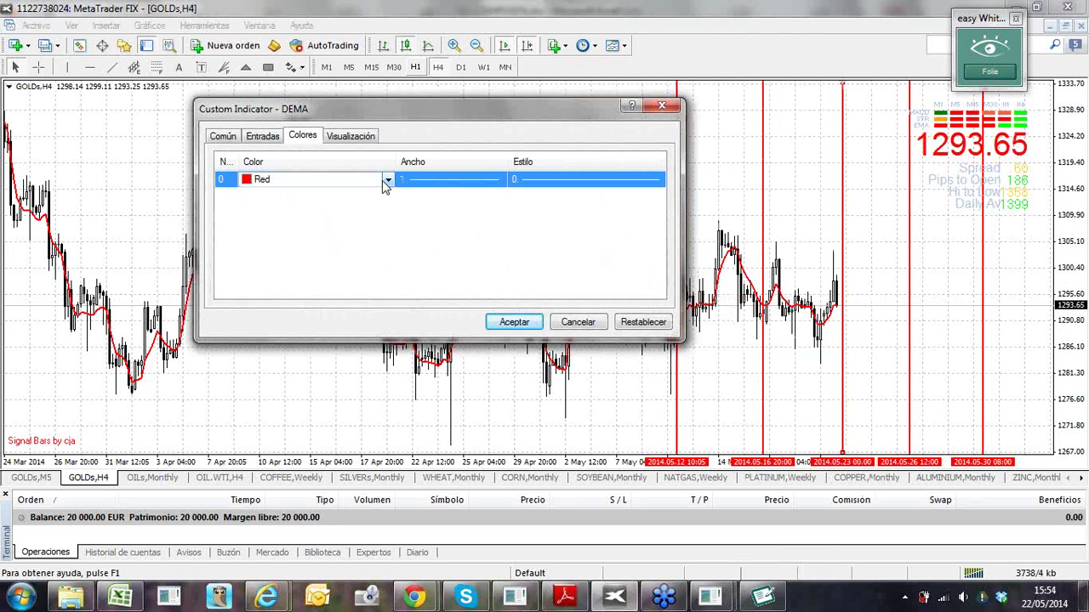
left_click(383, 187)
left_click(323, 286)
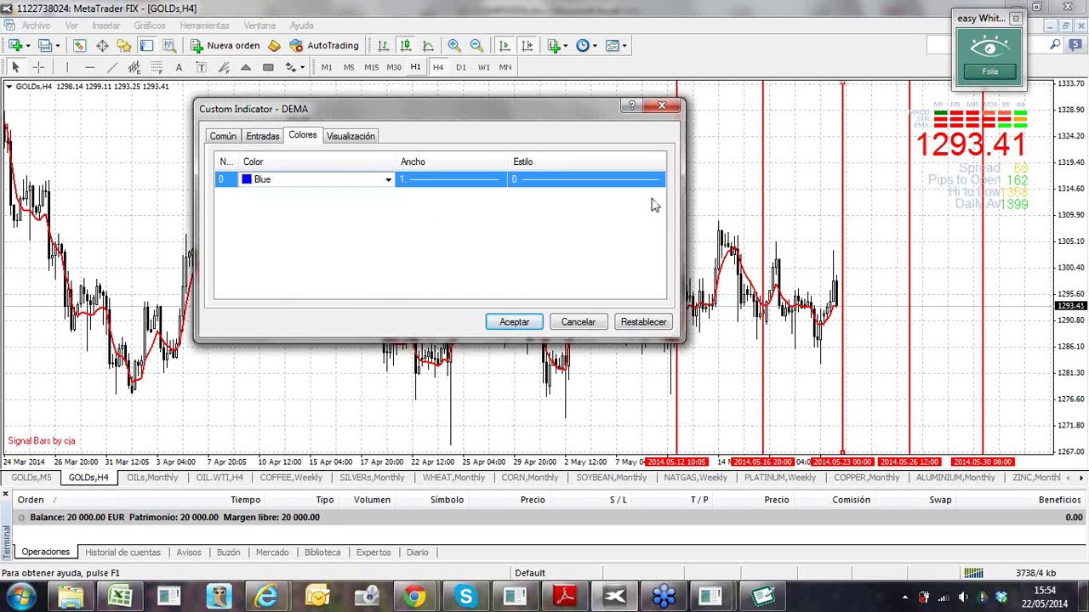
left_click(500, 181)
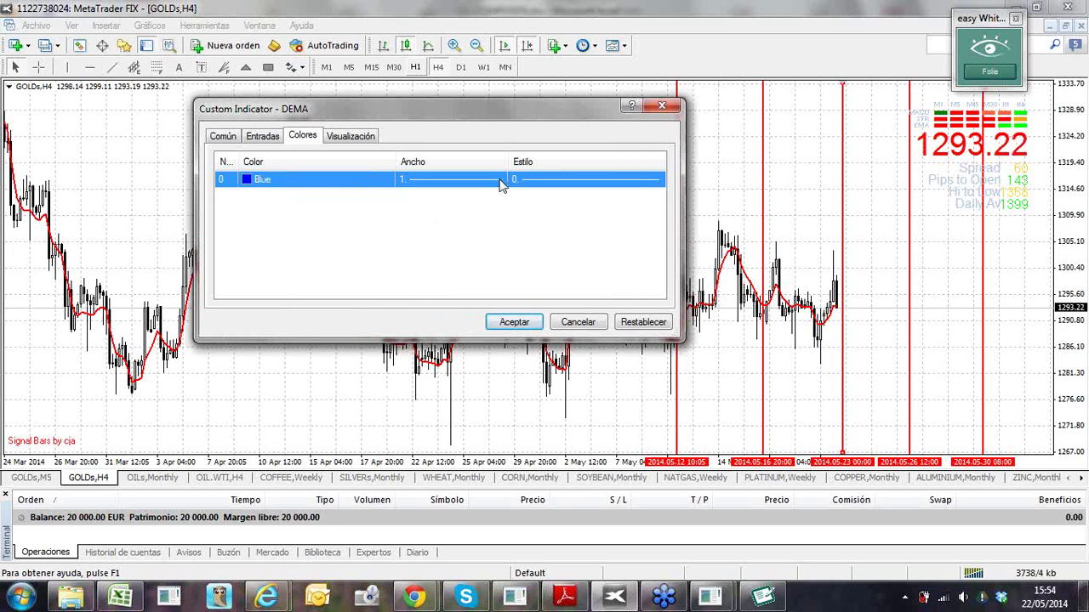
left_click(500, 182)
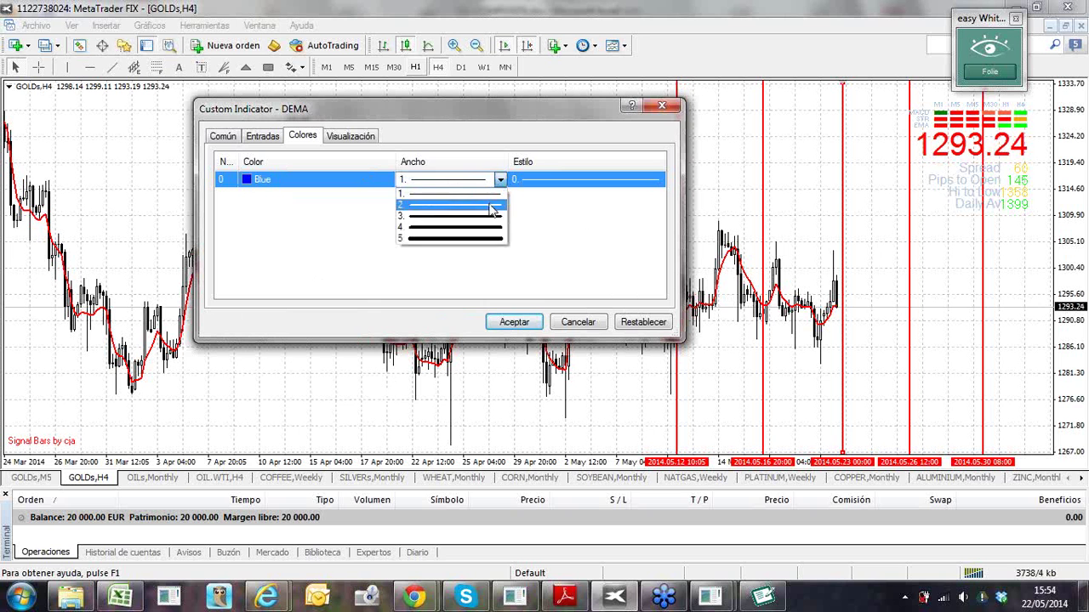
left_click(491, 210)
left_click(512, 323)
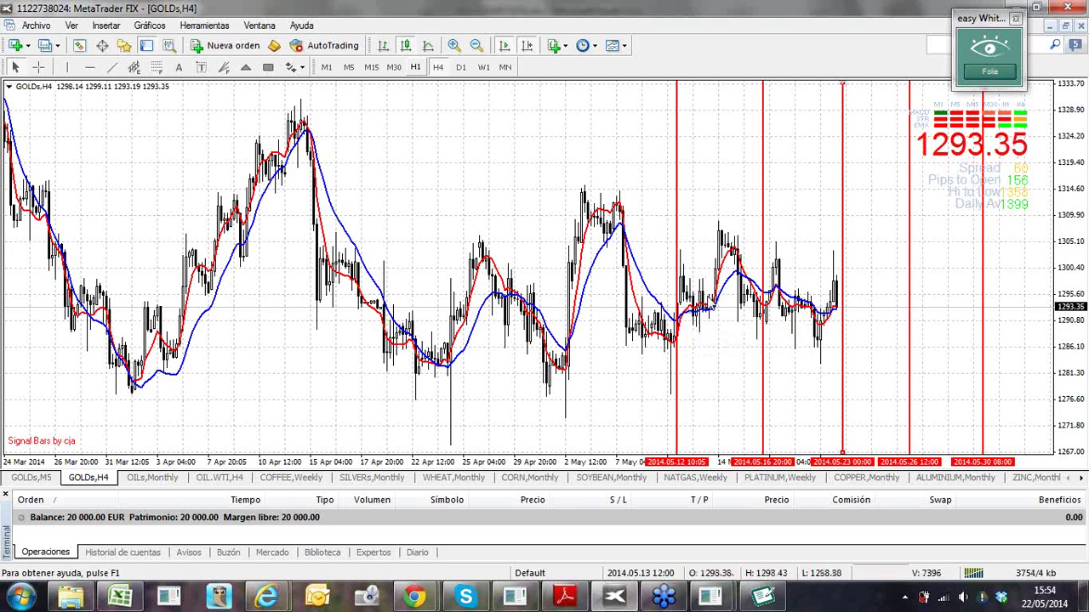
Set the period of the red DEMA on the gold chart to 22
mouse_move(746, 289)
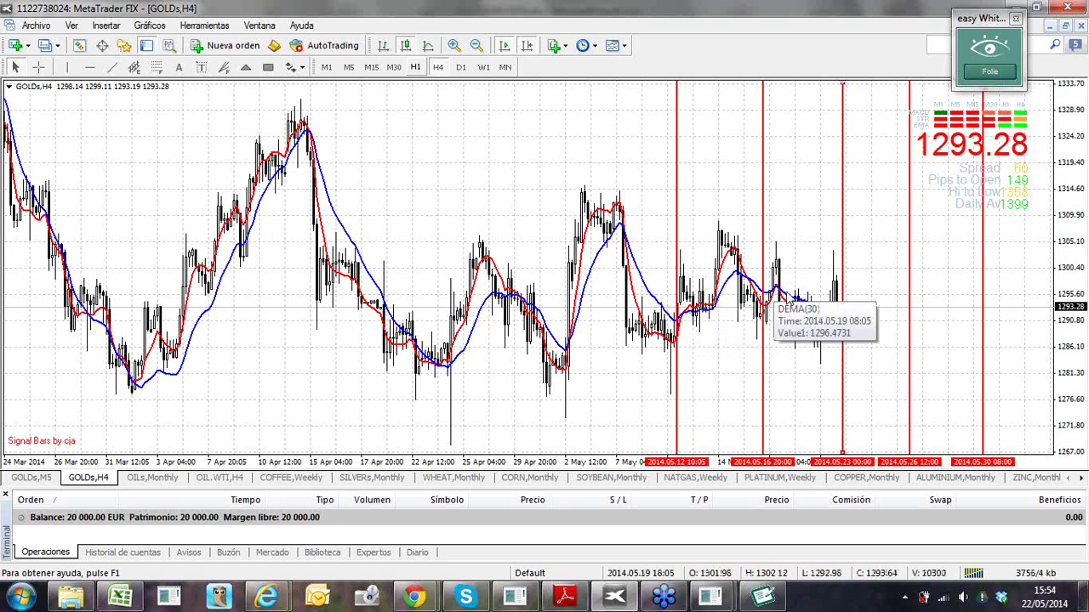
mouse_move(781, 299)
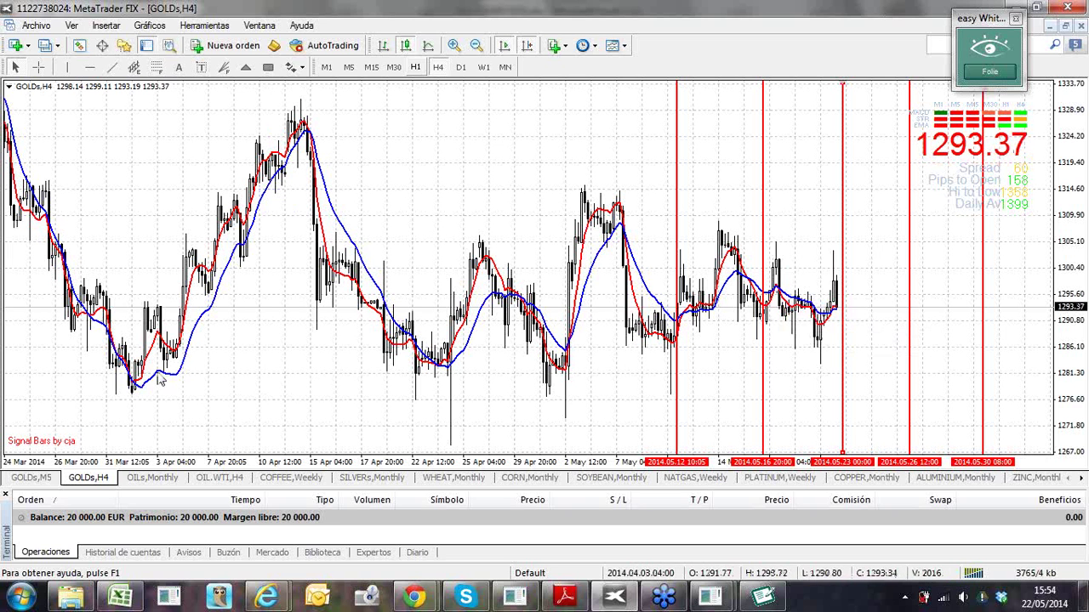
mouse_move(134, 387)
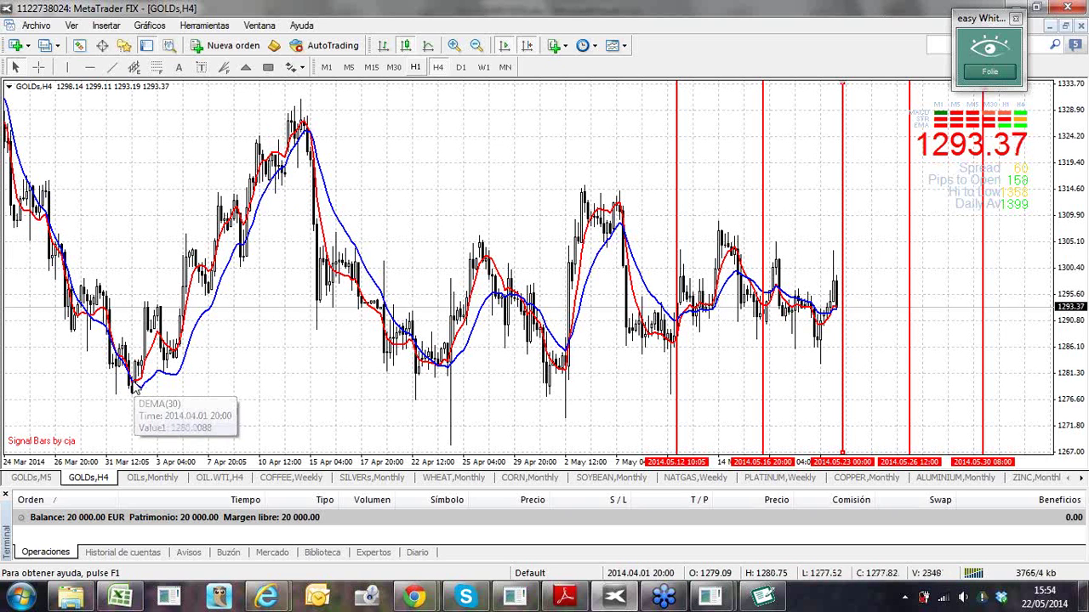
right_click(152, 347)
left_click(198, 361)
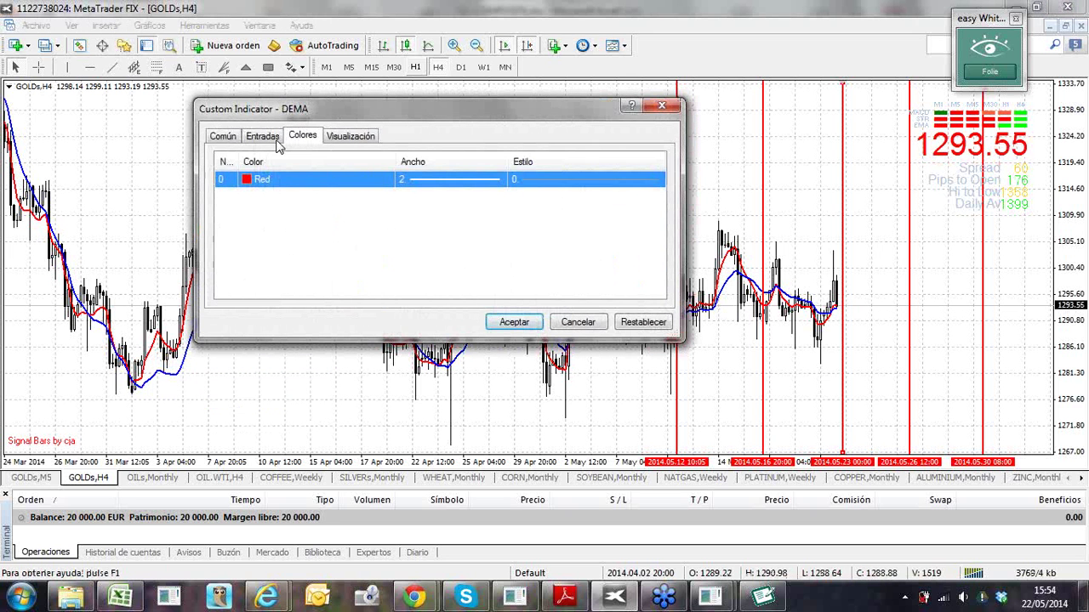
left_click(263, 138)
double_click(472, 182)
type("22")
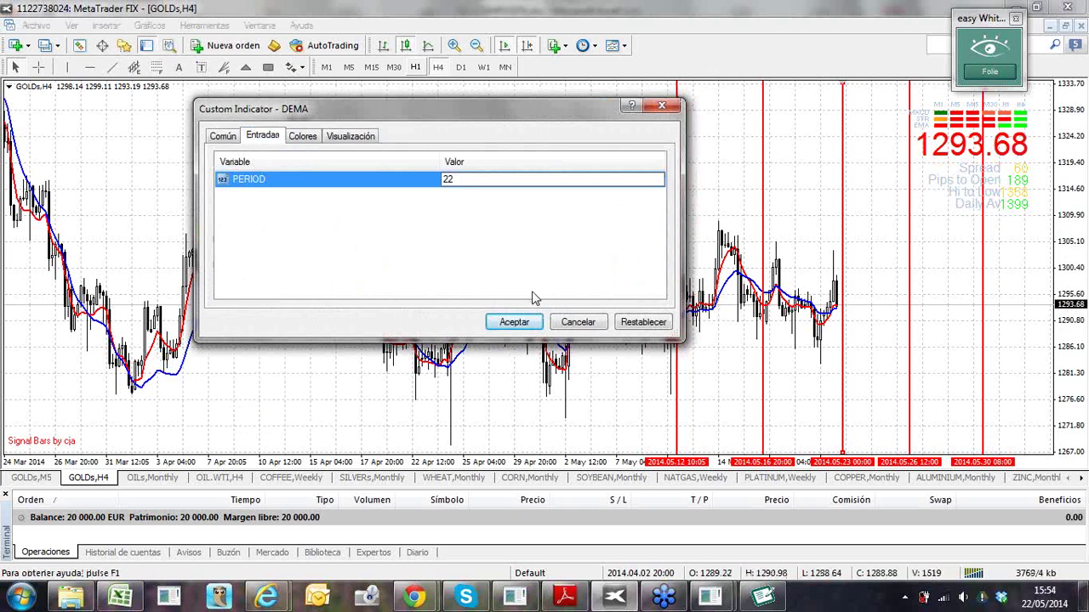
left_click(521, 323)
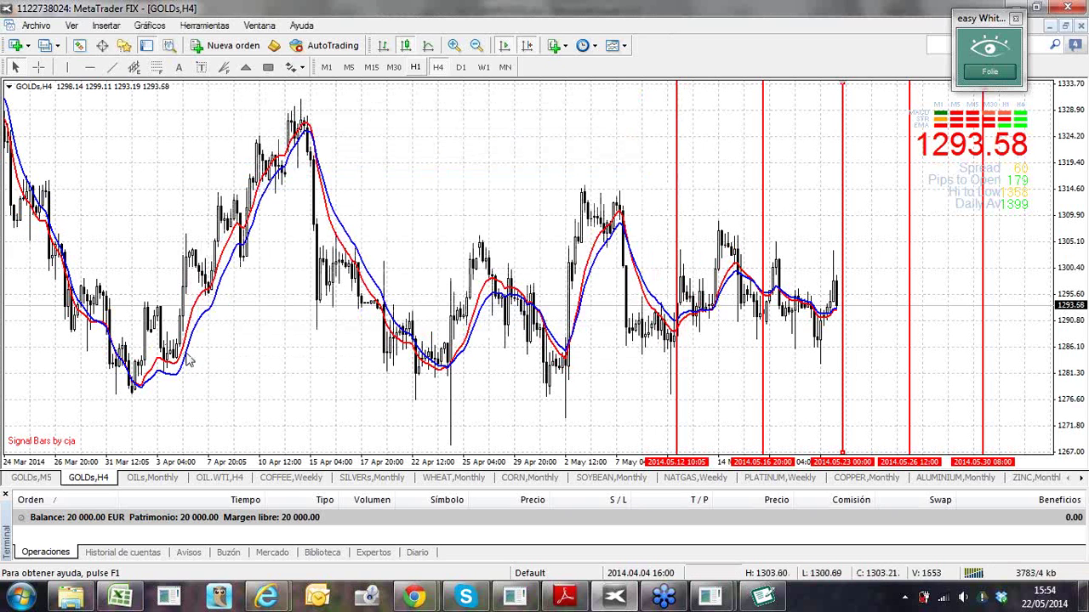
mouse_move(176, 368)
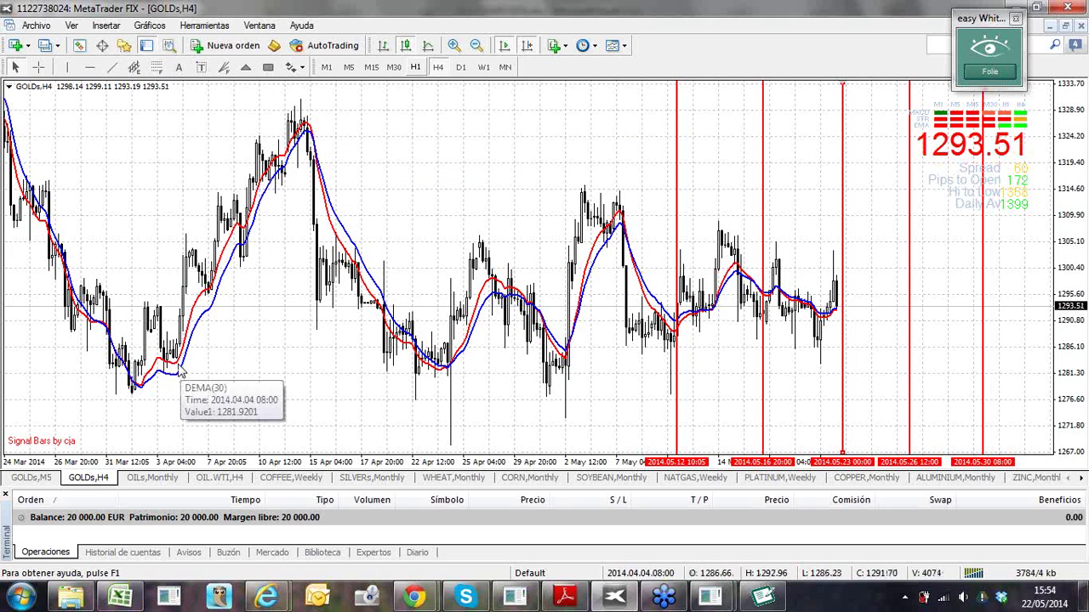
right_click(178, 367)
left_click(226, 374)
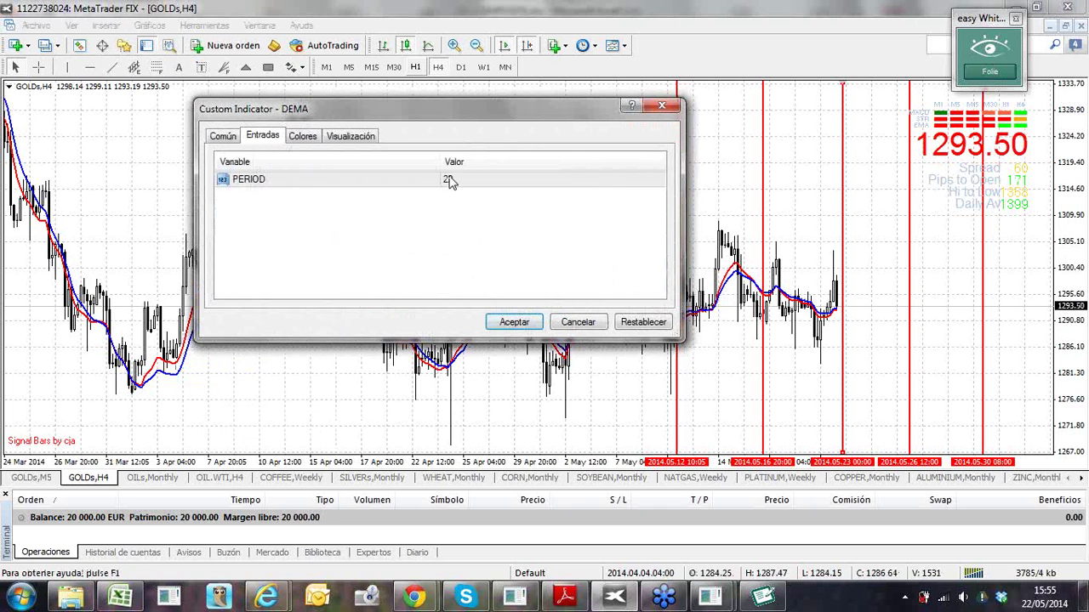
double_click(449, 179)
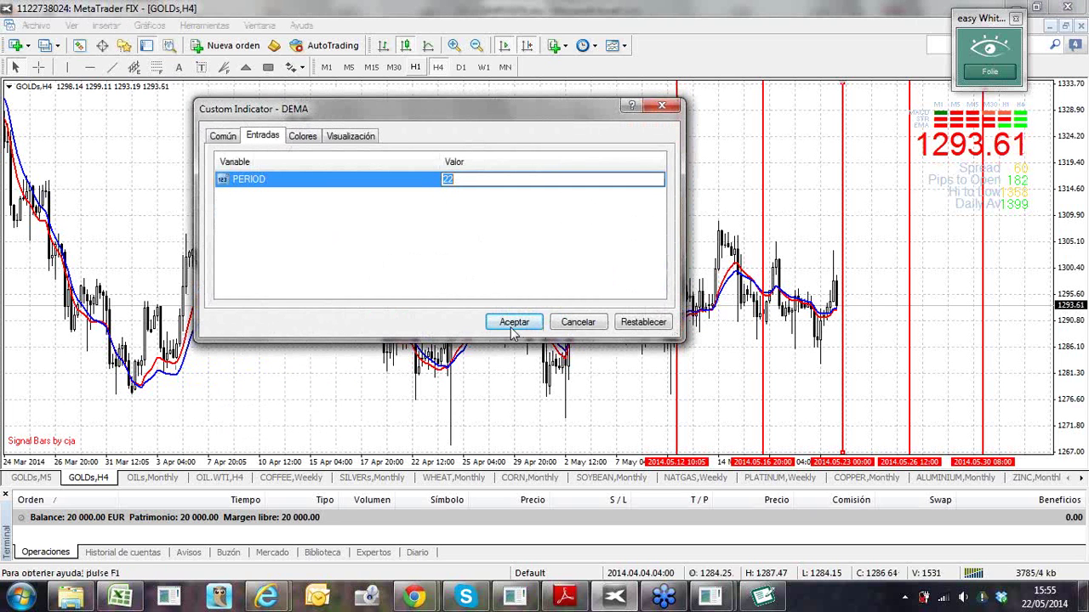
key("Return")
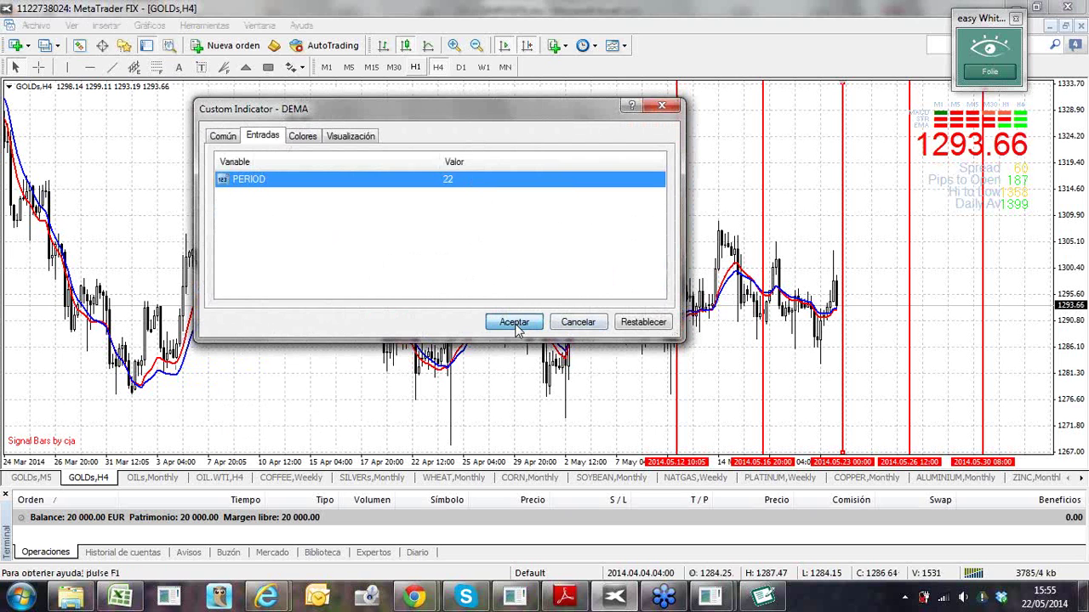
left_click(514, 321)
Set the period of the blue DEMA on the gold chart to 40
double_click(174, 382)
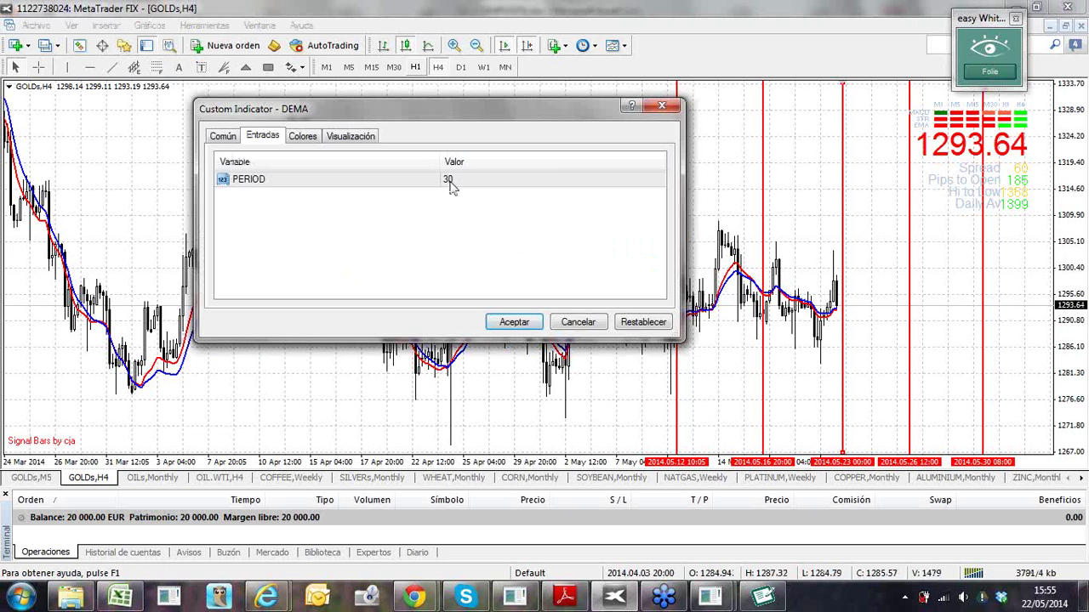
double_click(449, 179)
type("30")
double_click(449, 180)
type("4")
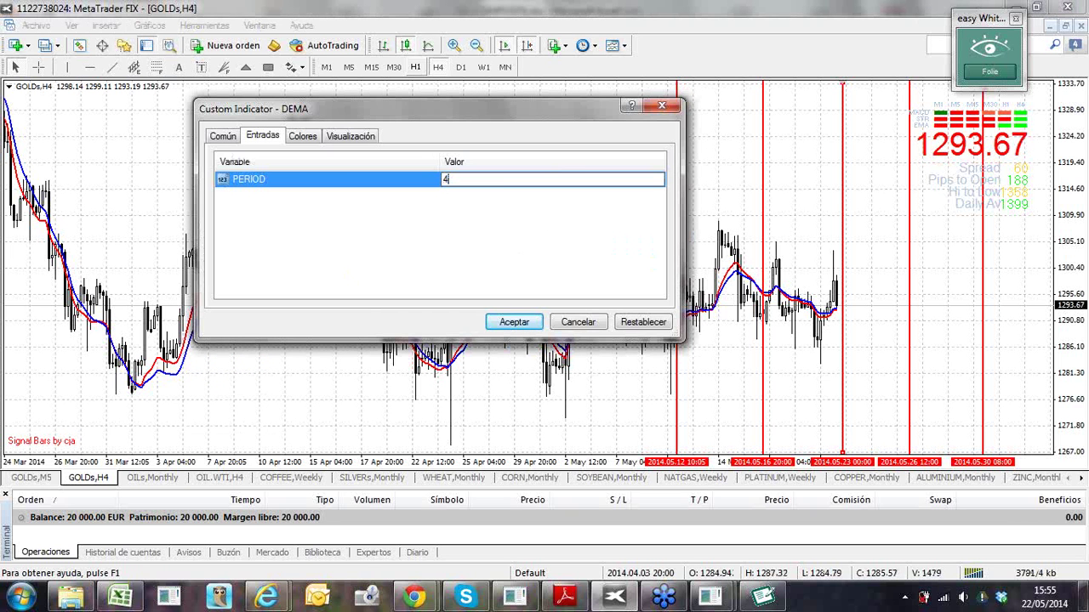
type("0")
left_click(504, 325)
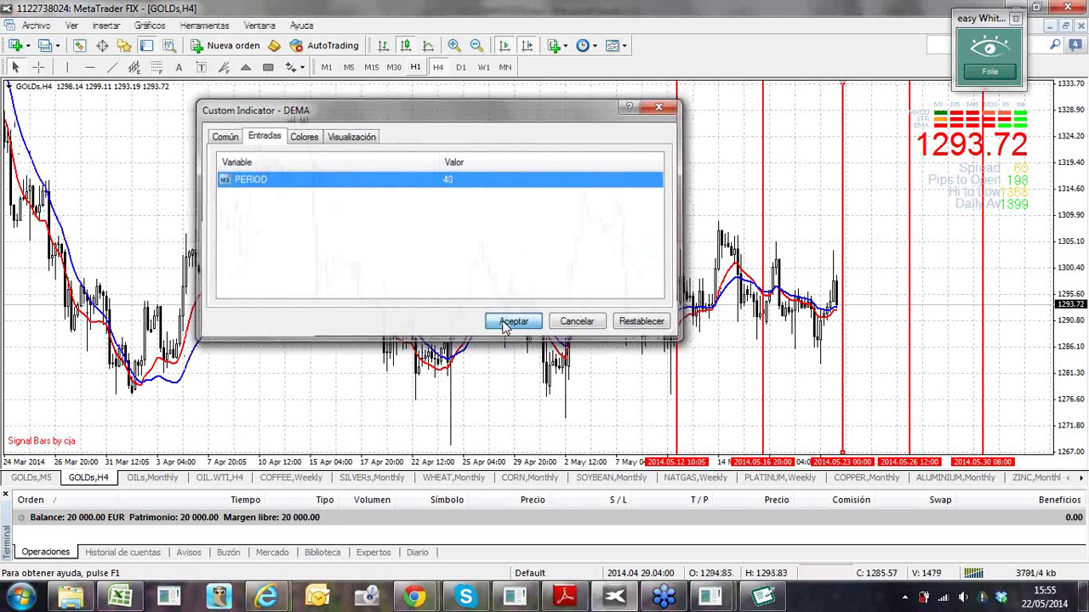
left_click(505, 325)
Set the period of the red DEMA on the gold chart to 30
double_click(176, 370)
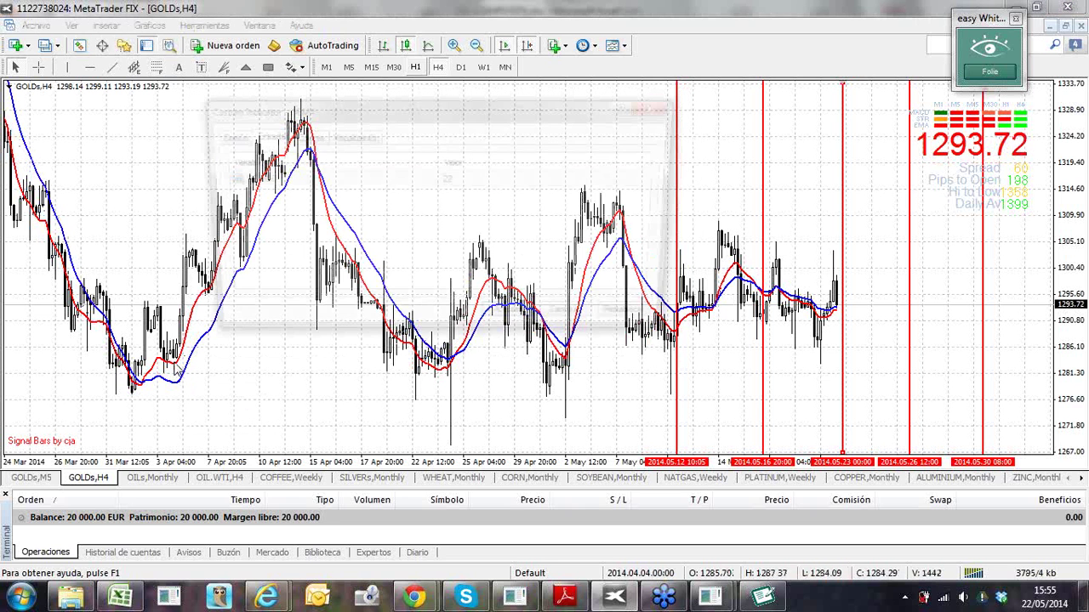
double_click(448, 178)
type("30")
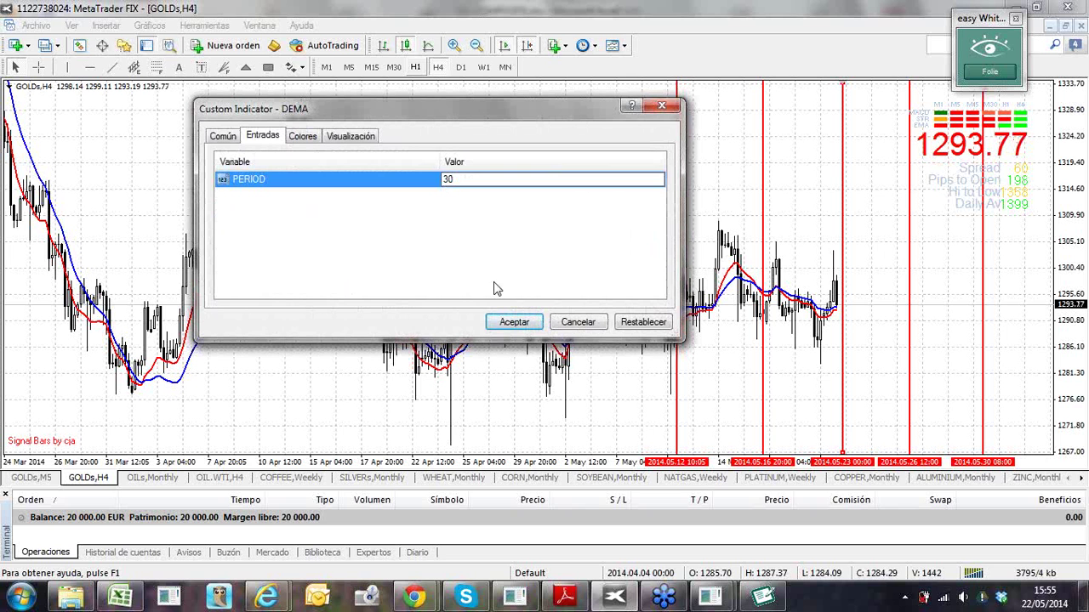
left_click(514, 322)
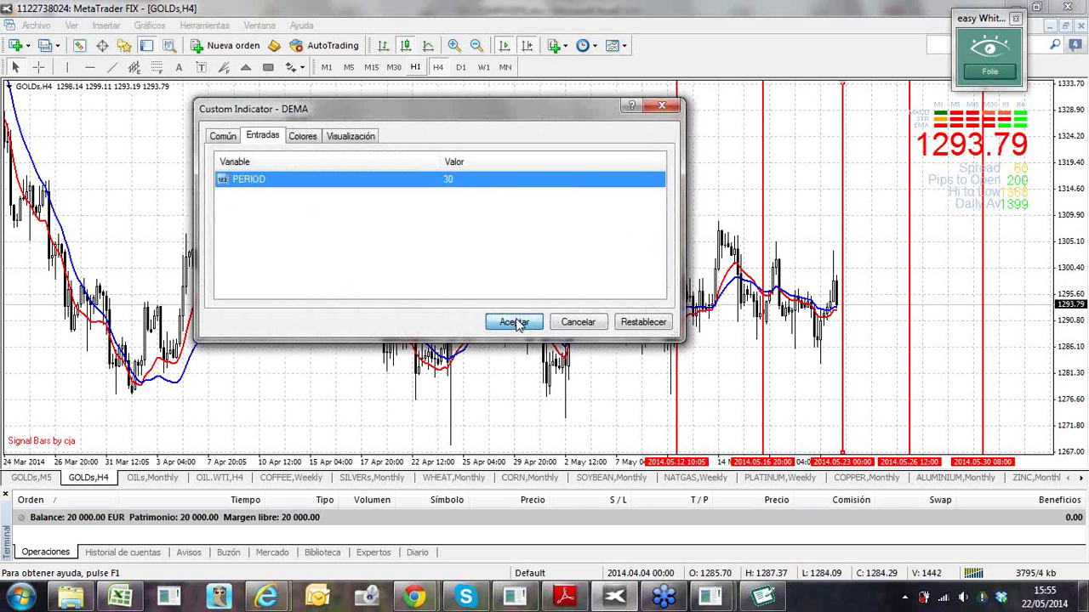
left_click(514, 322)
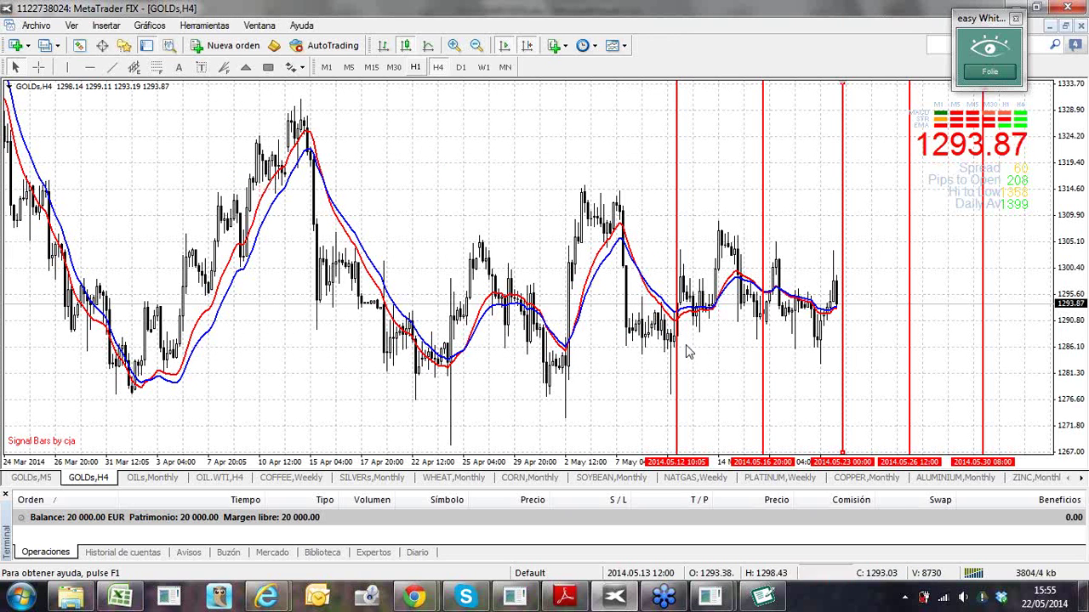
Set the period of the red DEMA on the gold chart to 20
right_click(586, 288)
left_click(614, 294)
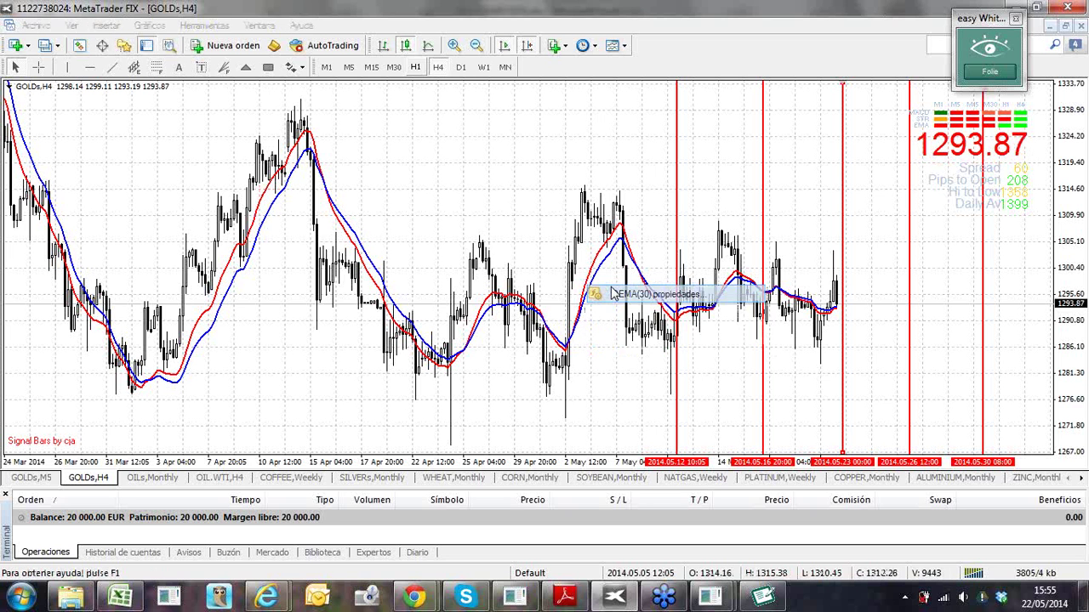
left_click(440, 177)
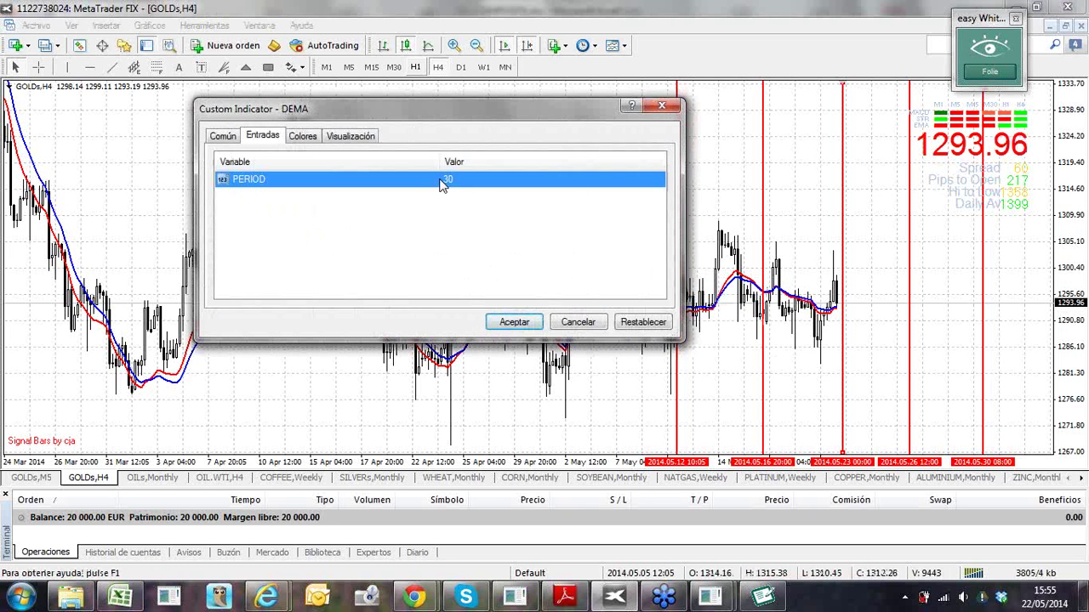
left_click(448, 180)
type("20")
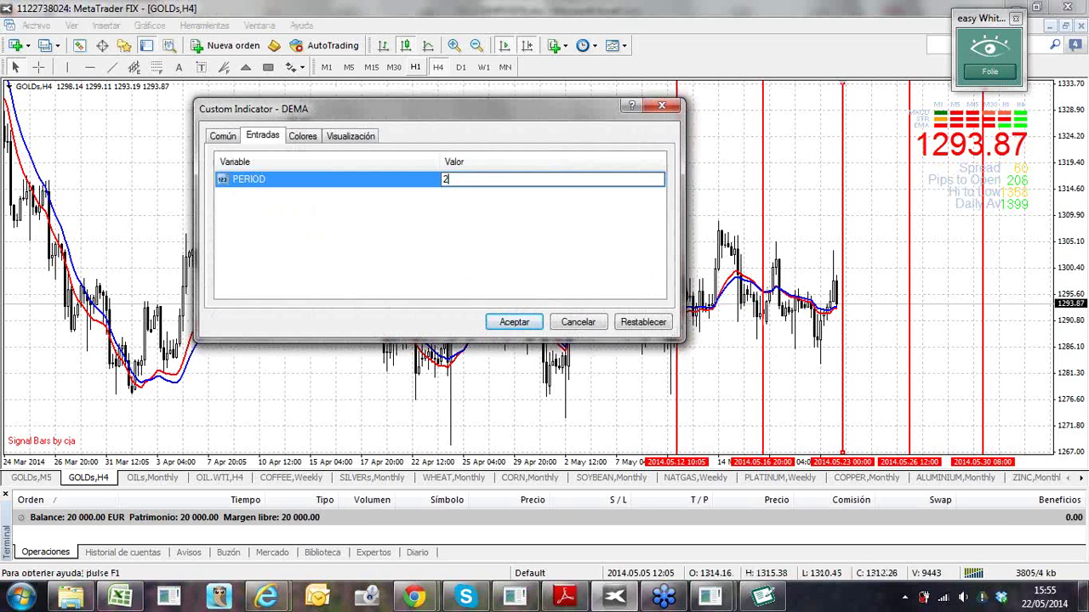
left_click(504, 323)
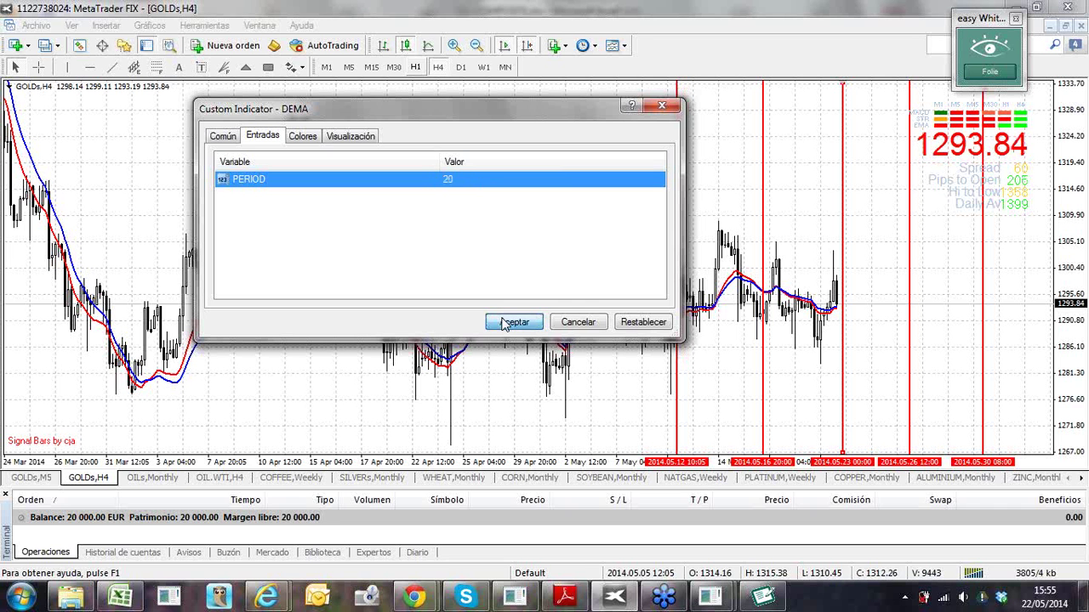
Set the blue DEMA's period to 33 and check both averages on the daily timeframe before returning to H4
double_click(730, 291)
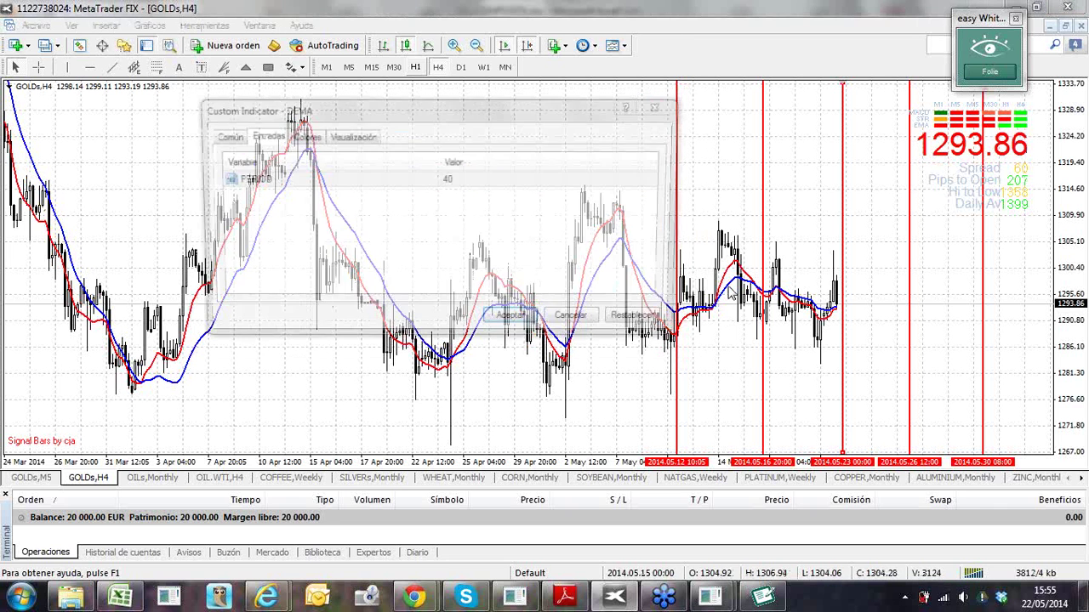
left_click(464, 185)
type("33")
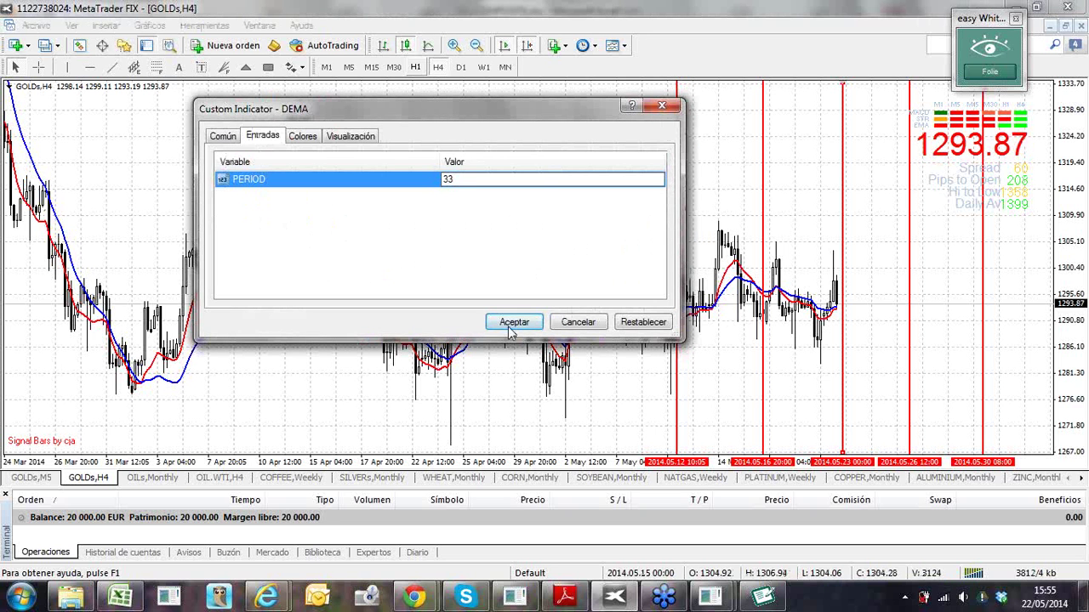
left_click(510, 328)
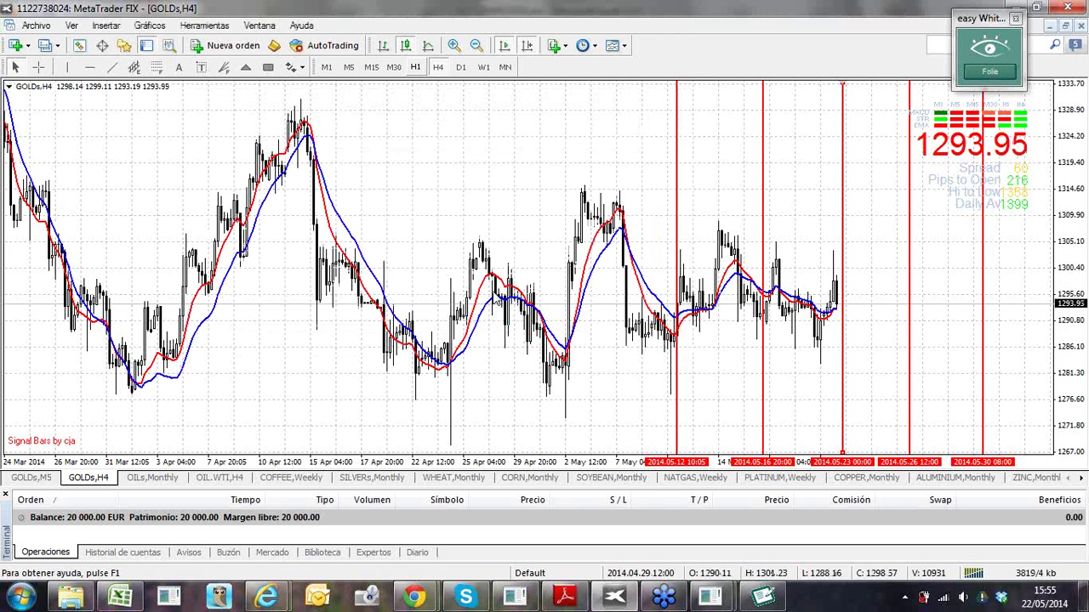
left_click(460, 68)
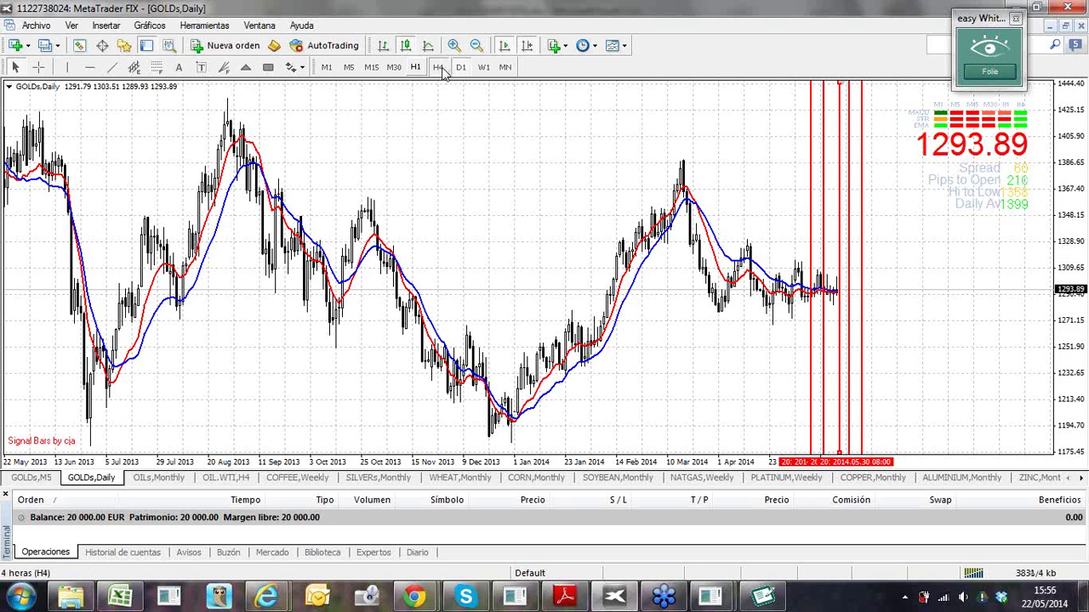
left_click(438, 67)
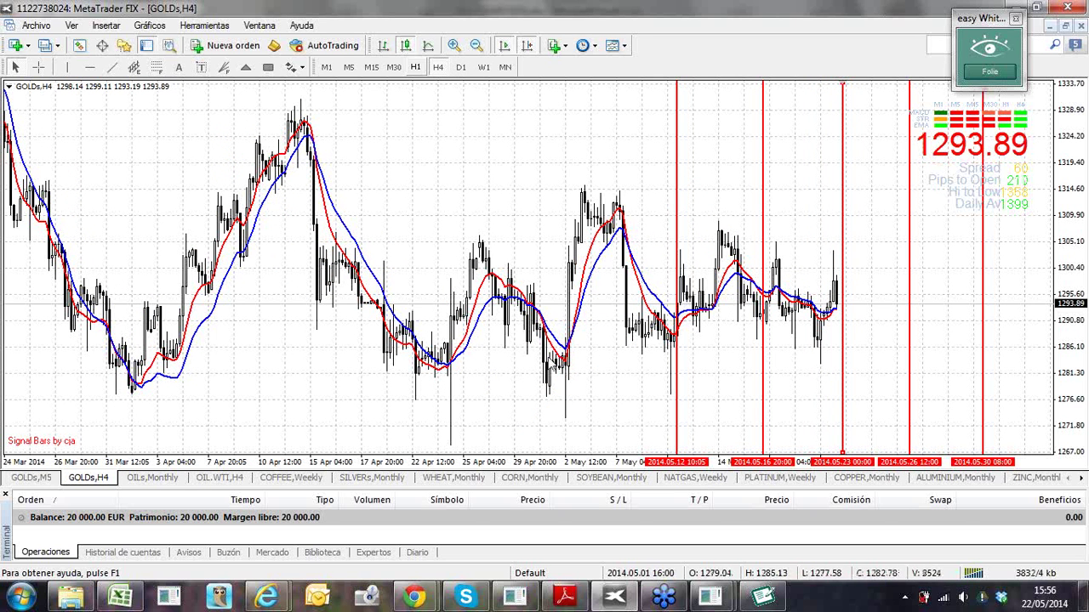
mouse_move(555, 351)
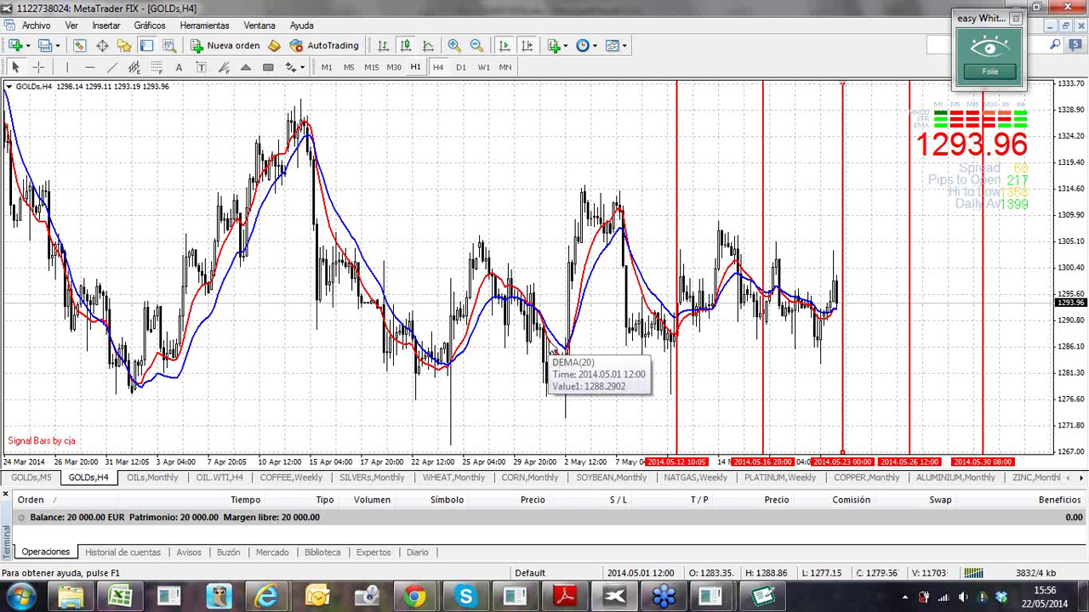
right_click(519, 199)
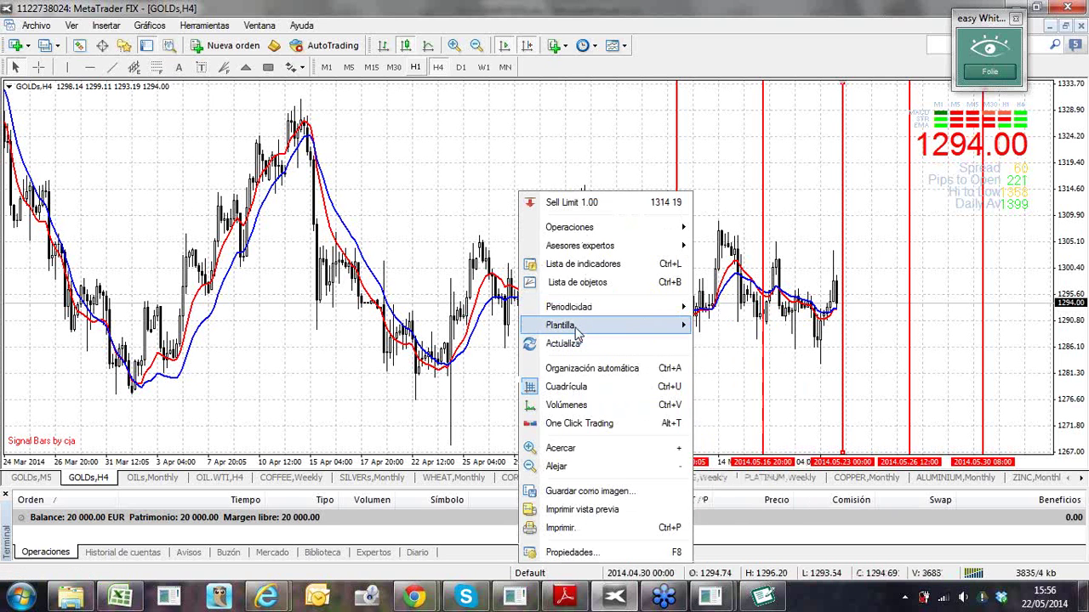
mouse_move(576, 328)
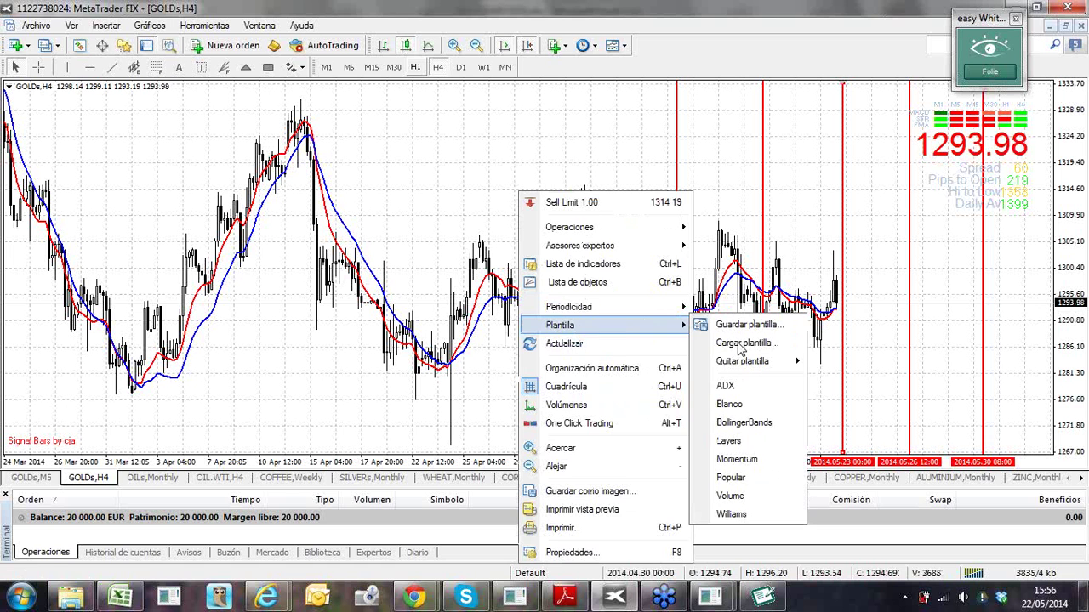
left_click(704, 321)
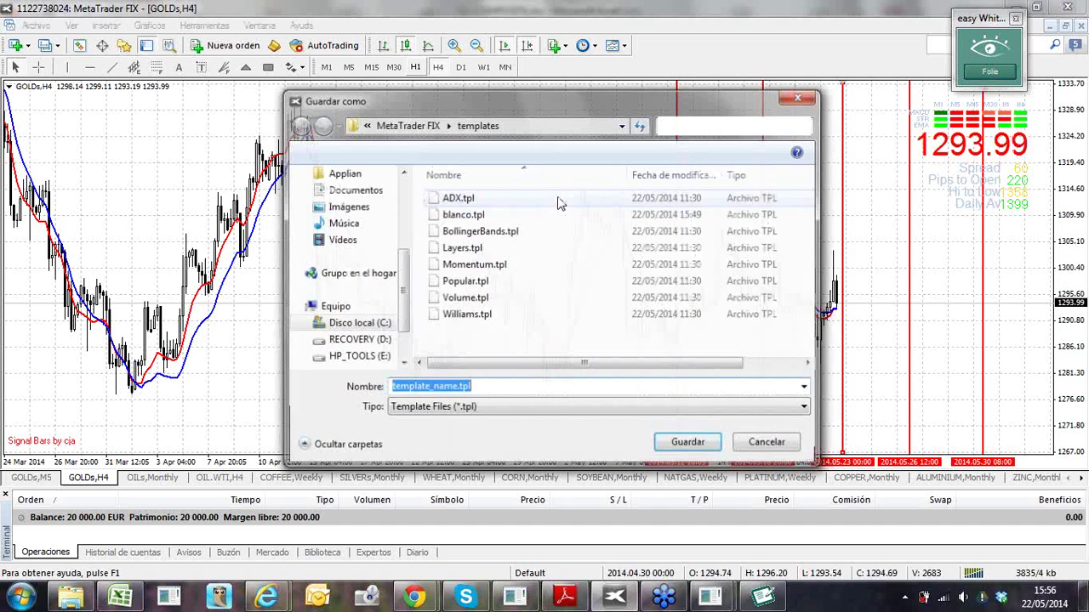
key("Escape")
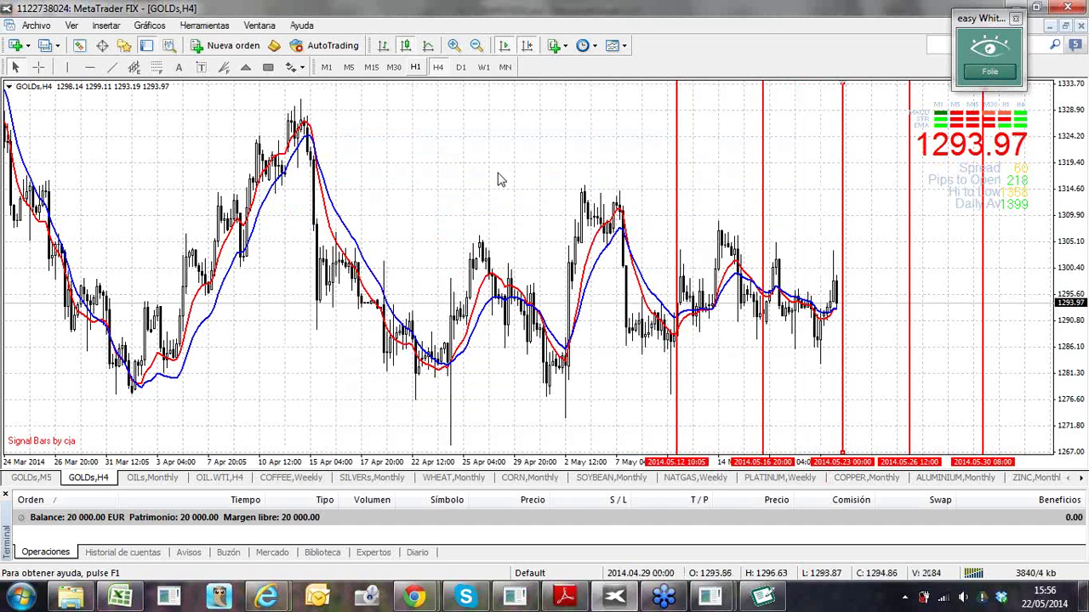
left_click(554, 52)
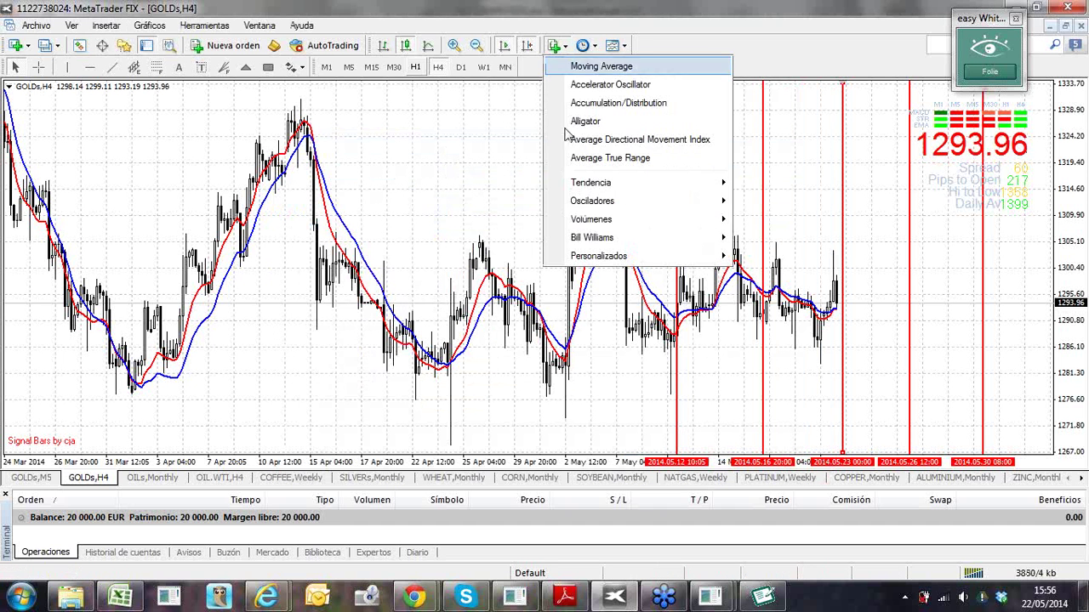
mouse_move(598, 245)
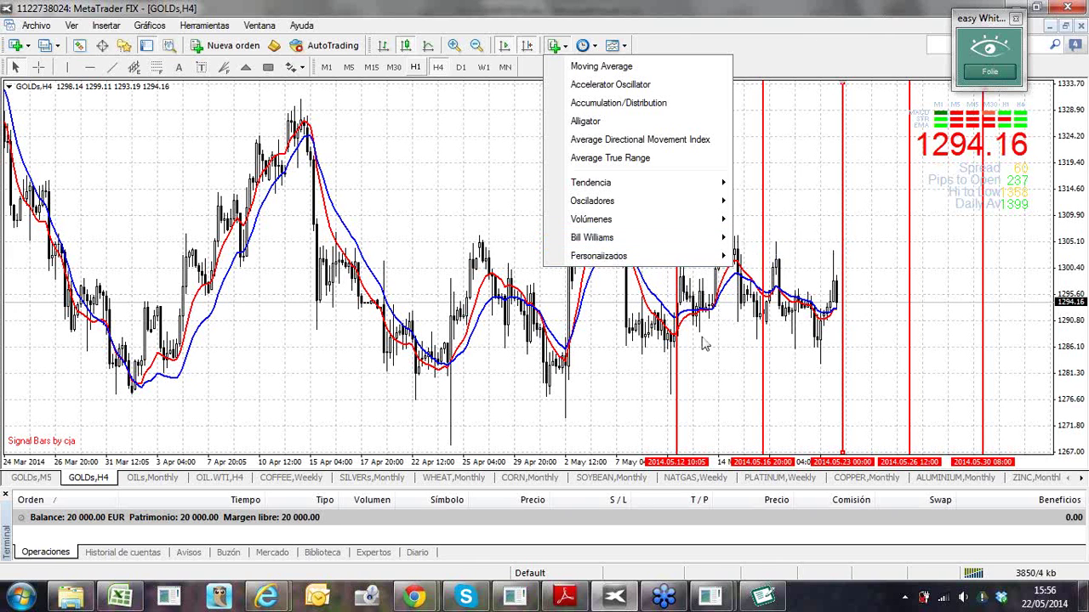
Open the system calendar and browse back to February 2014
left_click(1049, 601)
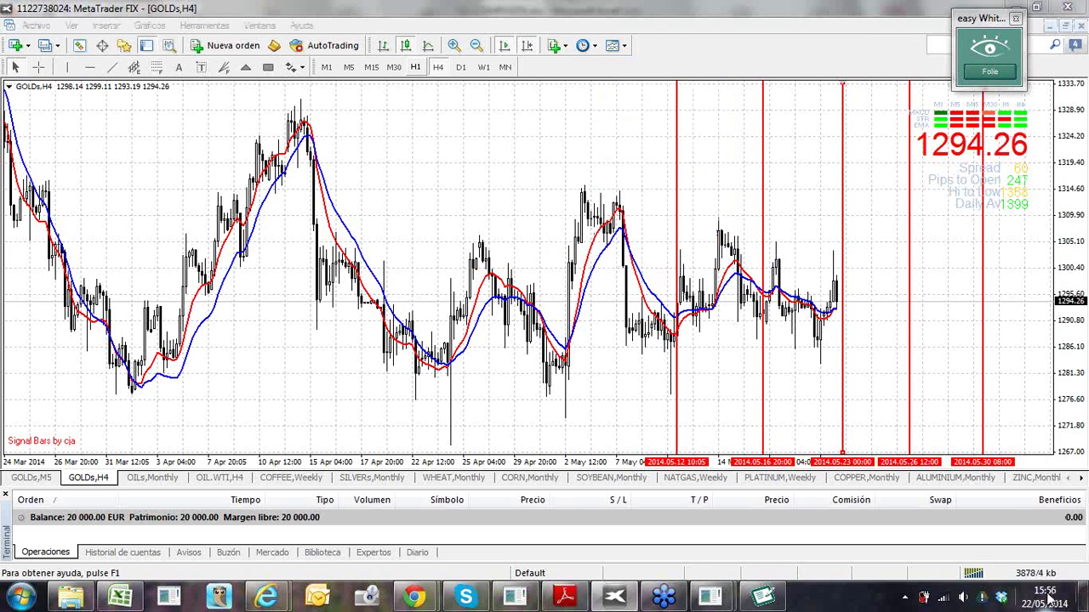
left_click(1050, 600)
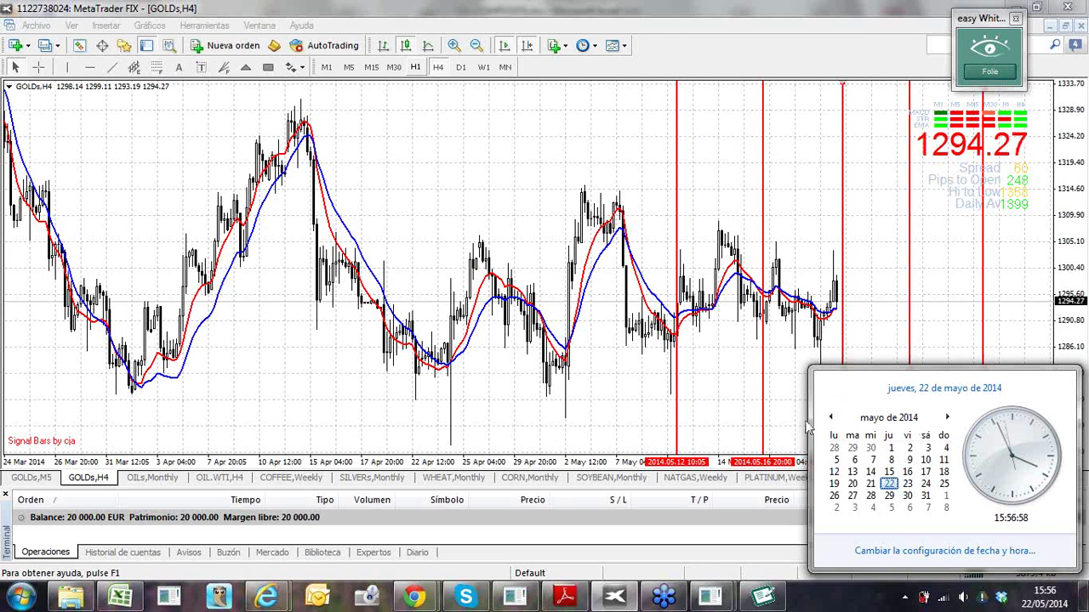
left_click(830, 417)
left_click(830, 416)
left_click(830, 417)
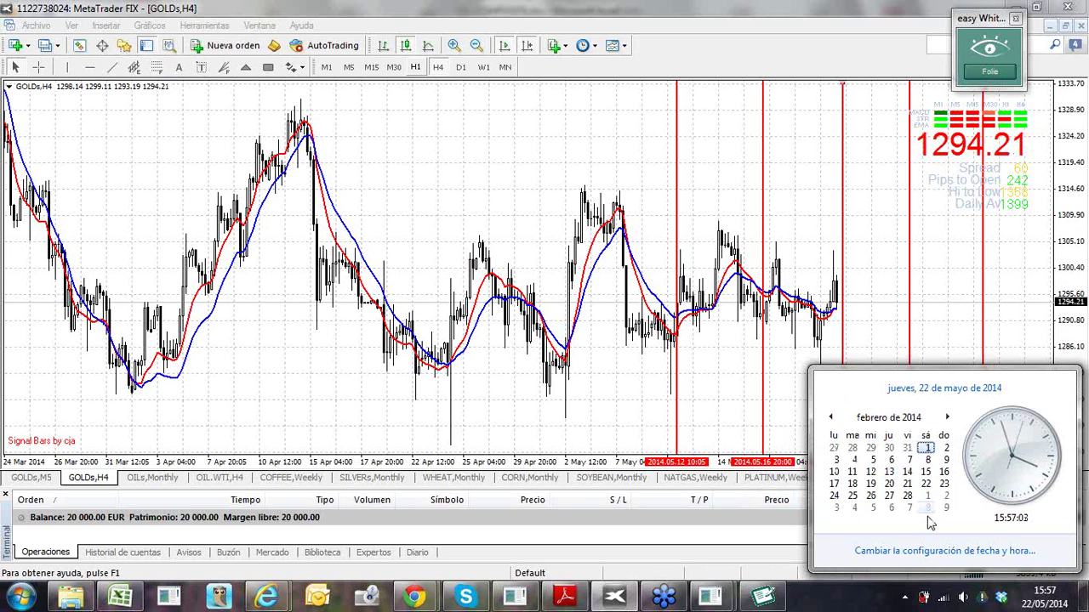
Set the Windows system clock's hour and minutes to 17:48 in the date and time settings
left_click(445, 219)
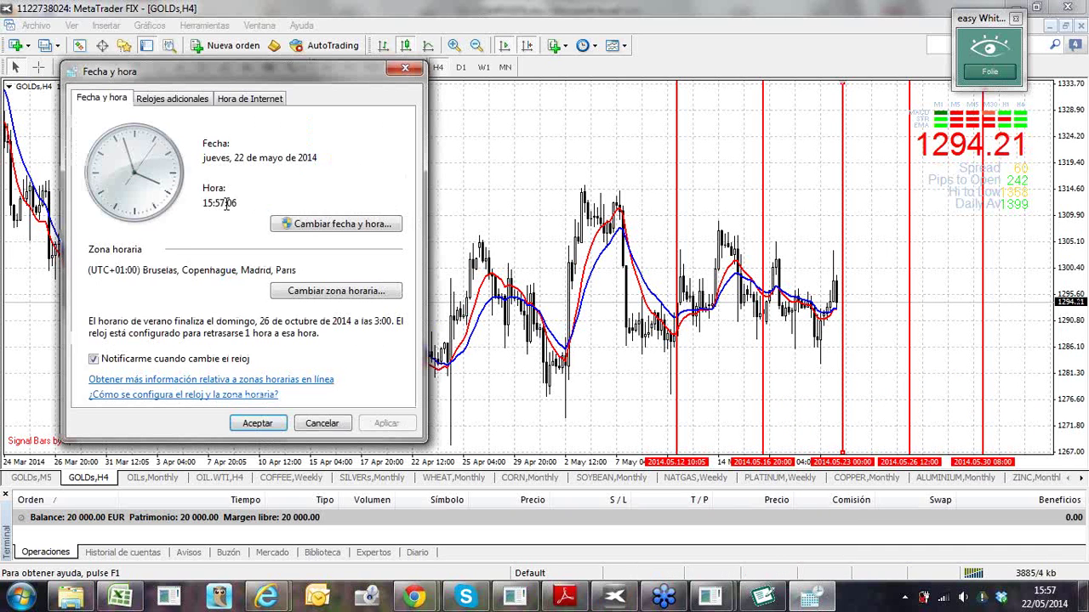
left_click(312, 225)
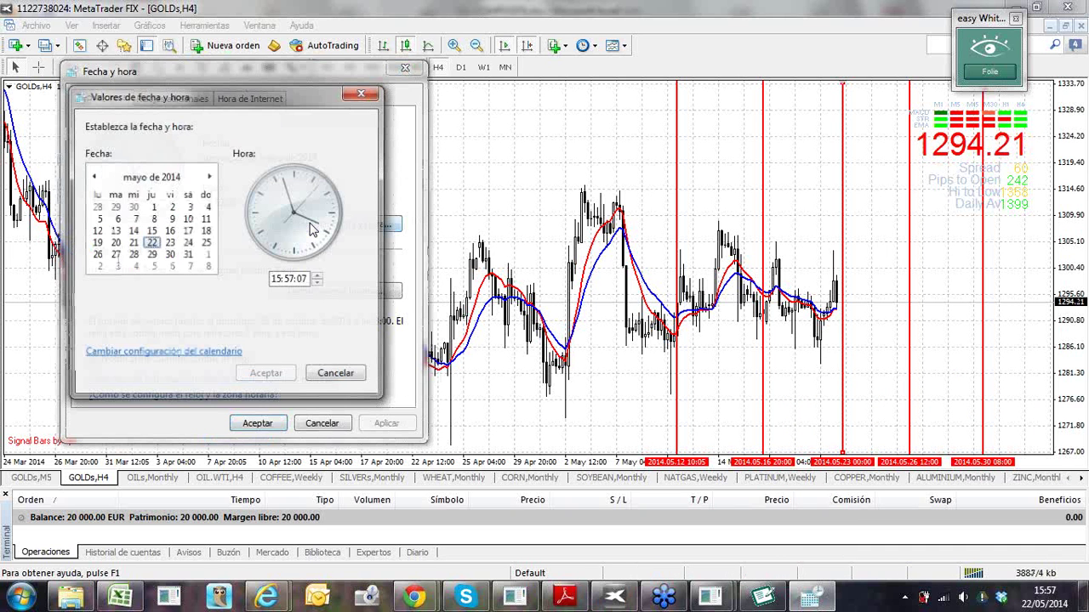
left_click(275, 282)
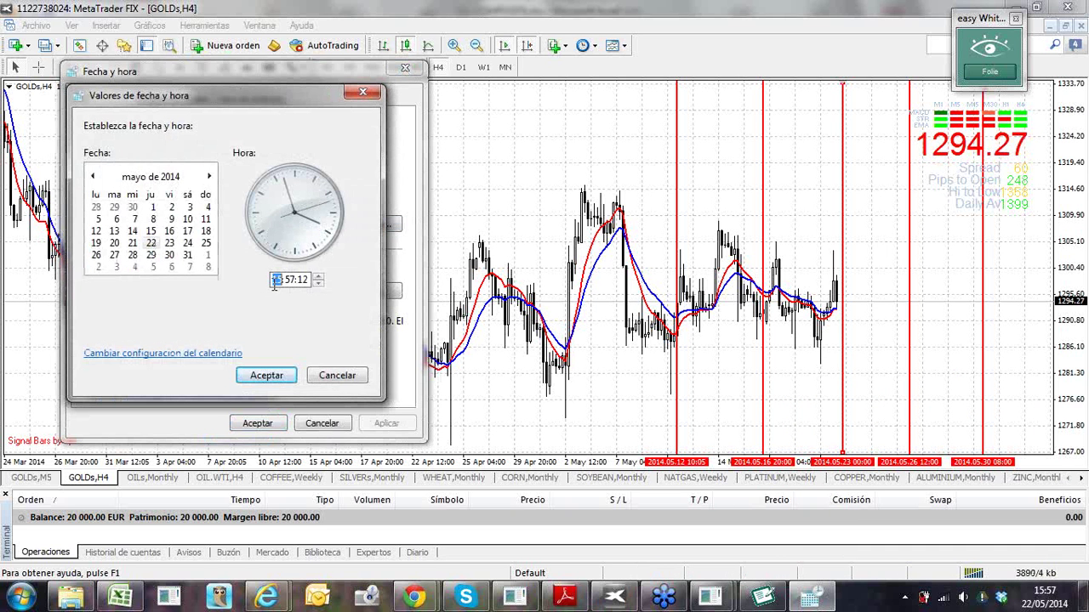
type("17")
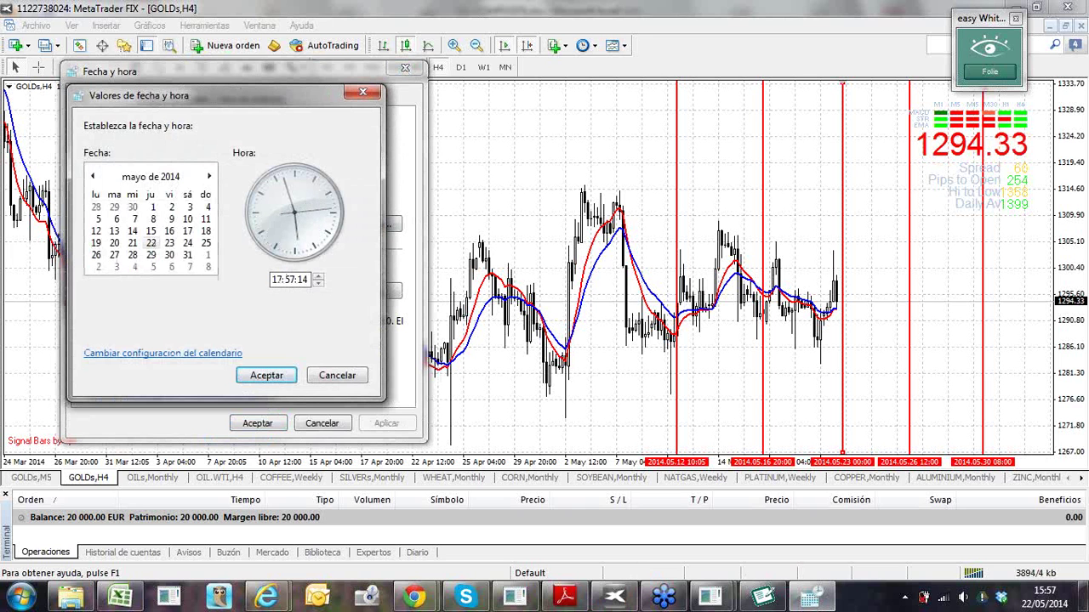
key("Right")
type("48")
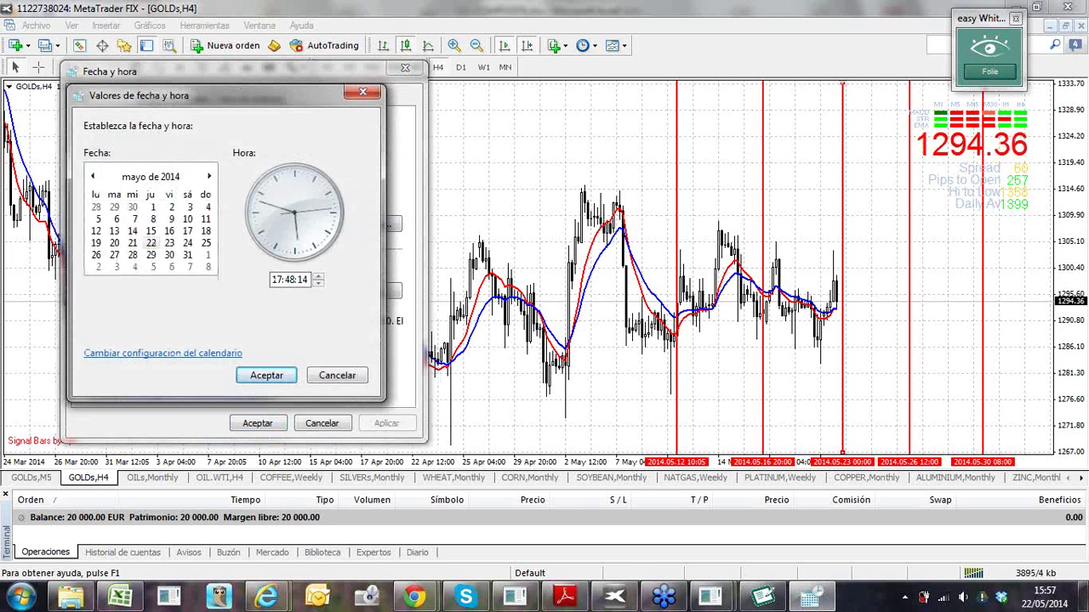
left_click(266, 375)
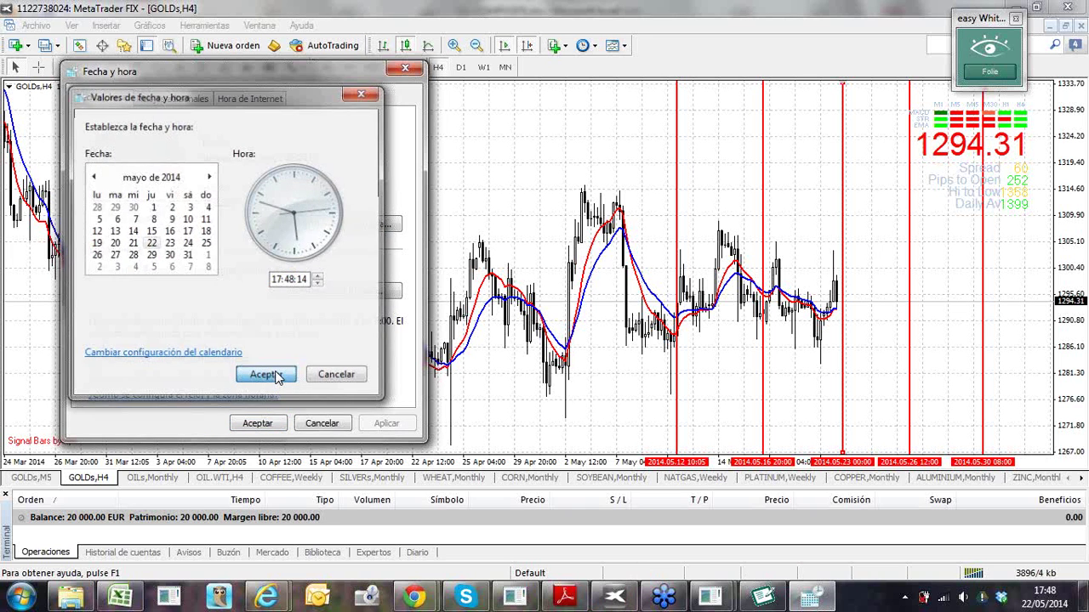
left_click(281, 428)
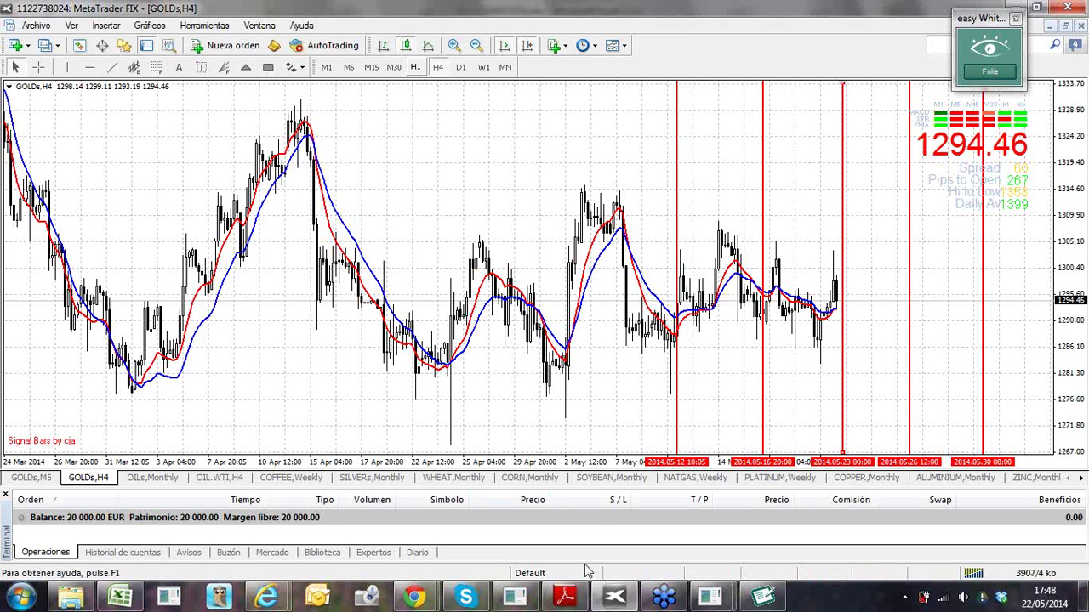
Switch to Chrome, search Google for "dema mt4" in a new tab and look through the results
mouse_move(428, 602)
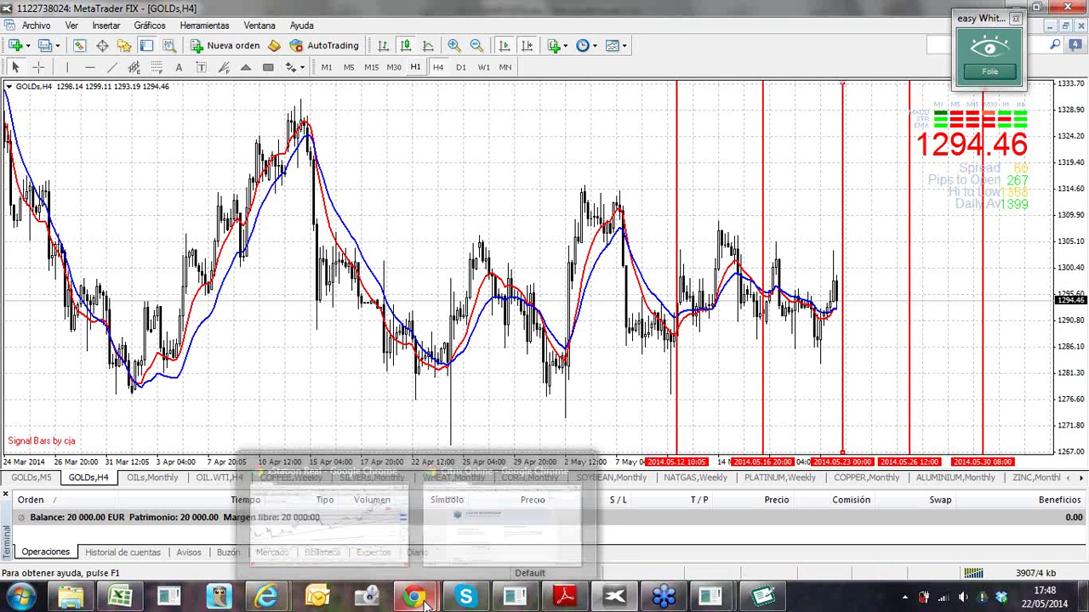
left_click(346, 510)
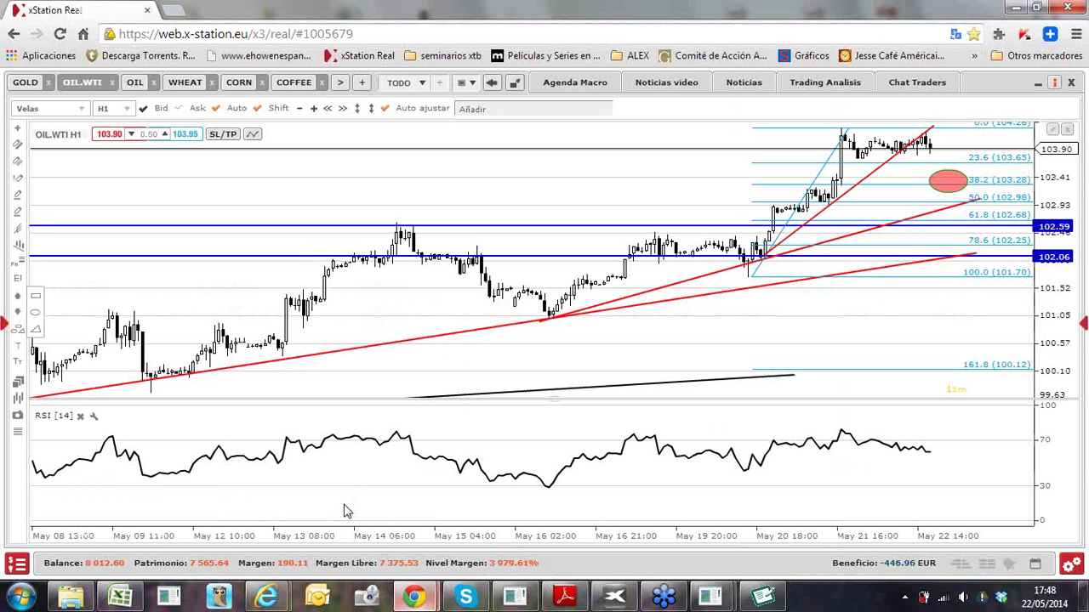
key("ctrl+t")
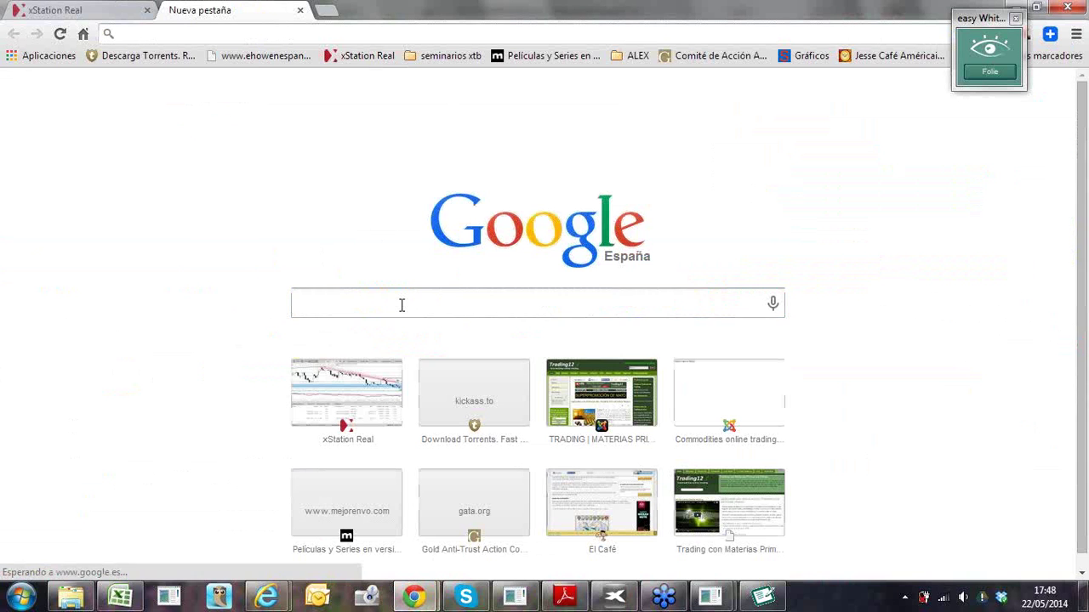
type("d")
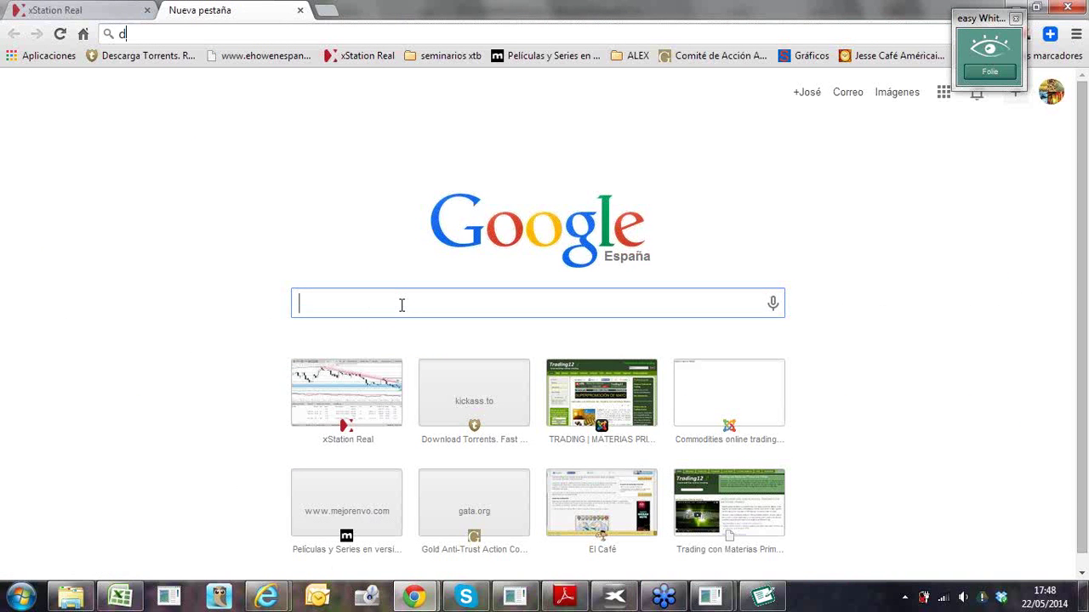
type("ema mt4")
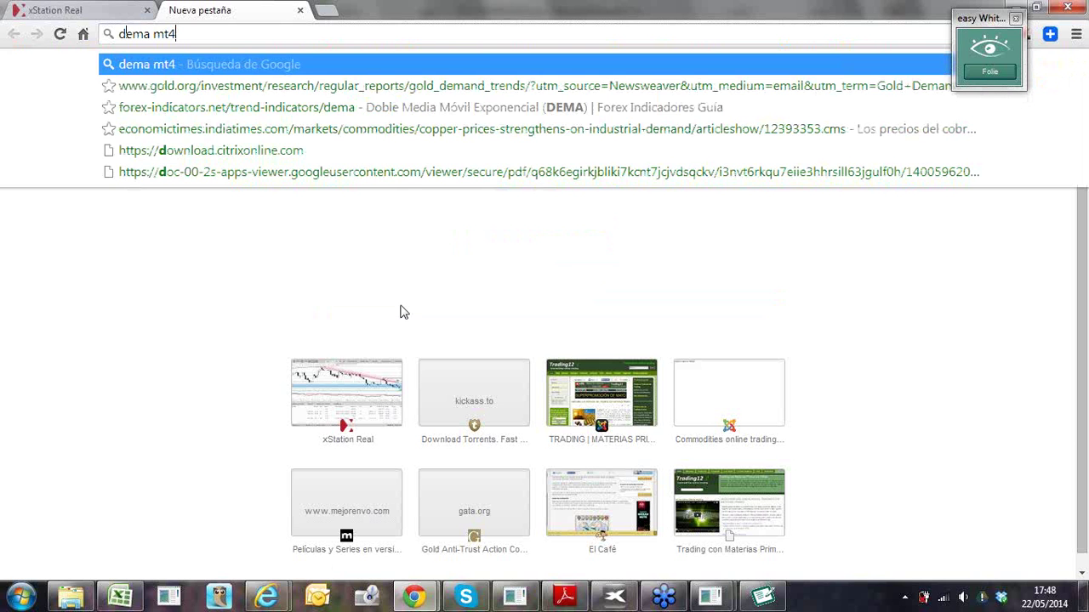
key("Return")
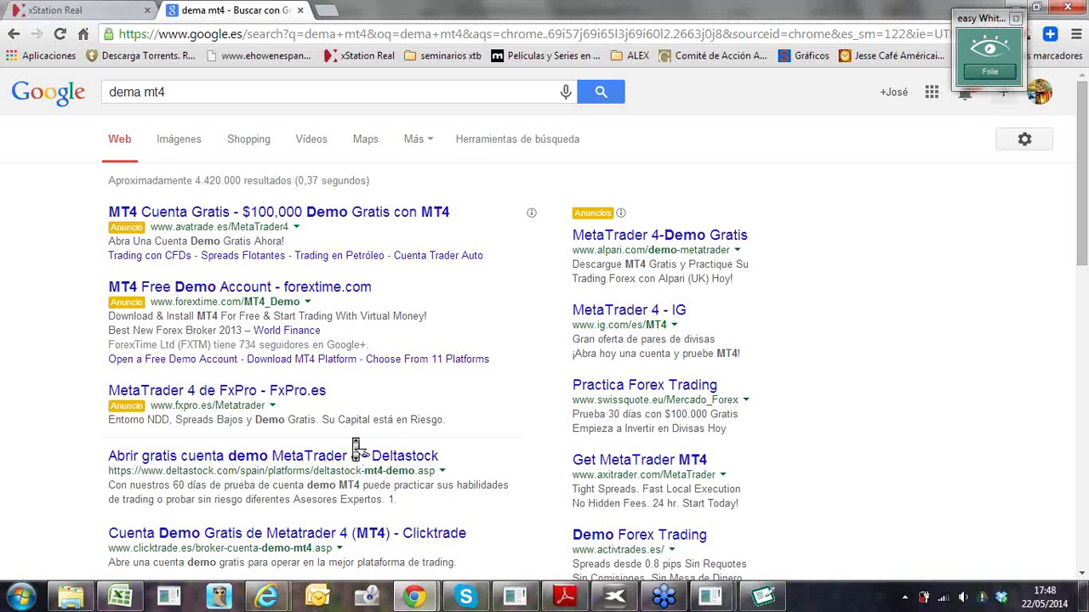
scroll(357, 449, "down", 1)
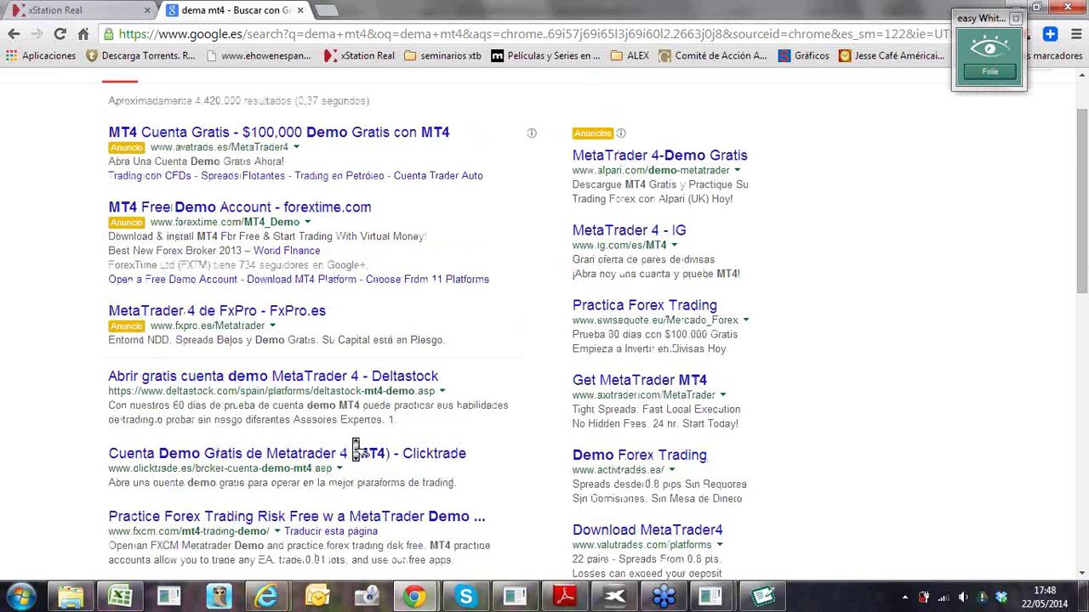
scroll(355, 451, "down", 3)
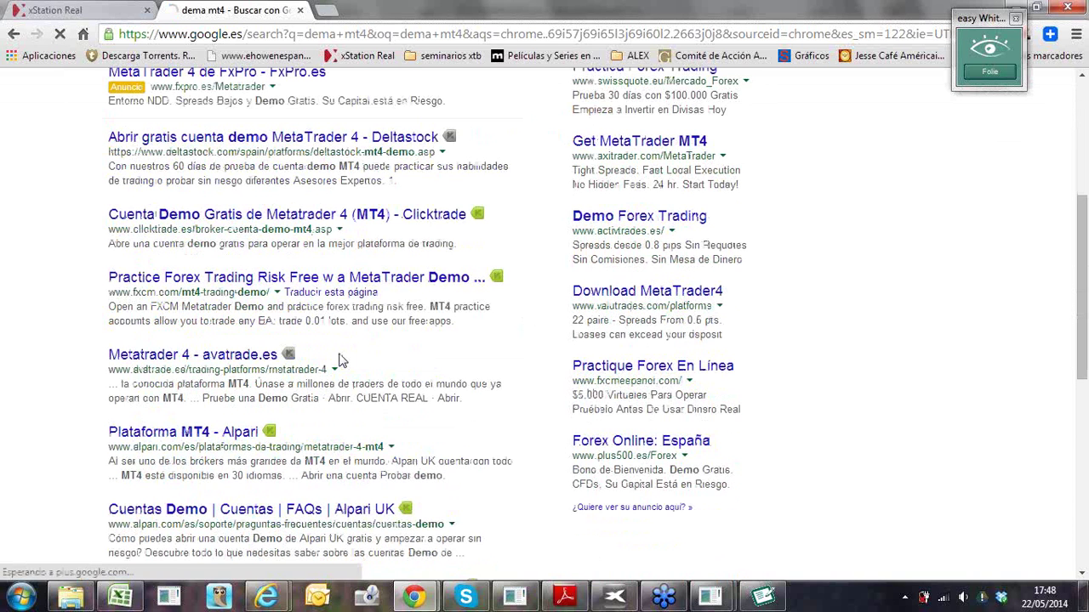
scroll(372, 385, "down", 2)
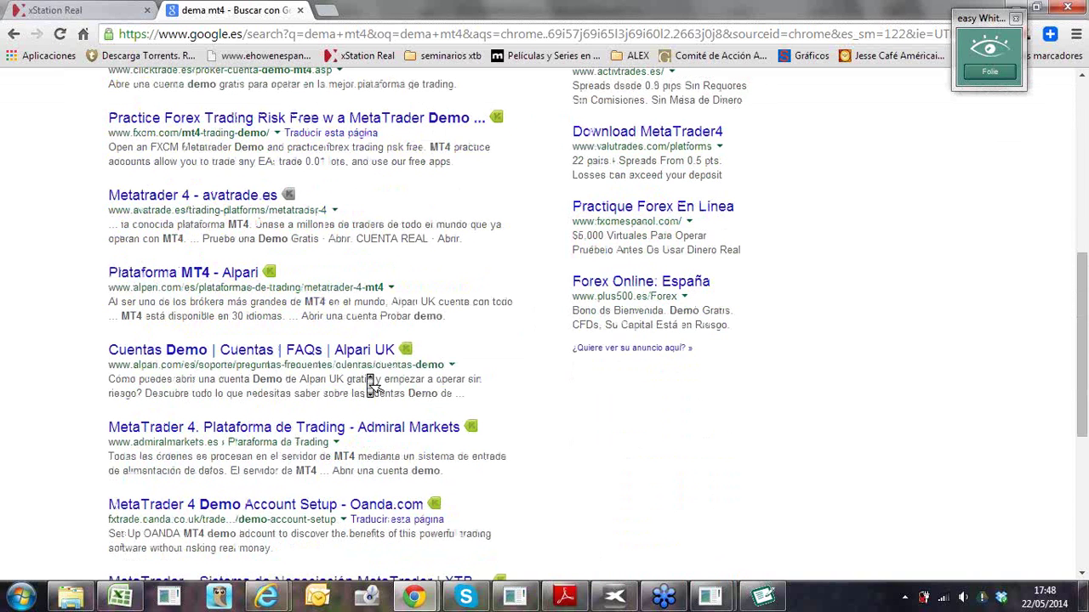
scroll(369, 383, "down", 2)
scroll(369, 383, "up", 8)
Search Google for "media movil dema,tema,quema" and look through the results for a DEMA indicator
left_click(157, 92)
key("BackSpace")
key("BackSpace")
key("BackSpace")
key("BackSpace")
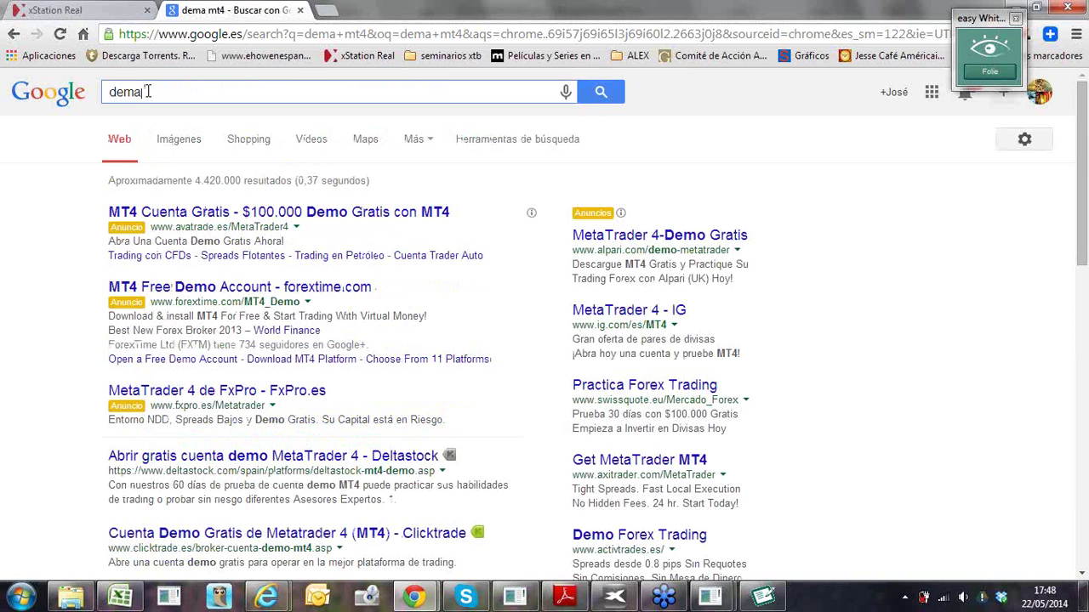
key("BackSpace")
key("BackSpace")
key("BackSpace")
key("BackSpace")
type("medi")
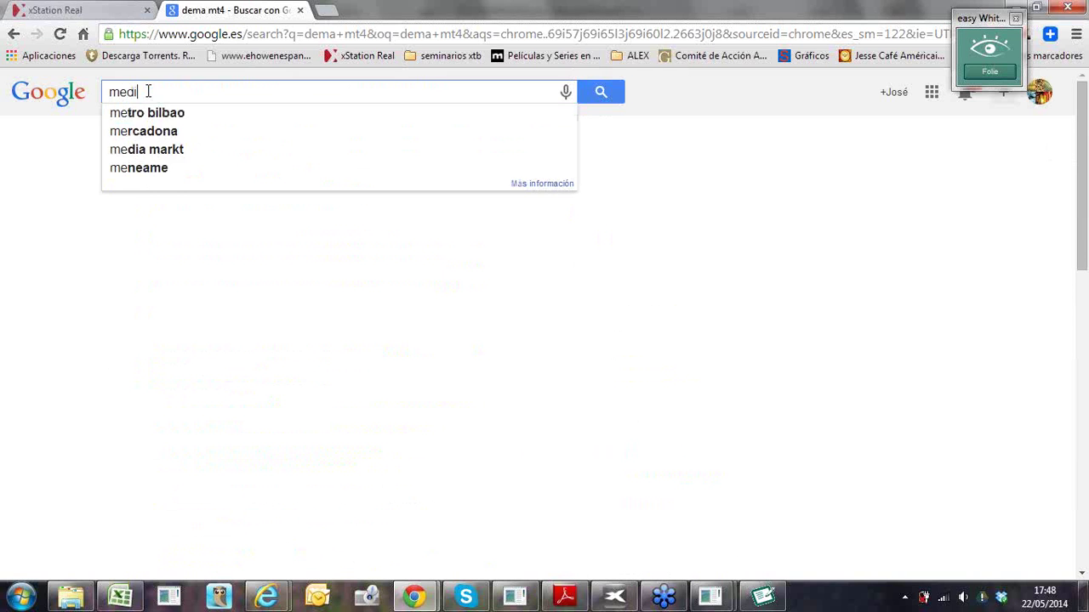
type("a movil")
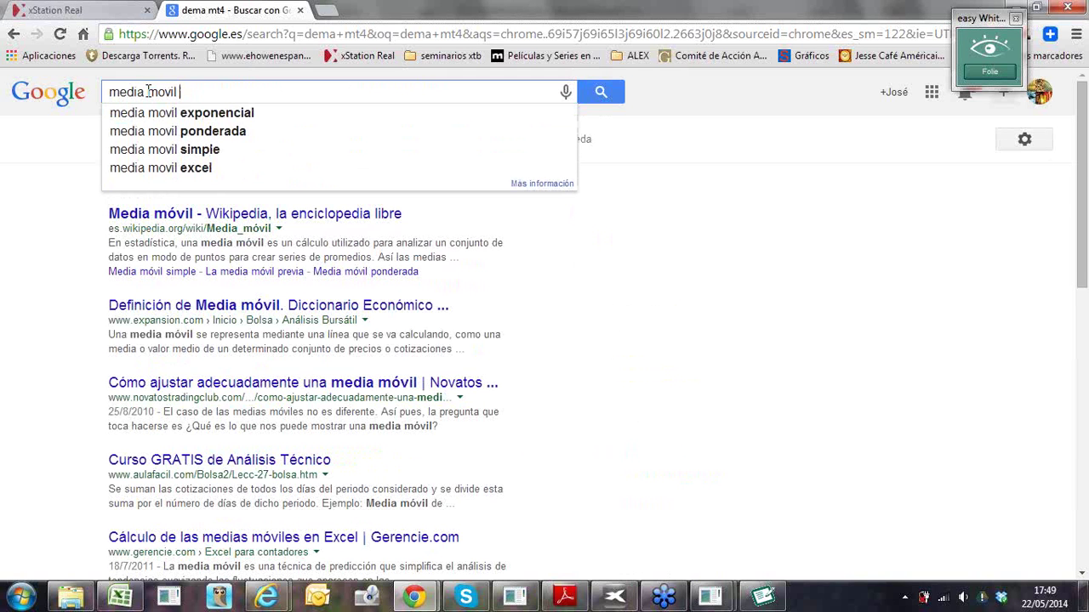
type(" dem")
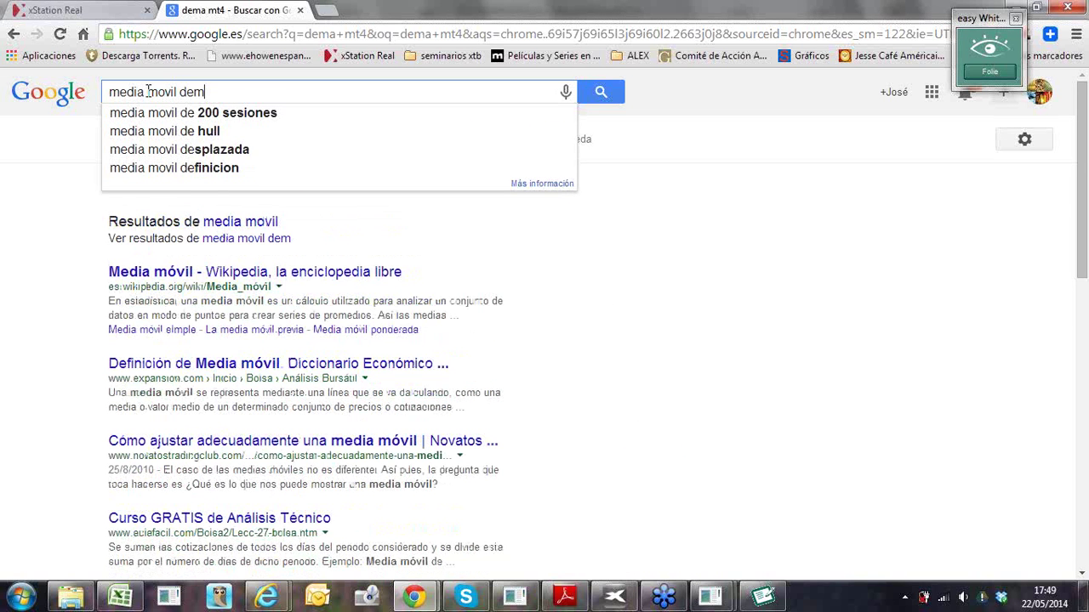
type("a,tema,quema")
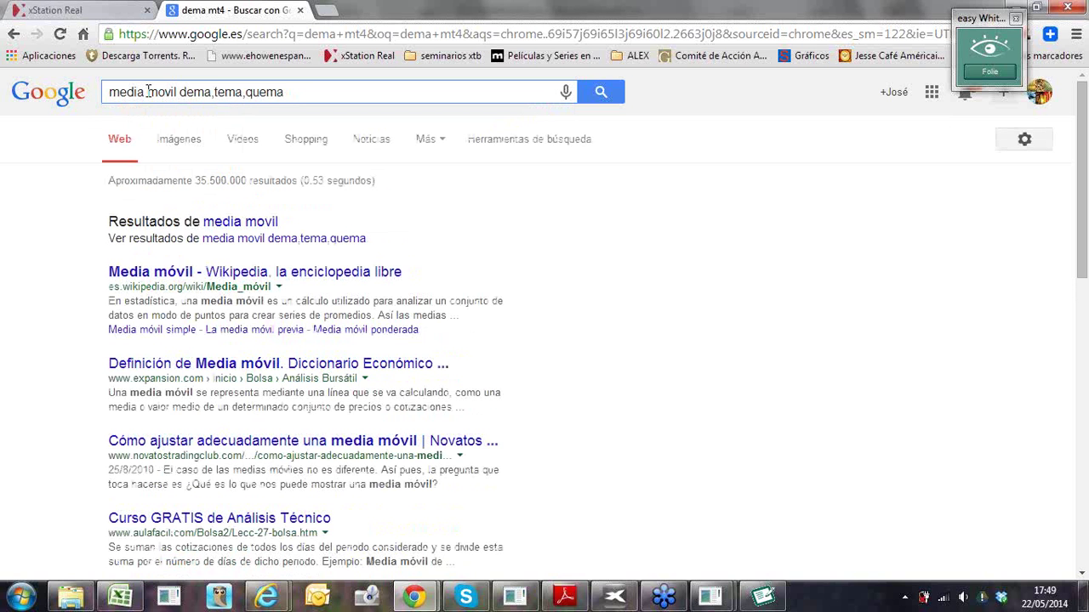
key("Return")
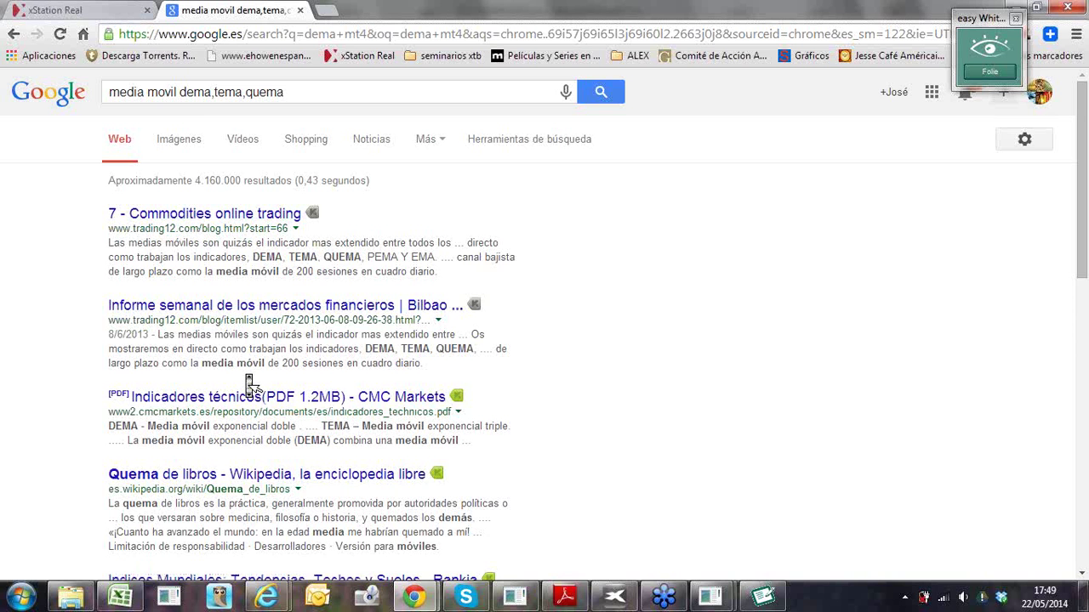
scroll(250, 383, "down", 1)
scroll(249, 383, "down", 2)
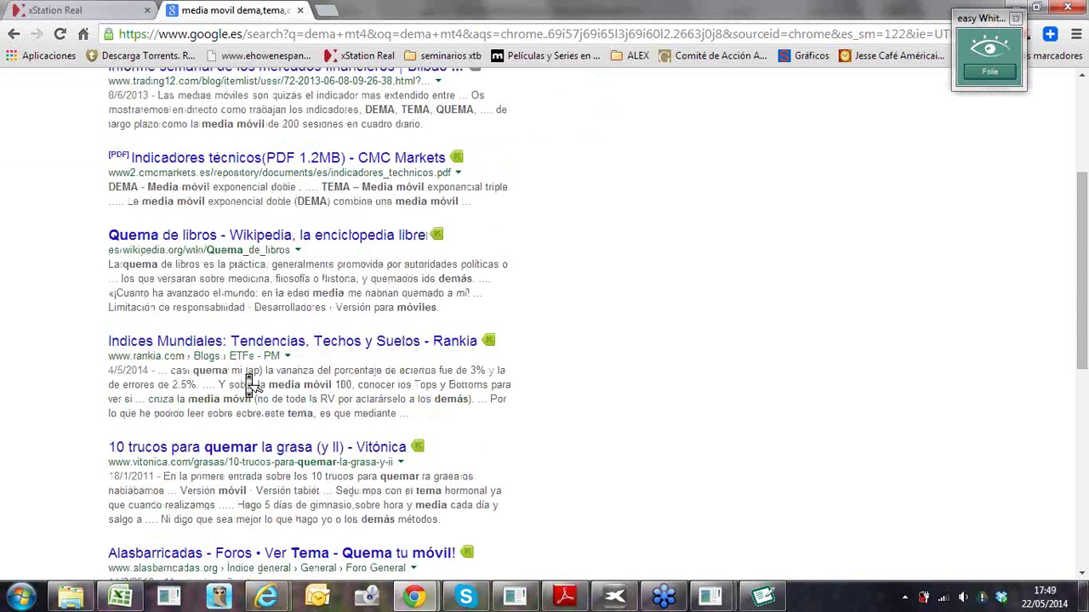
scroll(249, 385, "down", 1)
Change the Google search to "media movil dema mt4"
left_click(291, 94)
key("BackSpace")
key("BackSpace")
key("BackSpace")
key("BackSpace")
key("BackSpace")
key("BackSpace")
key("BackSpace")
key("BackSpace")
key("BackSpace")
key("BackSpace")
key("BackSpace")
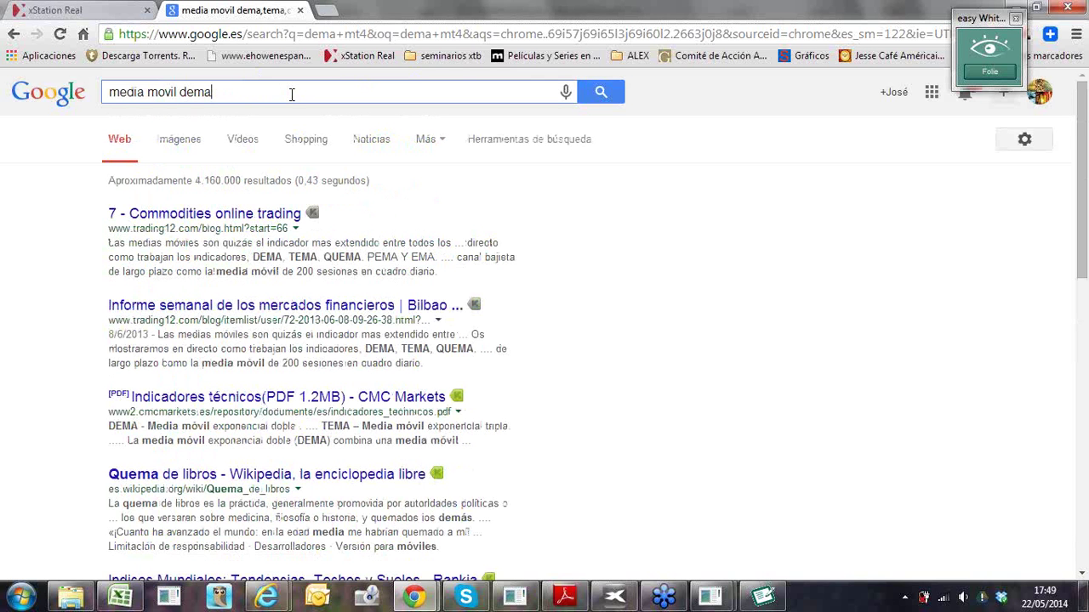
type("mt4")
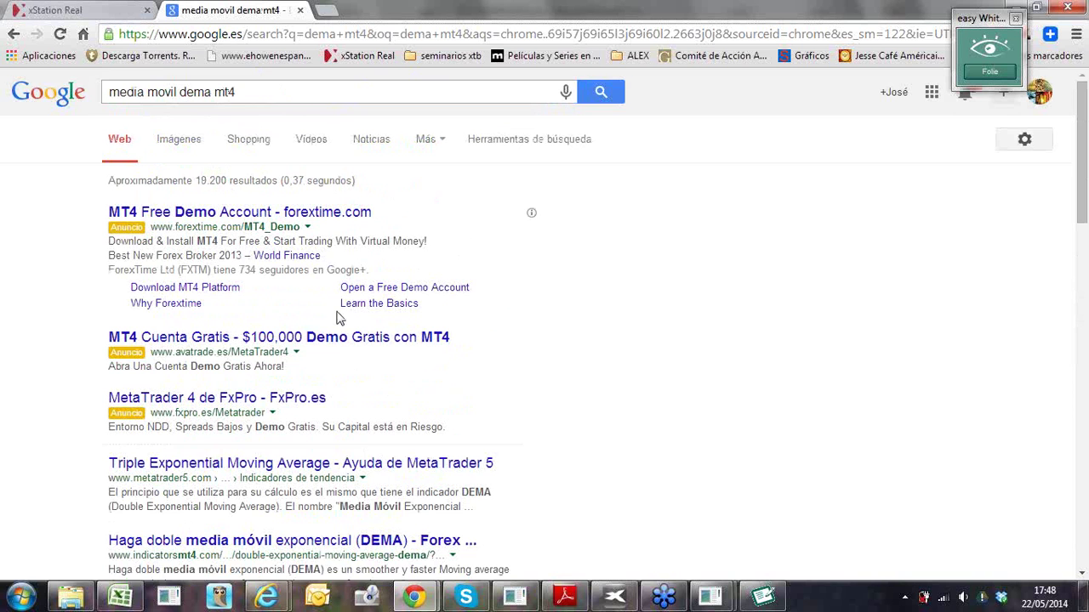
Open the Triple Exponential Moving Average page of the MetaTrader 5 help, skim it and return to the search results
left_click(181, 467)
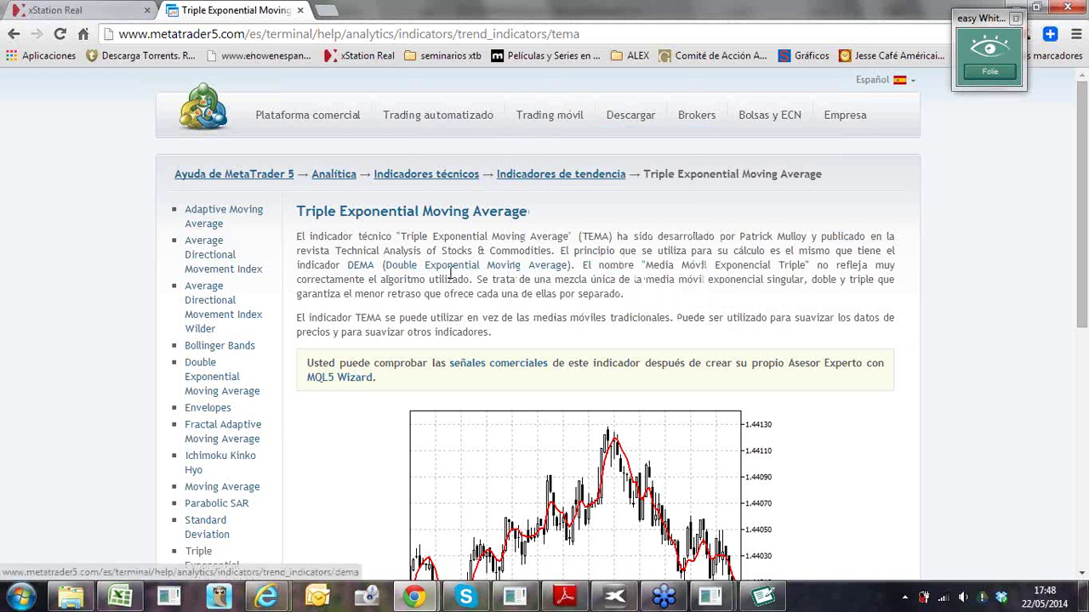
middle_click(678, 309)
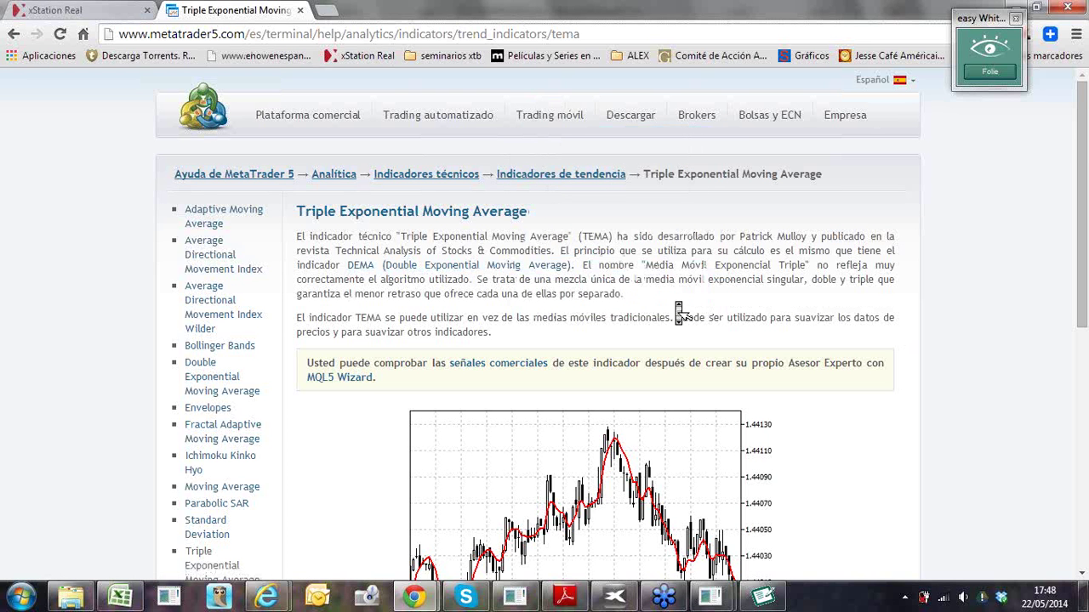
scroll(686, 318, "down", 2)
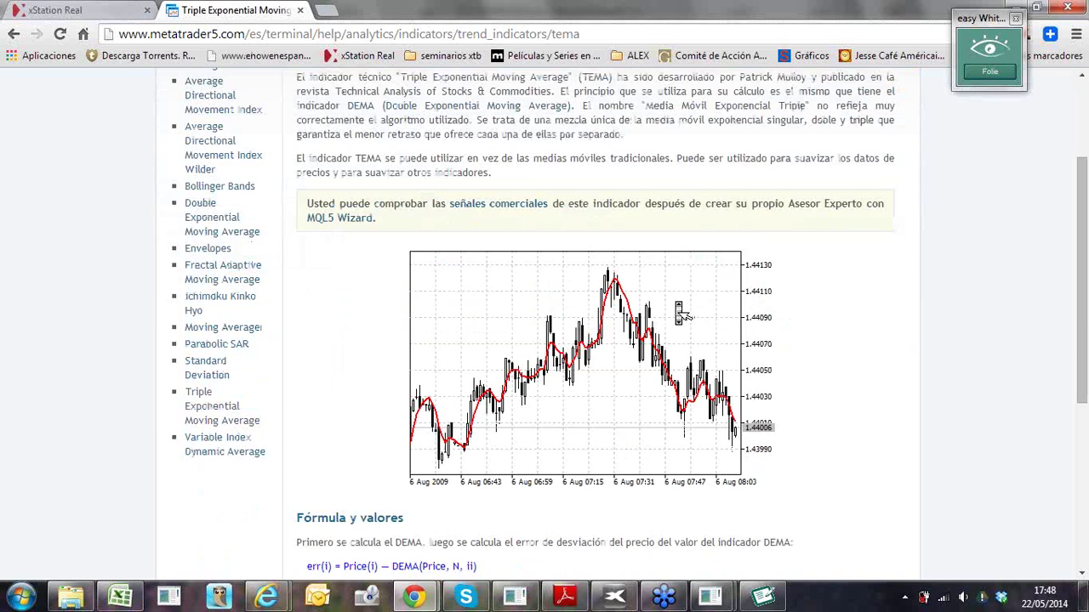
scroll(686, 317, "down", 4)
scroll(678, 309, "up", 10)
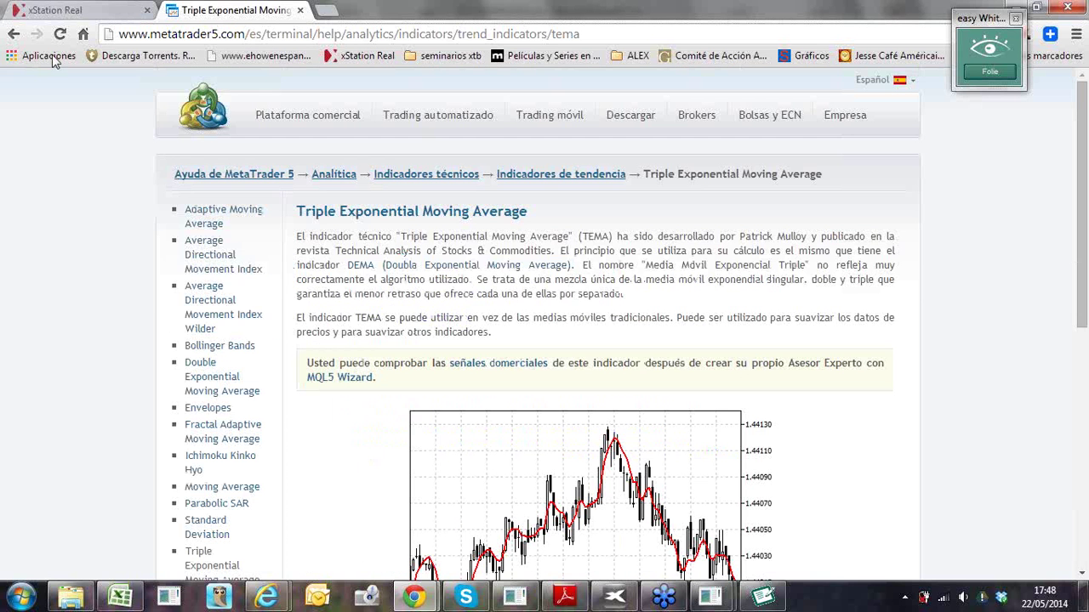
left_click(14, 34)
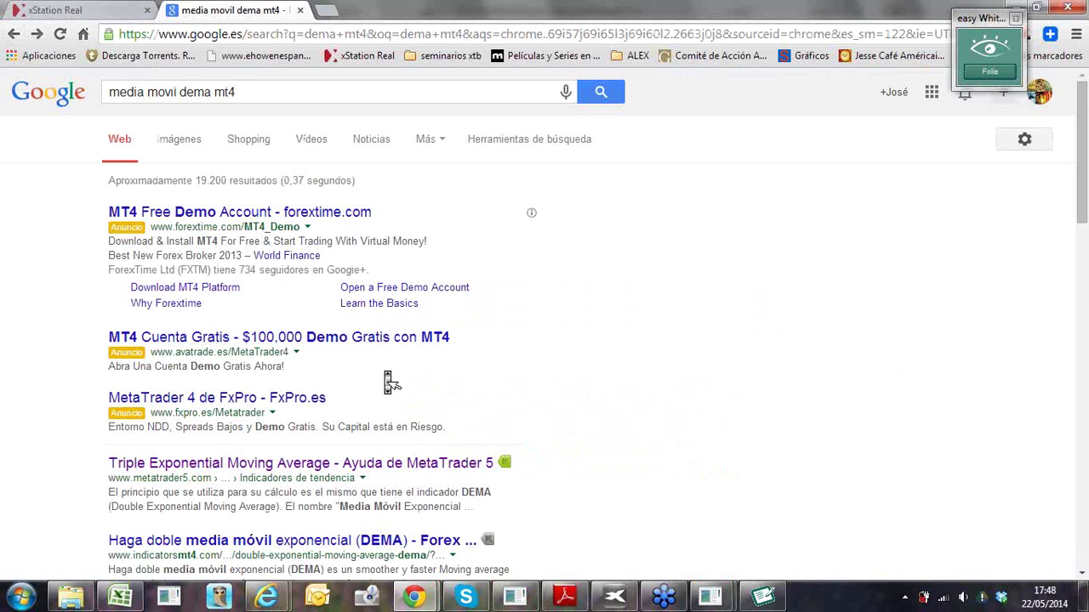
Look through the Google results and open the indicatorsmt4.com page on the double exponential moving average (DEMA)
scroll(390, 383, "down", 1)
scroll(391, 382, "down", 5)
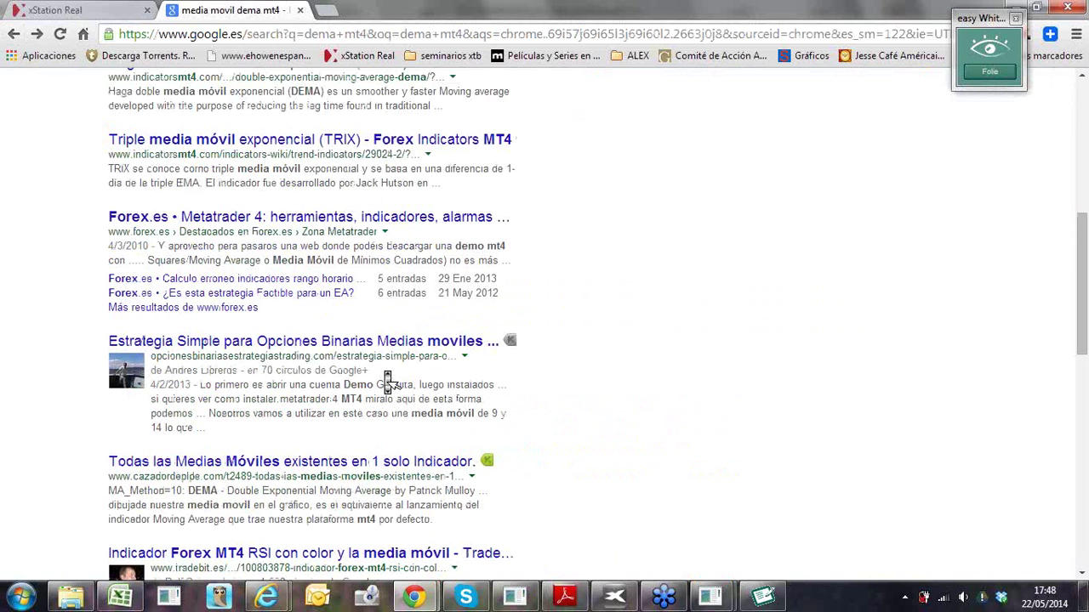
scroll(388, 383, "up", 1)
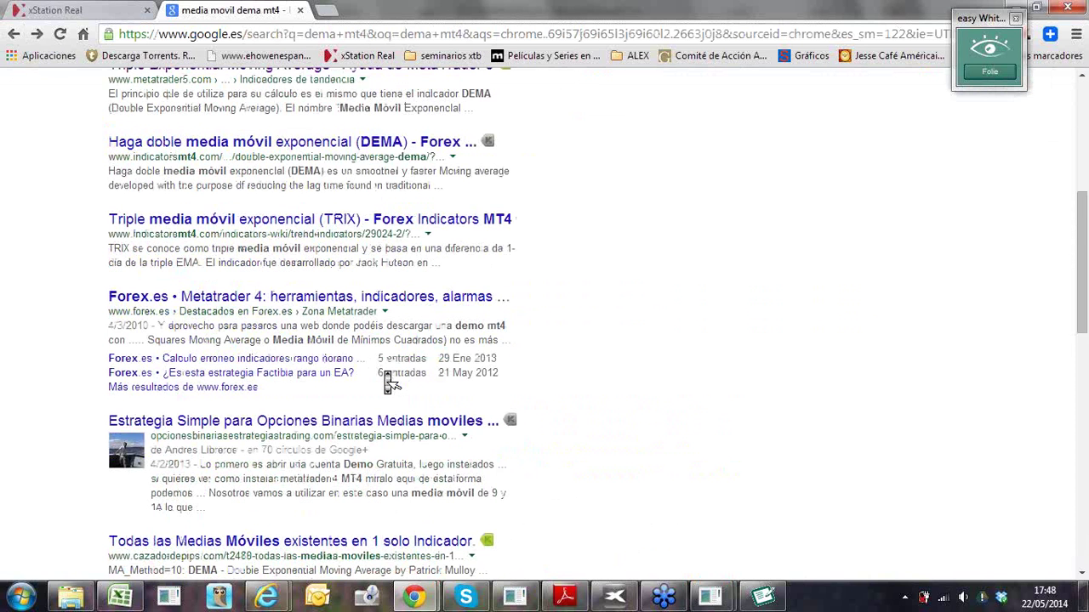
scroll(387, 383, "up", 1)
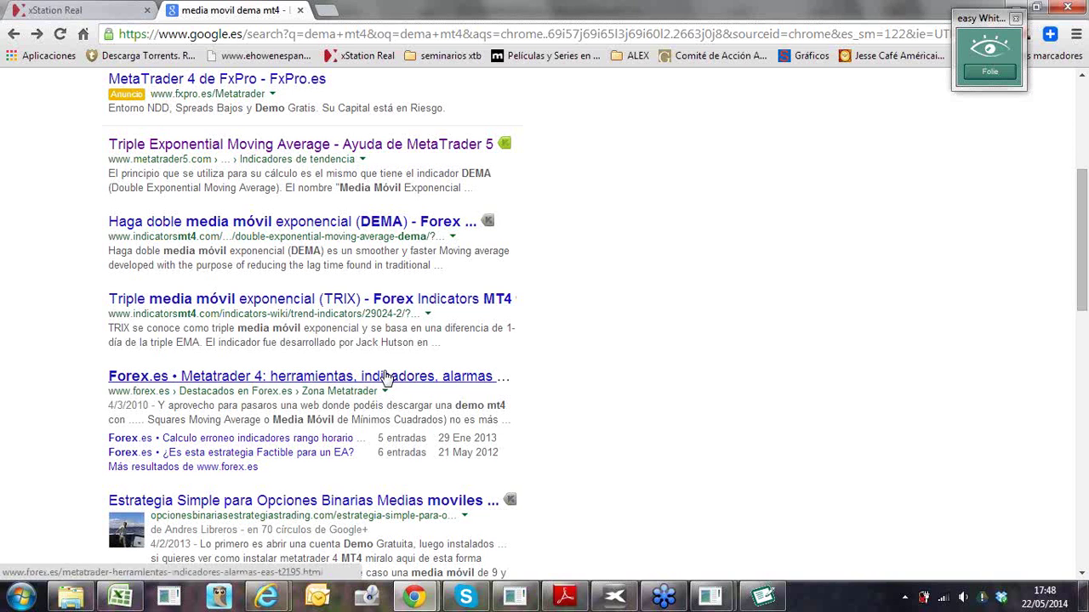
left_click(286, 225)
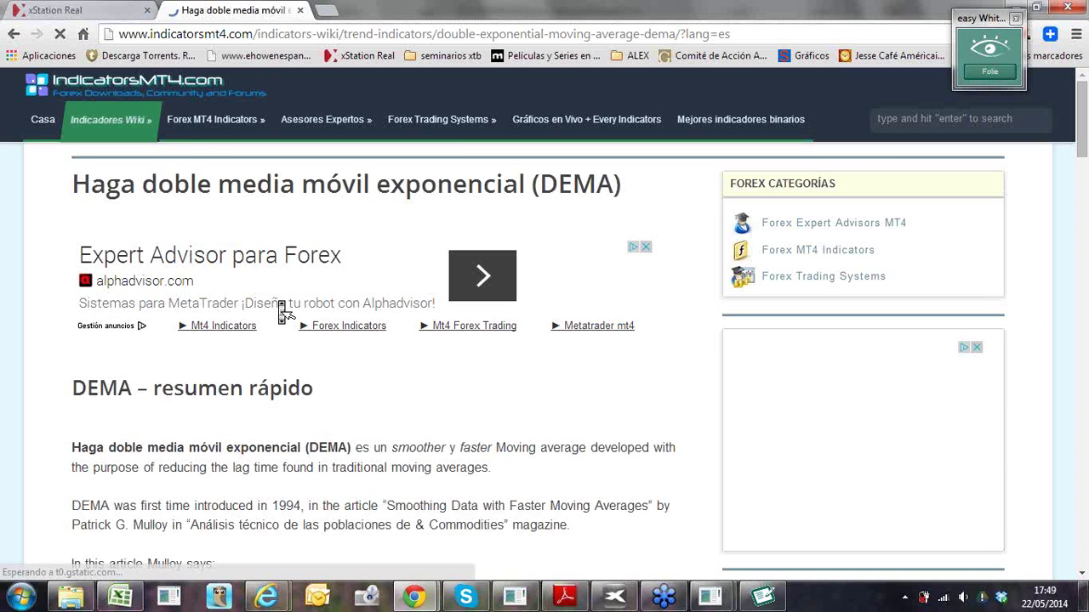
Read through the DEMA page's comparison chart and indicator formula down to its list of downloadable files
scroll(285, 313, "down", 8)
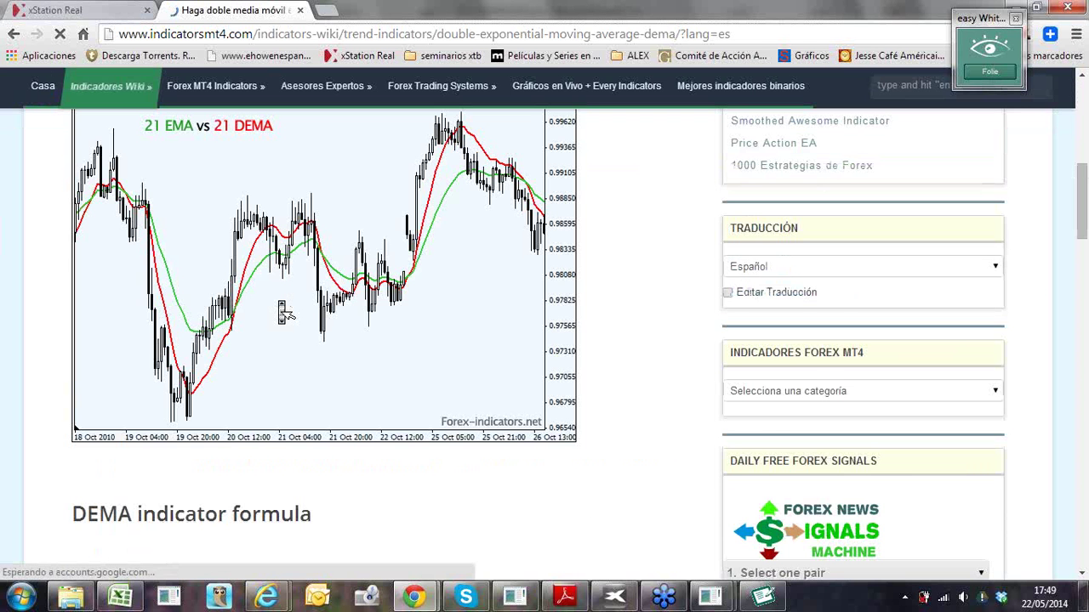
scroll(285, 313, "down", 1)
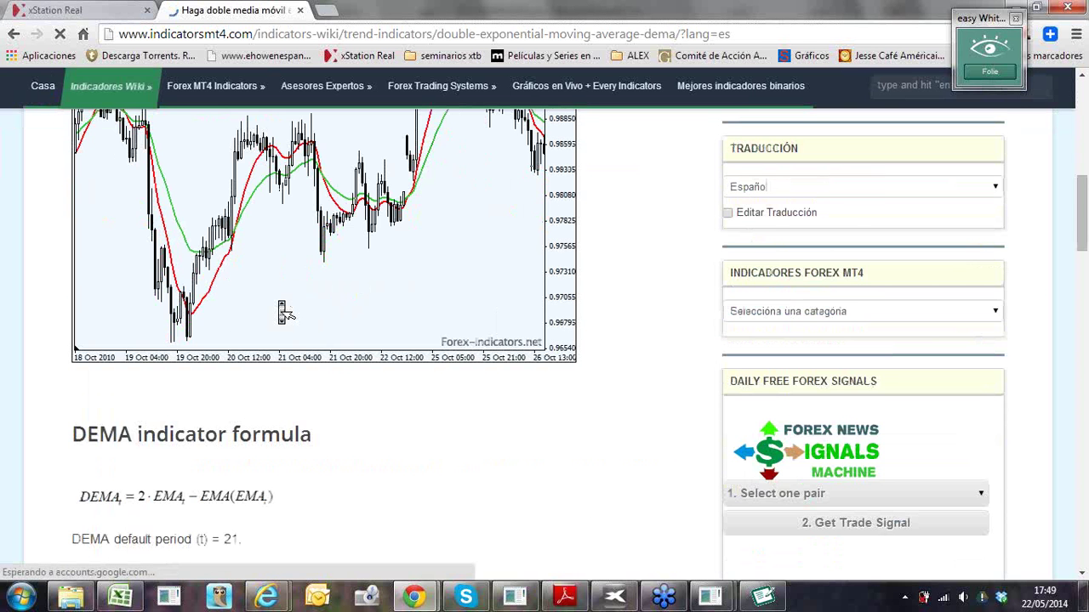
scroll(285, 313, "down", 3)
scroll(285, 313, "down", 5)
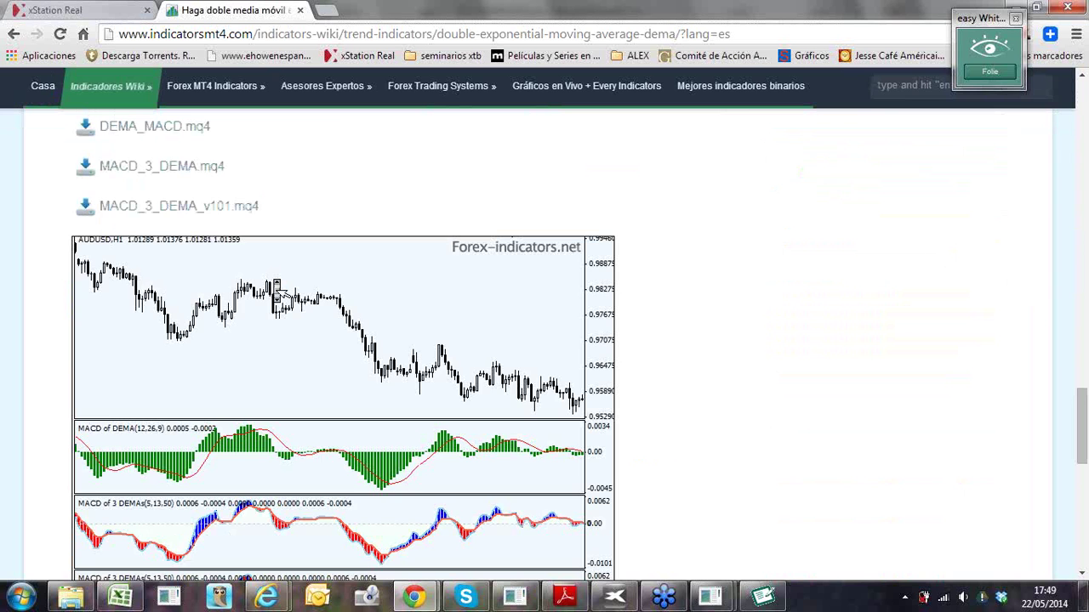
scroll(277, 288, "up", 3)
scroll(280, 286, "down", 2)
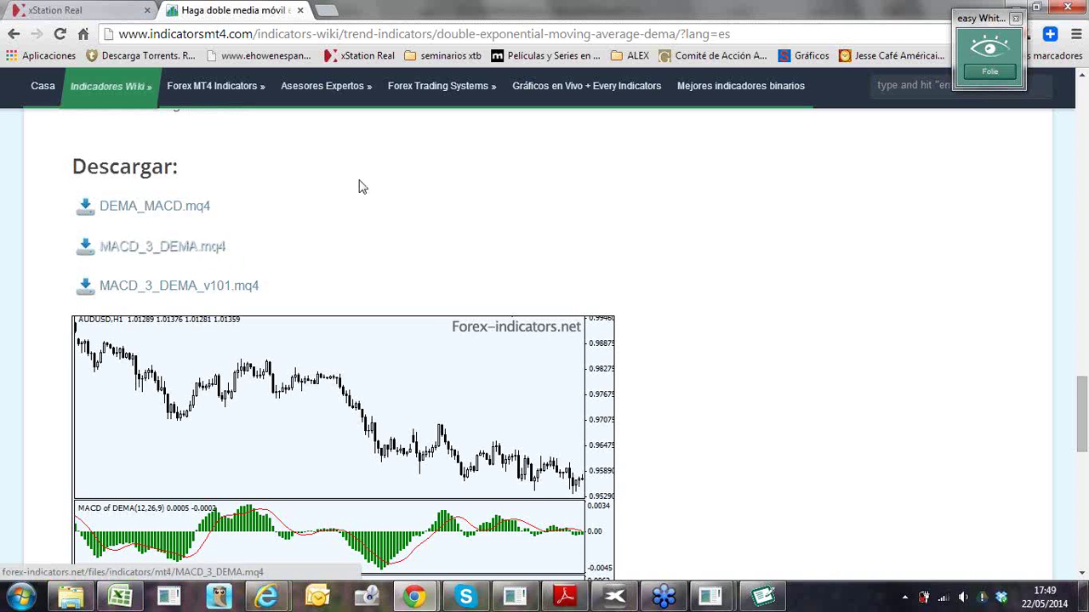
Examine the DEMA MACD for MT4 section with its download files and example charts, and skim the rest of the page
left_click(187, 247)
scroll(340, 288, "down", 2)
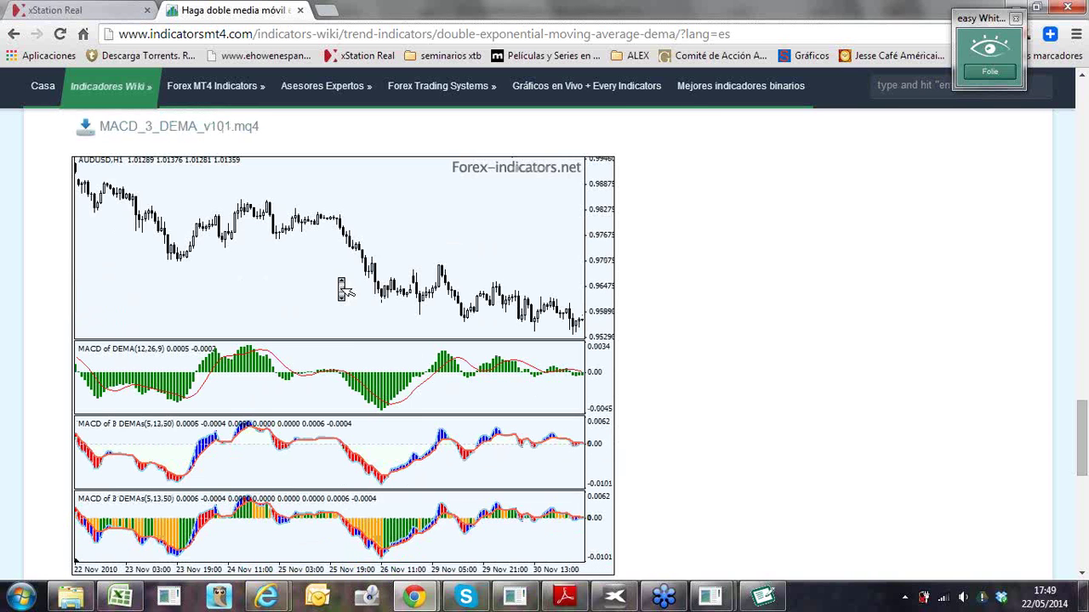
scroll(343, 289, "up", 4)
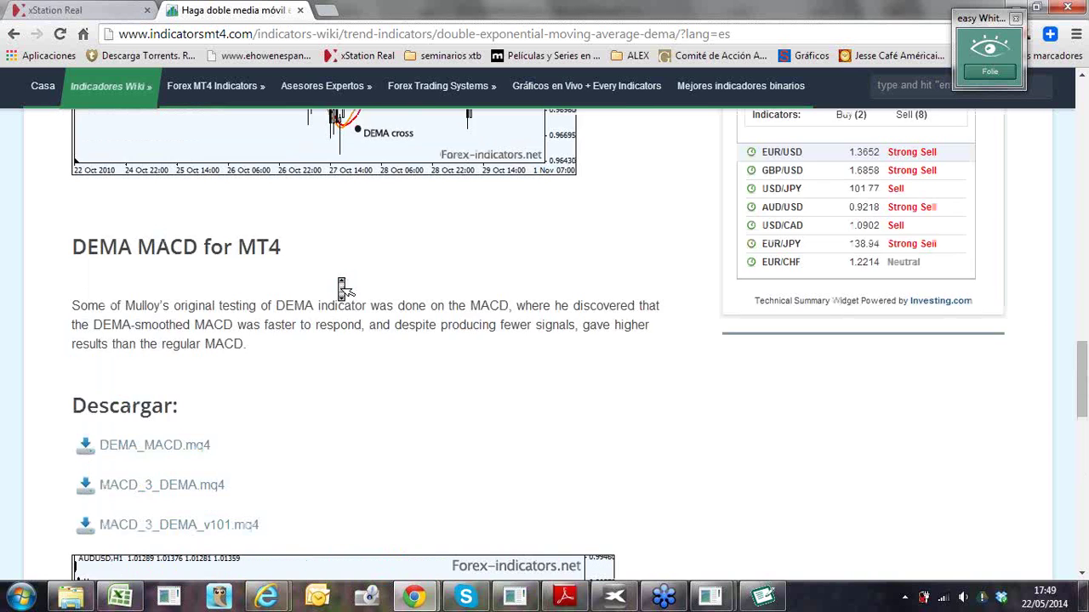
scroll(341, 290, "down", 5)
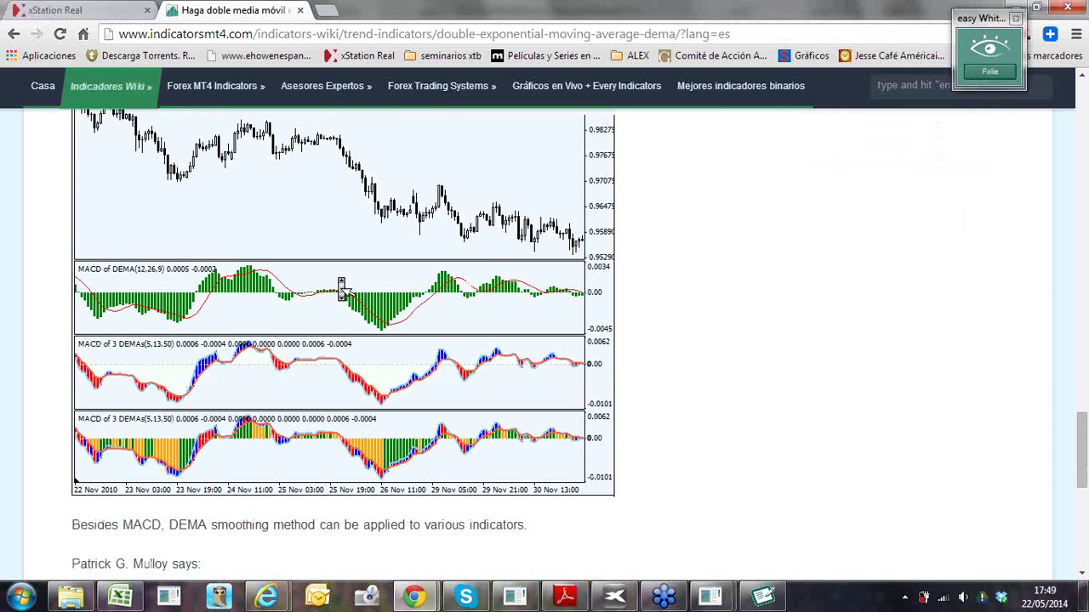
scroll(341, 289, "down", 1)
scroll(341, 289, "down", 1)
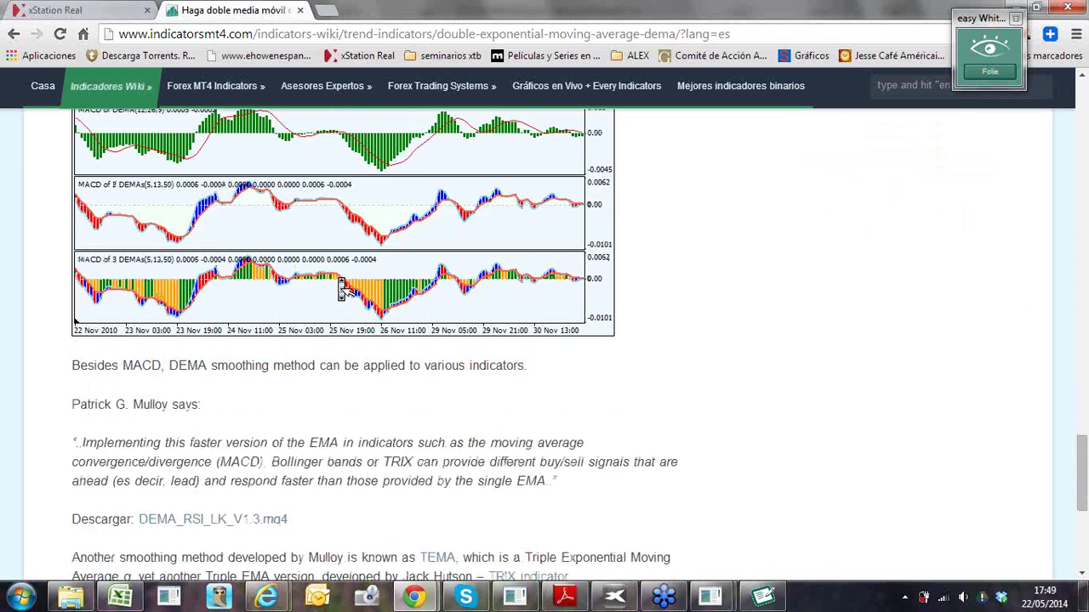
scroll(341, 289, "down", 2)
scroll(341, 289, "up", 6)
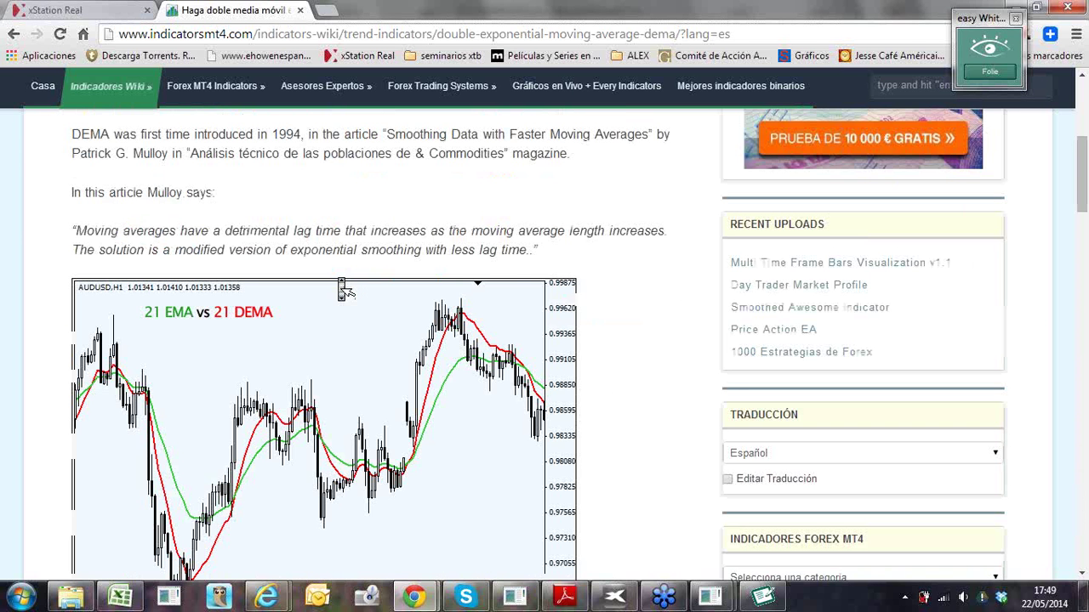
scroll(341, 289, "up", 5)
Close the DEMA web page, switch to MetaTrader and inspect the GOLDs H4 chart with its moving averages
left_click(299, 10)
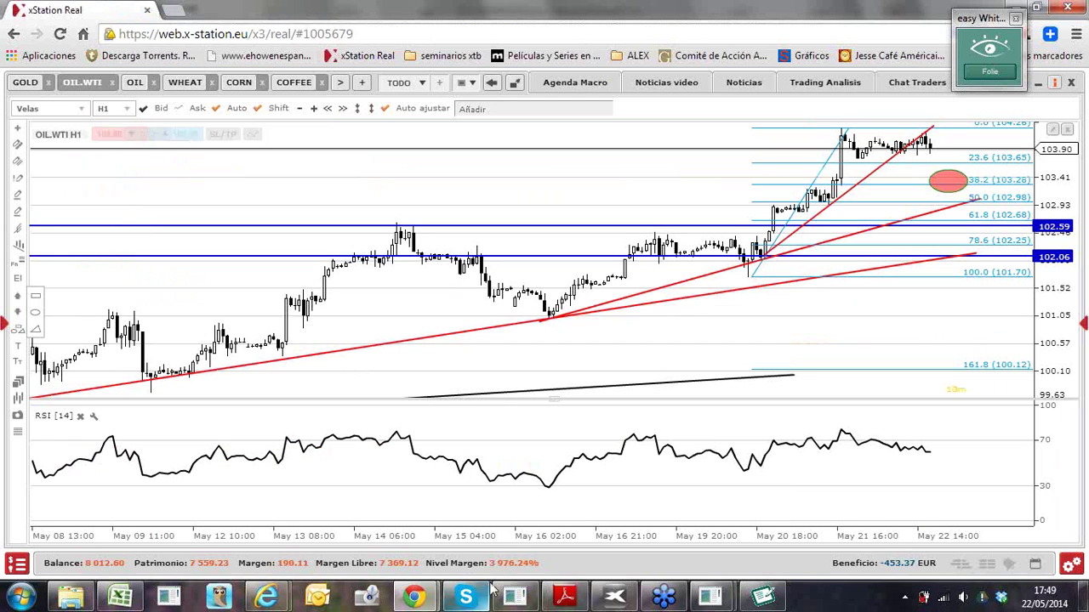
mouse_move(607, 608)
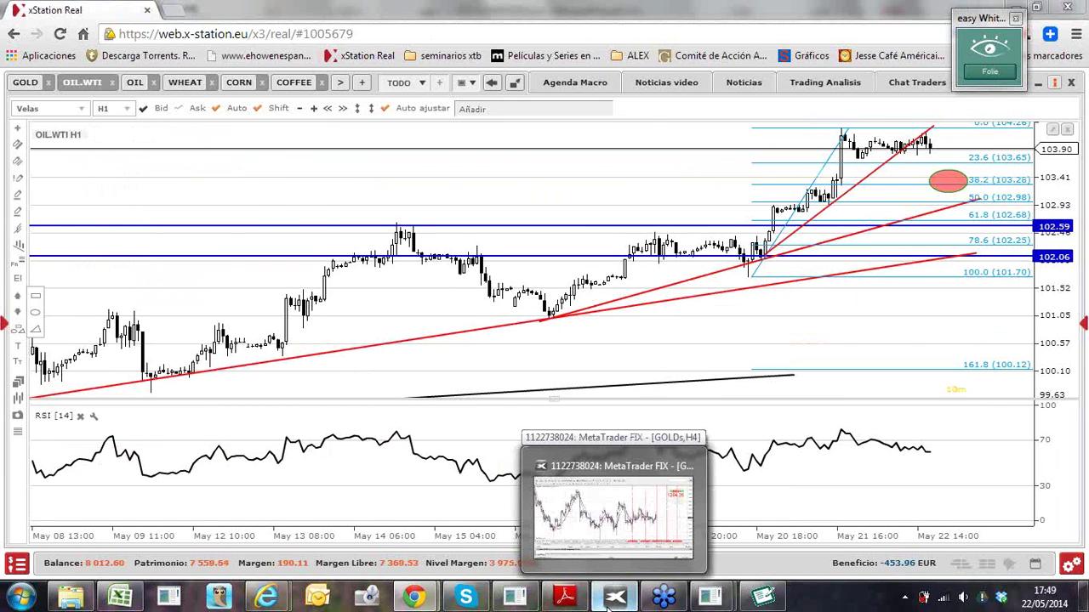
left_click(607, 604)
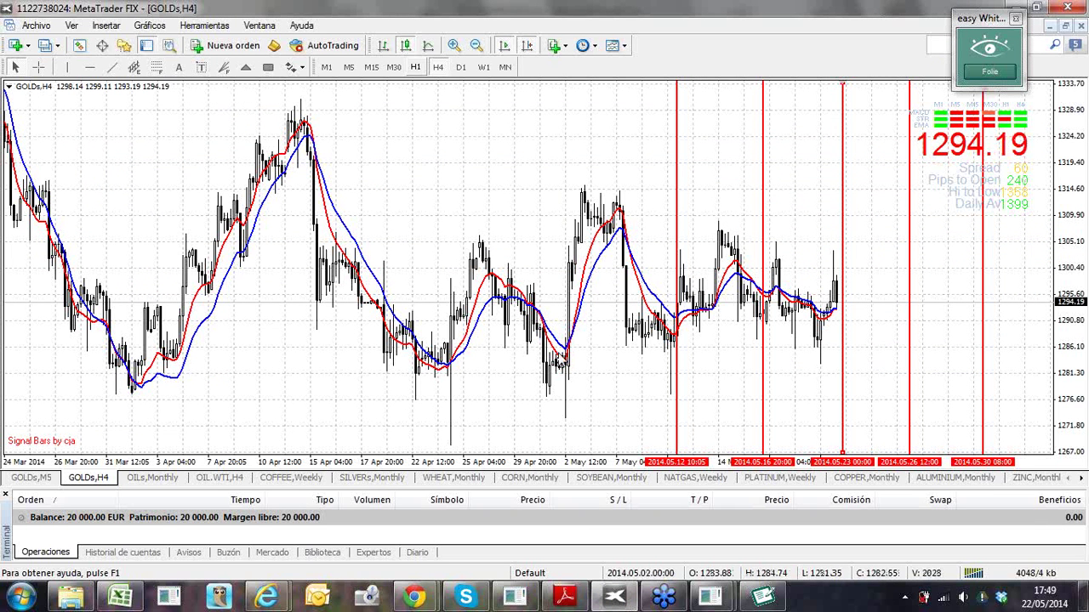
mouse_move(562, 360)
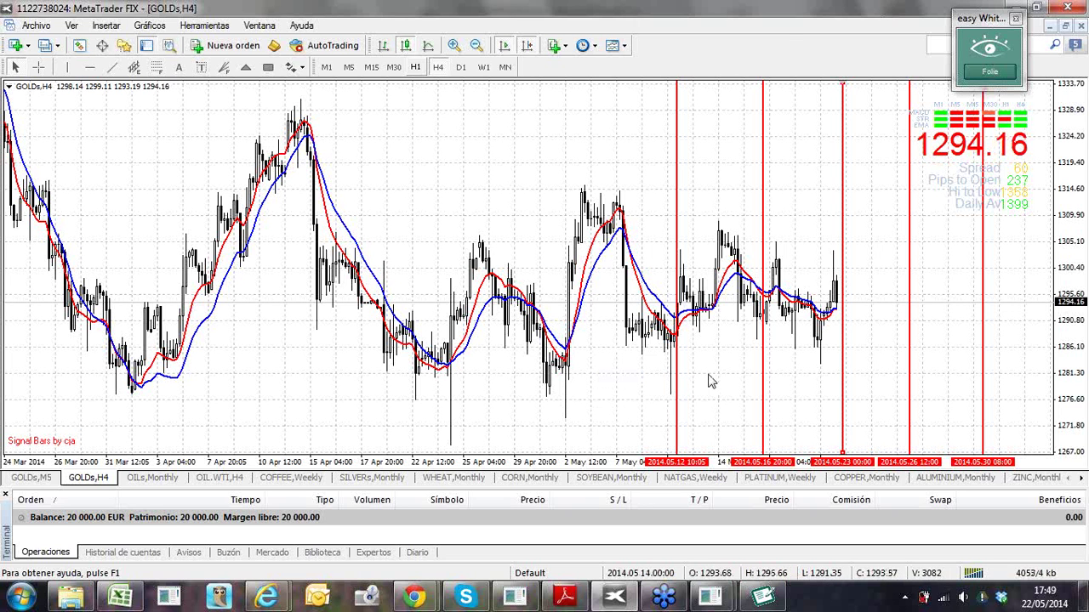
mouse_move(617, 213)
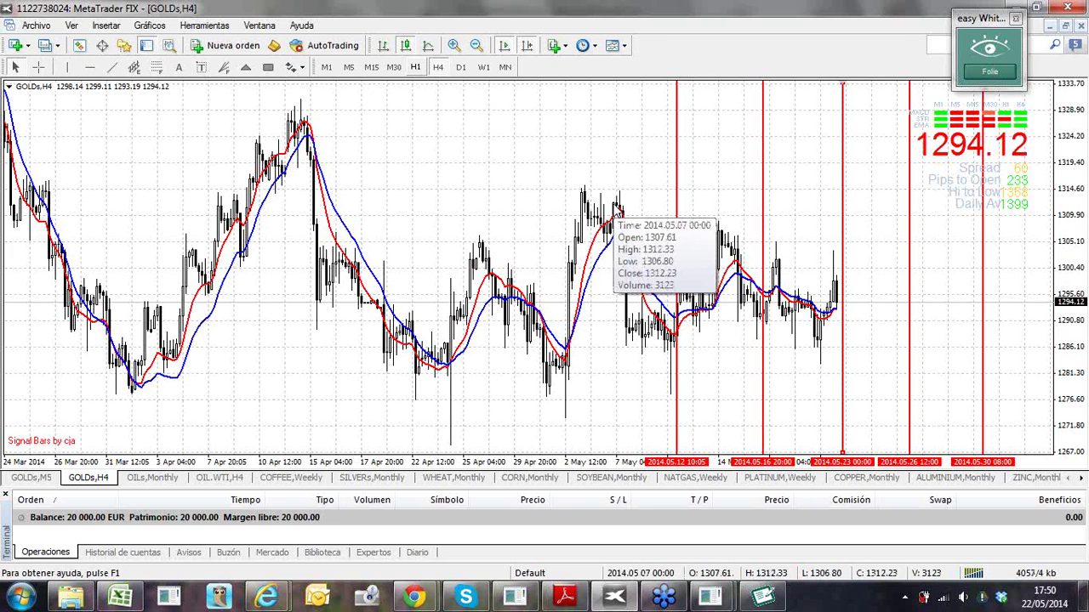
Insert the Relative Strength Index oscillator on the gold H4 chart with period 14 and a black line
left_click(555, 47)
mouse_move(630, 200)
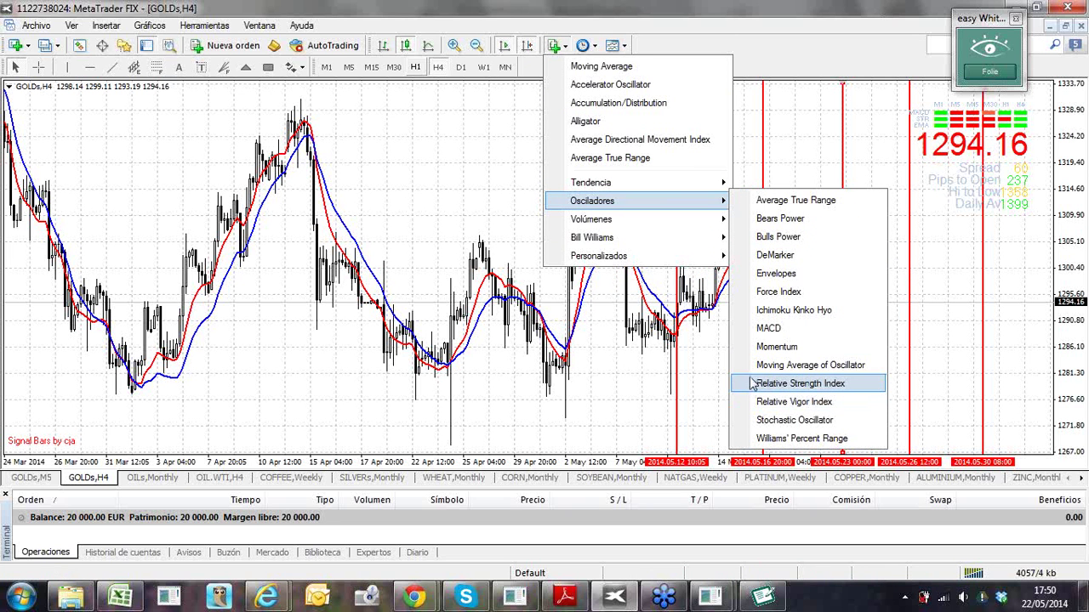
left_click(751, 383)
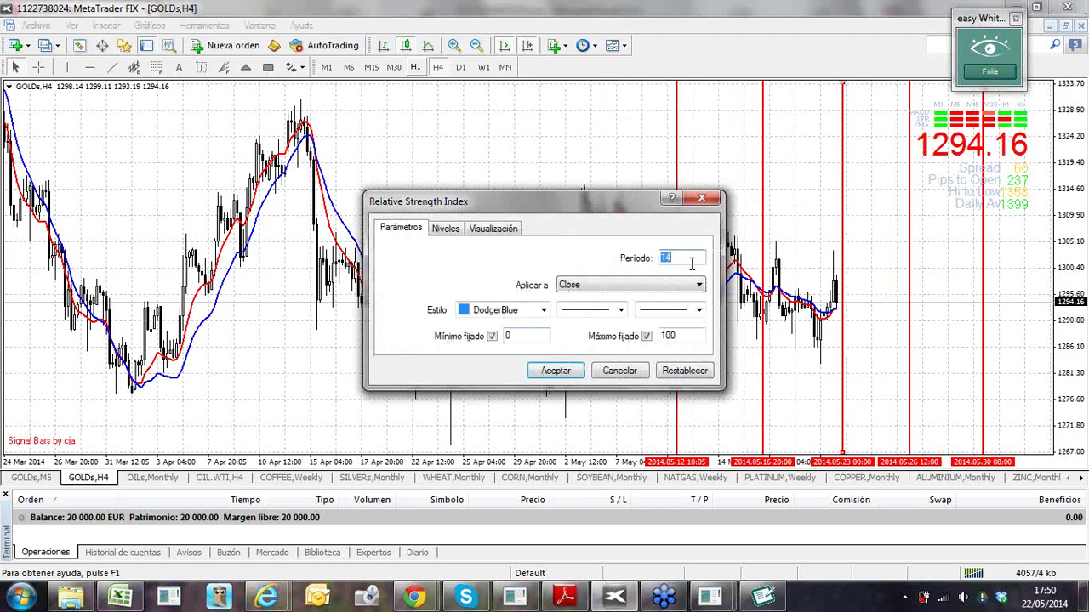
key("Tab")
left_click(543, 309)
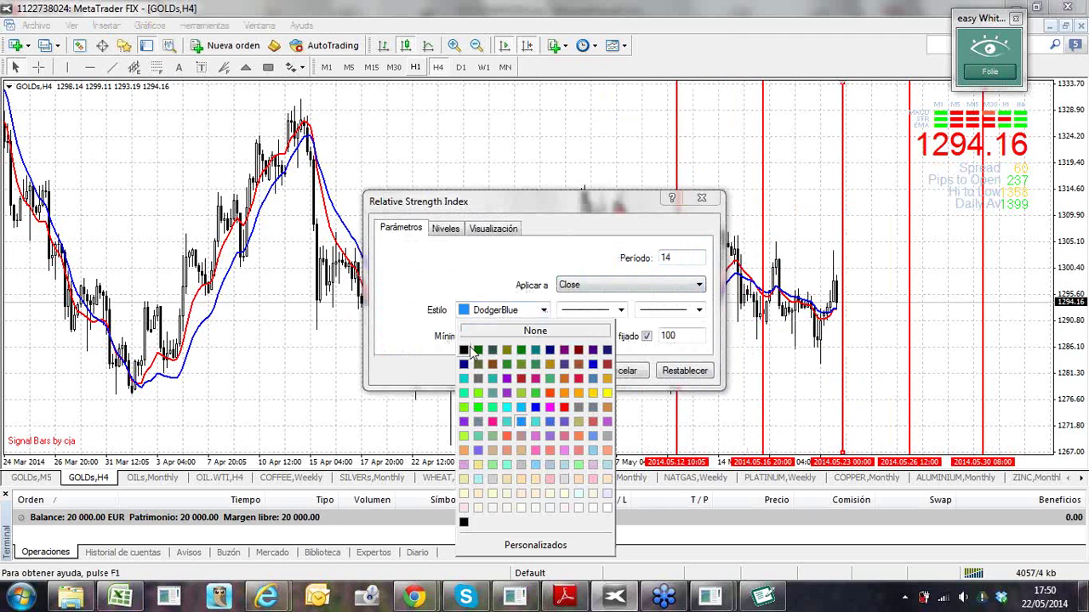
left_click(466, 357)
Set the colour of the RSI's 30 and 70 levels to red and apply the indicator to the chart
left_click(443, 230)
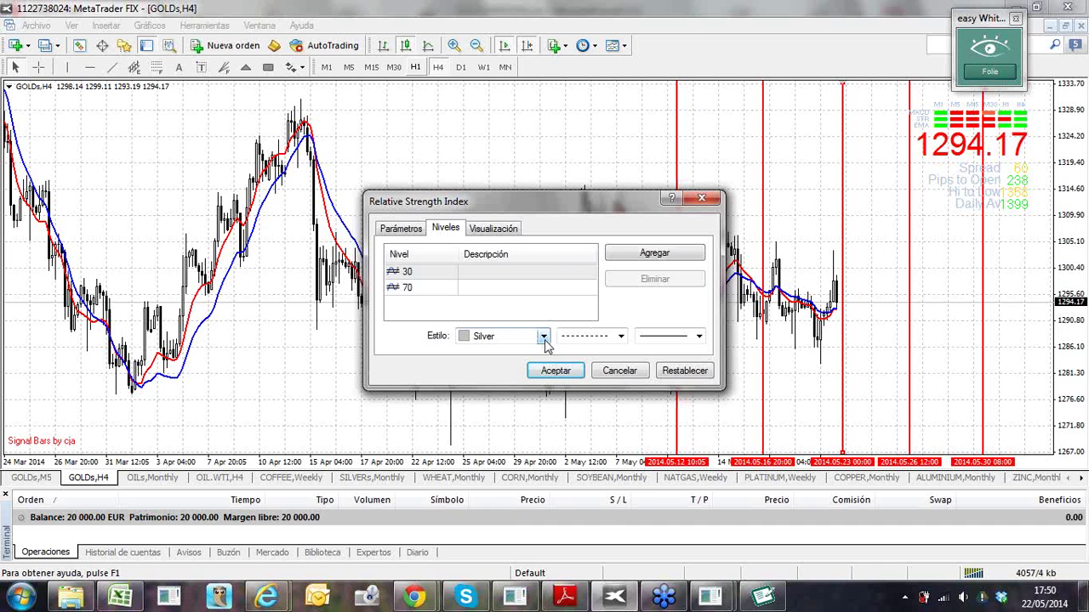
left_click(544, 336)
left_click(564, 441)
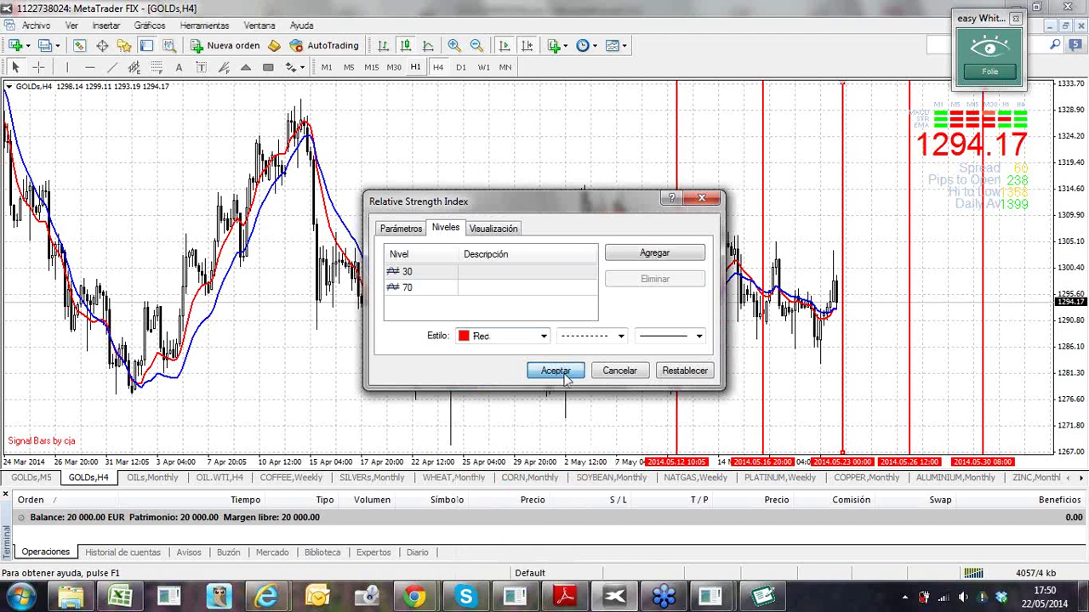
left_click(556, 372)
Reopen the RSI indicator's settings and give its black line a thicker width
right_click(565, 398)
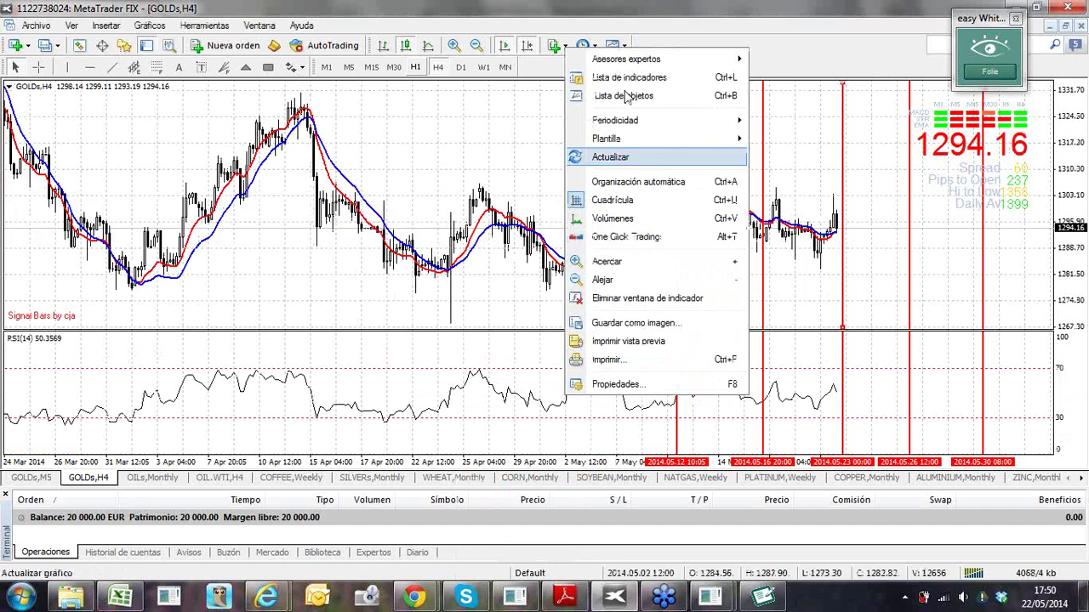
left_click(554, 414)
double_click(554, 412)
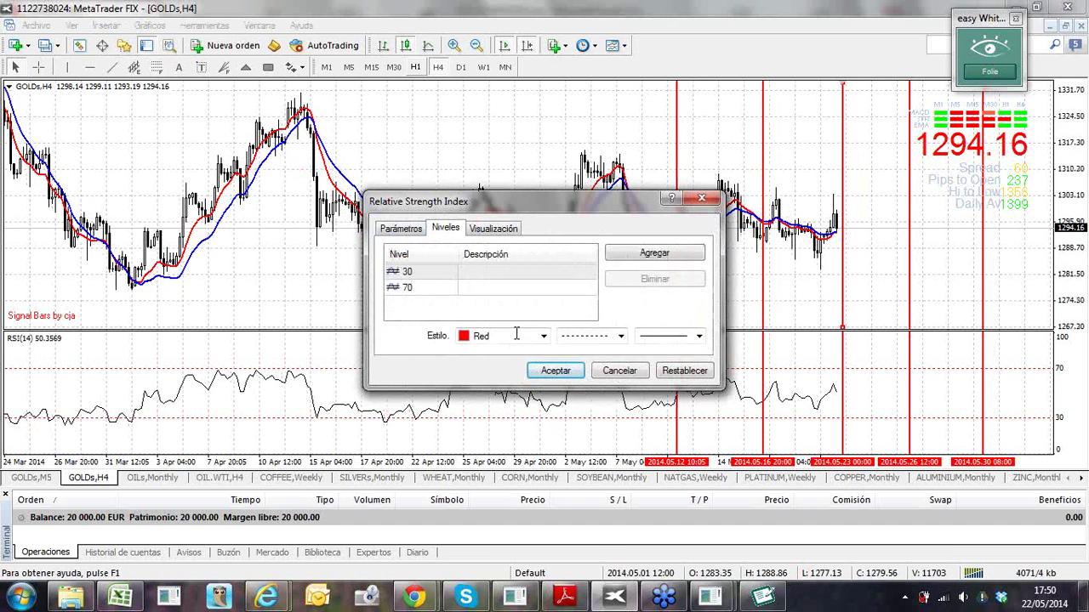
left_click(406, 231)
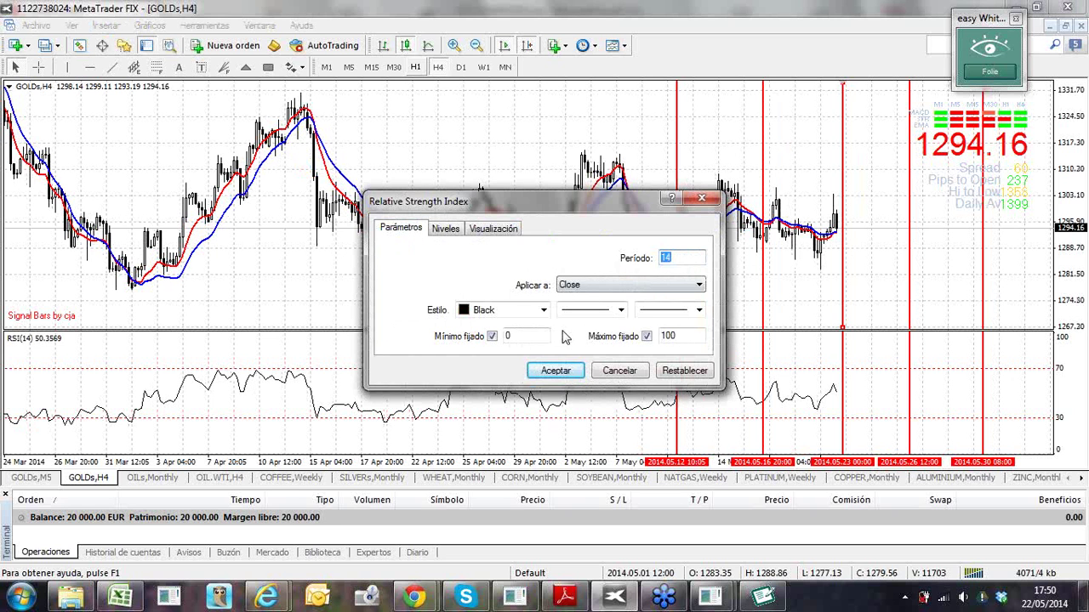
left_click(699, 310)
left_click(568, 372)
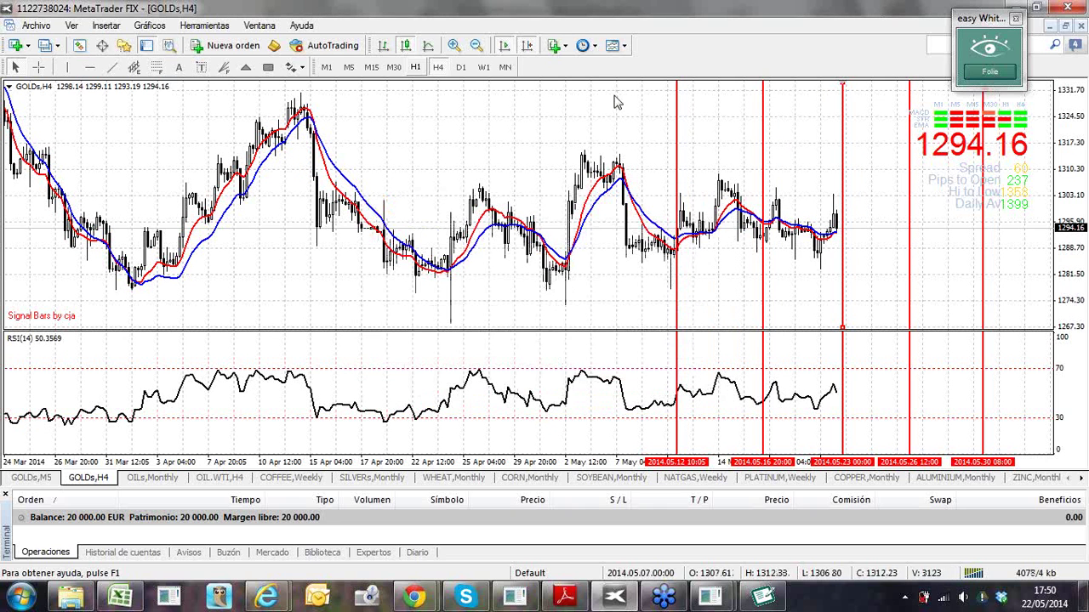
Insert a Stochastic Oscillator on the gold H4 chart with the Close/Close price field and the Exponential MA method
left_click(558, 46)
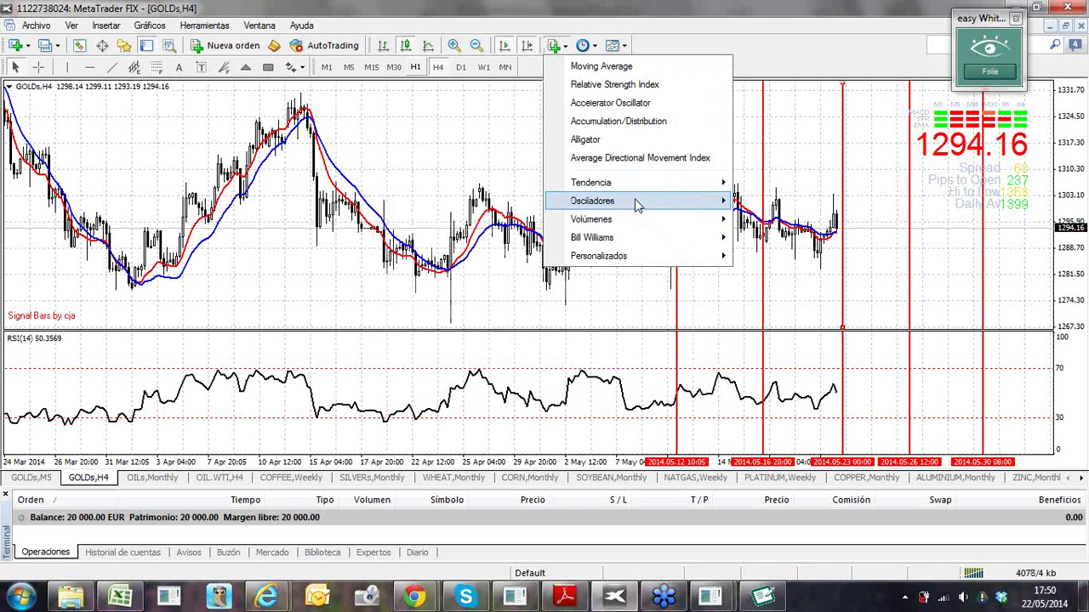
mouse_move(637, 206)
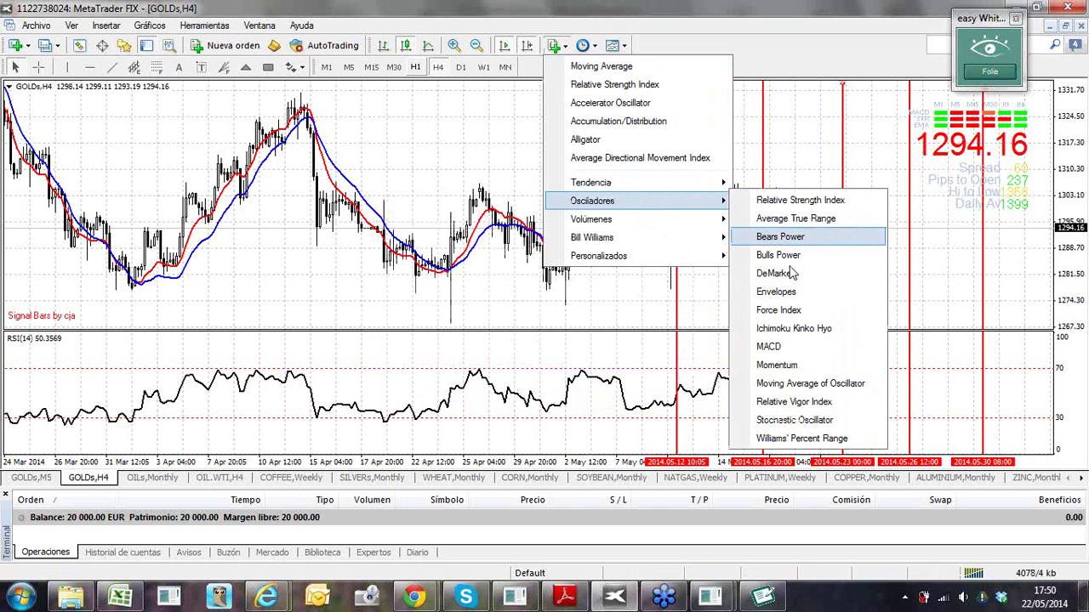
left_click(783, 422)
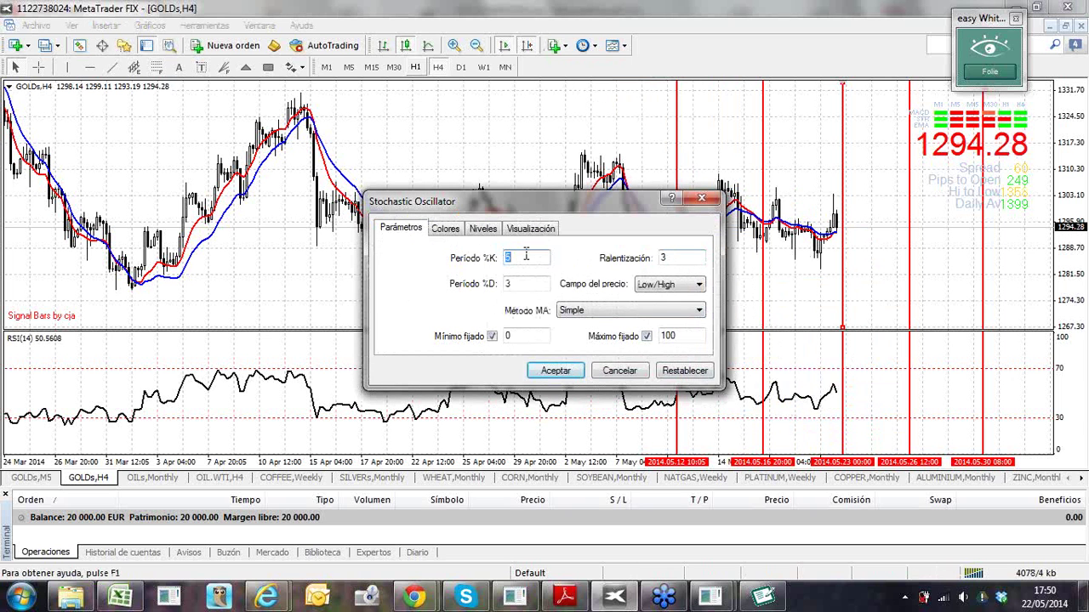
left_click(668, 284)
left_click(657, 308)
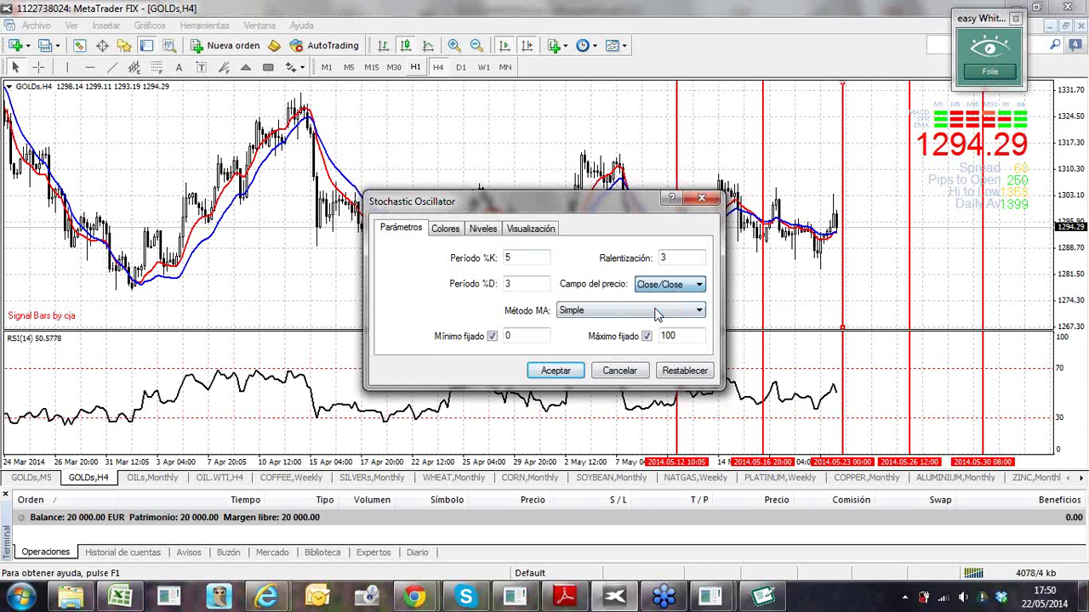
left_click(657, 312)
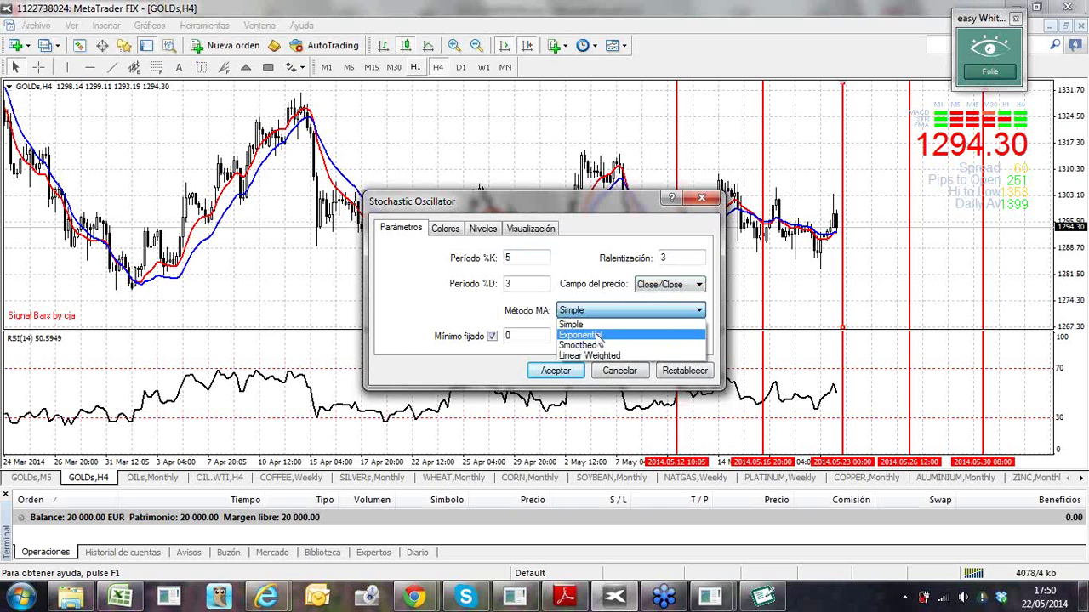
left_click(596, 335)
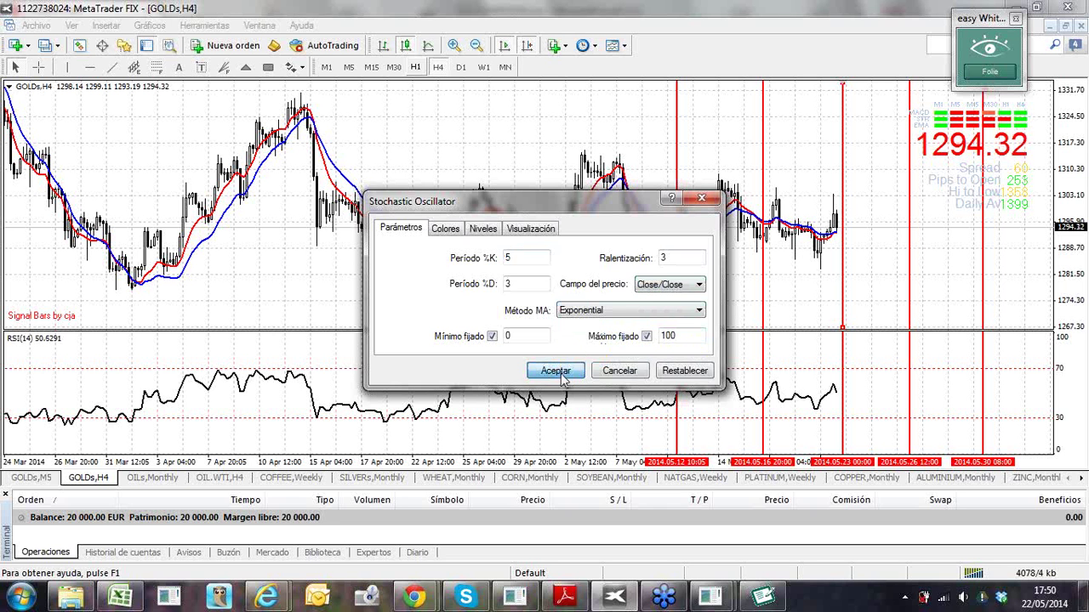
left_click(557, 372)
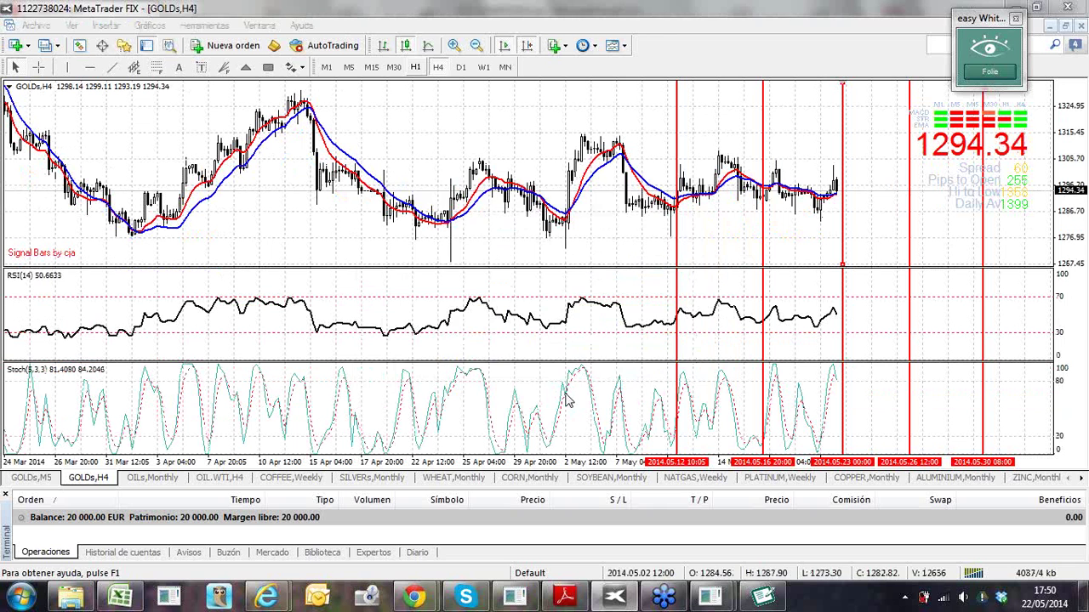
Reopen the Stochastic Oscillator's settings and make its main line blue with a thicker width
double_click(564, 396)
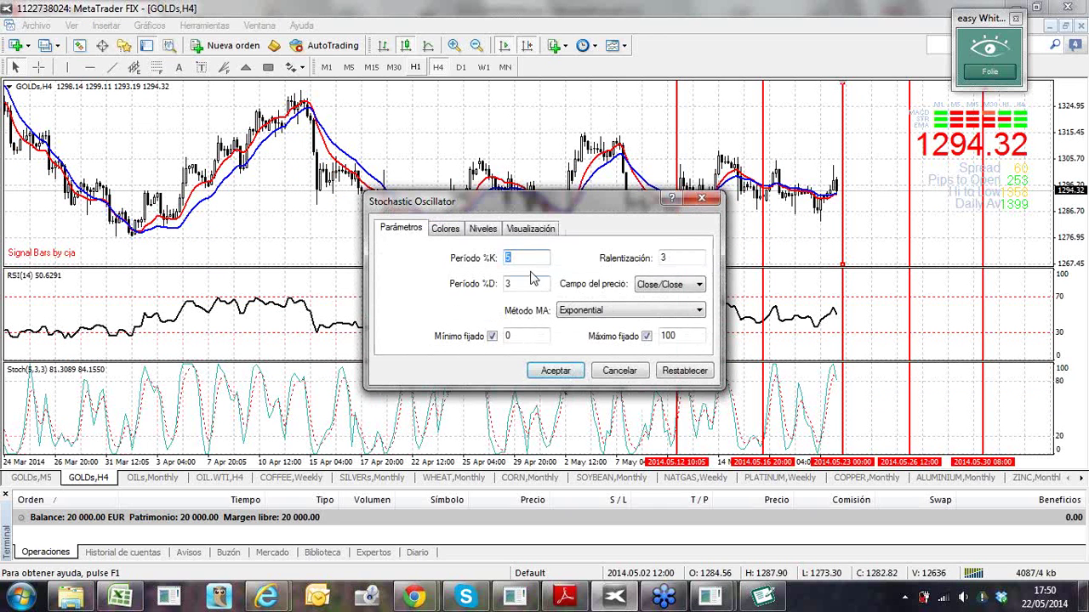
left_click(447, 229)
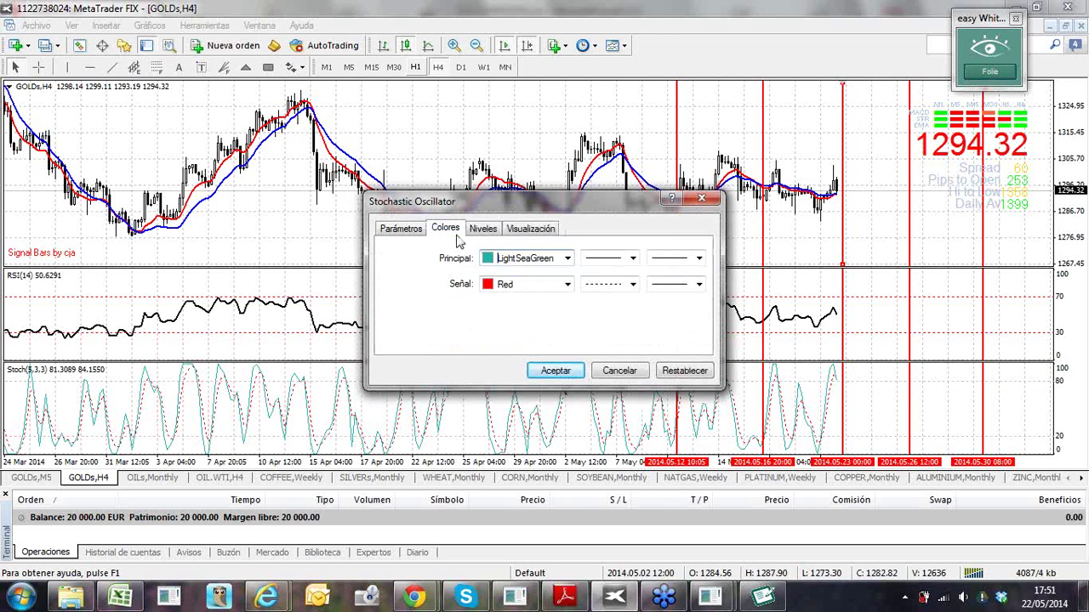
left_click(565, 259)
left_click(559, 357)
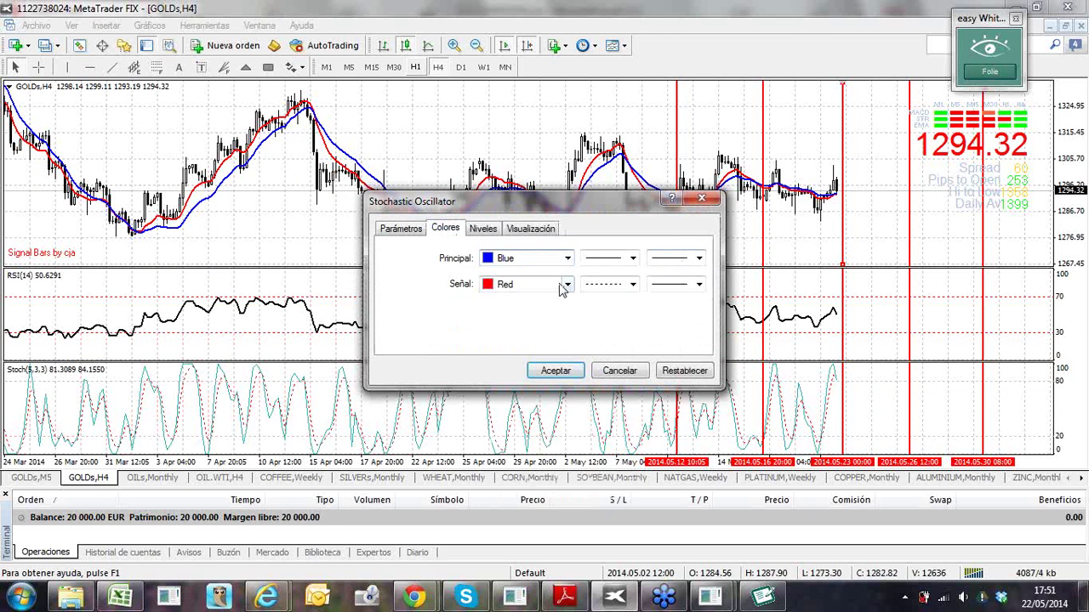
left_click(698, 259)
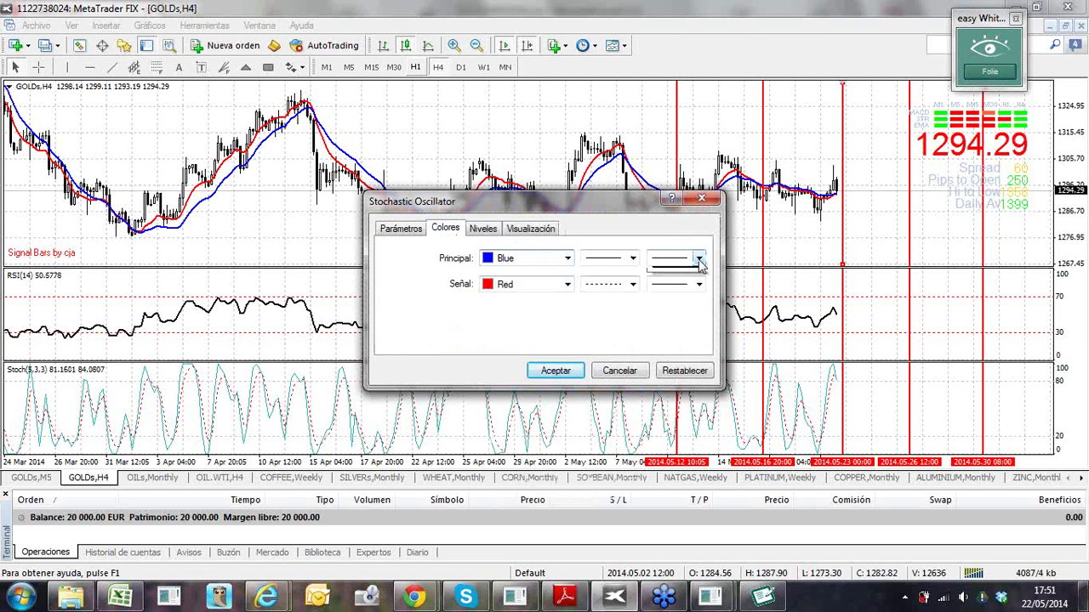
left_click(695, 293)
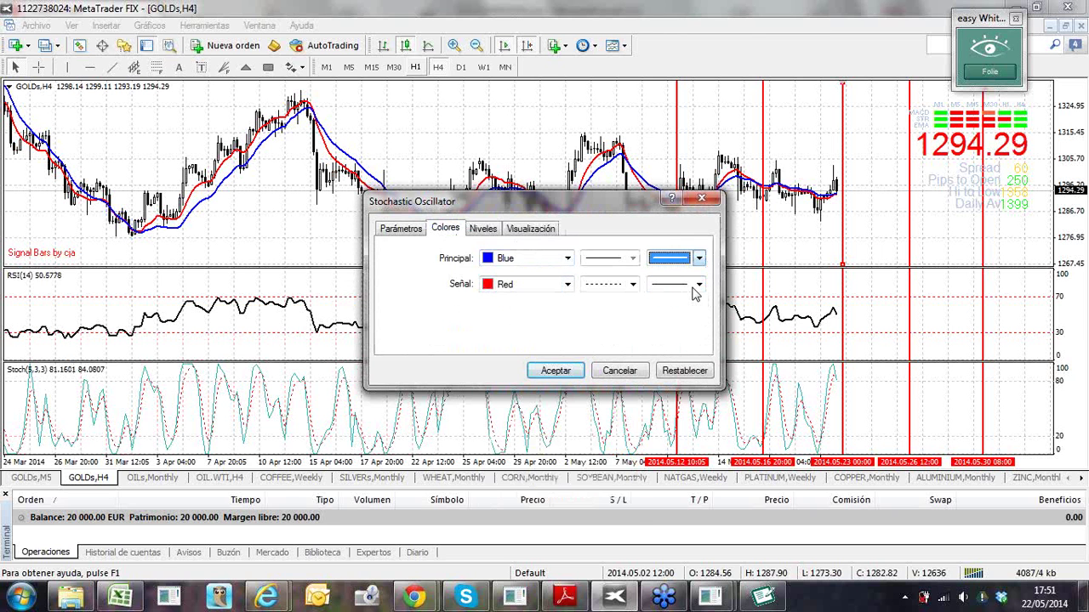
Give the Stochastic's red signal line a solid style and a thicker width, and apply the settings
left_click(567, 284)
left_click(632, 285)
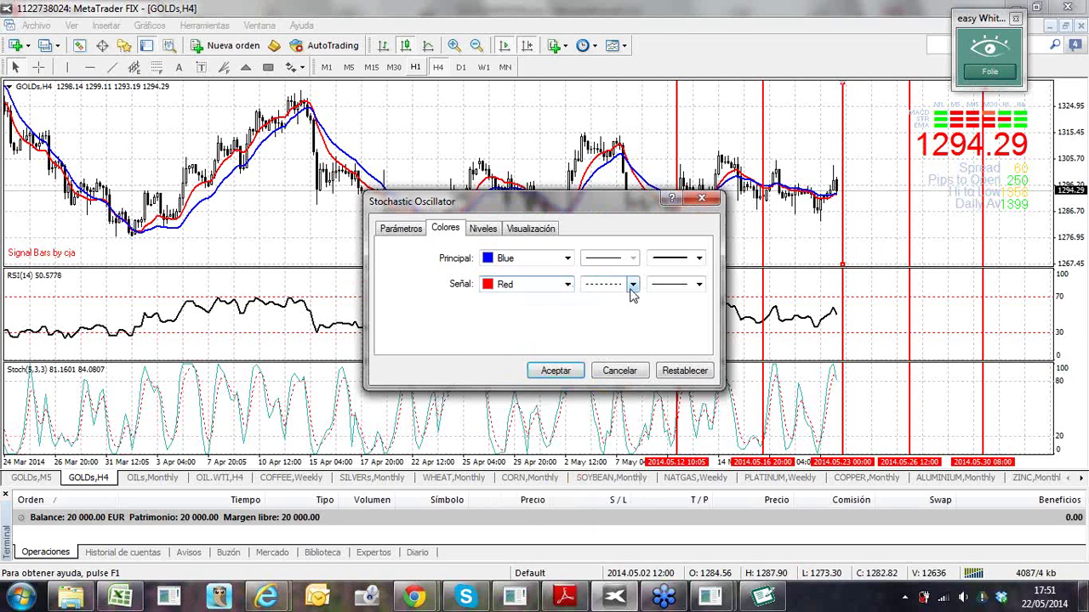
left_click(632, 285)
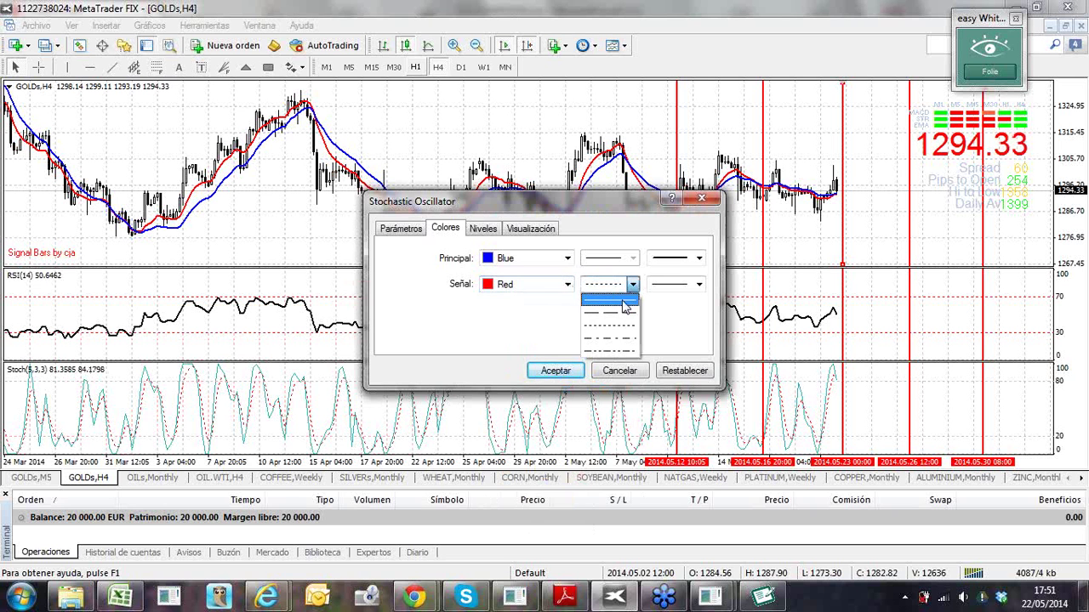
left_click(627, 315)
left_click(699, 287)
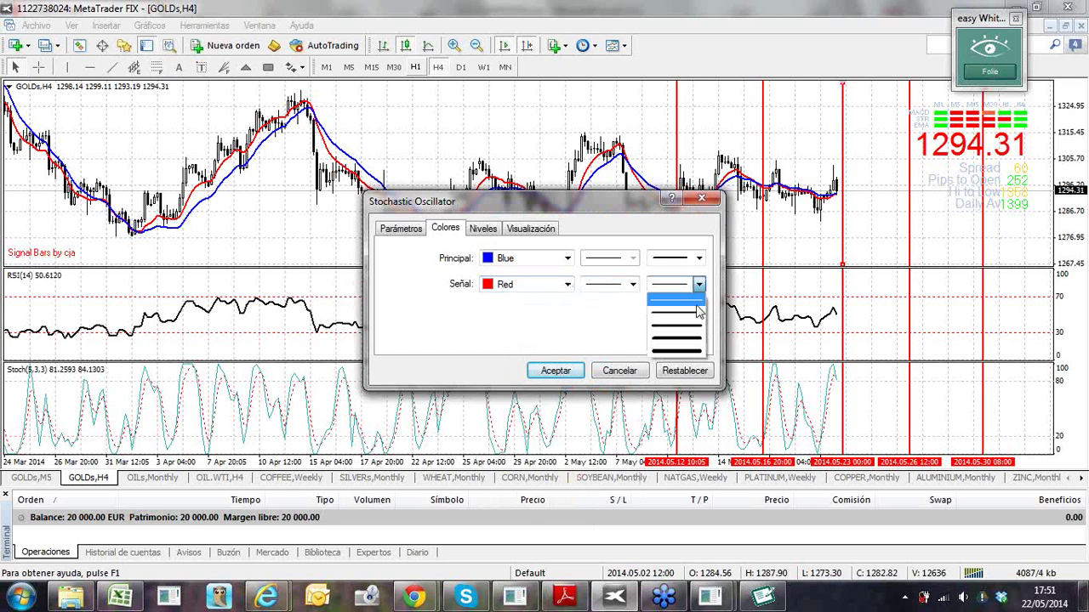
left_click(684, 311)
left_click(539, 377)
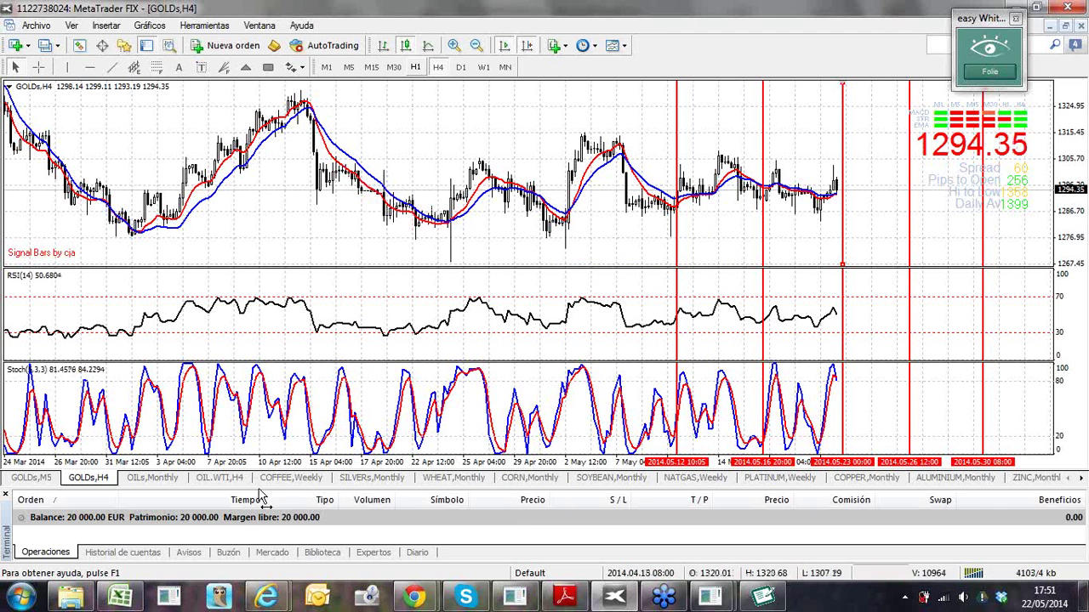
Save the GOLDs H4 chart's configuration as a template named seminario12
left_click(142, 486)
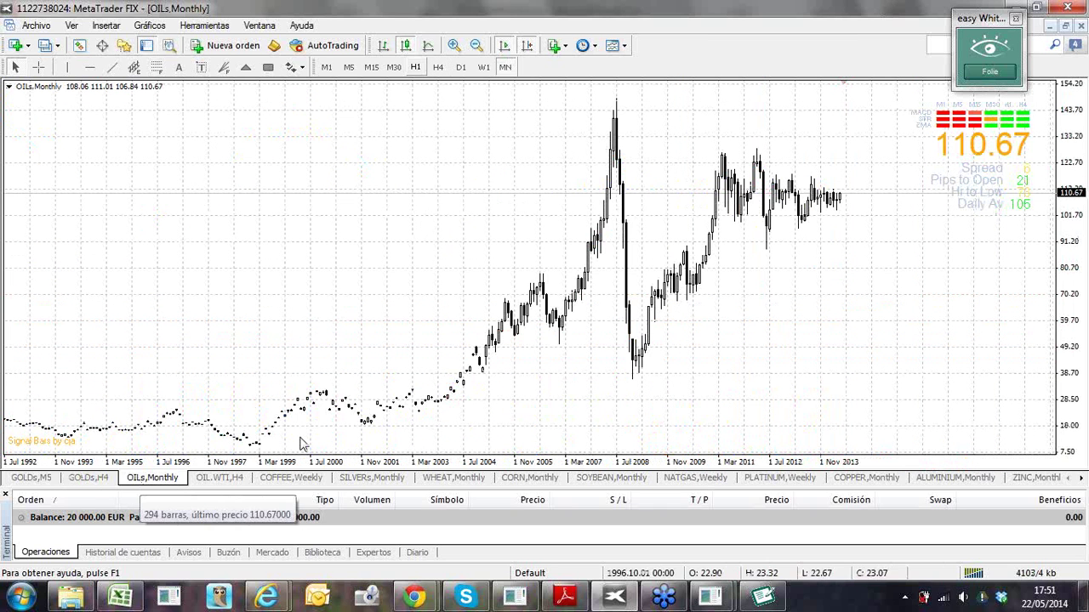
left_click(89, 478)
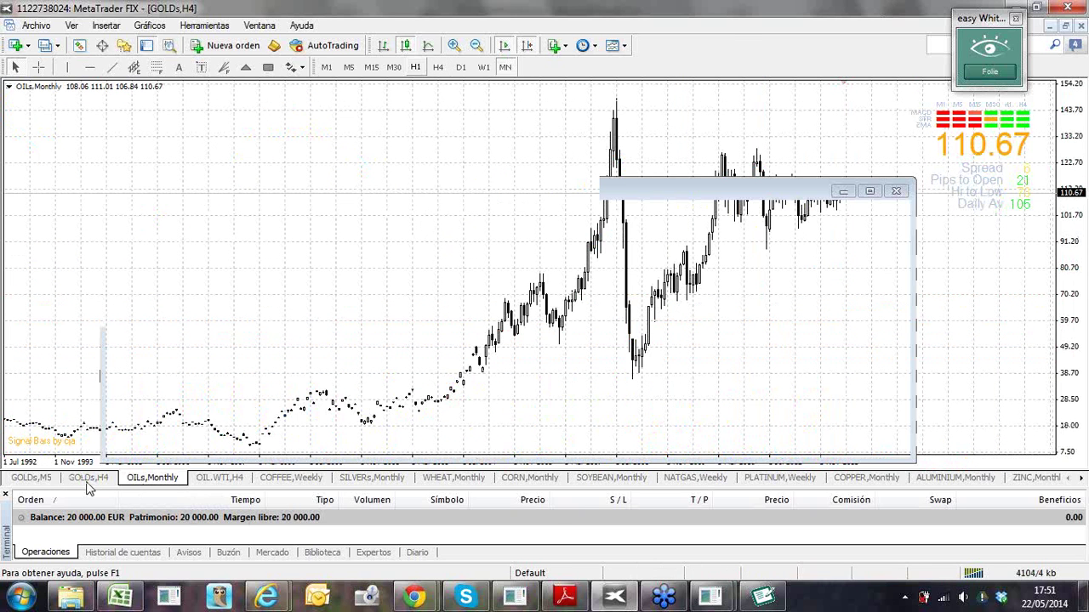
right_click(269, 208)
mouse_move(348, 342)
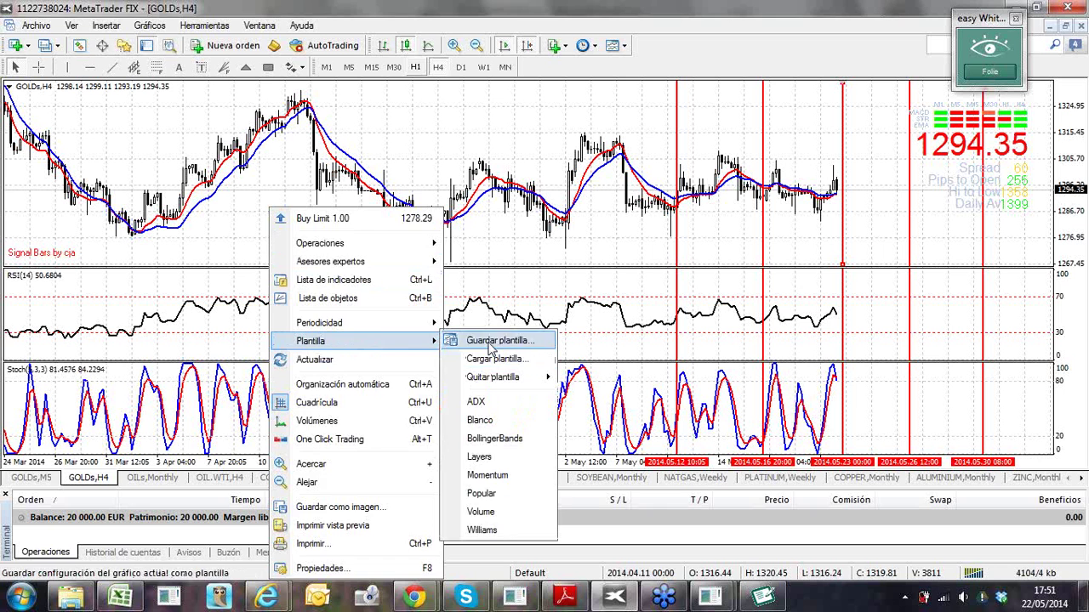
left_click(490, 345)
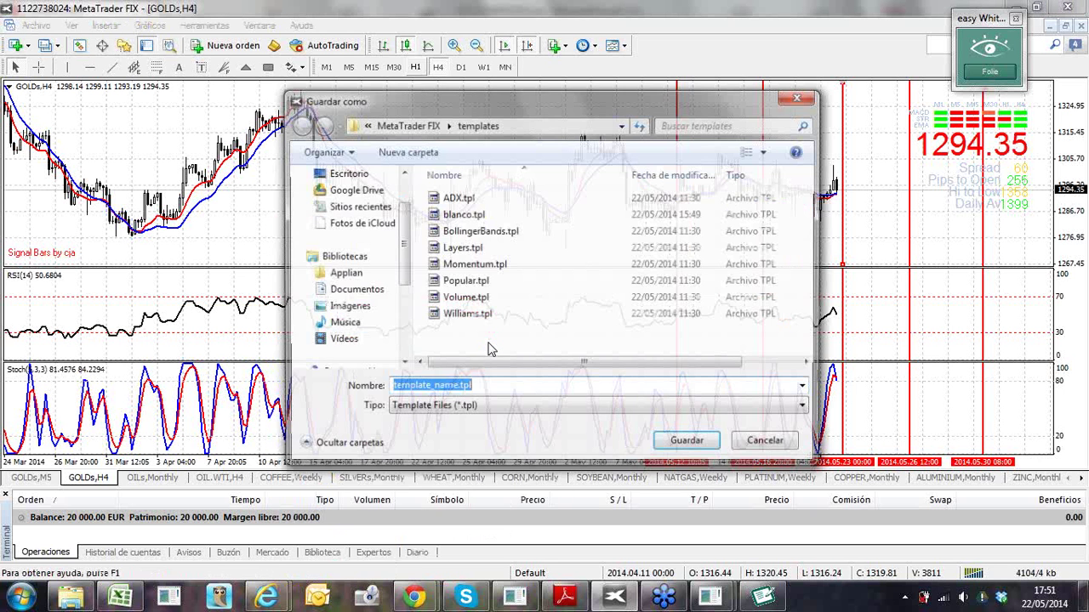
type("seminario12")
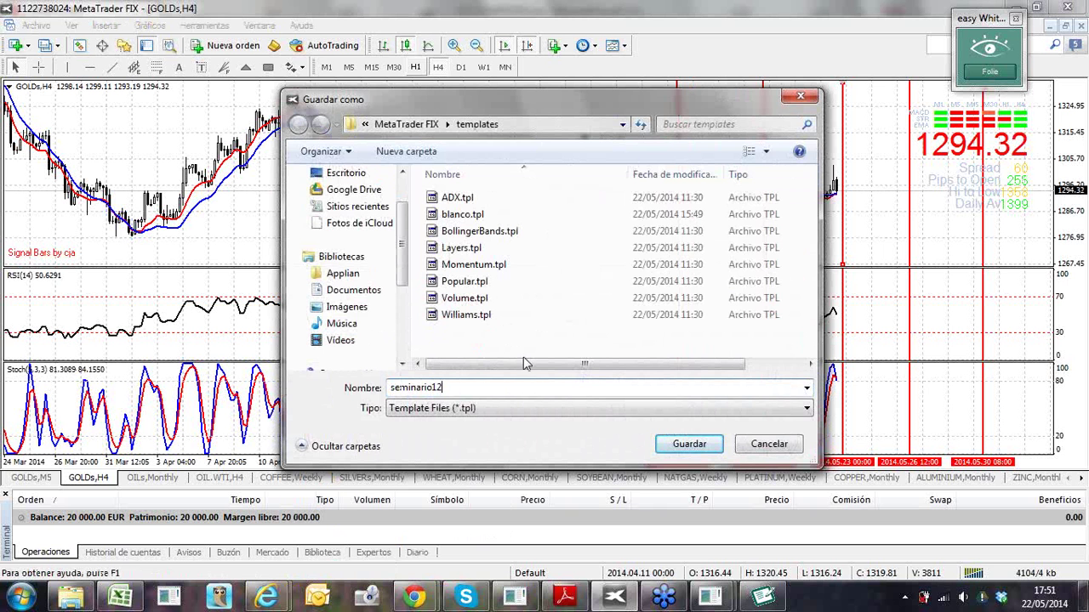
left_click(699, 448)
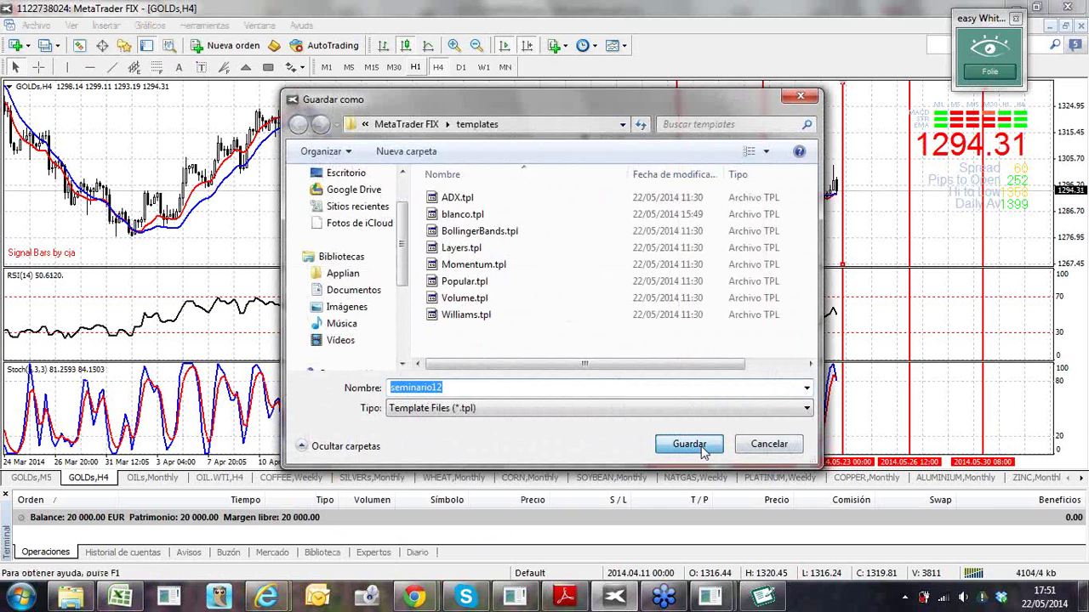
Apply the Seminario12 template to the OILs Monthly and OIL.WTI H4 charts
left_click(152, 477)
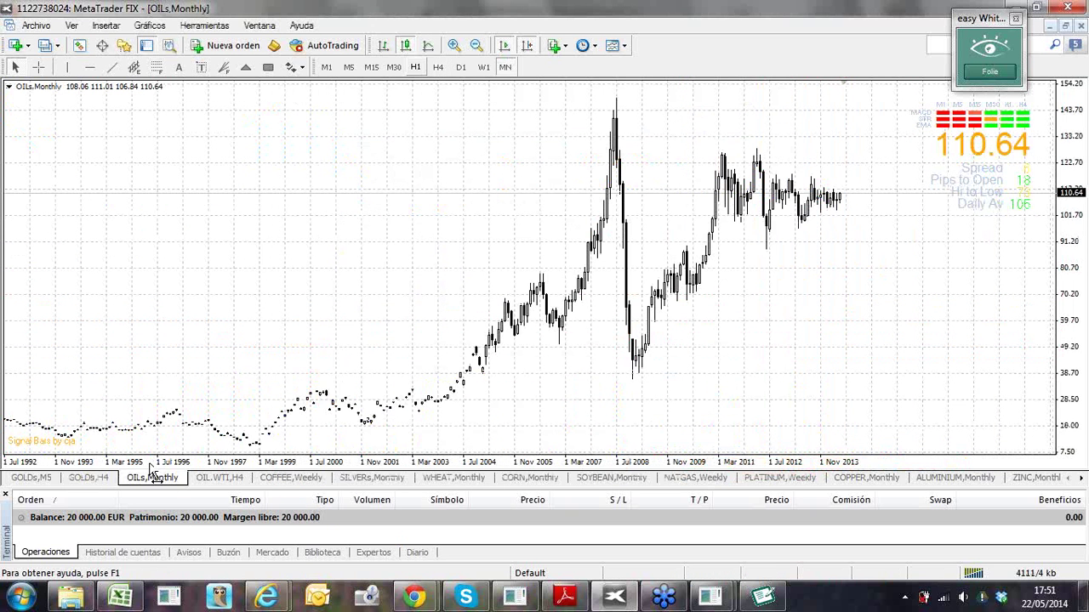
right_click(247, 302)
mouse_move(292, 342)
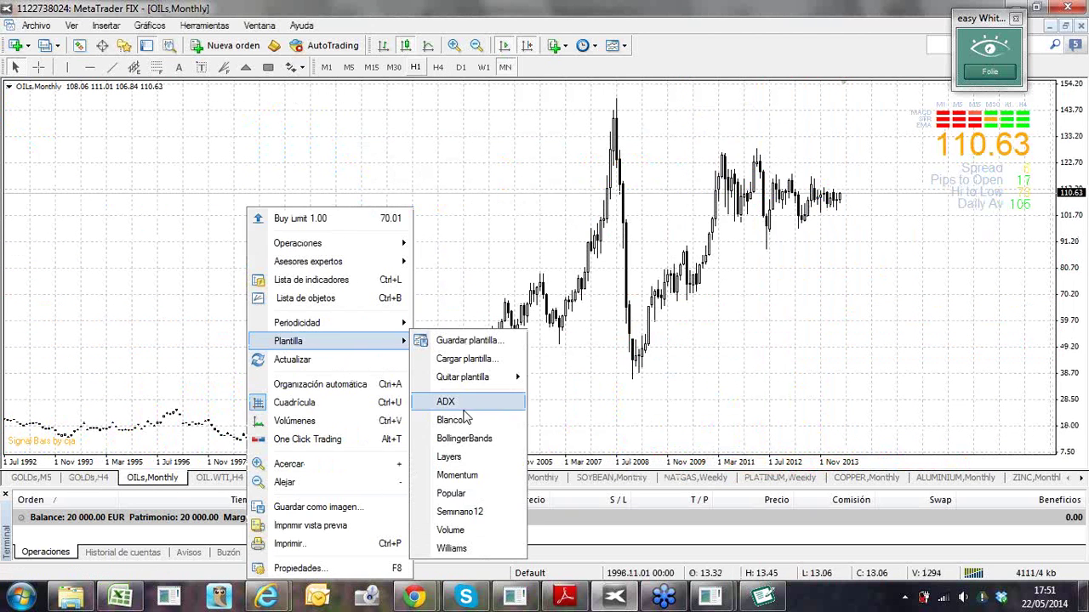
left_click(462, 512)
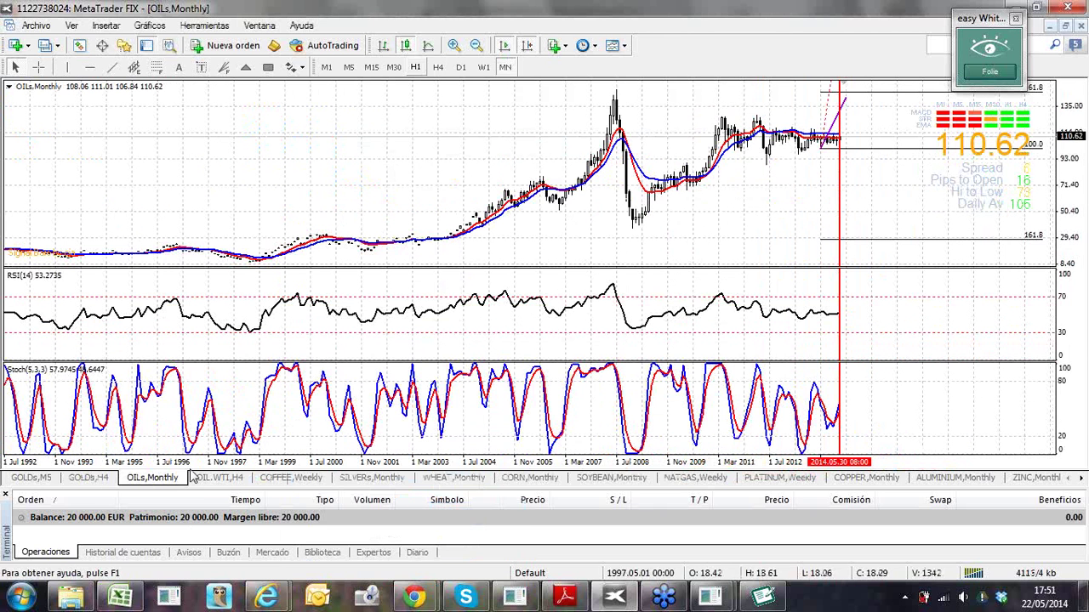
left_click(214, 479)
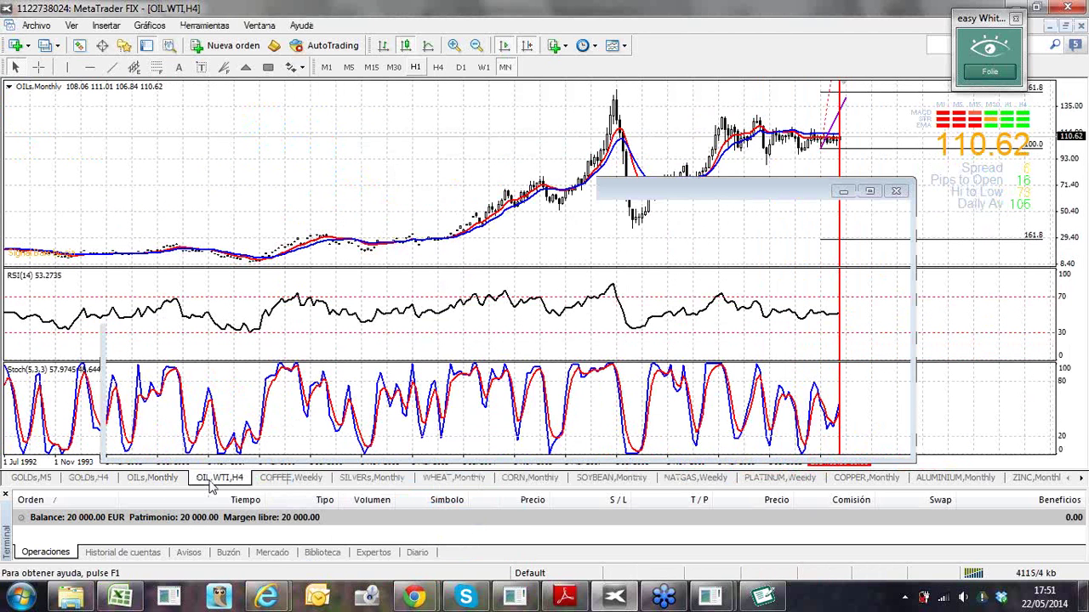
right_click(258, 210)
mouse_move(300, 341)
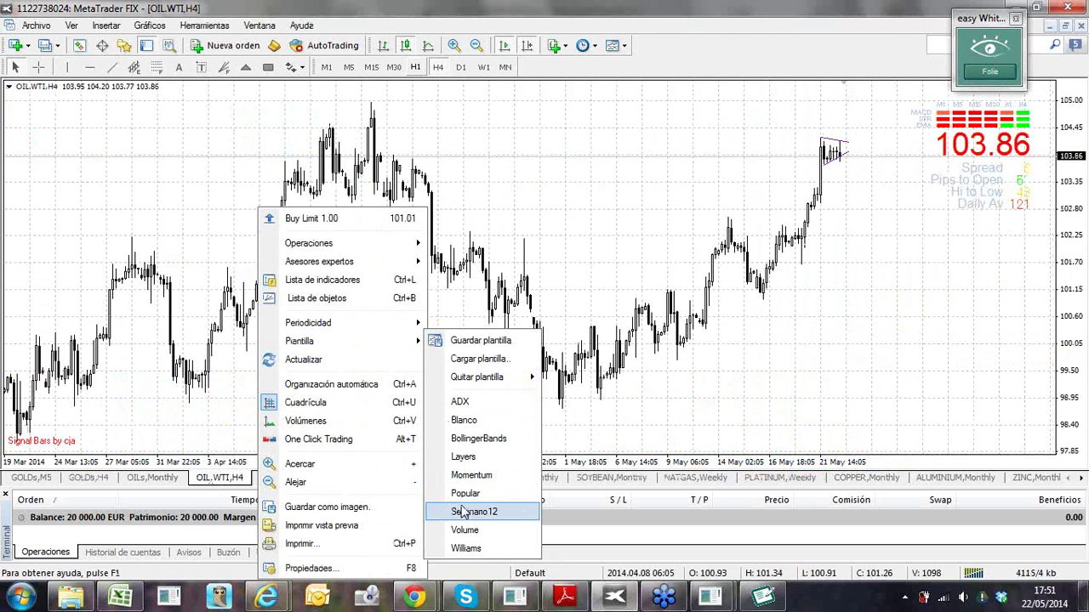
left_click(474, 511)
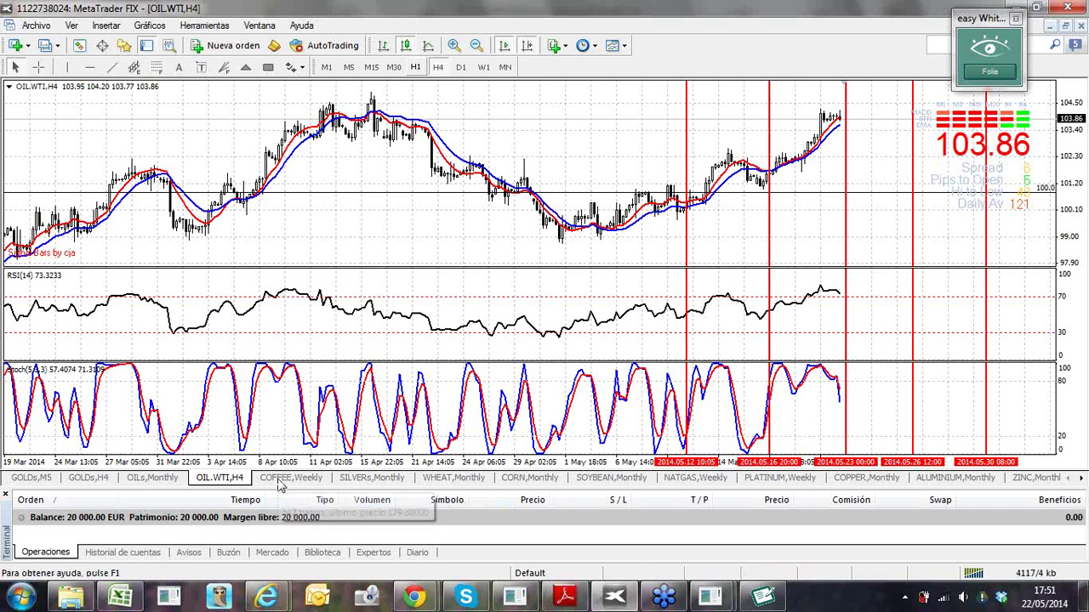
left_click(282, 478)
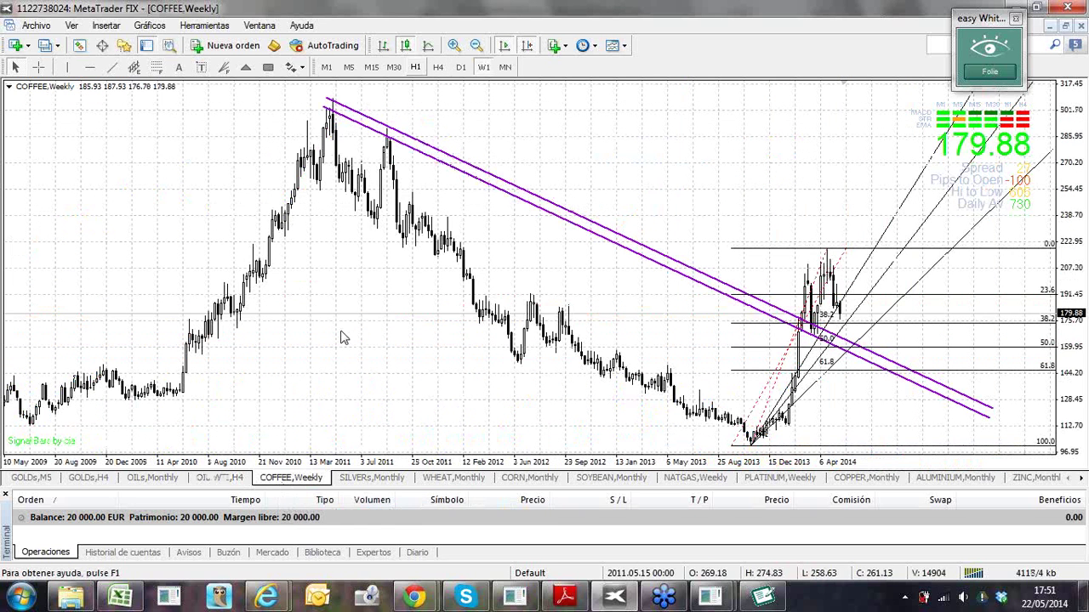
right_click(342, 335)
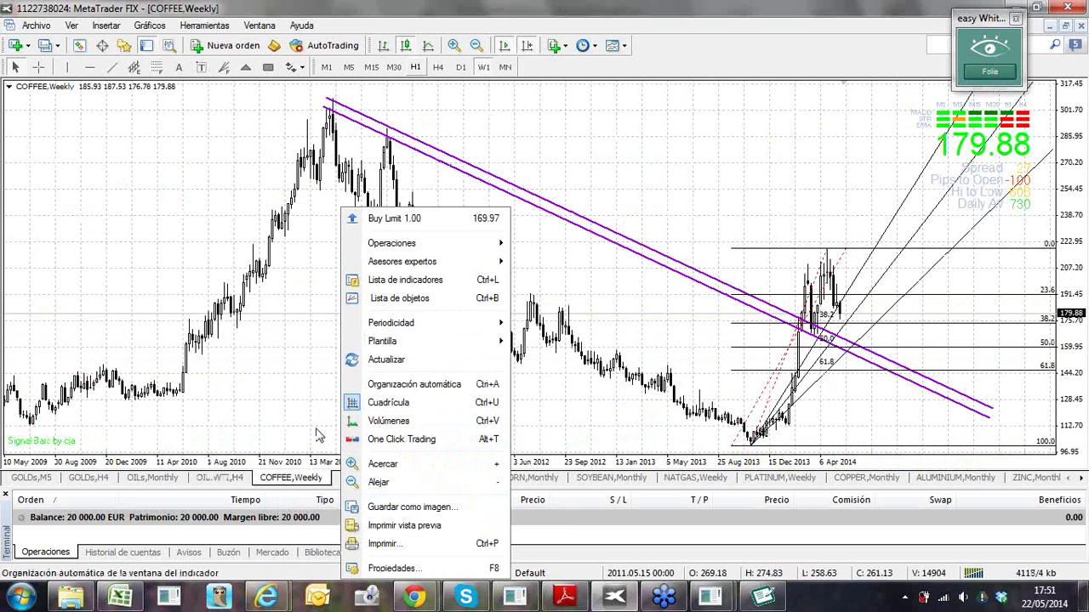
left_click(317, 435)
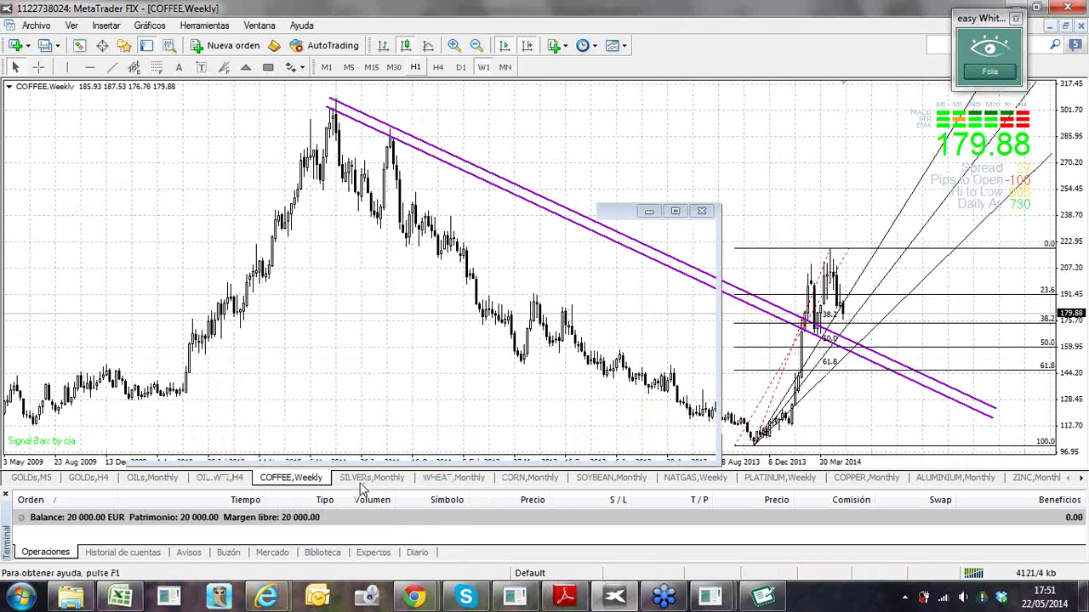
Apply the Seminario12 template to the SILVERs Monthly and WHEAT Monthly charts
left_click(366, 479)
right_click(414, 377)
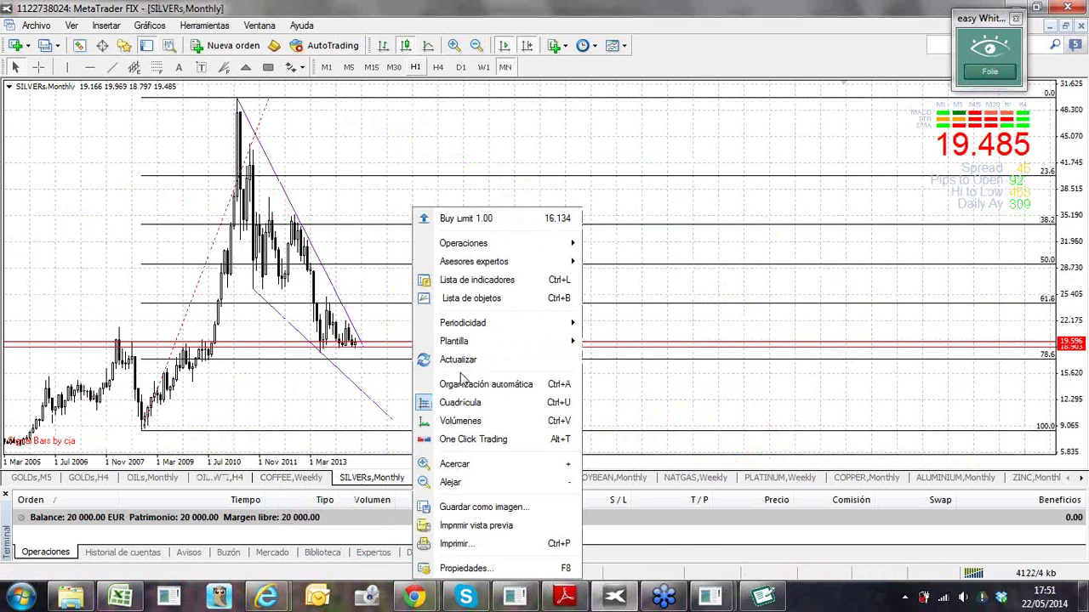
mouse_move(473, 342)
left_click(630, 511)
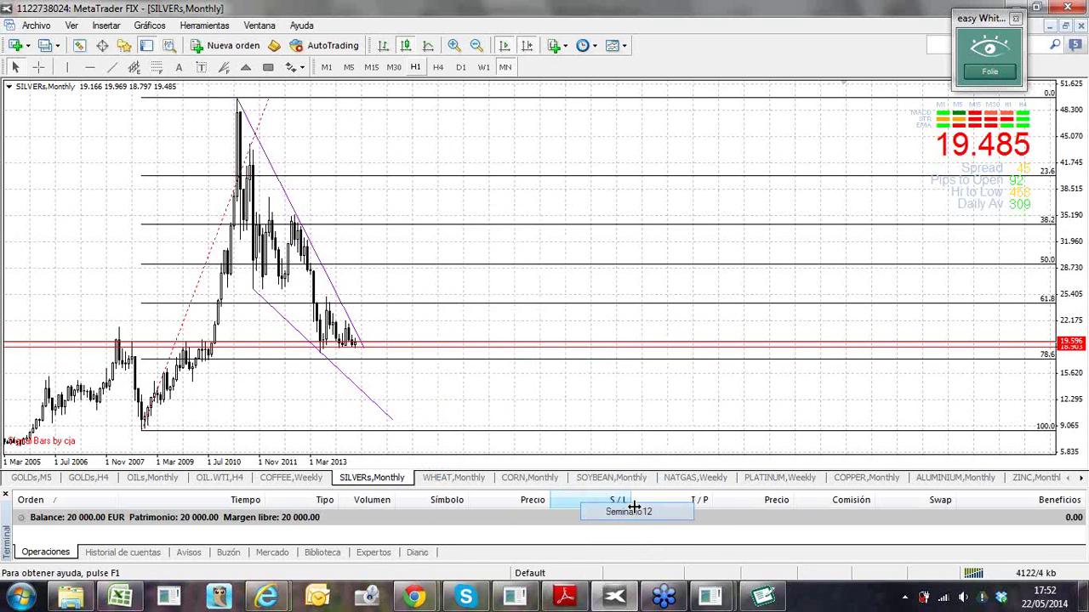
left_click(460, 478)
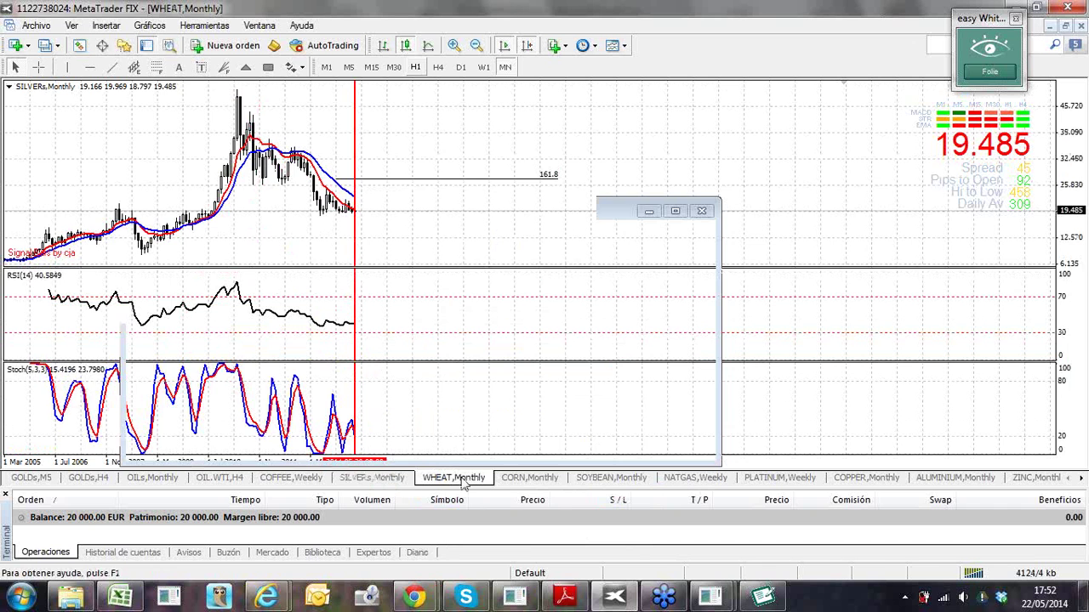
right_click(510, 227)
mouse_move(586, 344)
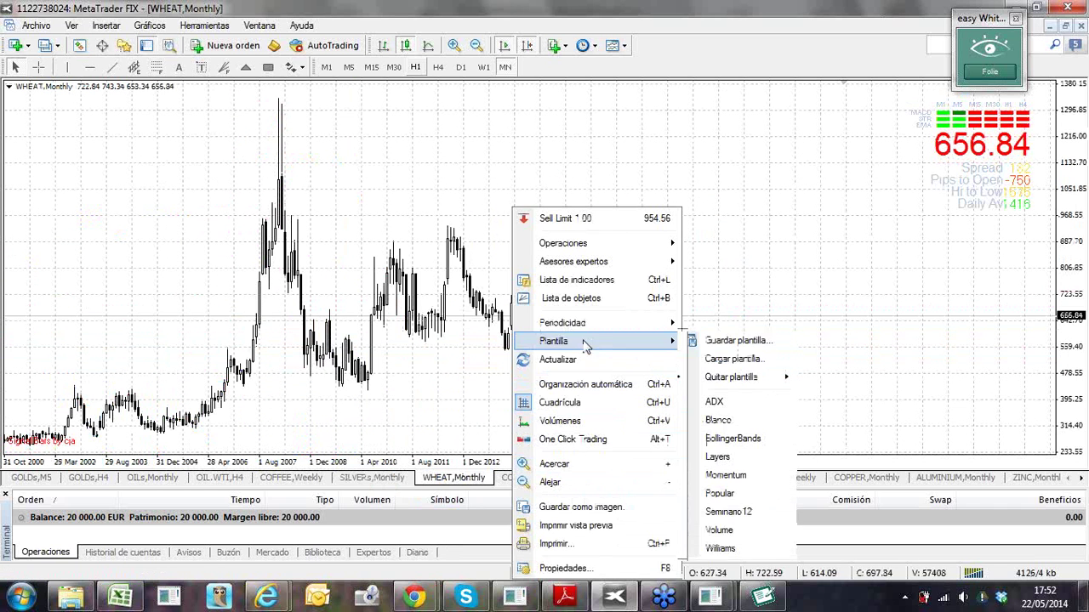
left_click(745, 512)
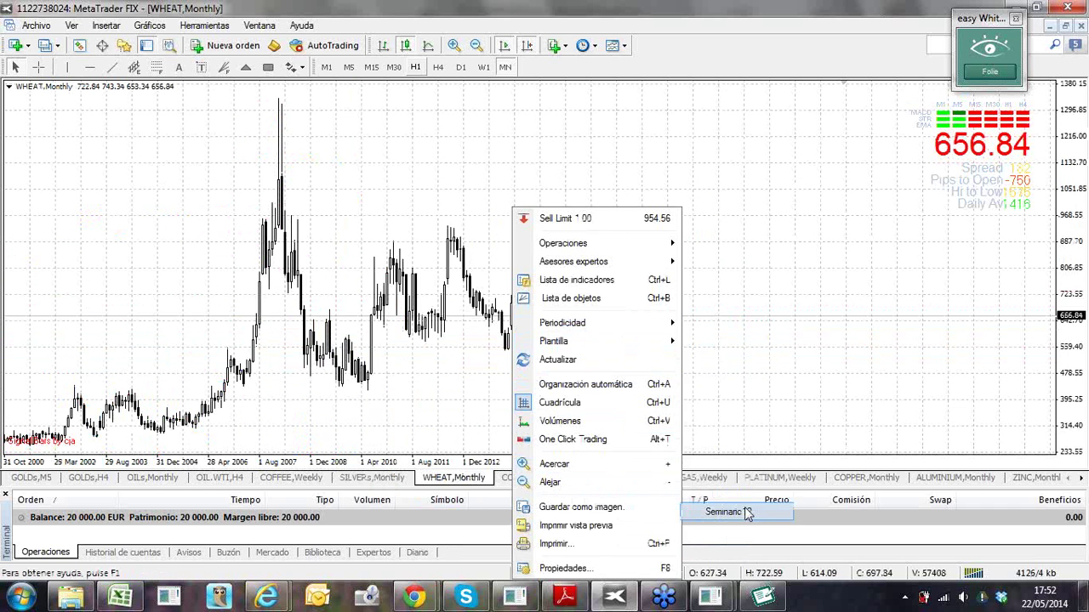
Apply the Seminario12 template to the CORN Monthly and SOYBEAN Monthly charts
left_click(549, 480)
right_click(592, 244)
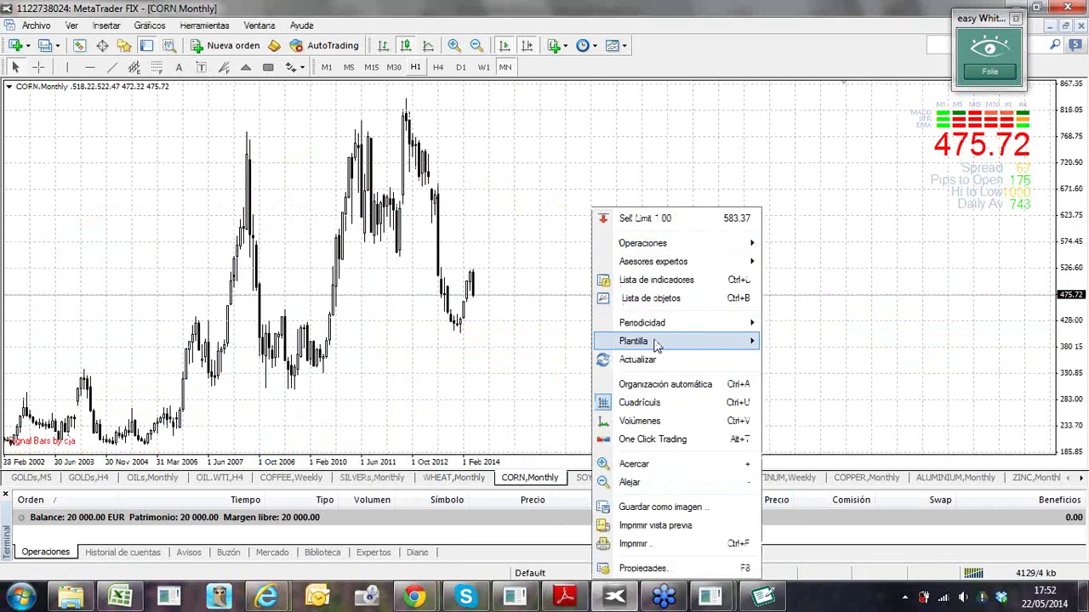
mouse_move(672, 342)
left_click(799, 511)
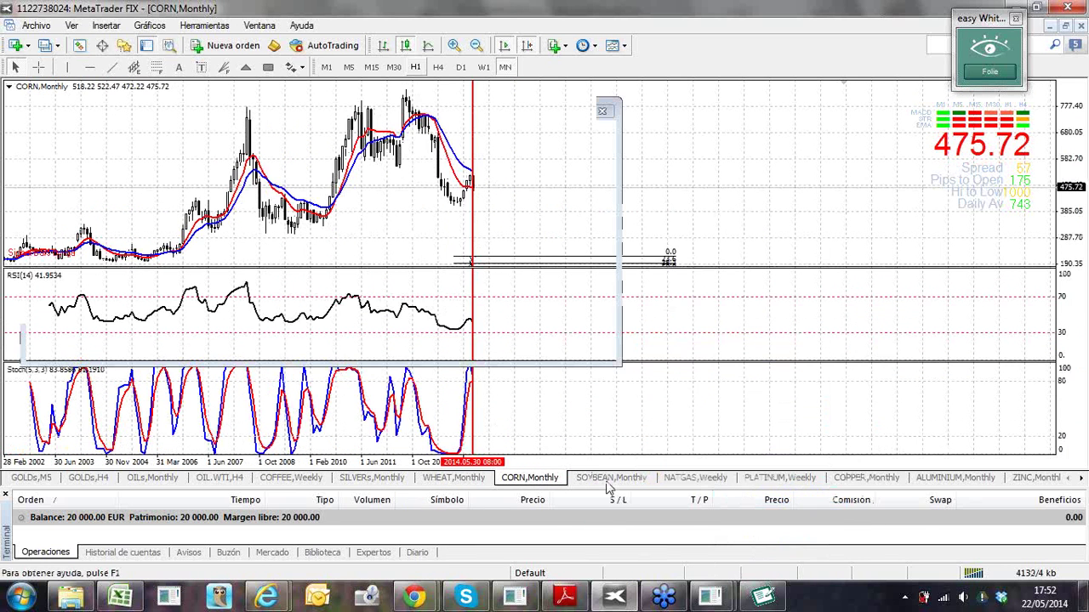
left_click(609, 478)
right_click(593, 209)
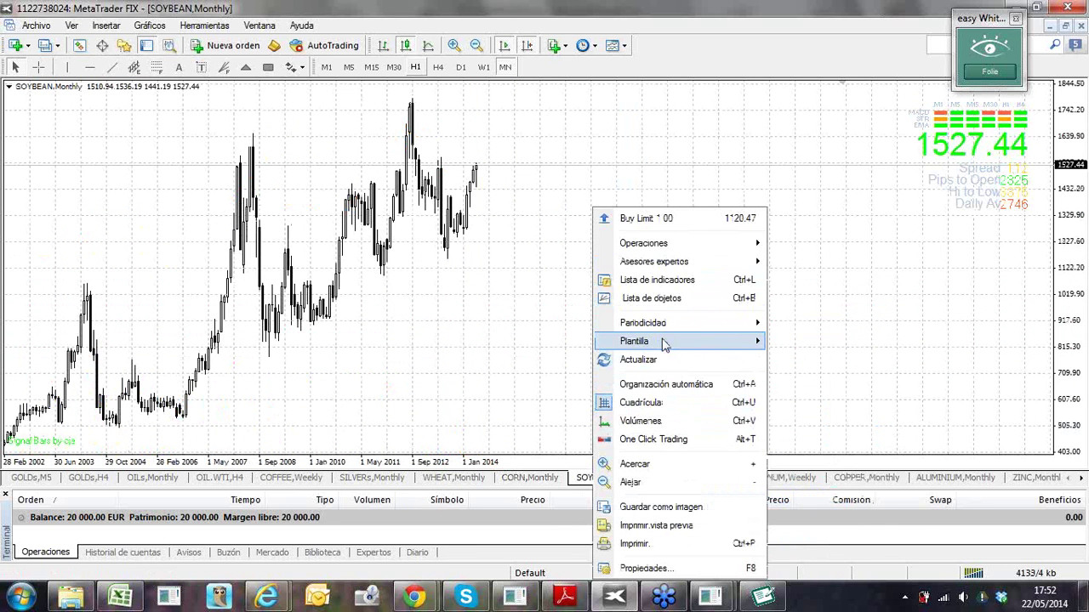
mouse_move(665, 342)
left_click(812, 514)
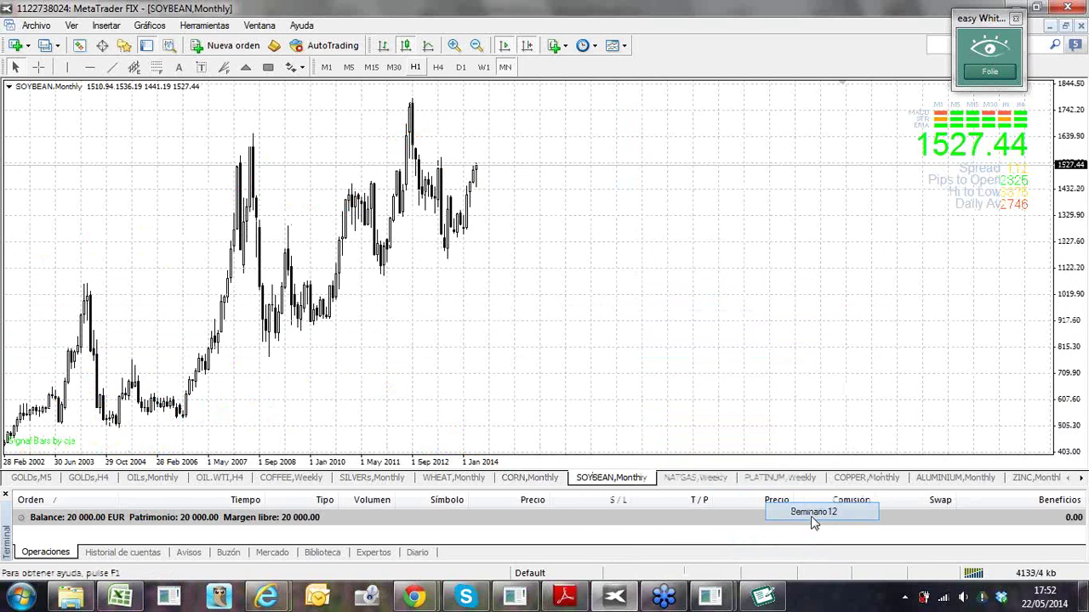
Apply the Seminario12 template to the NATGAS Weekly and PLATINUM Weekly charts
left_click(691, 478)
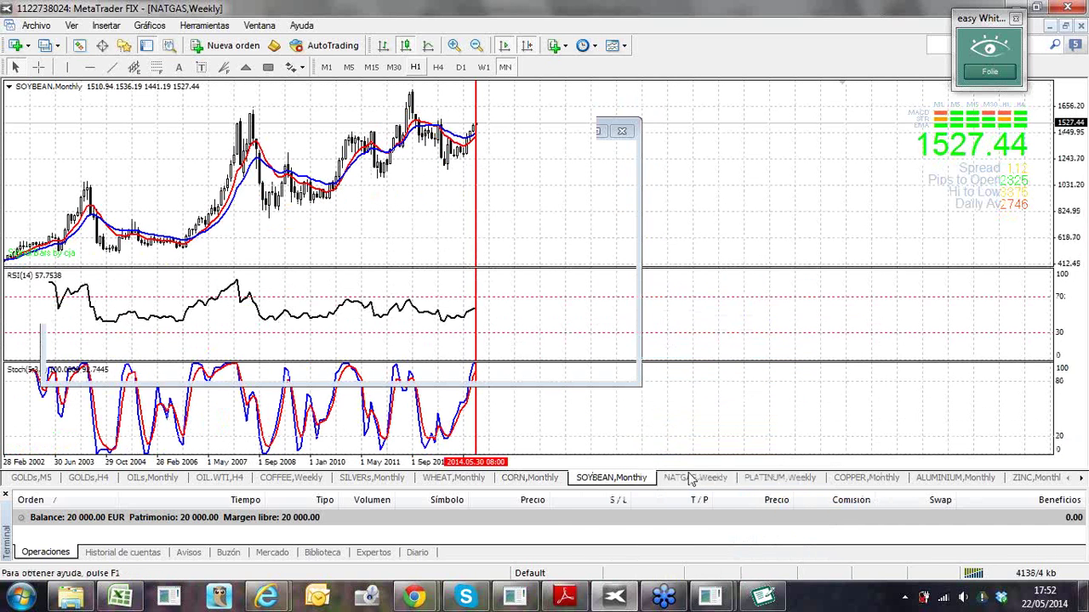
right_click(554, 210)
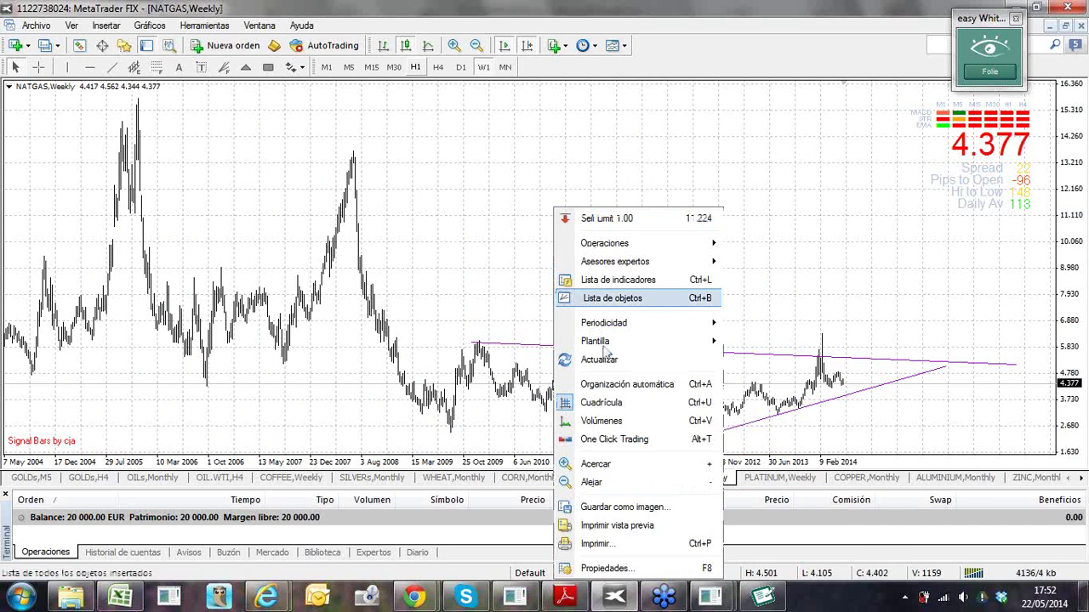
mouse_move(647, 341)
left_click(769, 513)
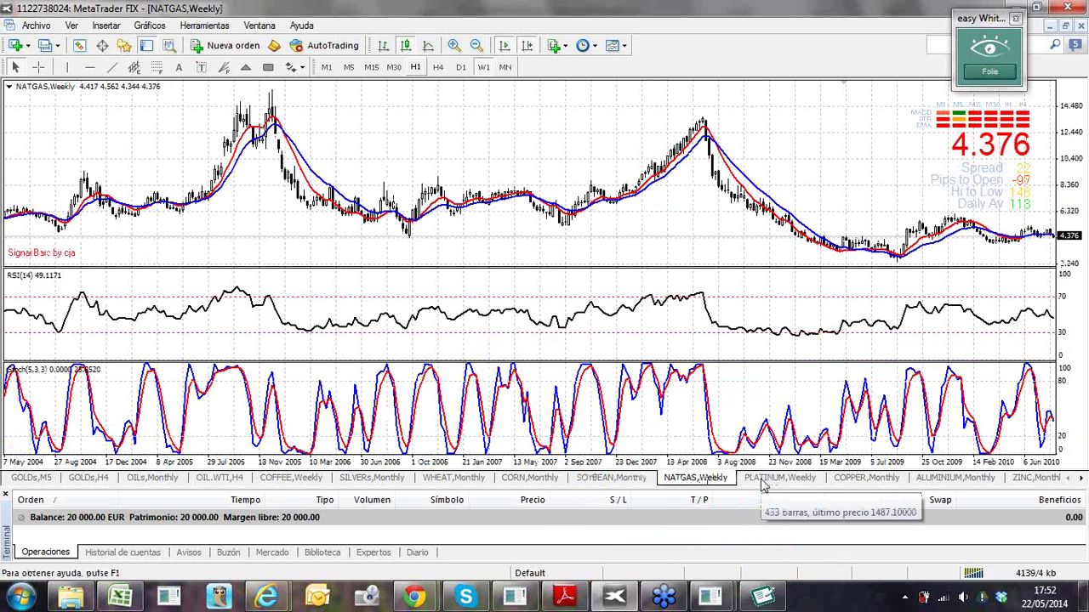
left_click(763, 483)
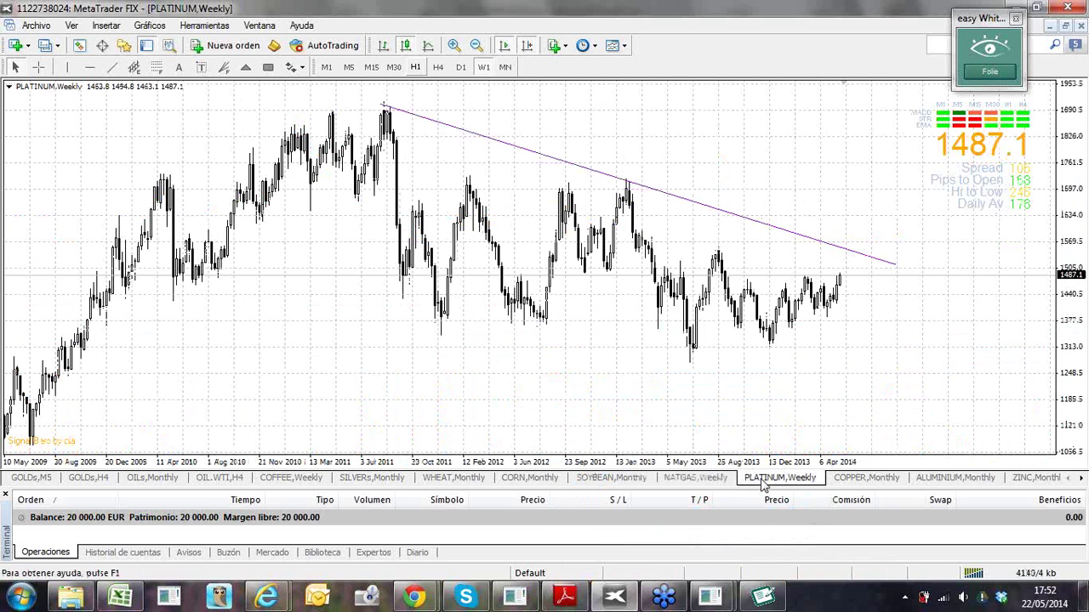
right_click(603, 209)
mouse_move(646, 341)
left_click(816, 512)
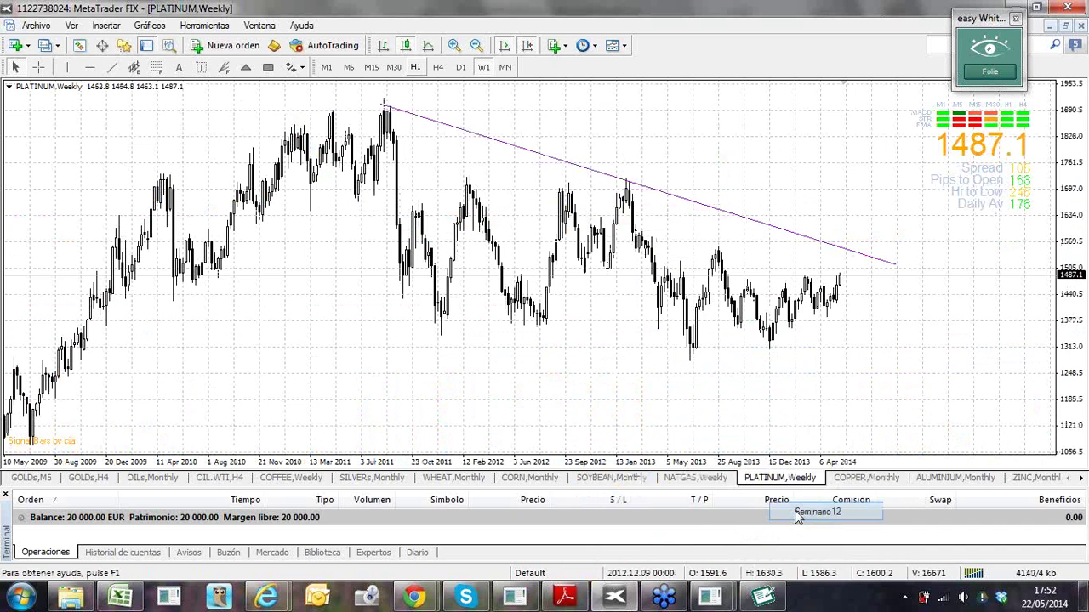
Apply the Seminario12 template to the COPPER Monthly chart and switch its timeframe to H1 and finally to H4
left_click(865, 477)
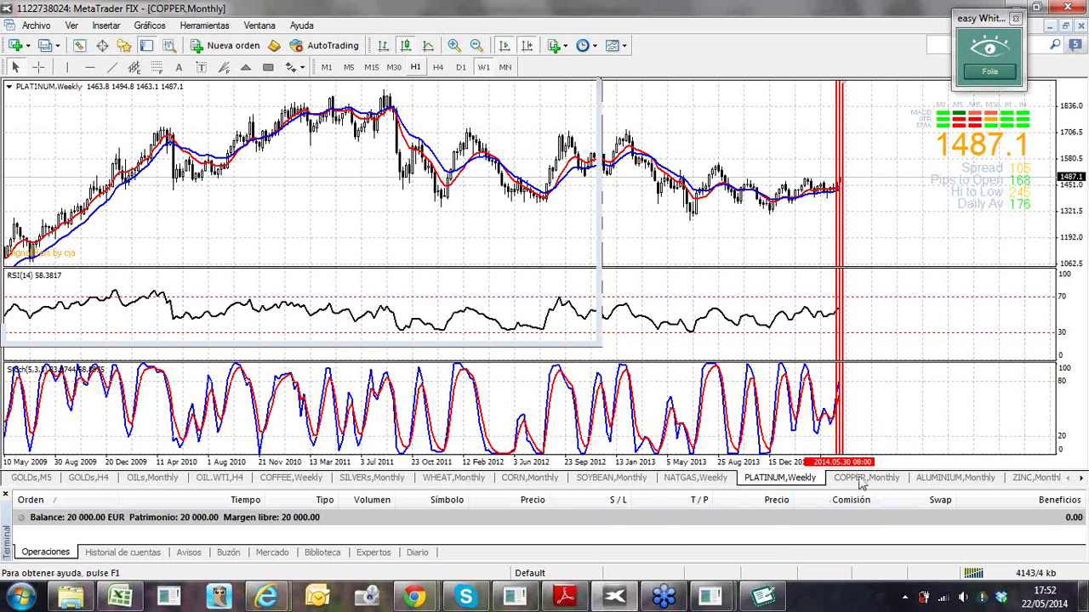
right_click(606, 323)
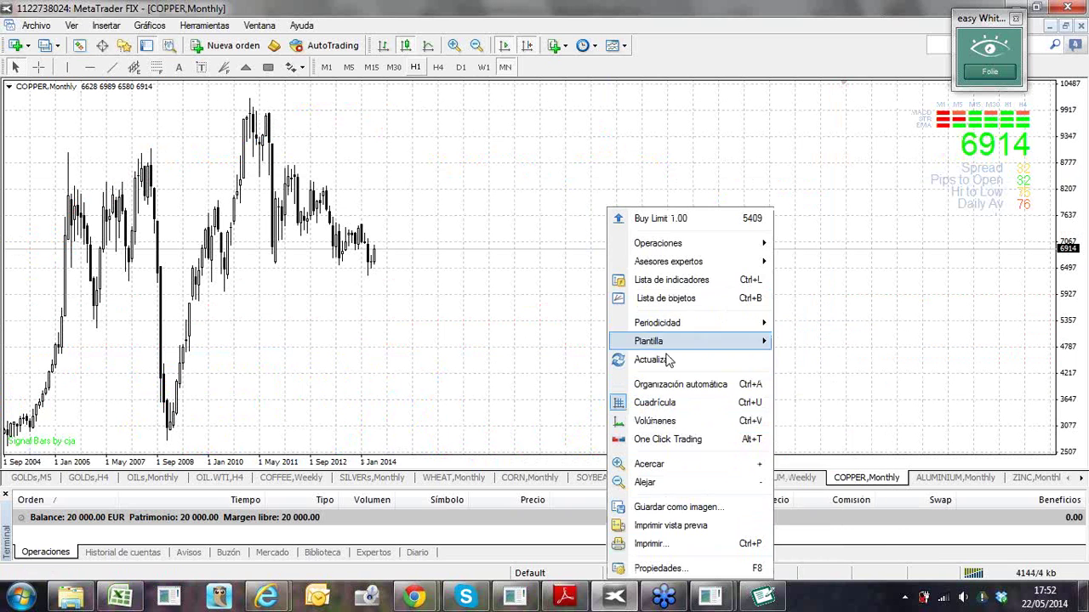
mouse_move(672, 345)
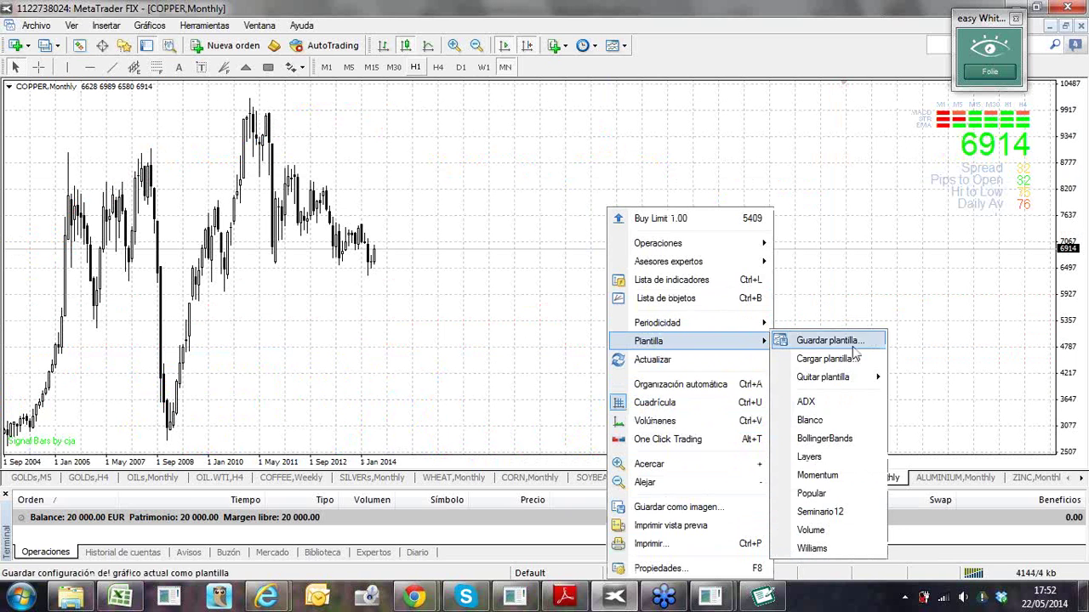
left_click(851, 512)
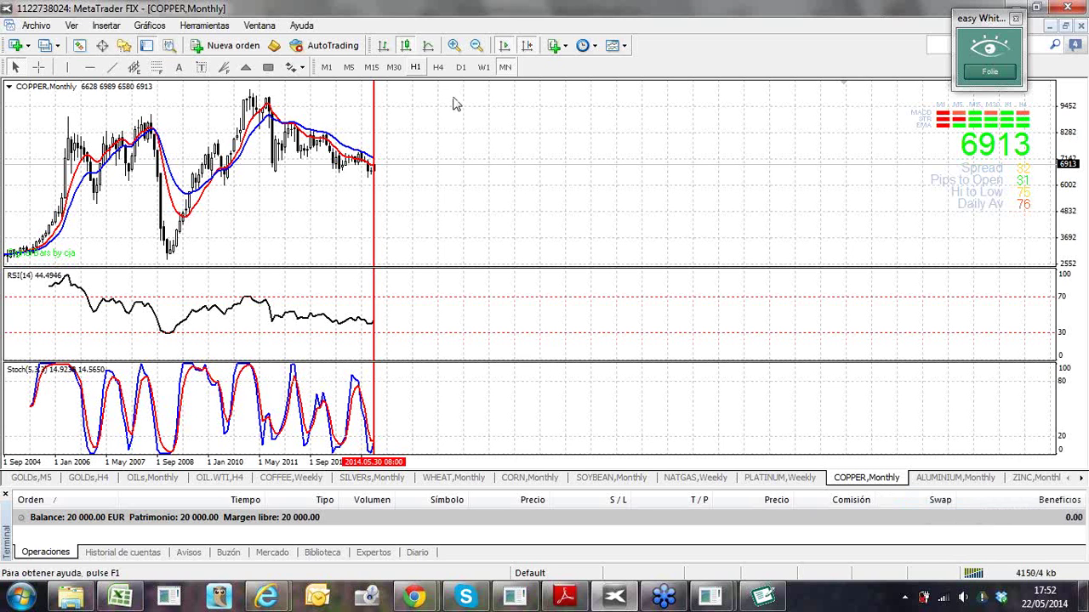
left_click(416, 68)
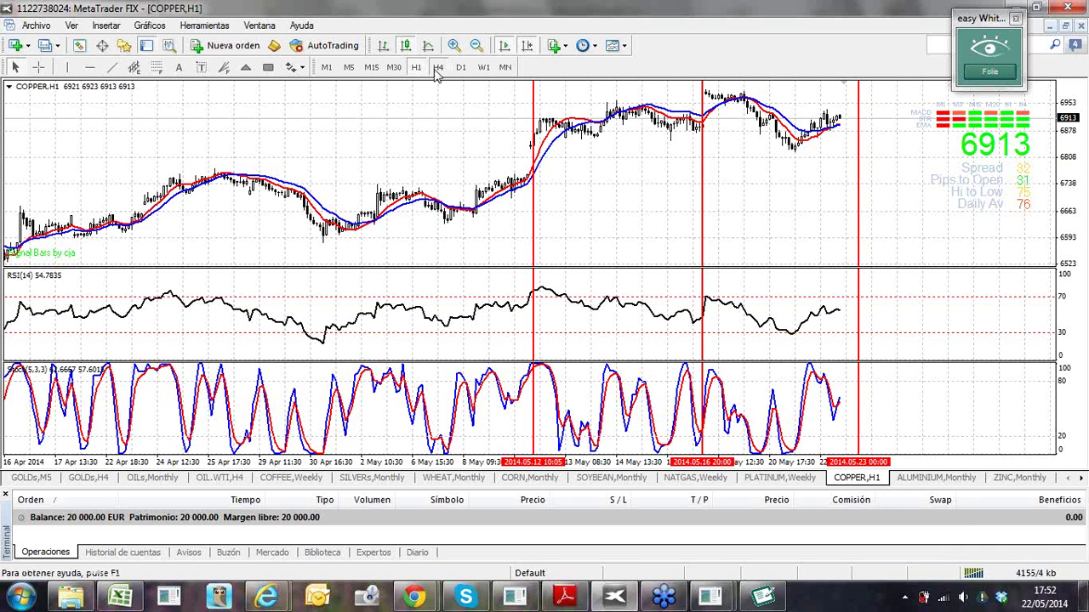
left_click(436, 70)
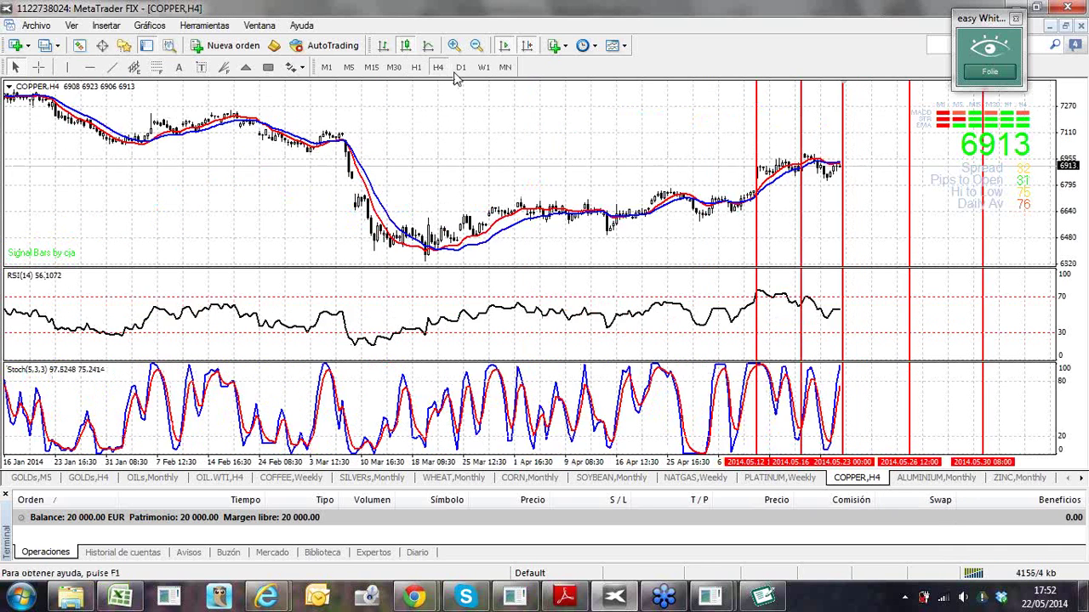
Check the current date in the system calendar and close it again
left_click(1045, 601)
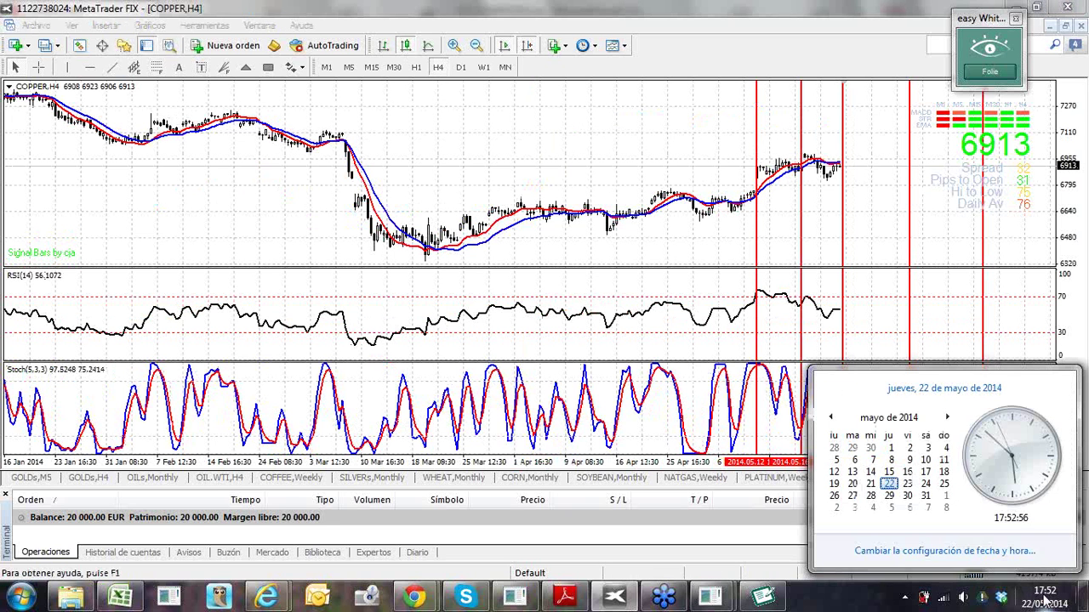
left_click(1045, 601)
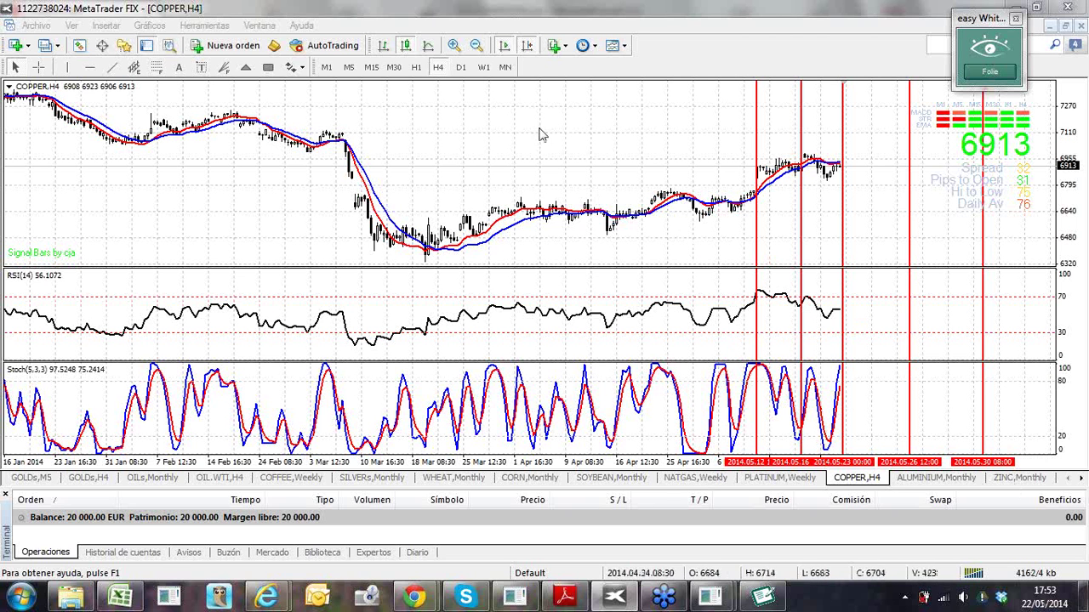
left_click(267, 68)
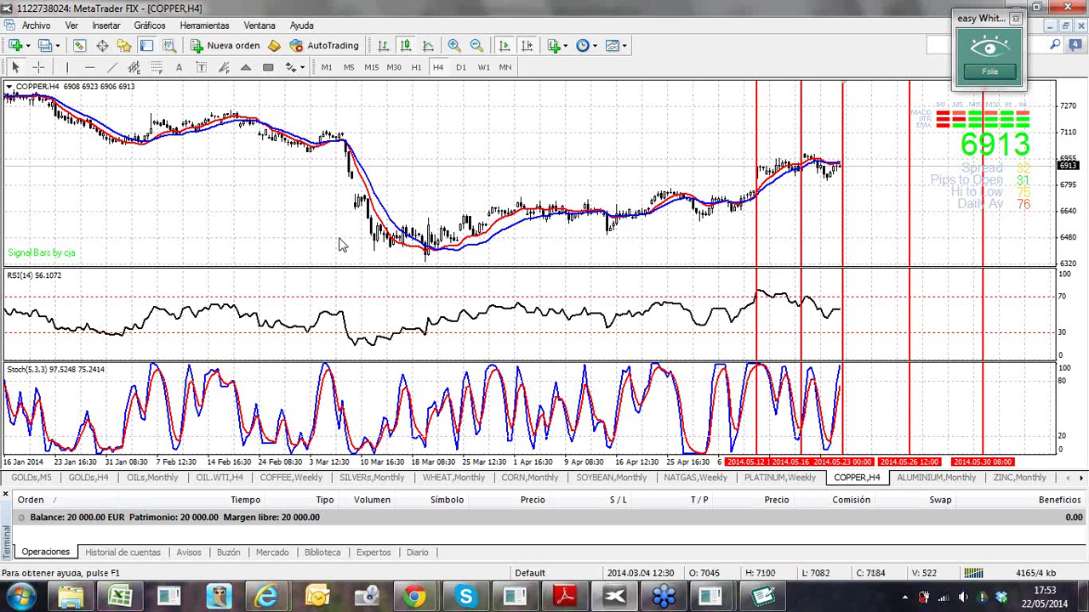
Look over the GOLDs M5 chart, return to GOLDs H4 and deselect its vertical line at 2014.05.23 00:00
left_click(43, 479)
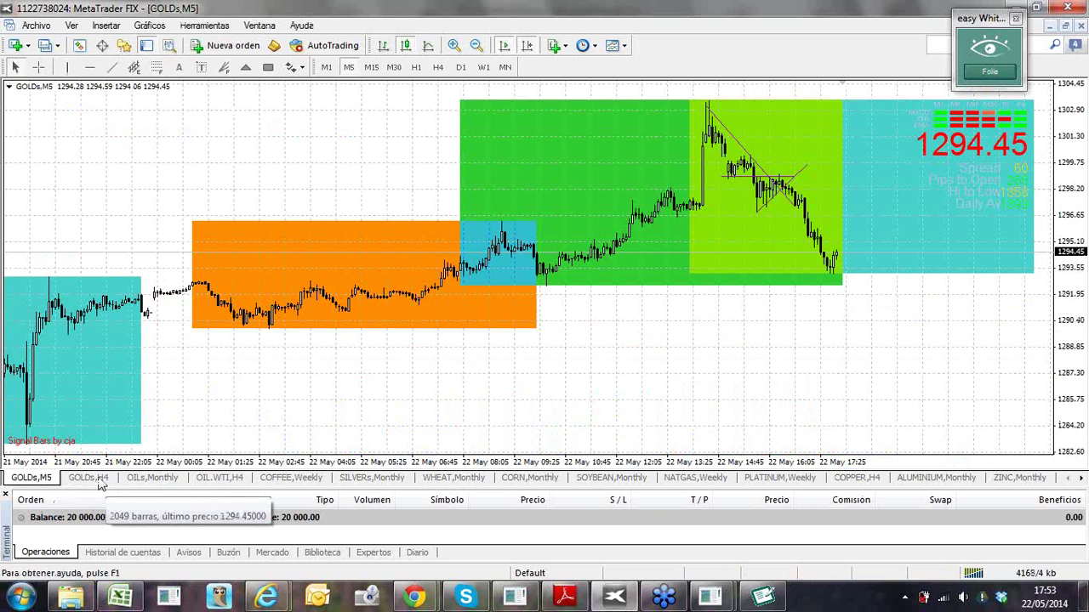
left_click(89, 478)
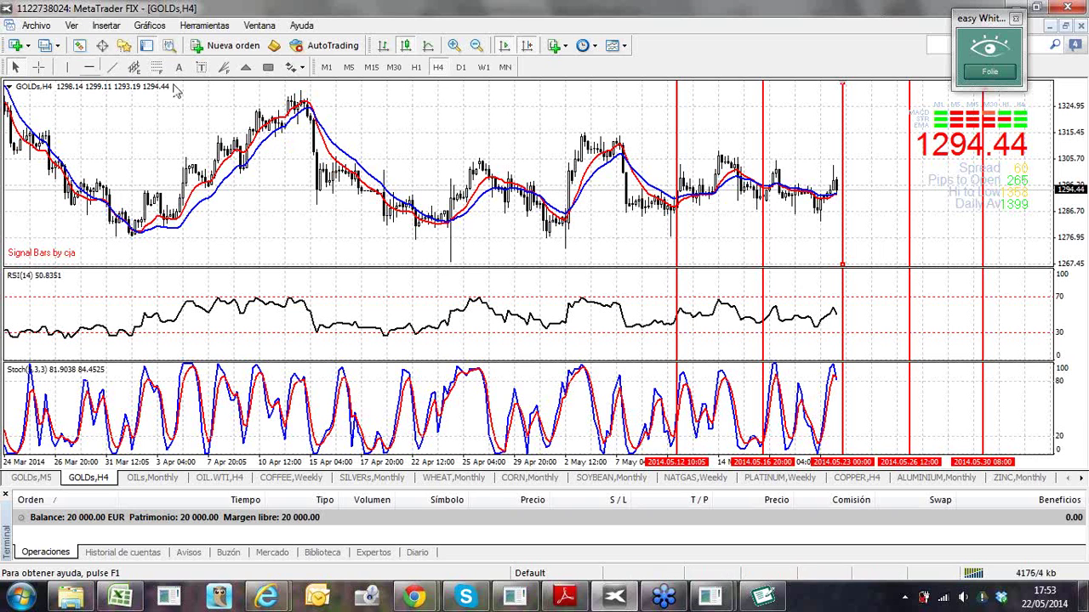
double_click(843, 223)
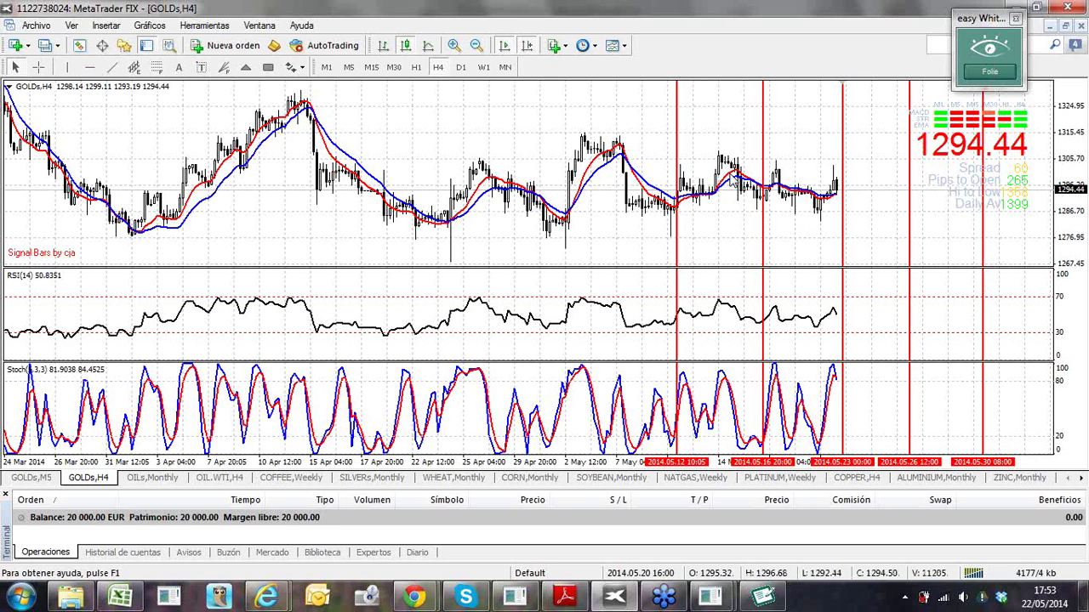
Compare the GOLDs chart on the H1, H4 and Daily timeframes, inspecting the DEMA(33) line at the 2014.05.22 daily candle up close
left_click(454, 47)
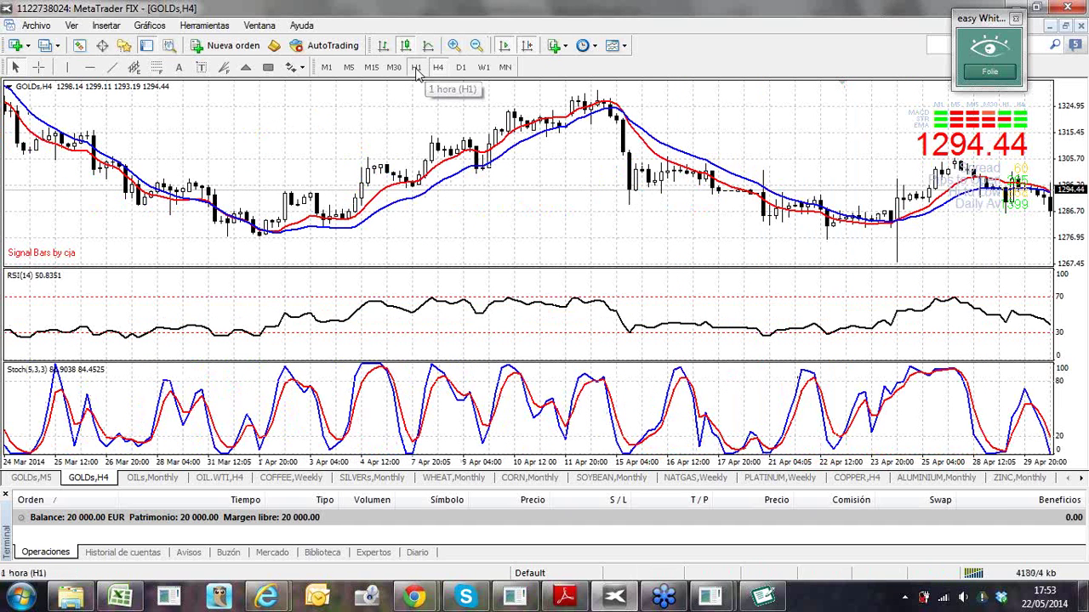
left_click(416, 68)
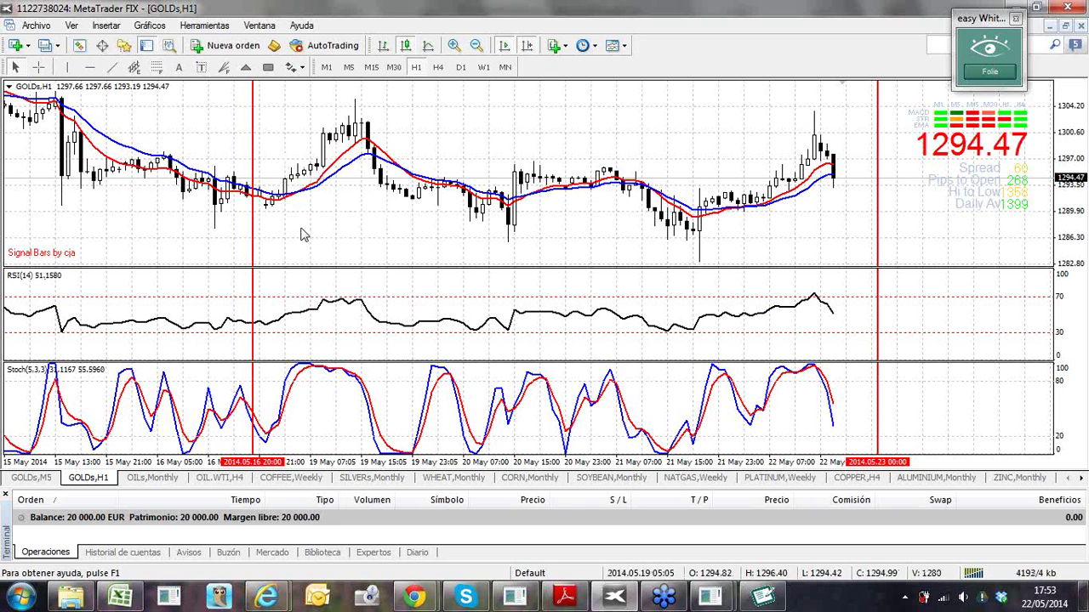
mouse_move(302, 196)
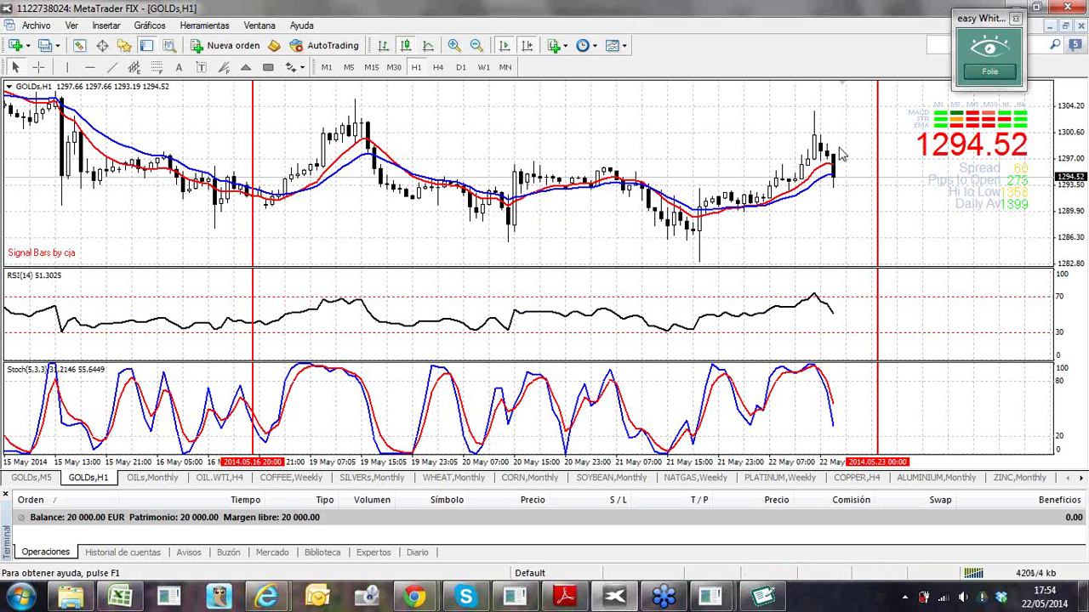
left_click(437, 69)
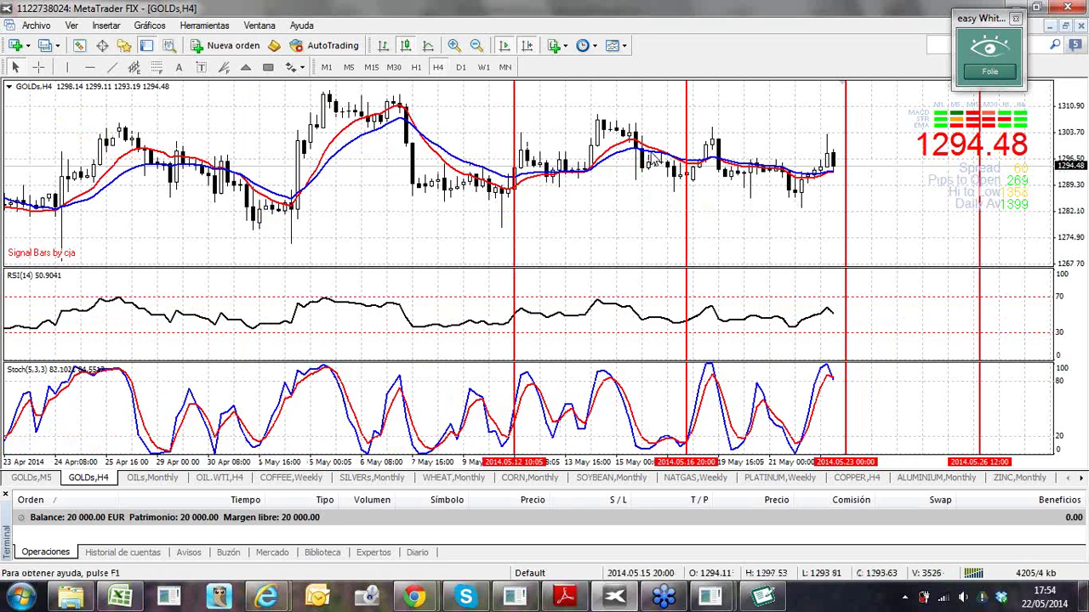
left_click(460, 68)
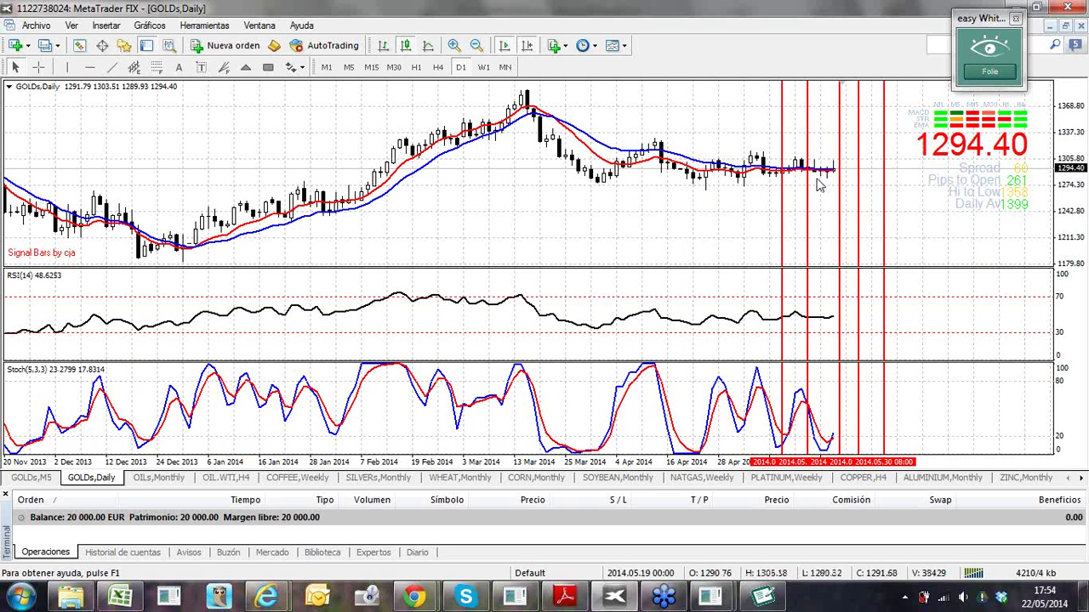
left_click(454, 47)
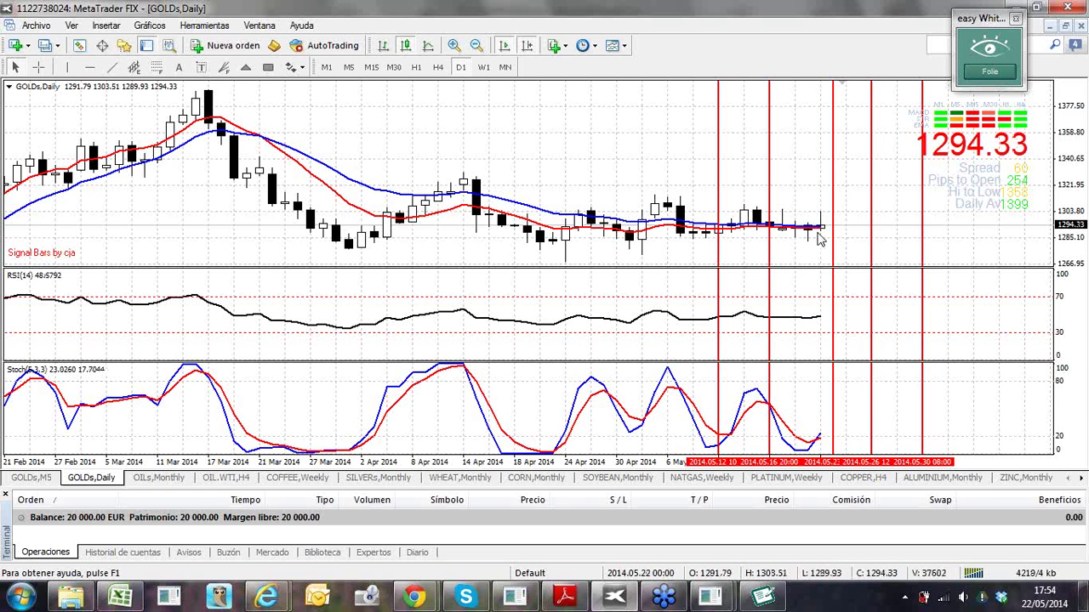
mouse_move(824, 234)
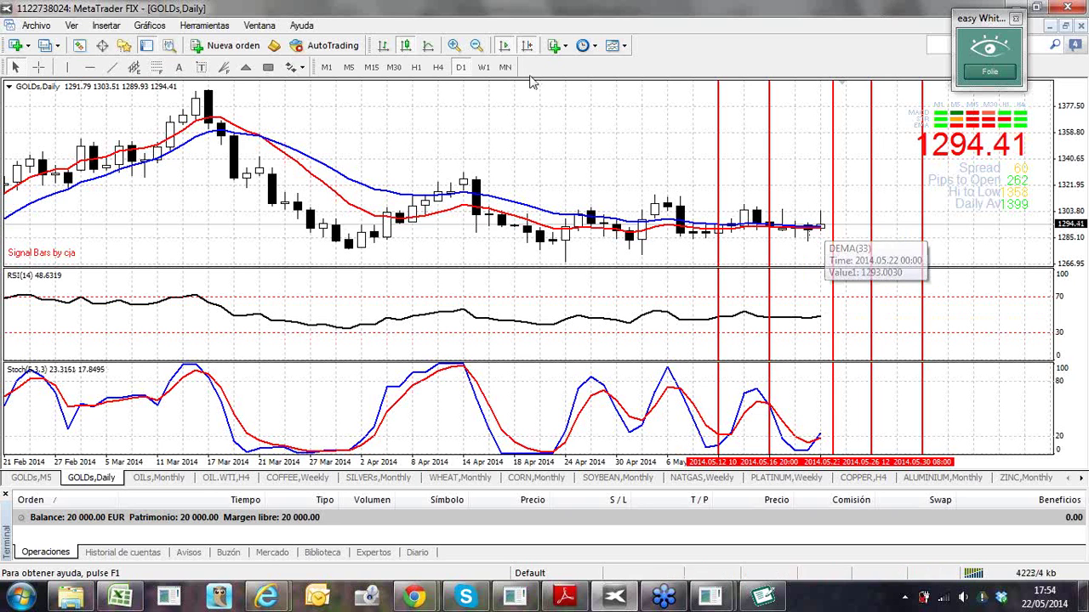
Return GOLDs to the H4 timeframe and inspect the DEMA(33) line at 2014.05.22 08:00
left_click(449, 69)
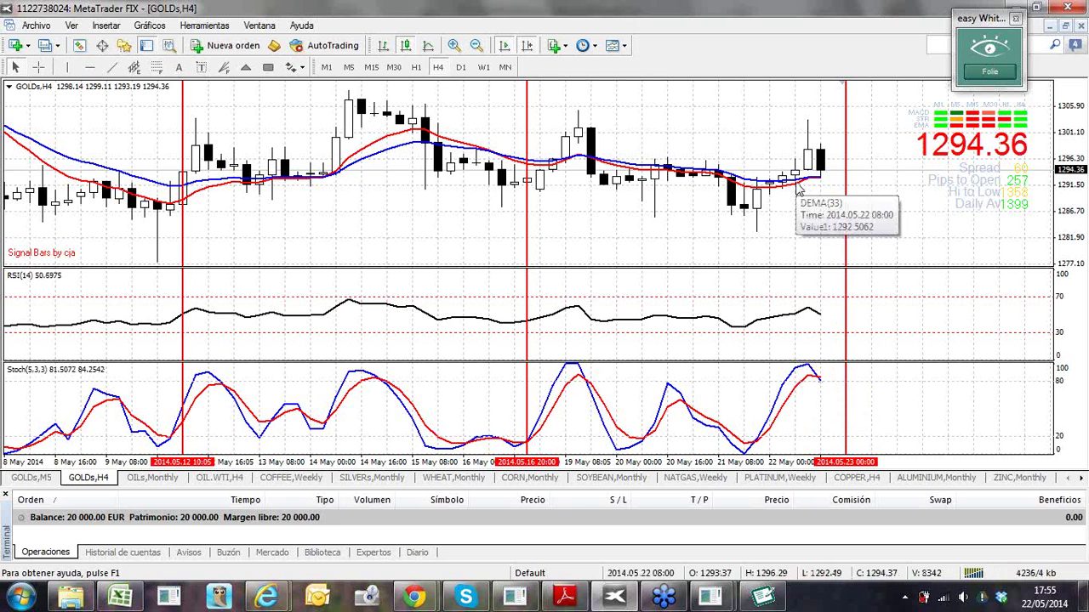
mouse_move(800, 192)
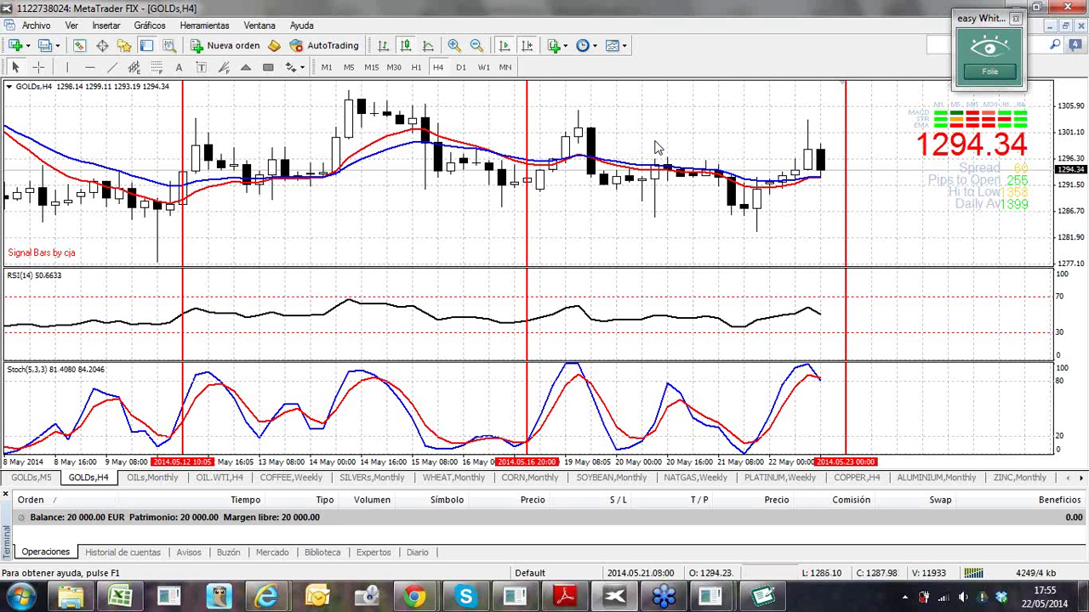
left_click(394, 67)
left_click(437, 67)
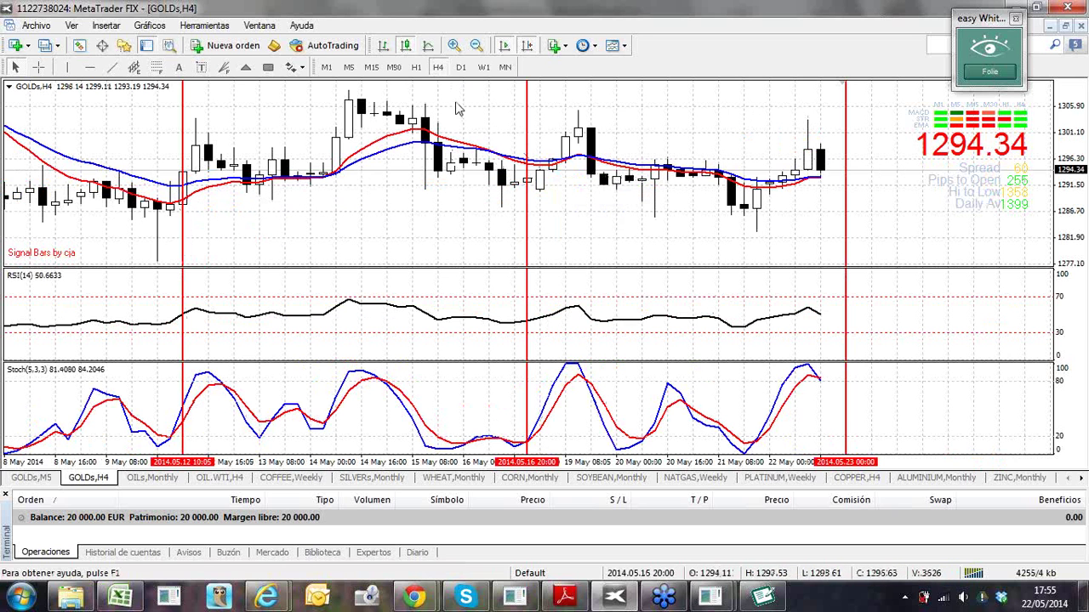
Switch GOLDs to H1 and inspect the DEMA(33) line around 2014.05.19 07:05 with the surrounding week in view
left_click(416, 67)
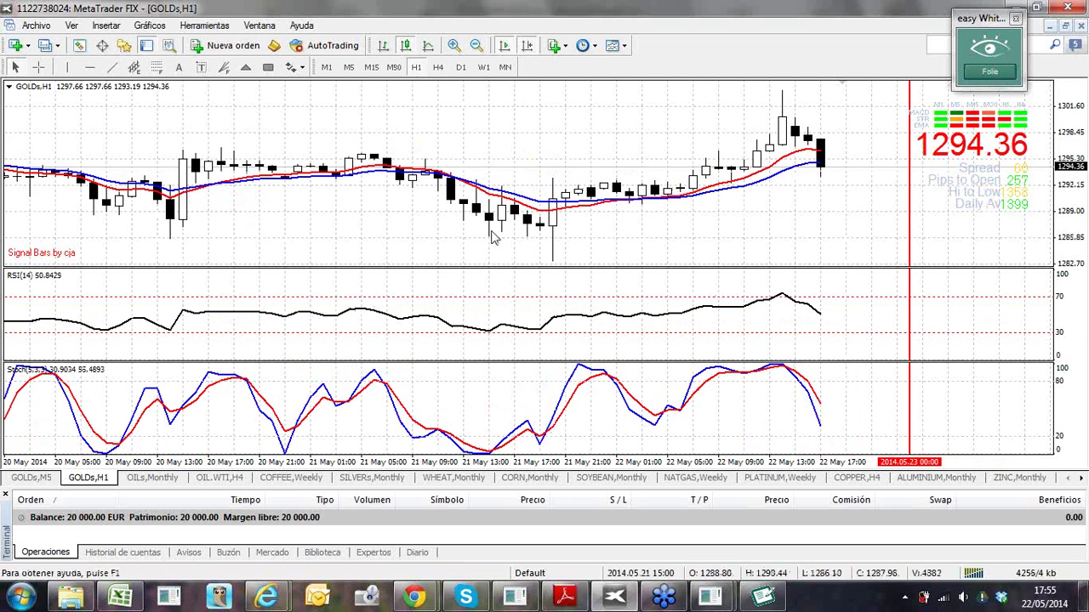
left_click(478, 47)
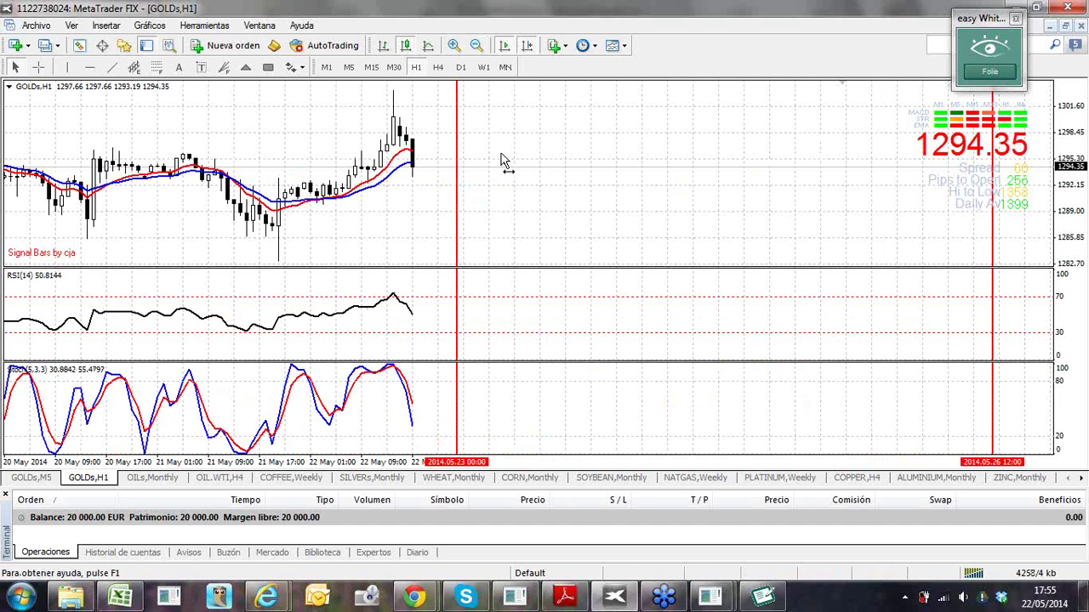
mouse_move(412, 194)
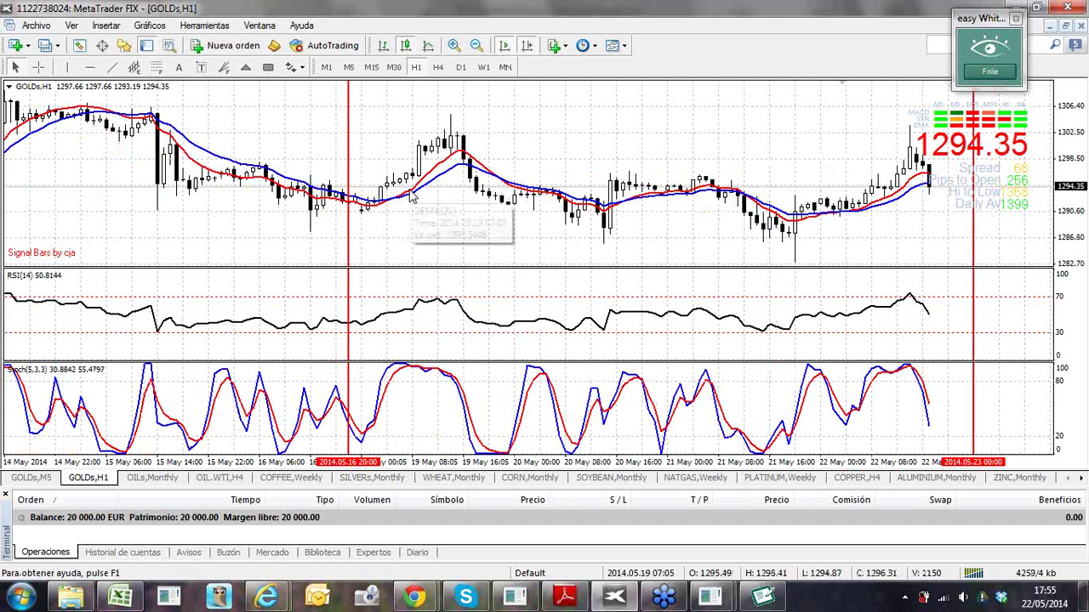
left_click_drag(411, 194, 316, 195)
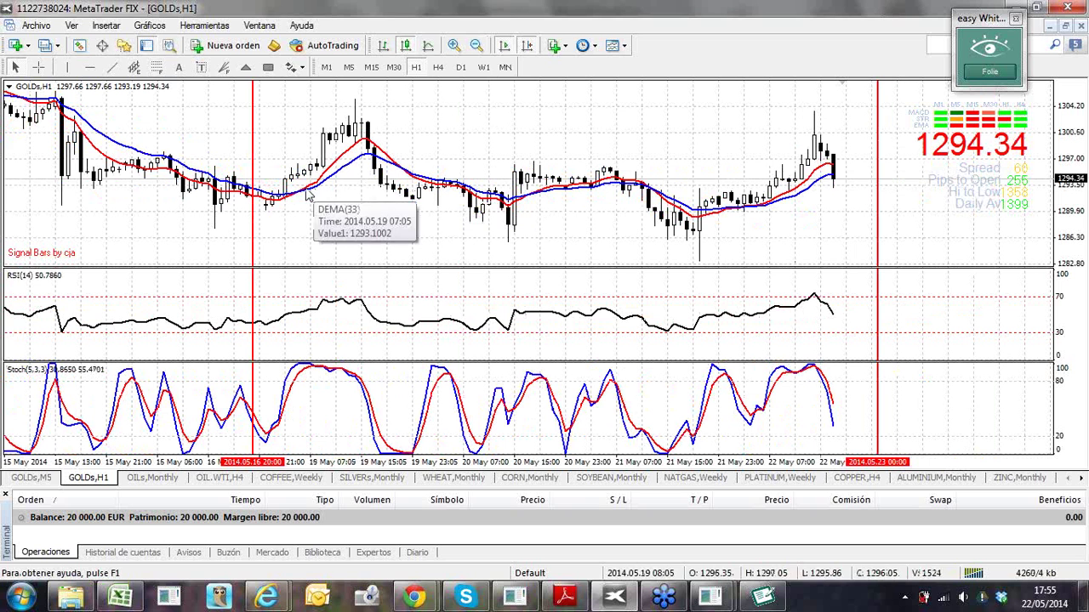
Mark the 19 May moves on the GOLDs H1 moving averages, RSI and Stochastic with five red whiteboard arrows, and clear the annotations
left_click(988, 75)
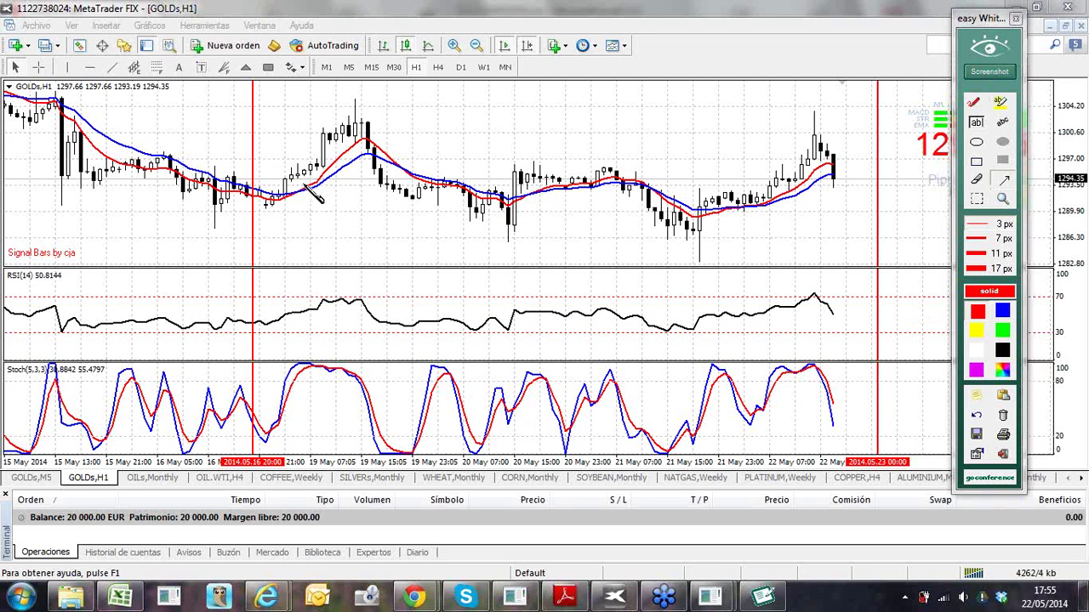
left_click_drag(277, 109, 304, 182)
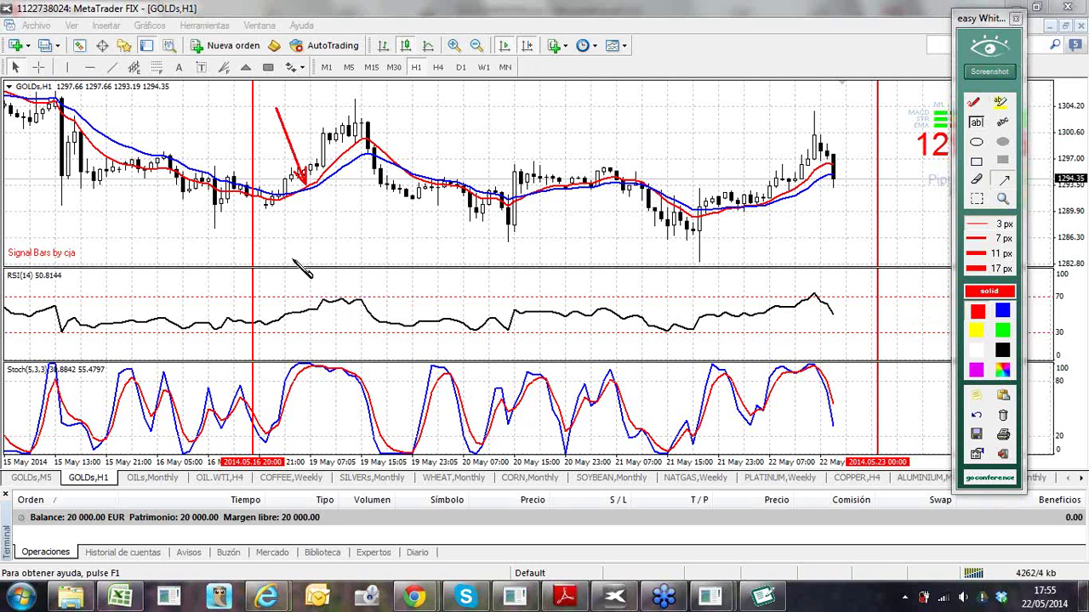
left_click_drag(293, 260, 313, 305)
left_click_drag(298, 343, 322, 367)
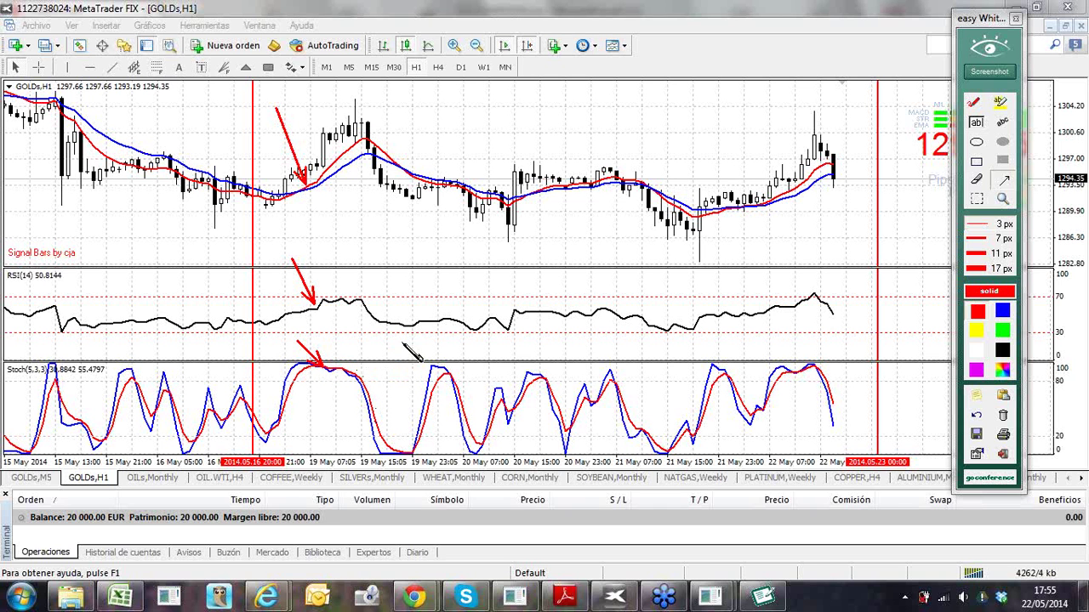
left_click_drag(403, 344, 366, 381)
left_click_drag(396, 126, 380, 155)
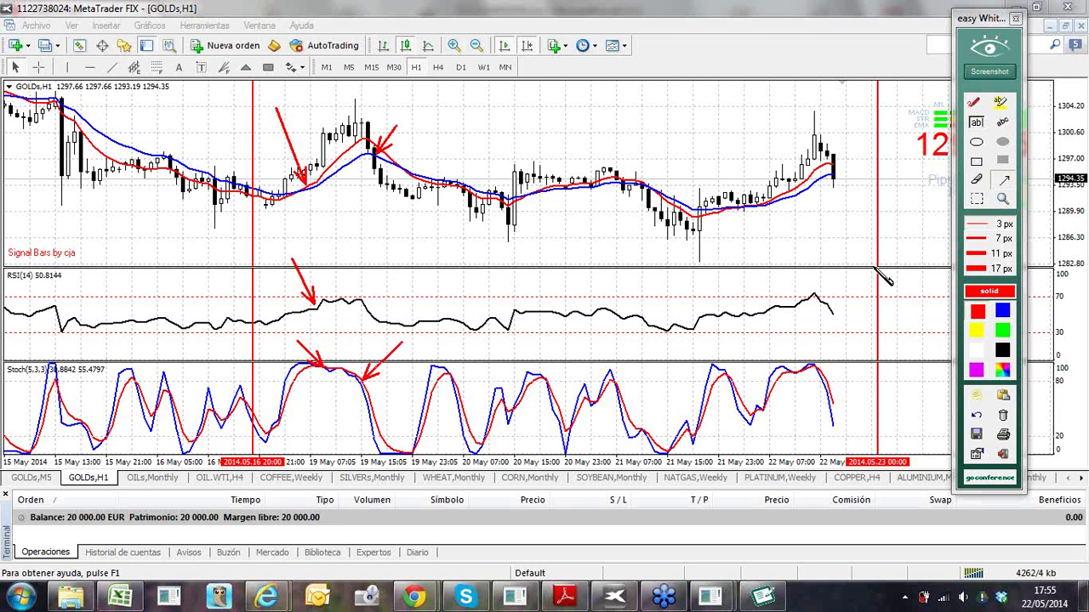
left_click(995, 76)
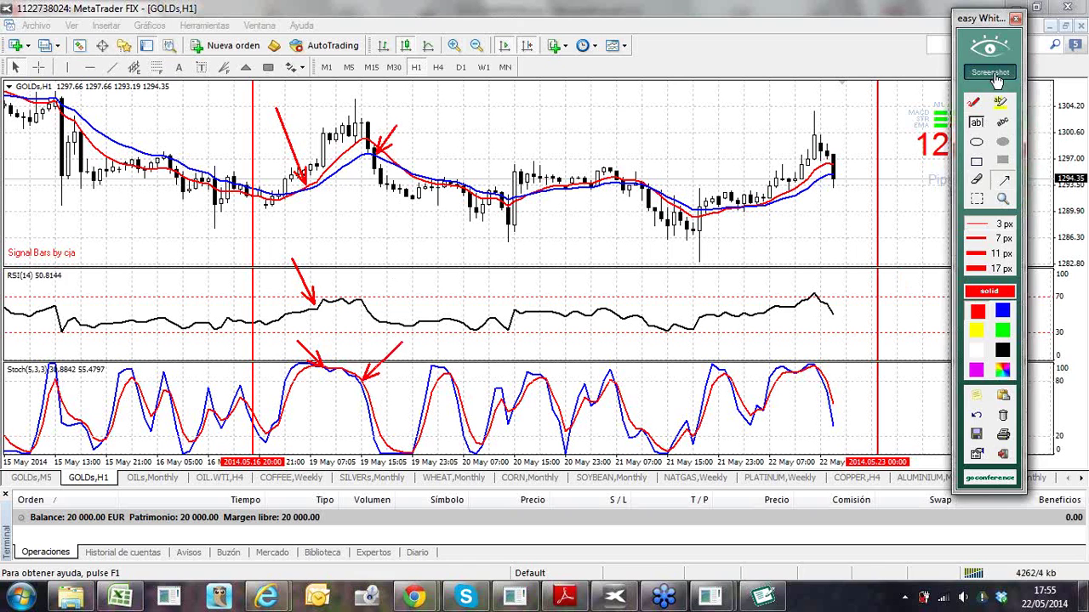
left_click(993, 75)
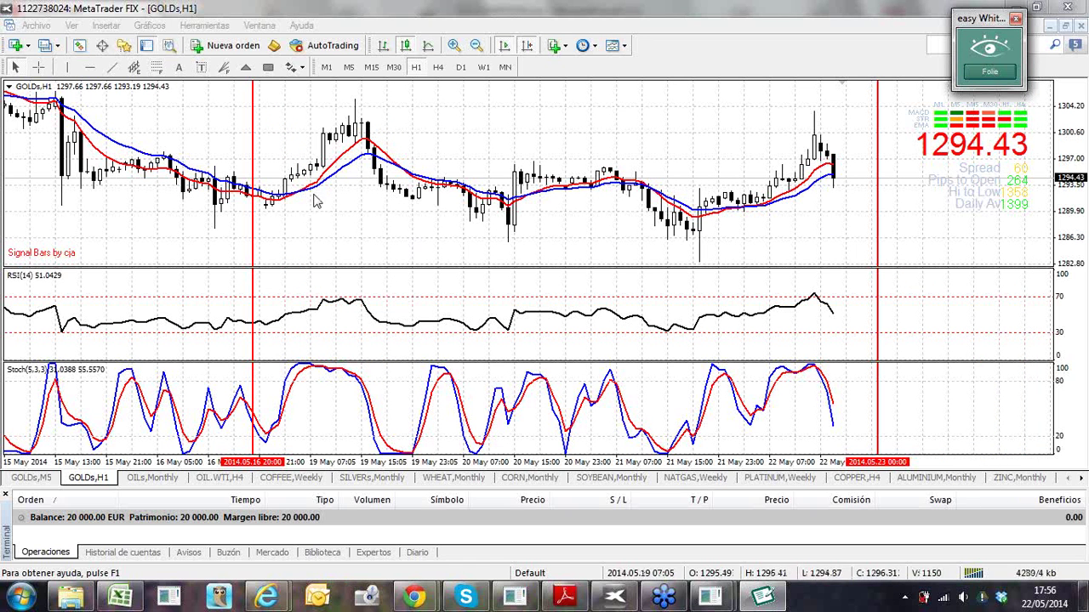
Mark five moving-average crossovers between 19 and 22 May on the GOLDs H1 chart with red whiteboard arrows, and clear the annotations
left_click(991, 73)
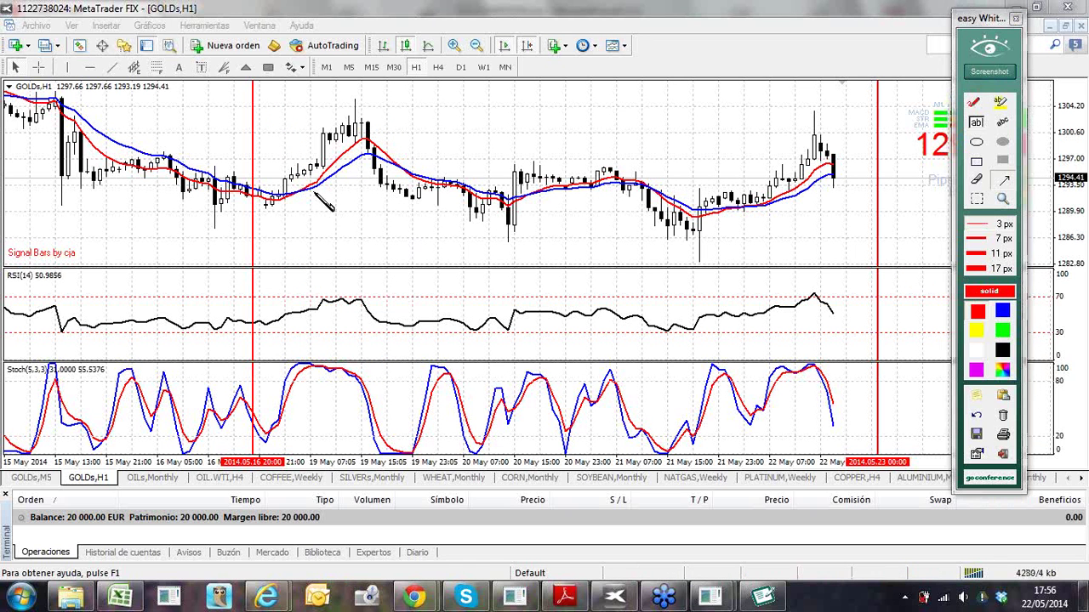
left_click_drag(307, 185, 306, 186)
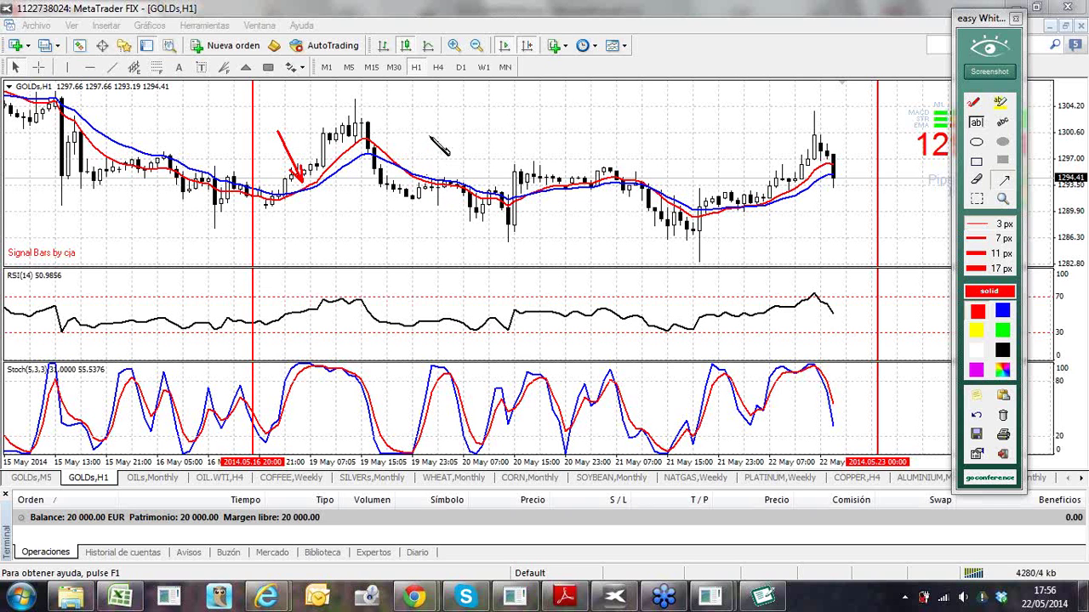
left_click_drag(431, 136, 417, 172)
left_click_drag(549, 260, 532, 199)
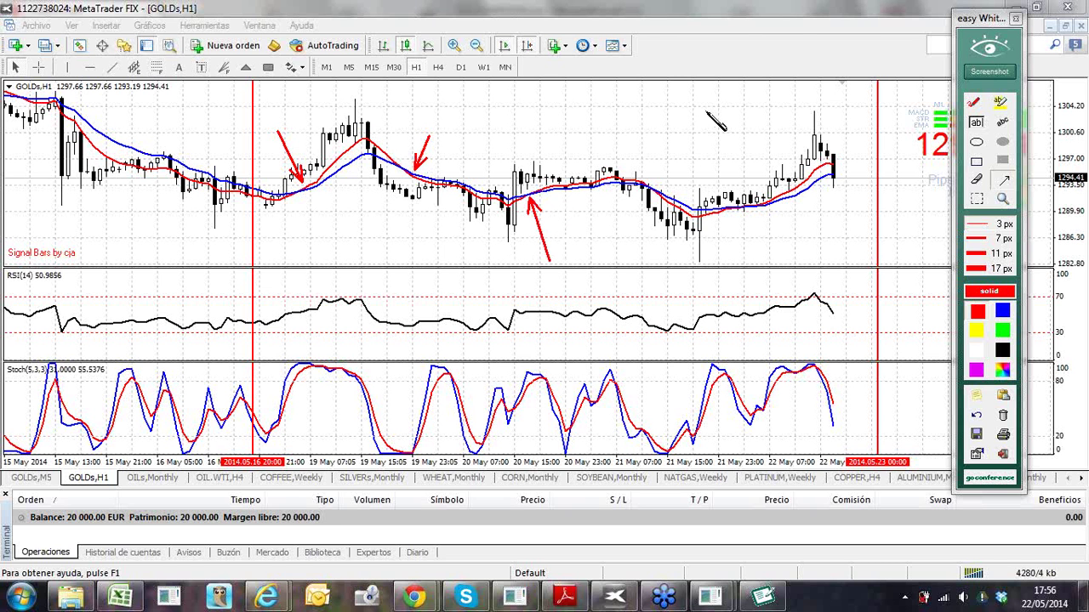
left_click_drag(704, 111, 662, 184)
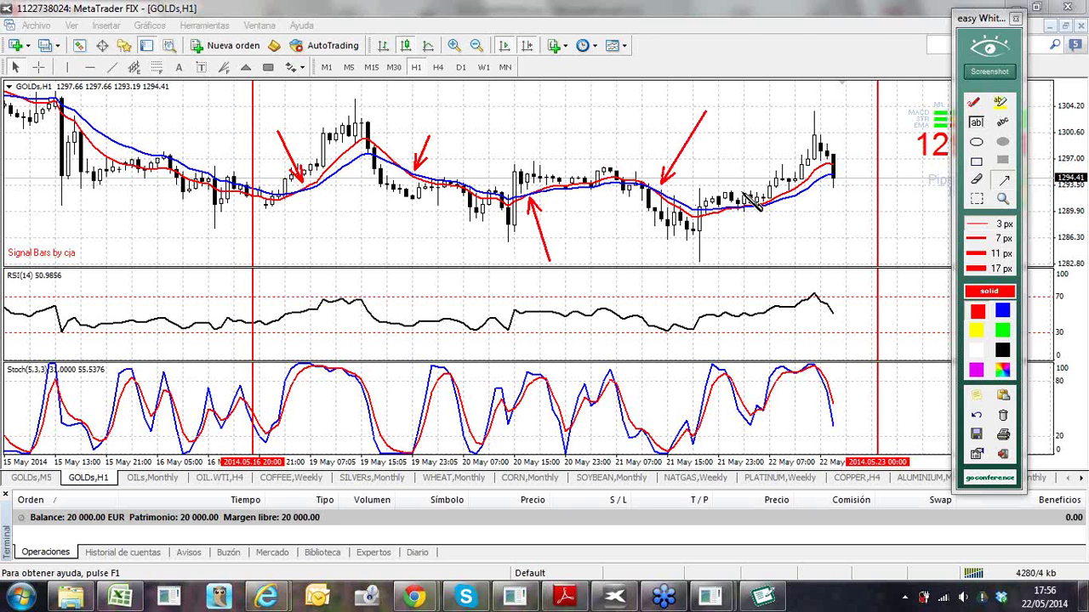
mouse_move(720, 121)
left_mouse_down()
mouse_move(750, 224)
mouse_move(740, 209)
left_mouse_up()
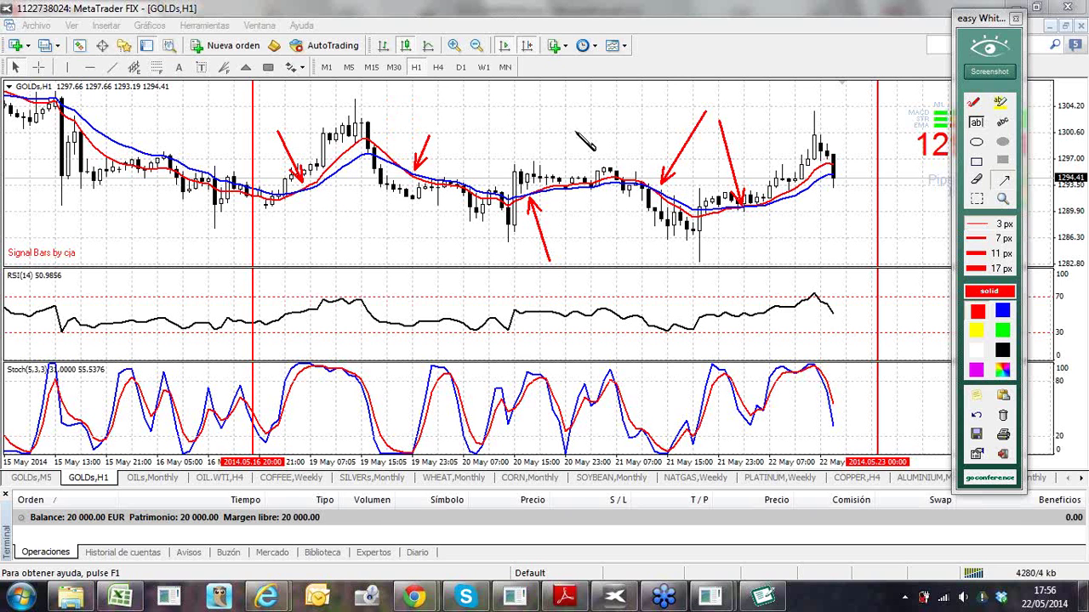
left_click(987, 75)
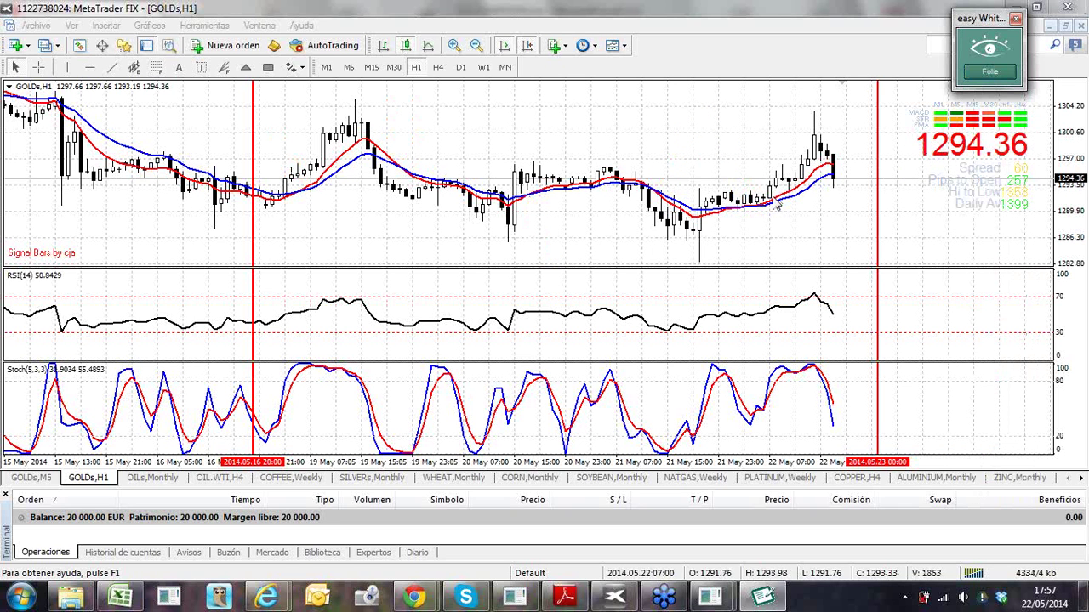
Switch GOLDs to H4 and finally to Daily, and move the easy Whiteboard window over the chart's oldest candles
left_click(437, 70)
left_click(437, 70)
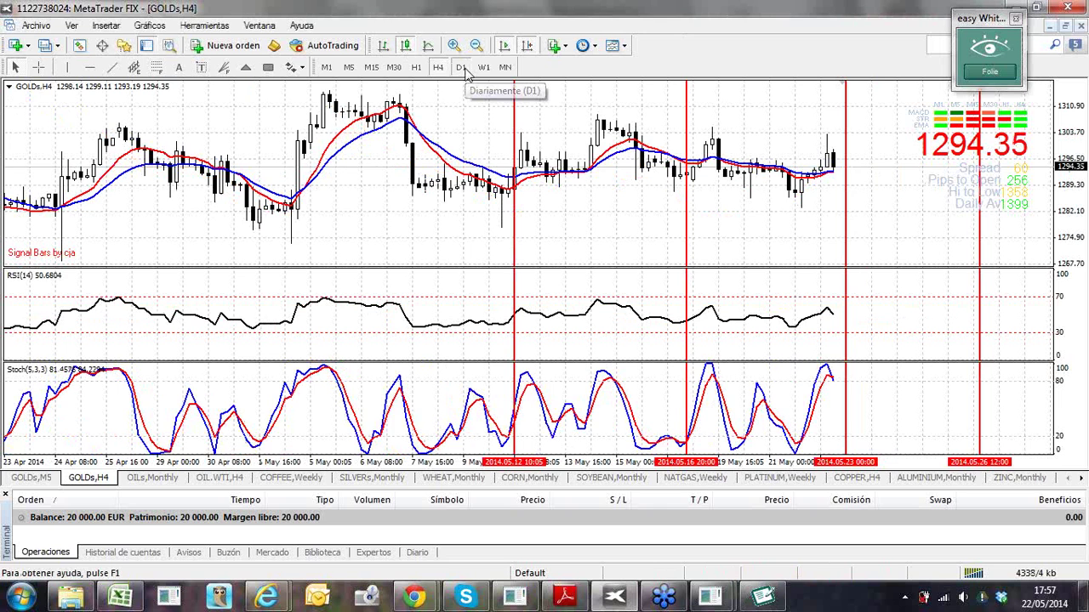
left_click(461, 68)
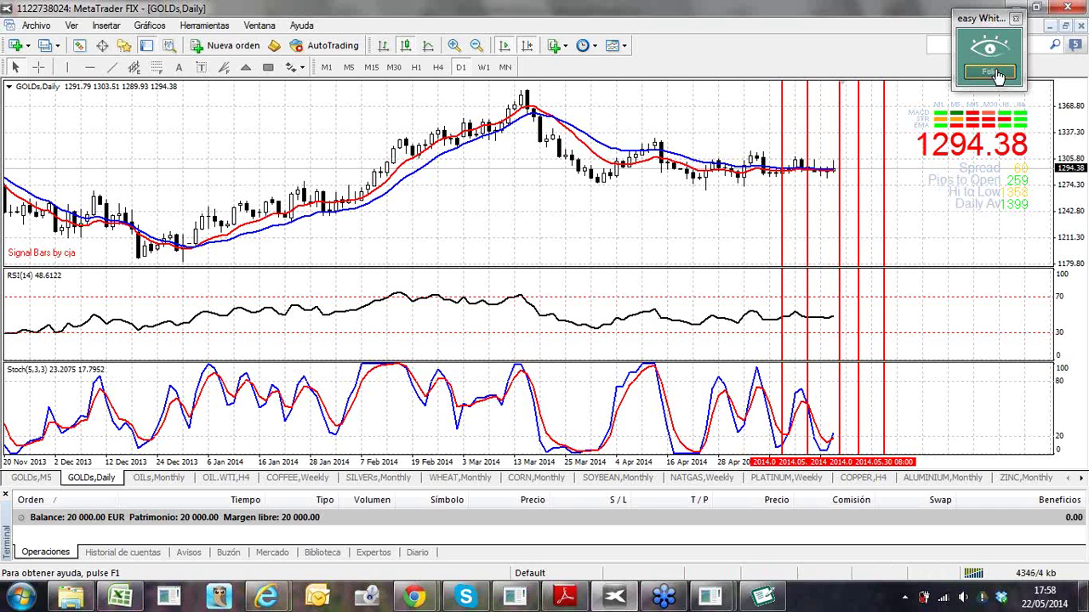
left_click_drag(994, 18, 43, 111)
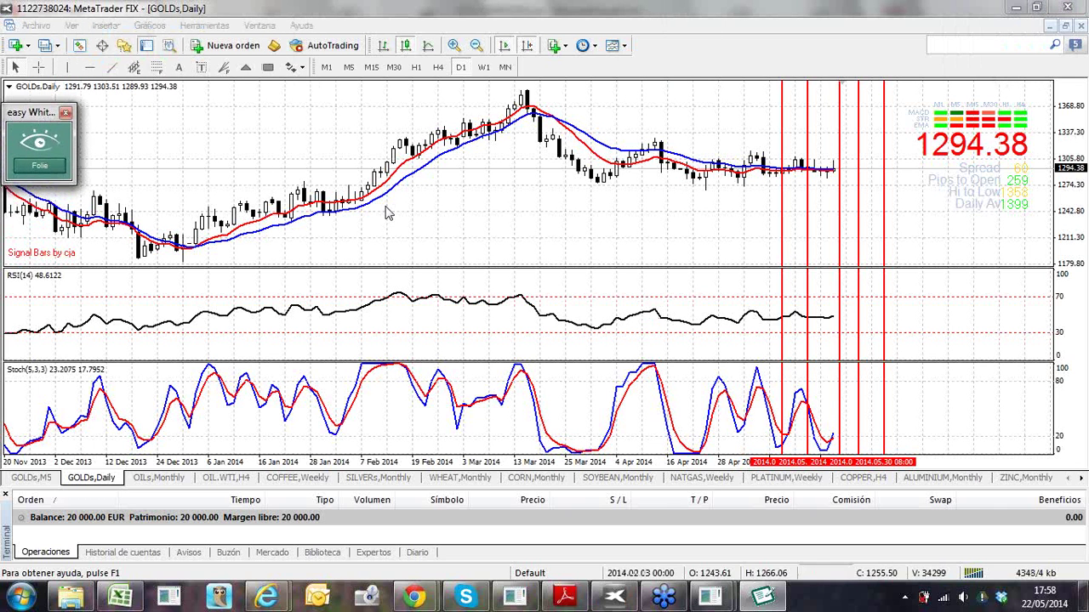
Examine the latest GOLDs Daily candles and the RSI(14) at 2014.05.22 up close, and move on to the OILs Monthly chart
left_click(455, 46)
left_click(455, 47)
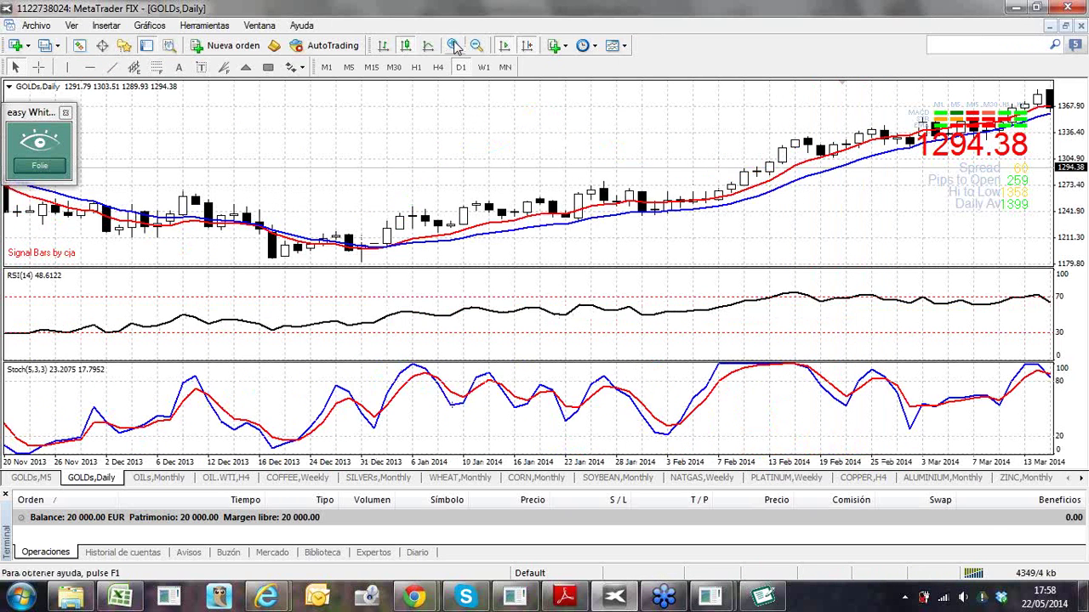
left_click(455, 47)
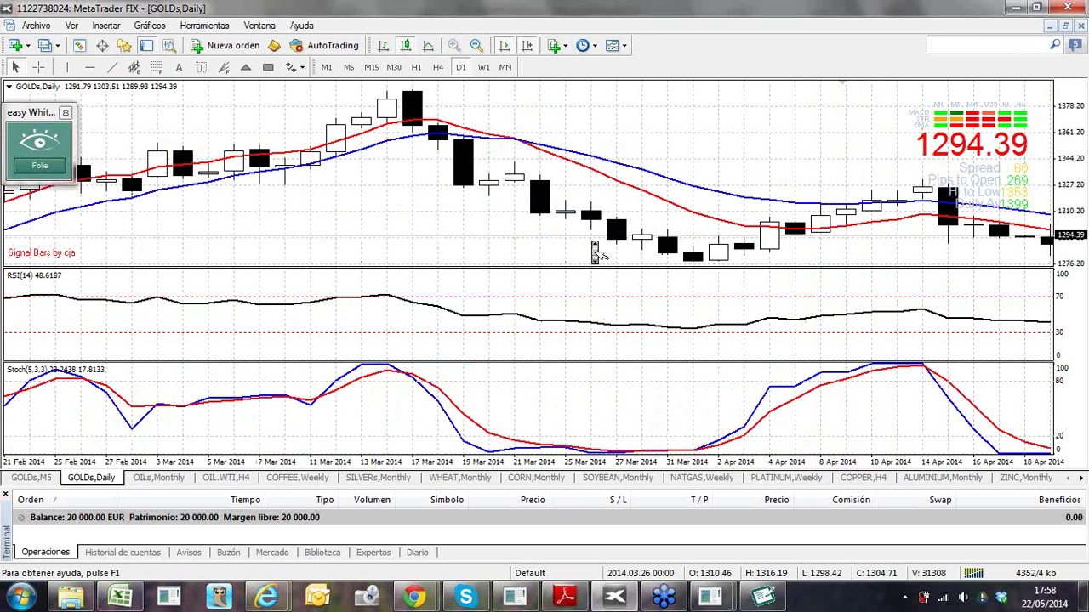
scroll(595, 254, "down", 3)
scroll(595, 253, "down", 9)
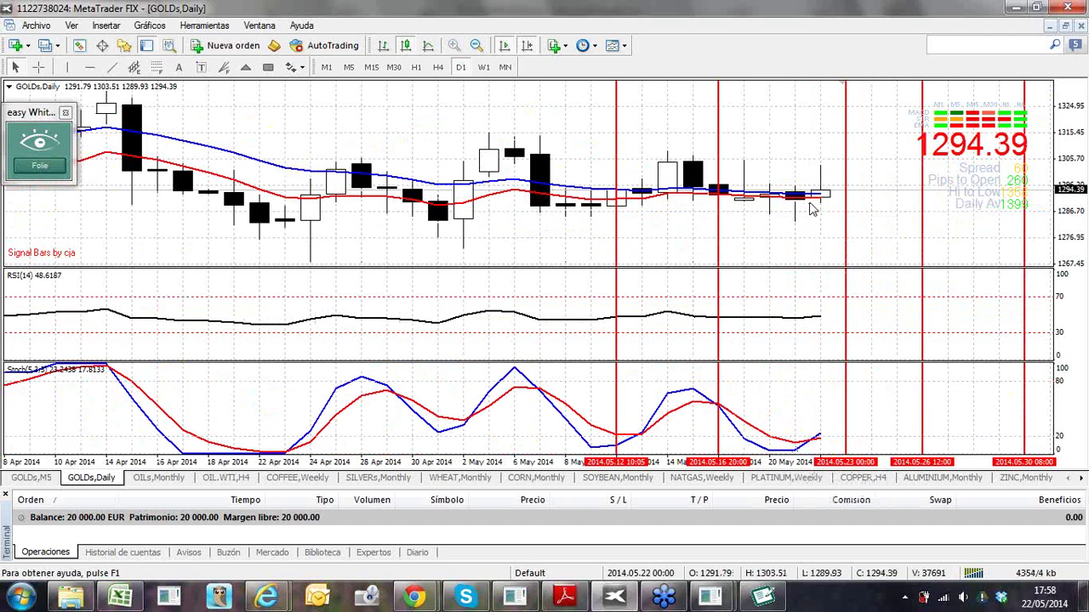
scroll(813, 210, "down", 1)
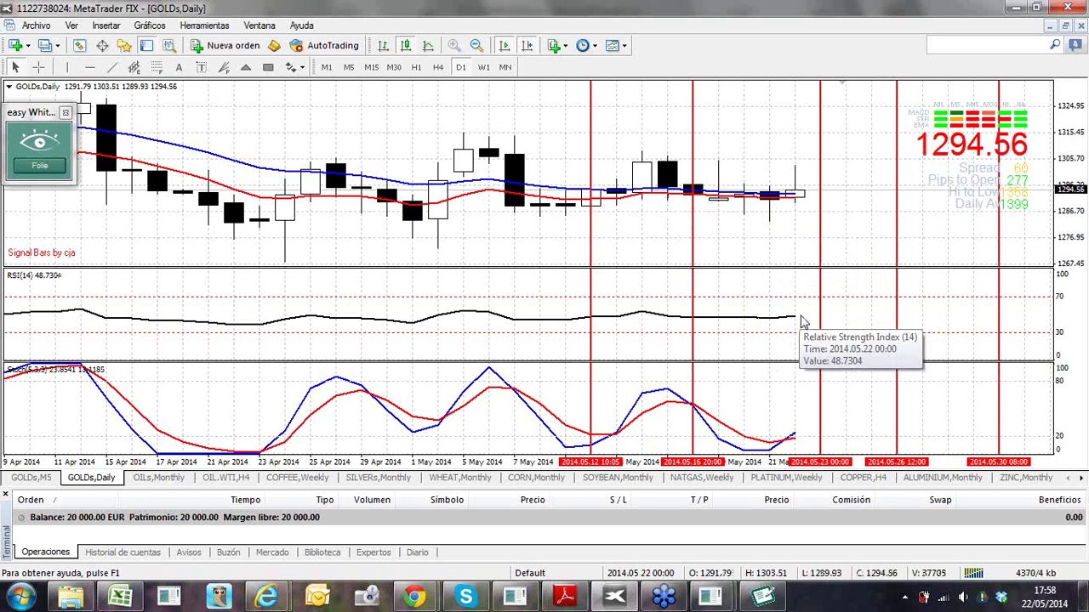
mouse_move(808, 324)
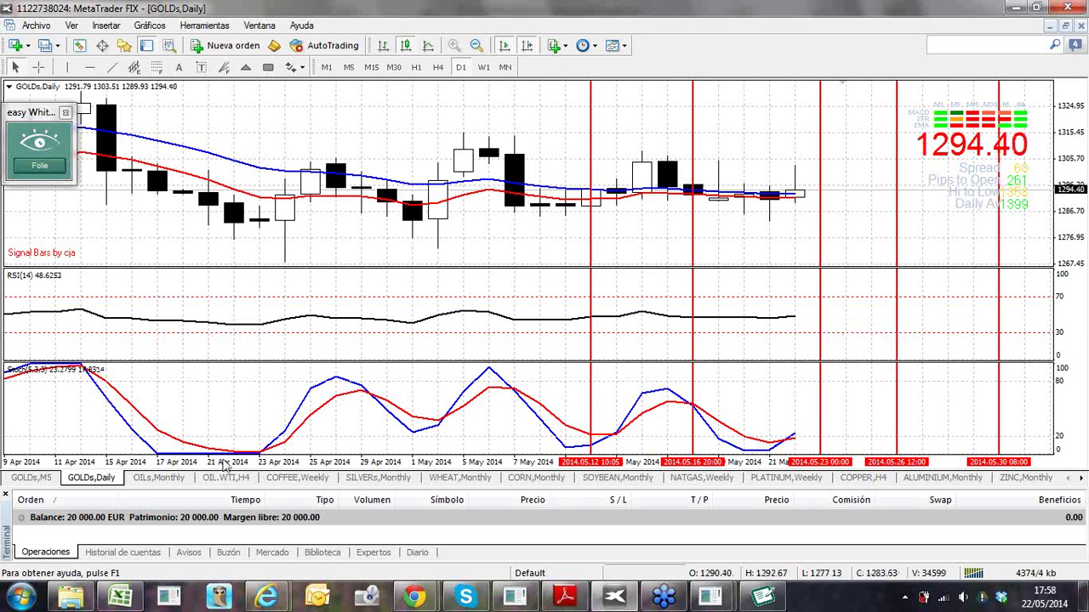
left_click(162, 481)
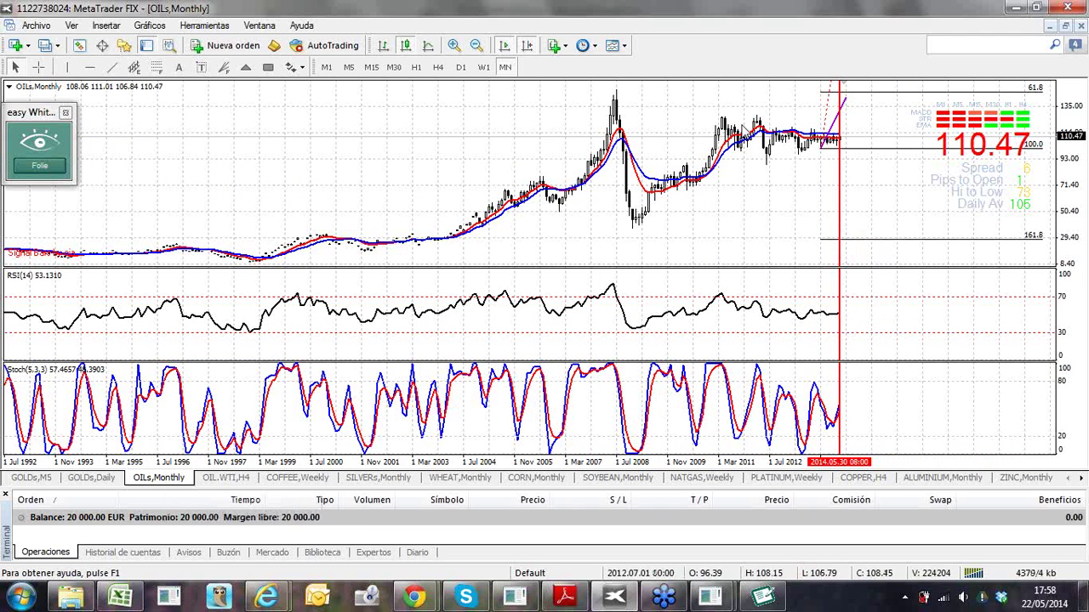
Switch the OILs chart to Daily and delete the purple trendline and the Fibonacci retracement
left_click(460, 68)
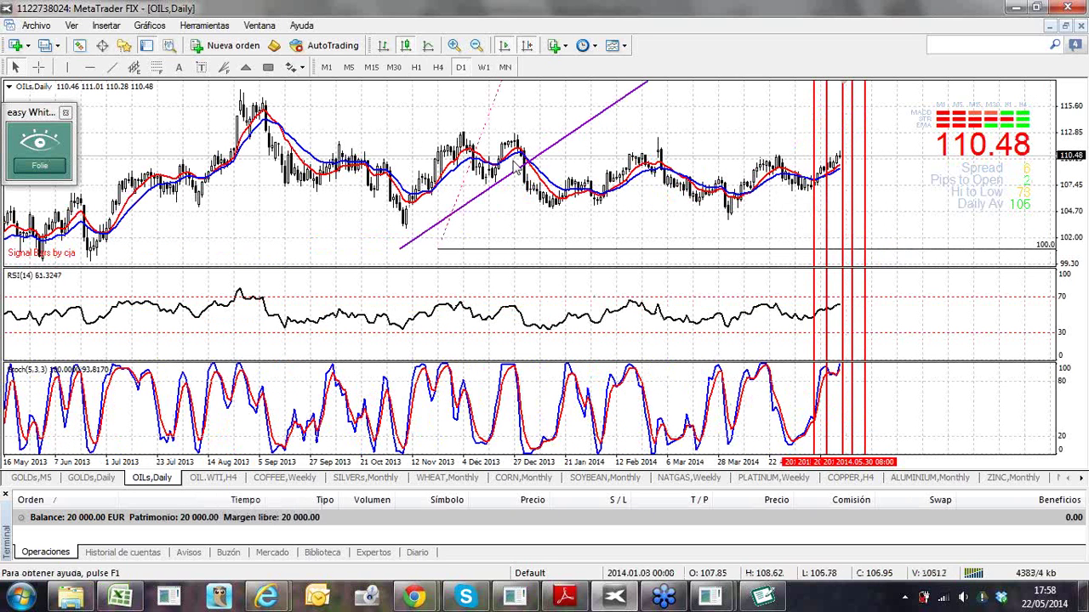
double_click(502, 187)
key("Delete")
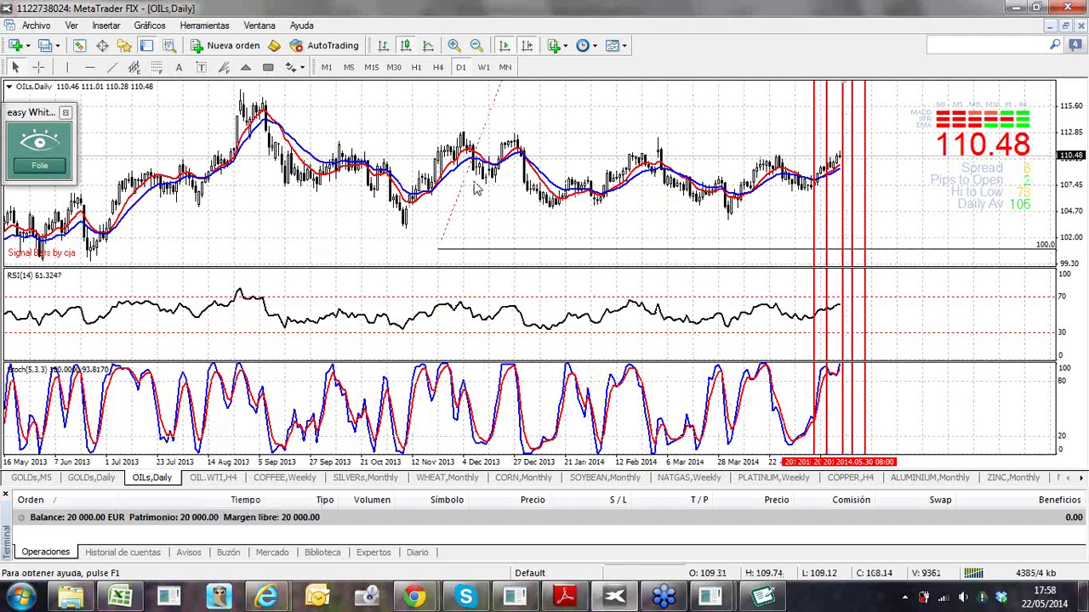
key("Delete")
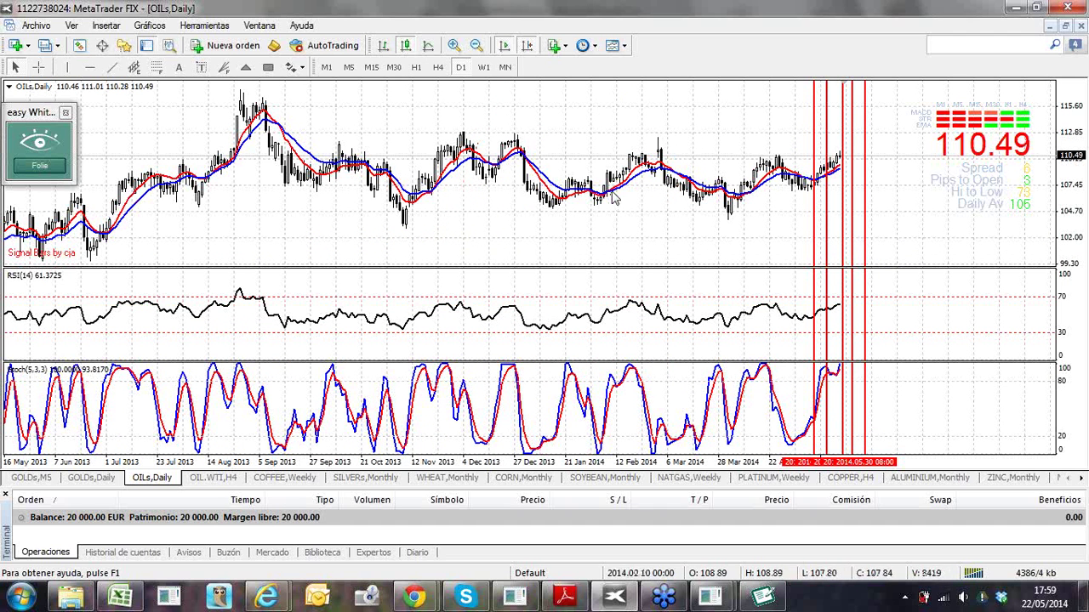
Examine the latest OILs Daily candles up close, with the RSI(14), Stochastic and price values for 2014.05.22
left_click(453, 46)
left_click(454, 47)
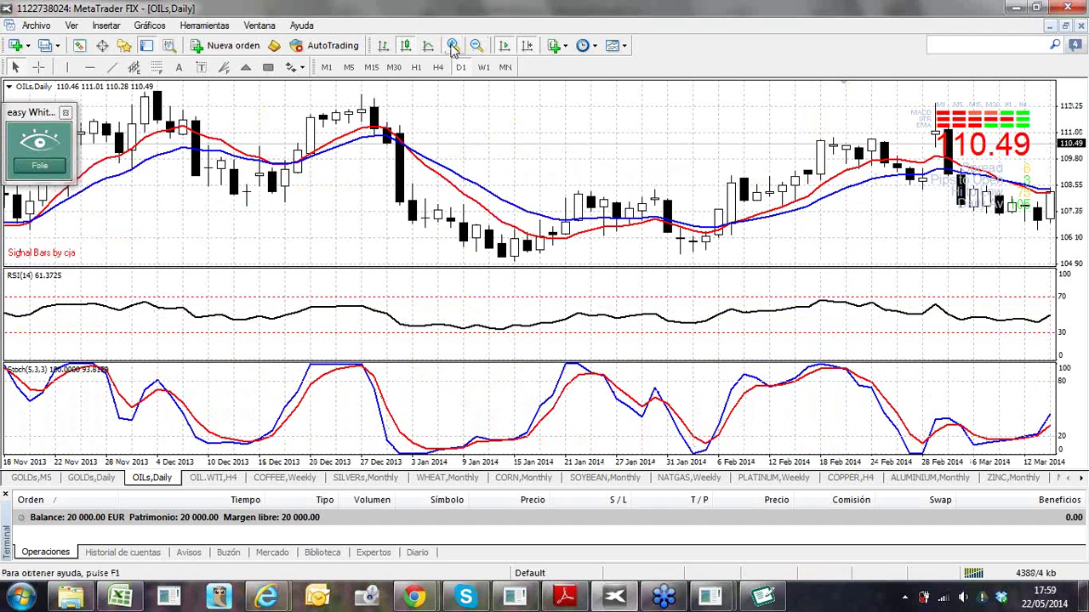
left_click(454, 47)
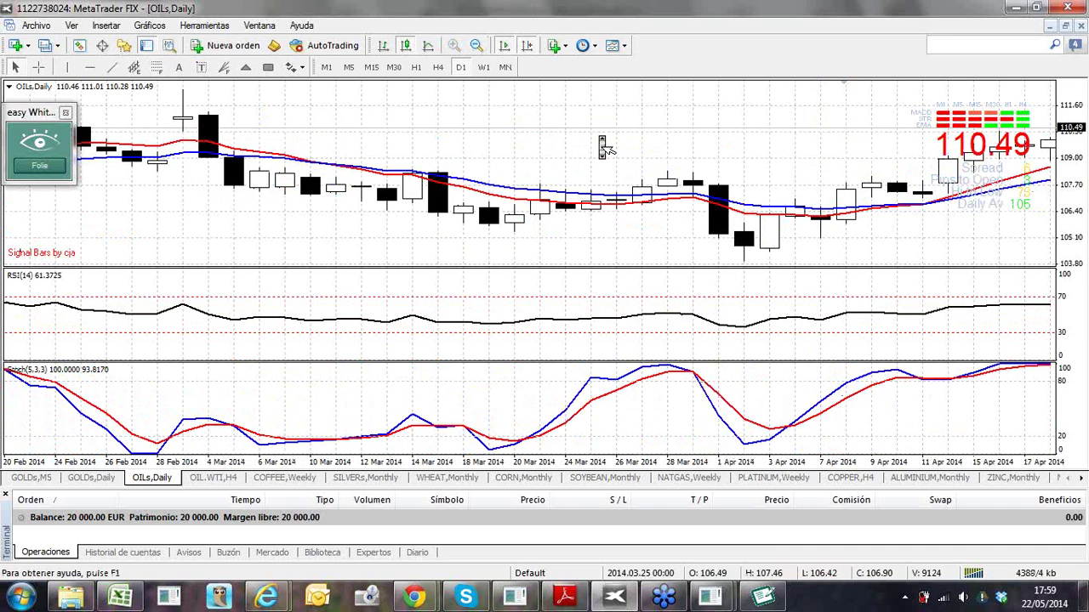
left_click_drag(604, 146, 537, 213)
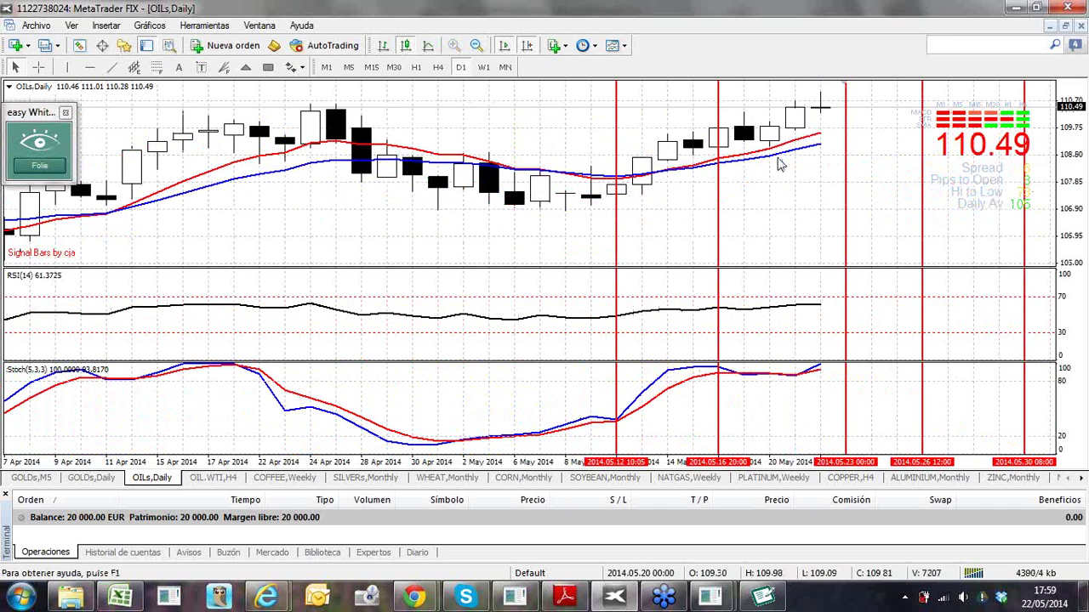
mouse_move(656, 184)
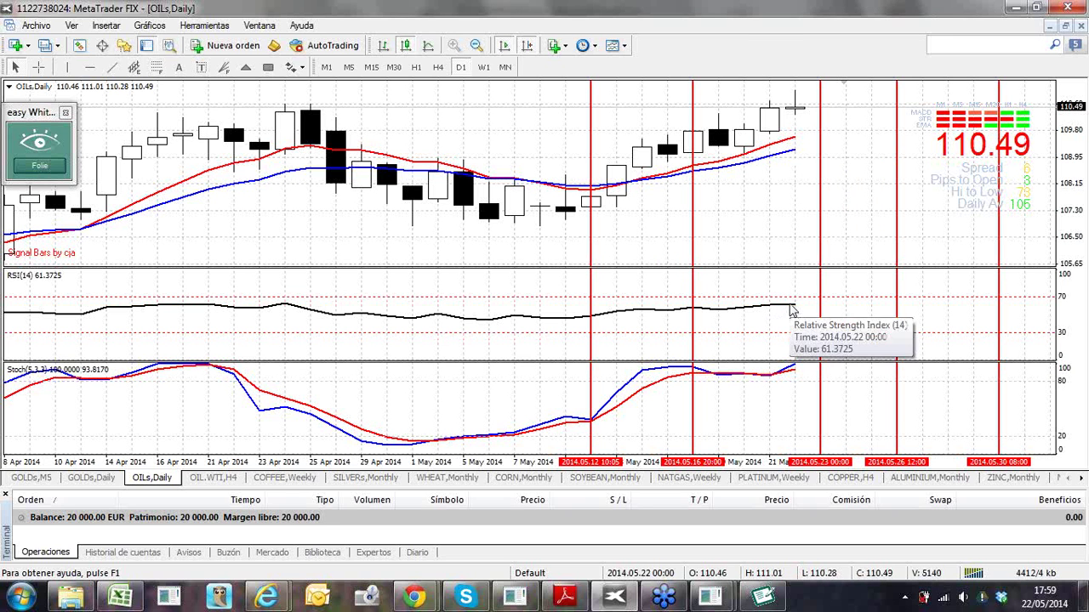
mouse_move(793, 375)
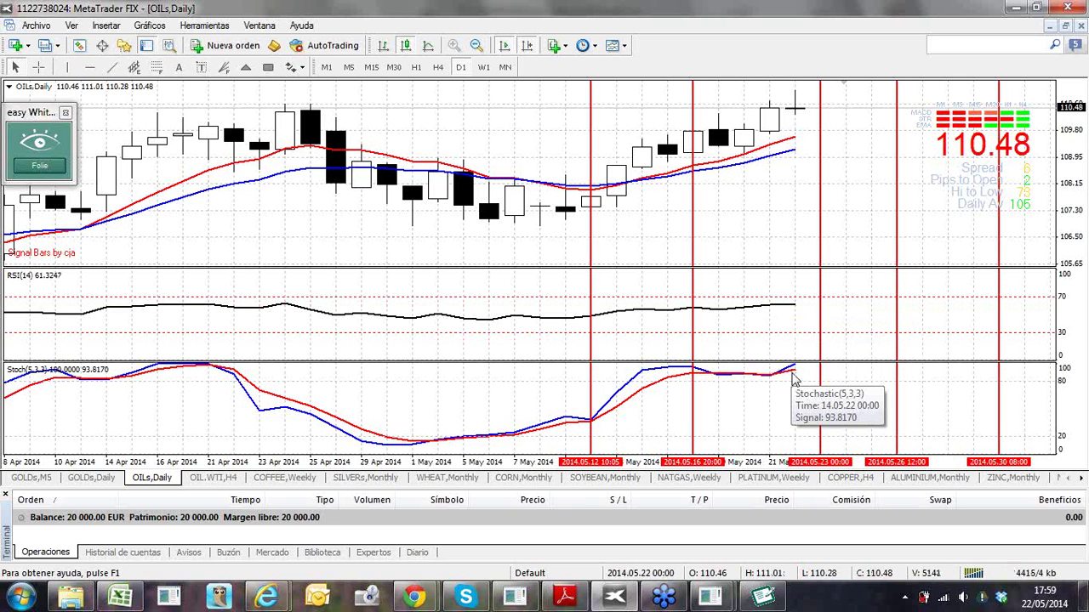
mouse_move(805, 113)
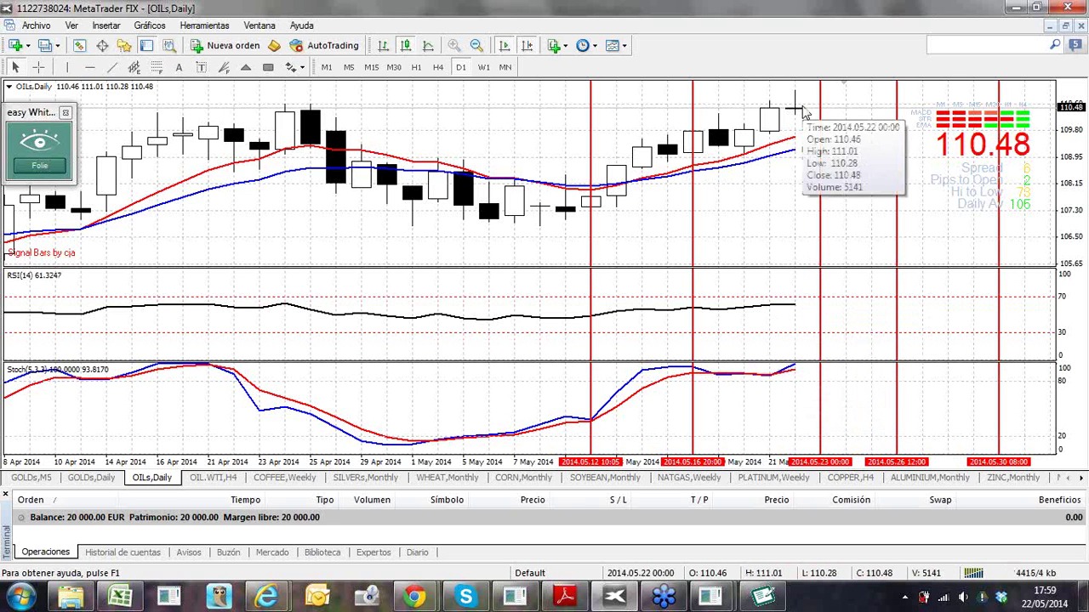
left_click(111, 68)
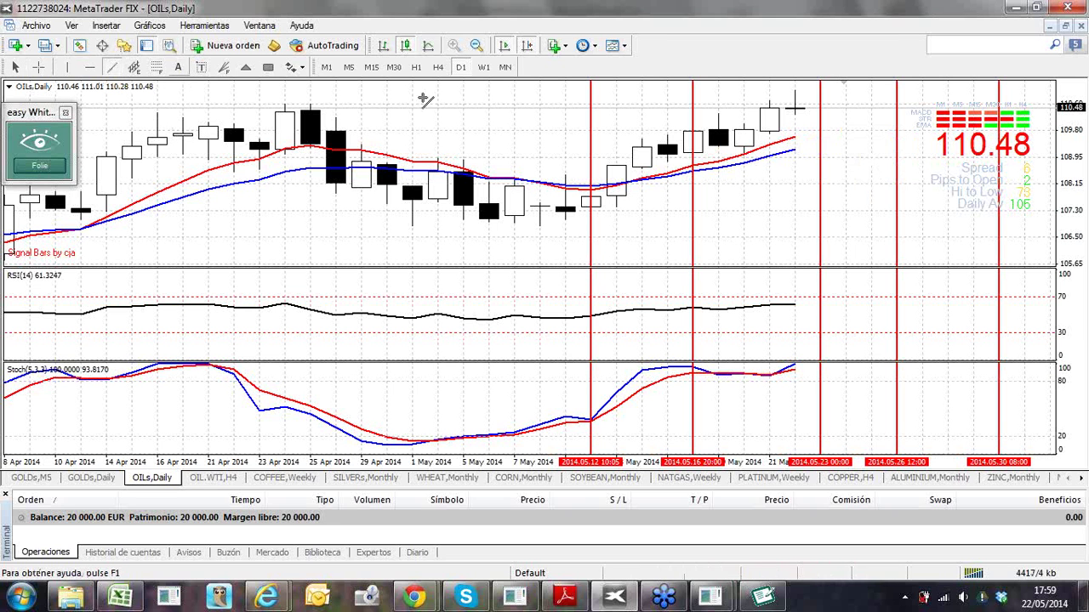
double_click(795, 116)
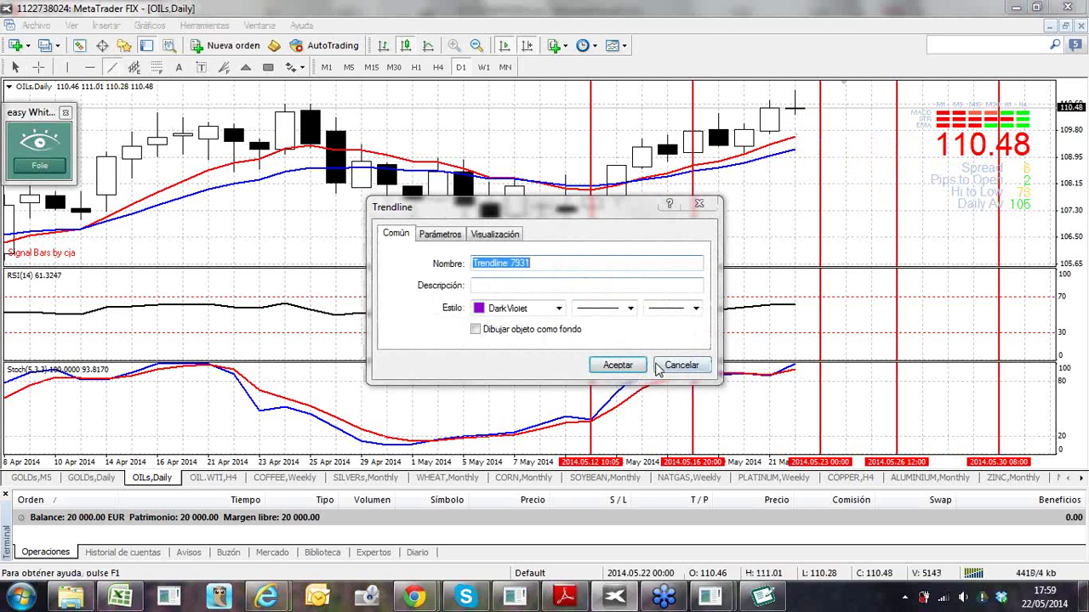
left_click(667, 370)
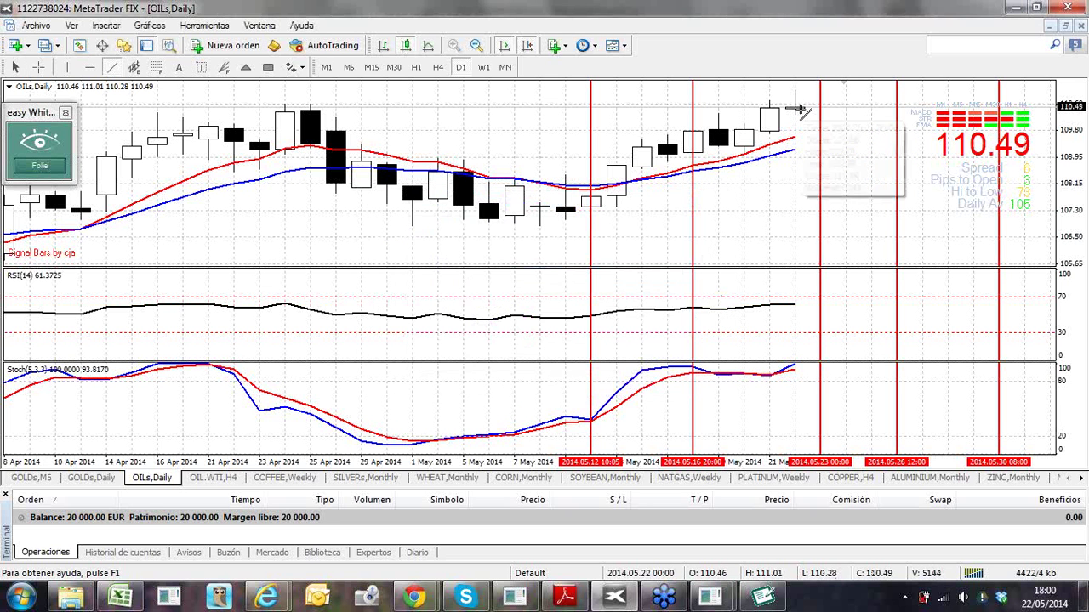
Draw a thicker Dark Violet trendline straight down from the 22 May candle to the DEMA(20) line on OILs Daily
left_click_drag(800, 127, 819, 180)
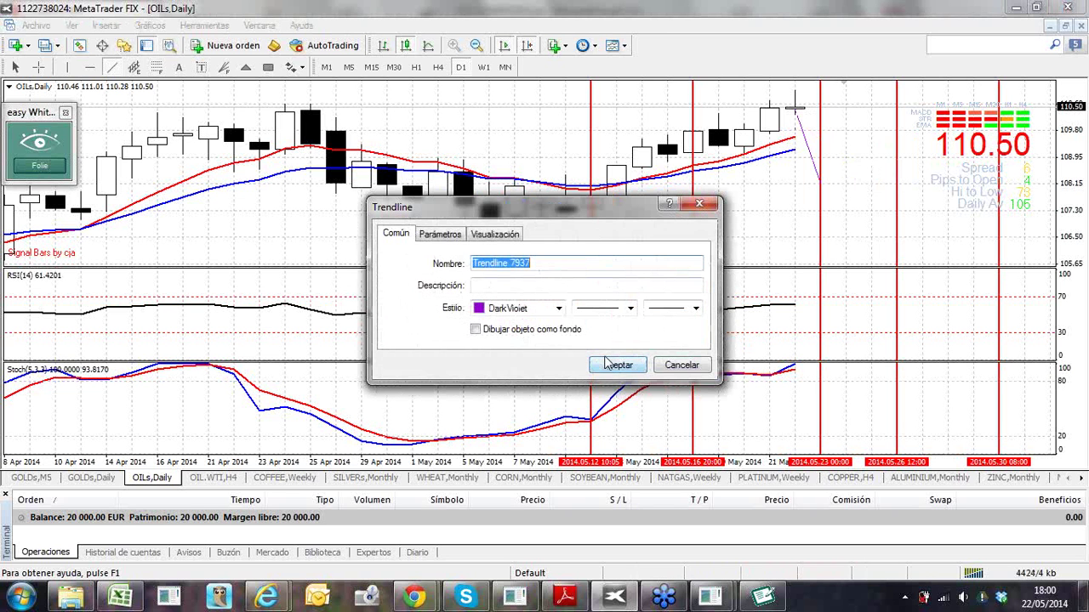
left_click(439, 234)
left_click(399, 235)
left_click(694, 309)
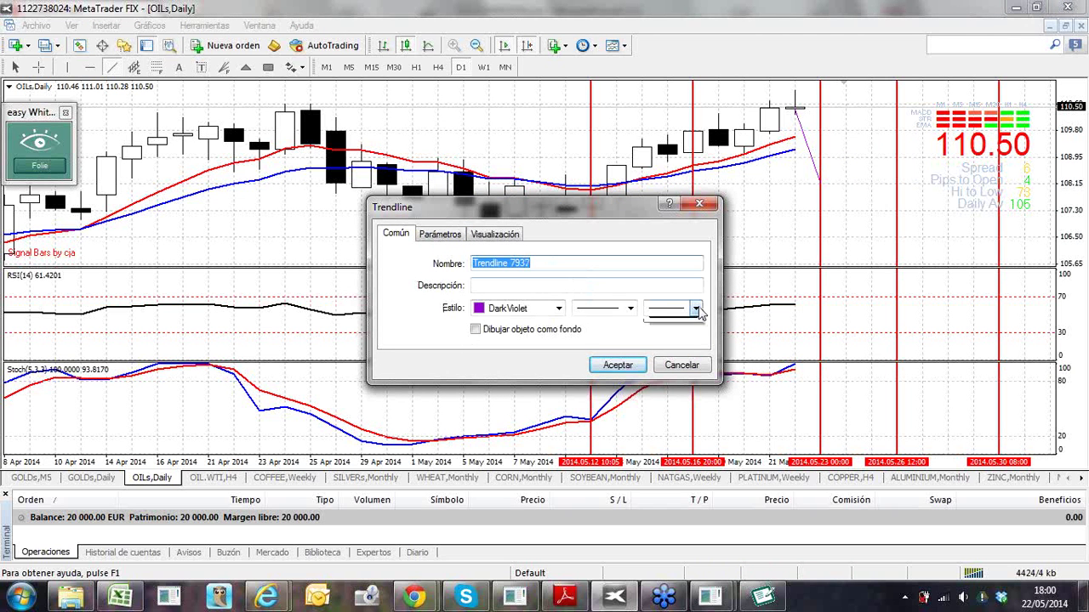
left_click(666, 341)
left_click(617, 364)
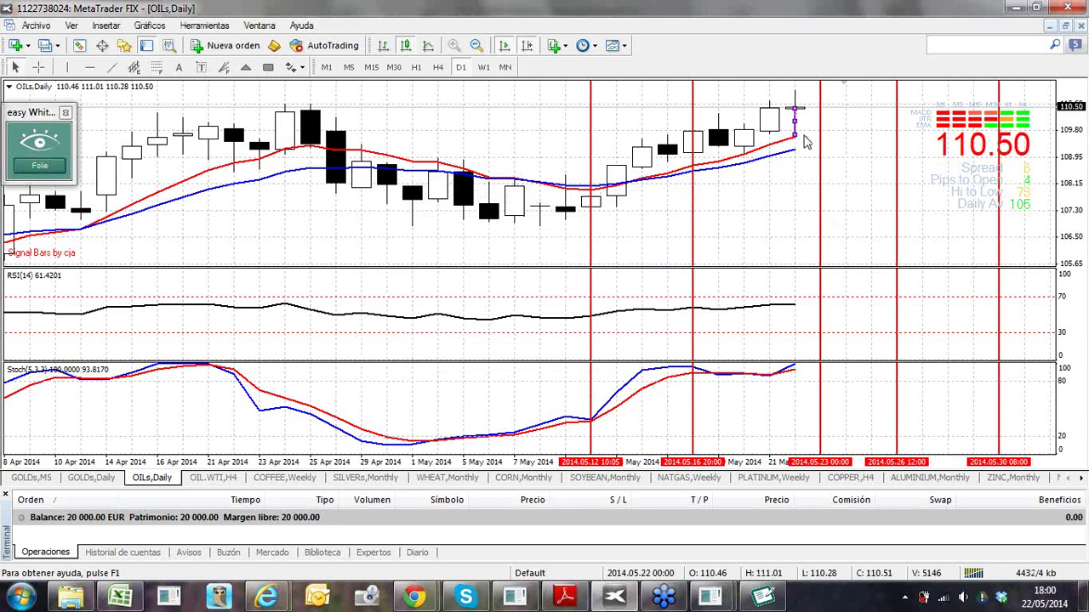
Add a second Dark Violet trendline rising from the DEMA(20) line at 22 May to above the latest candle
left_click(112, 67)
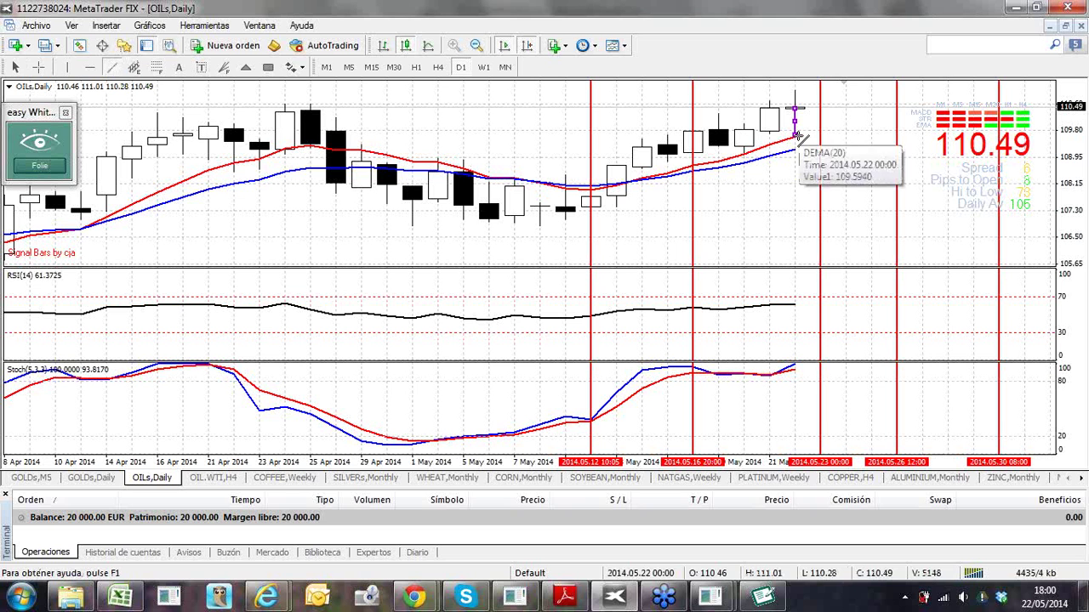
left_click_drag(796, 134, 844, 86)
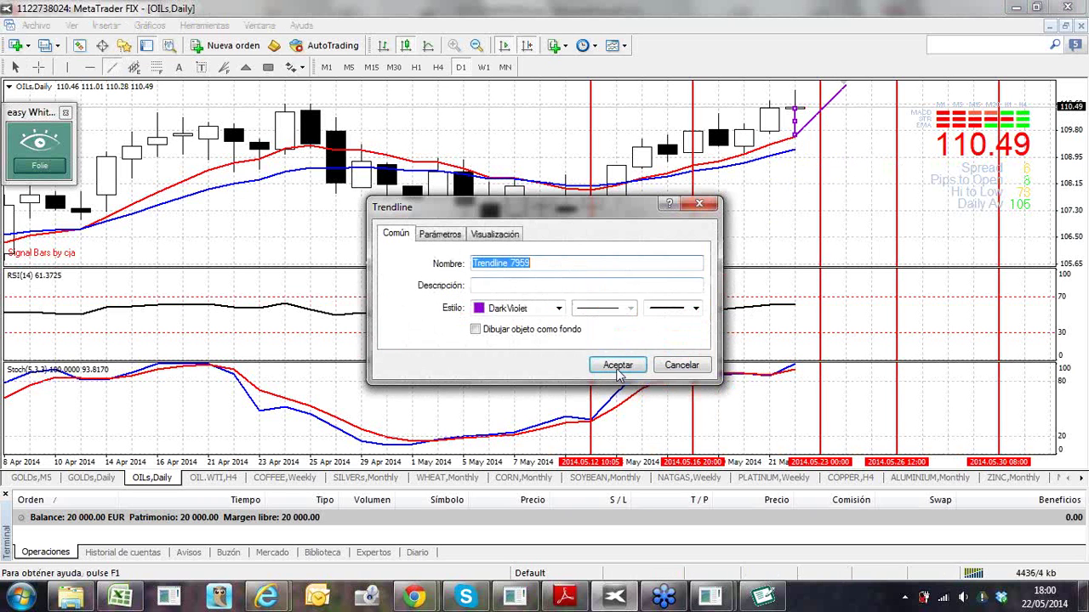
left_click(618, 372)
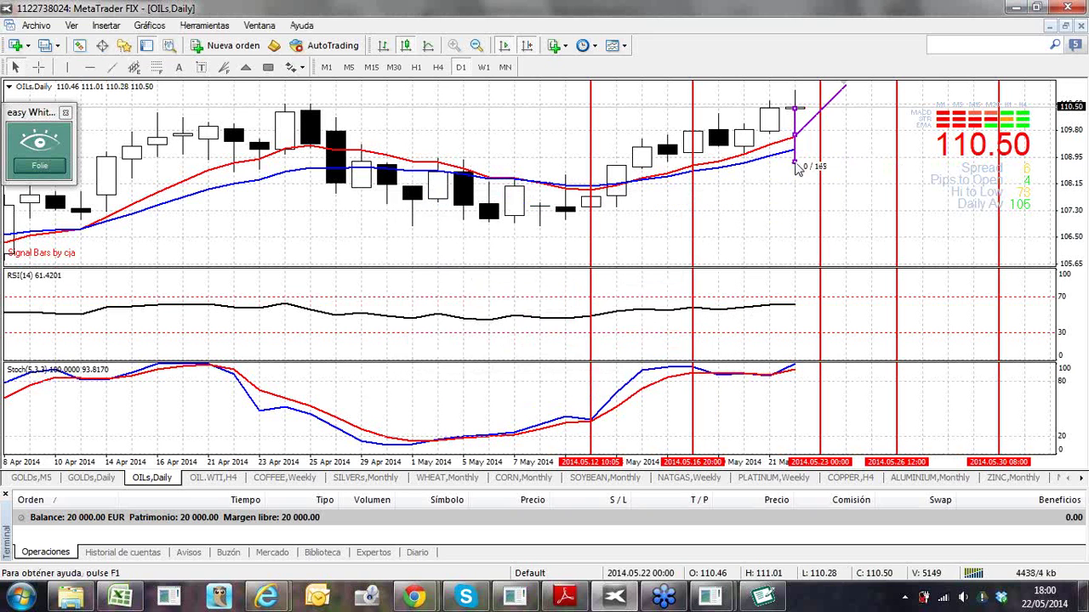
Extend the vertical trendline below both moving averages, and delete both violet trendlines from the OILs Daily chart
left_click_drag(796, 168, 801, 210)
double_click(804, 130)
key("Delete")
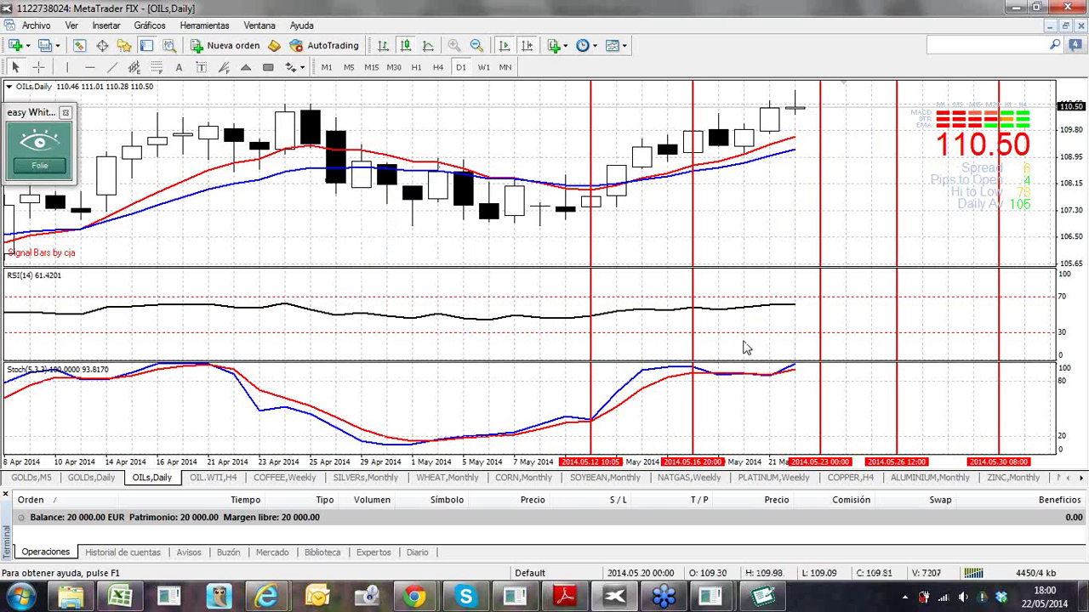
Open the OIL.WTI chart on Daily and delete its purple trendline and Fibonacci retracement
left_click(211, 479)
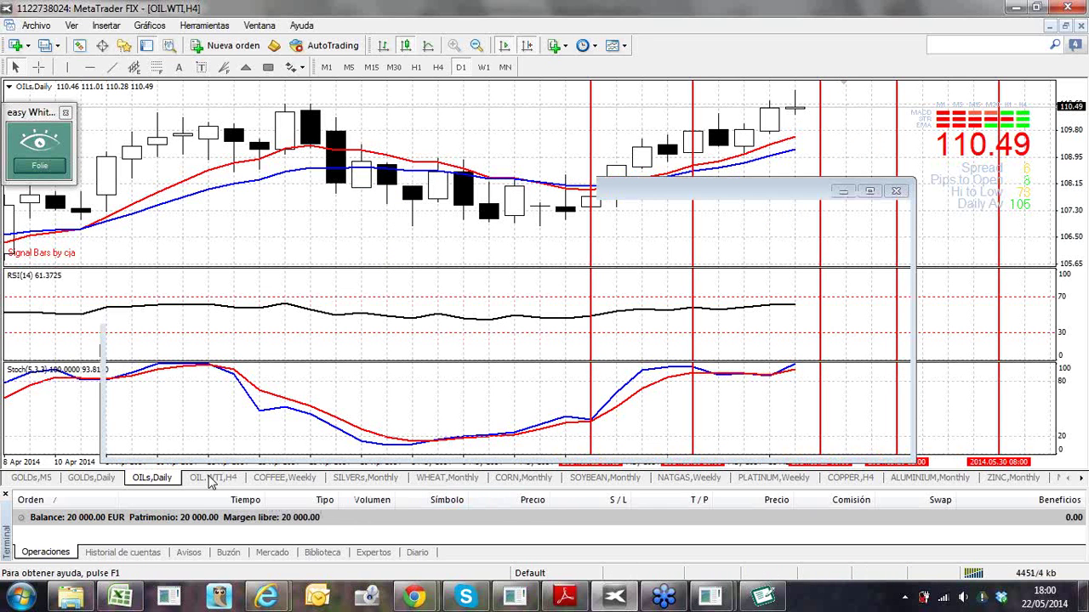
left_click(461, 68)
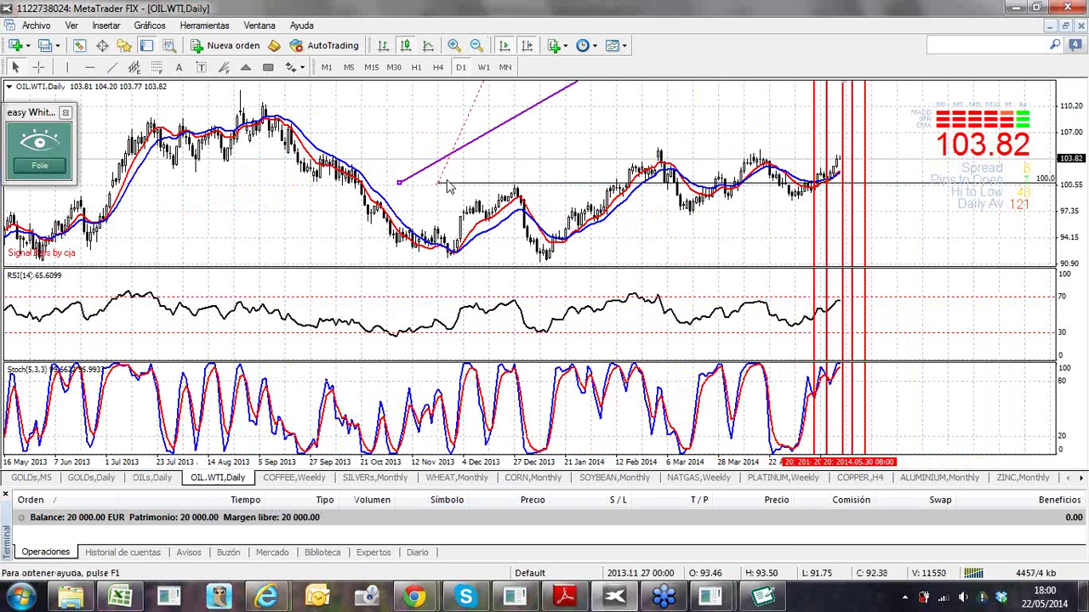
key("Delete")
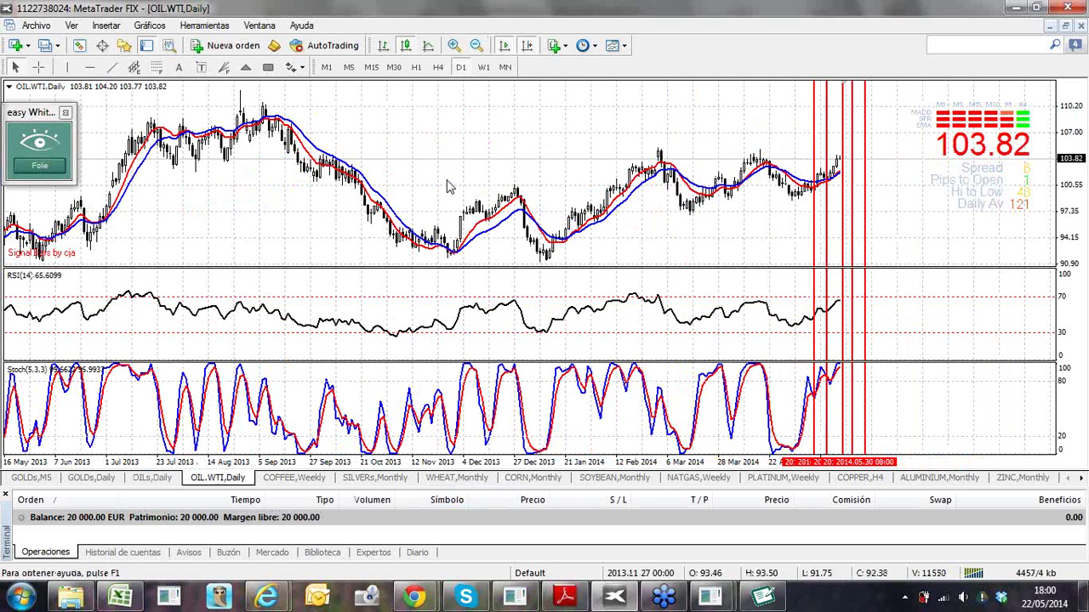
Examine the latest OIL.WTI Daily candles, moving averages and Stochastic up close
left_click(454, 46)
left_click(455, 48)
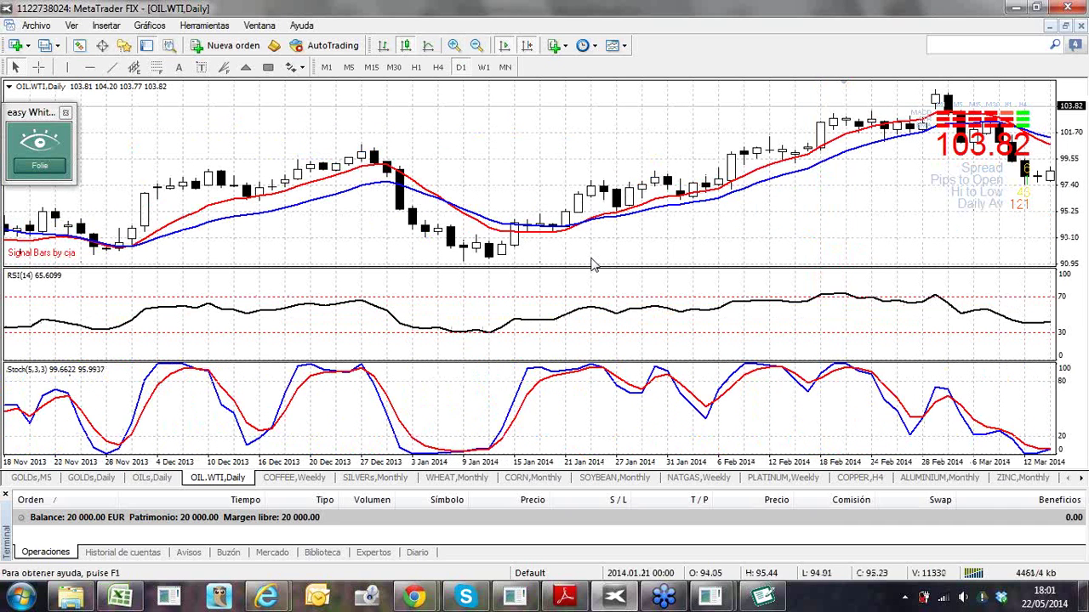
key("End")
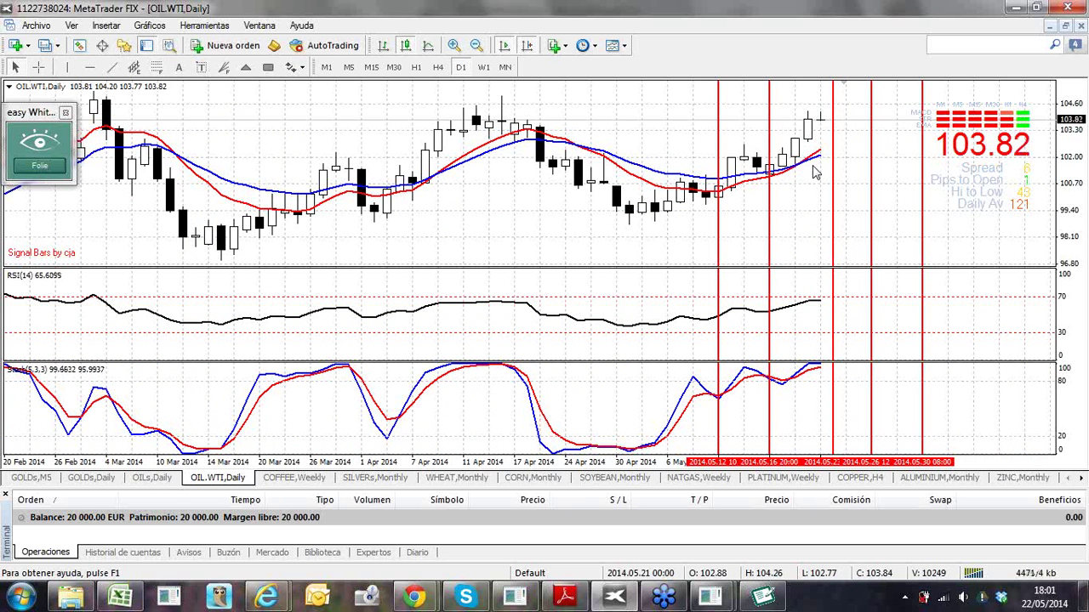
mouse_move(822, 122)
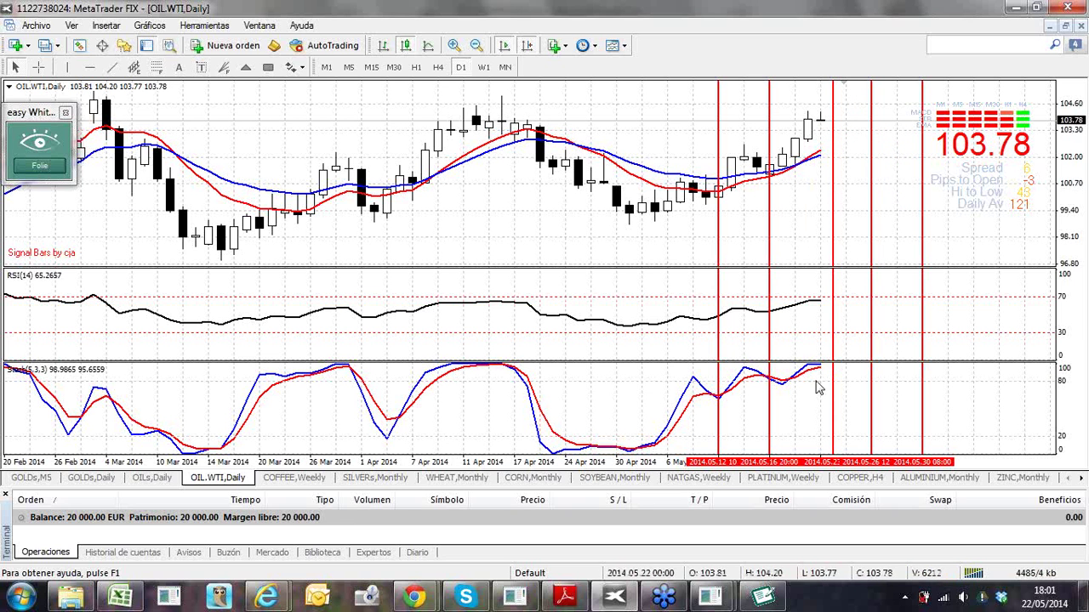
mouse_move(803, 385)
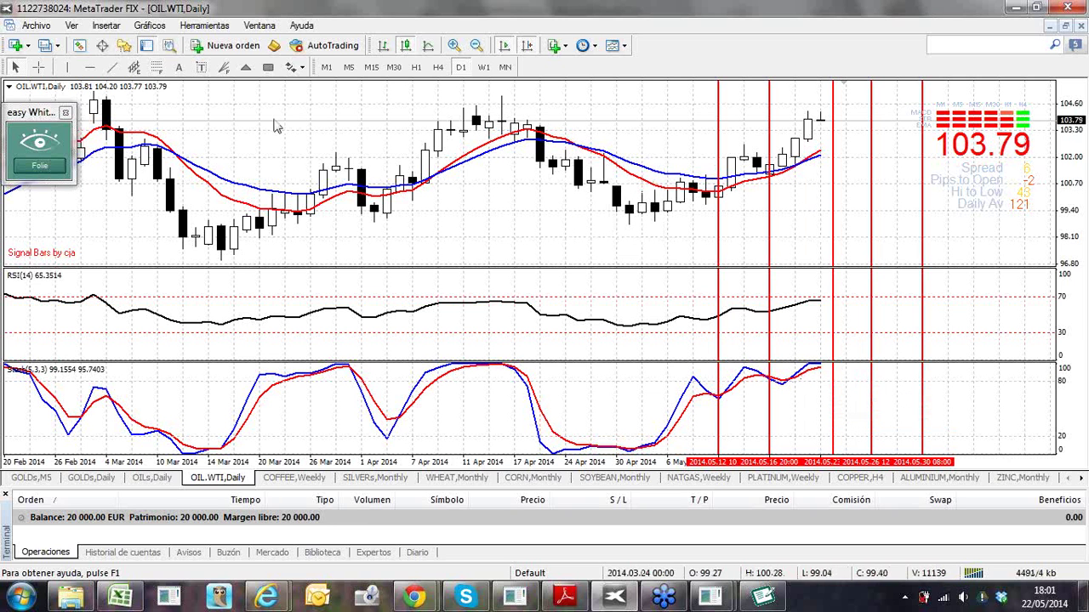
Move the easy Whiteboard window lower and enable One Click Trading on the OIL.WTI Daily chart
left_click(44, 116)
left_click_drag(45, 116, 21, 221)
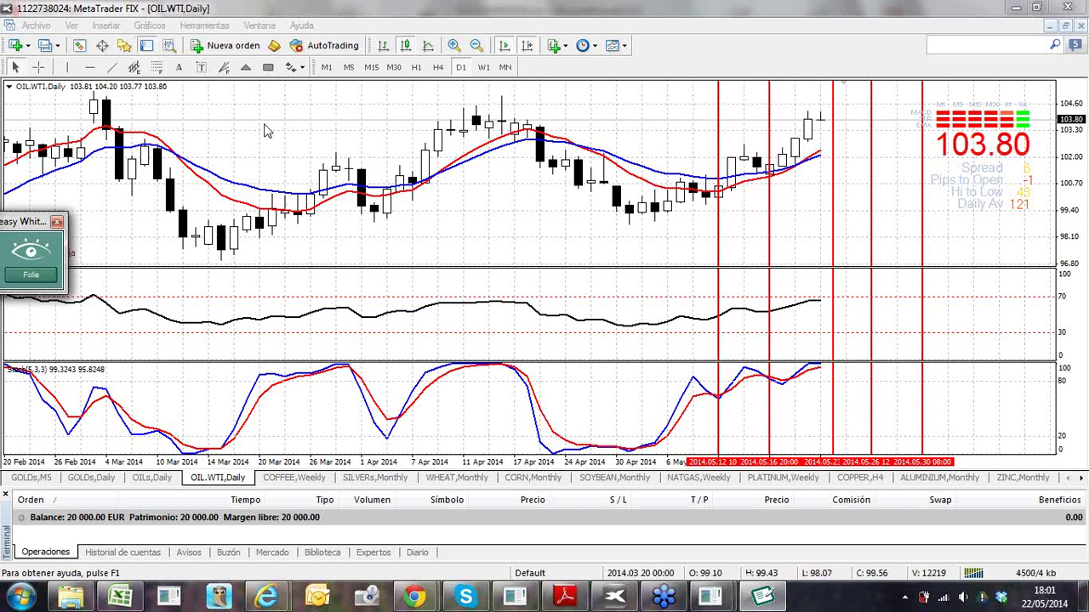
right_click(522, 239)
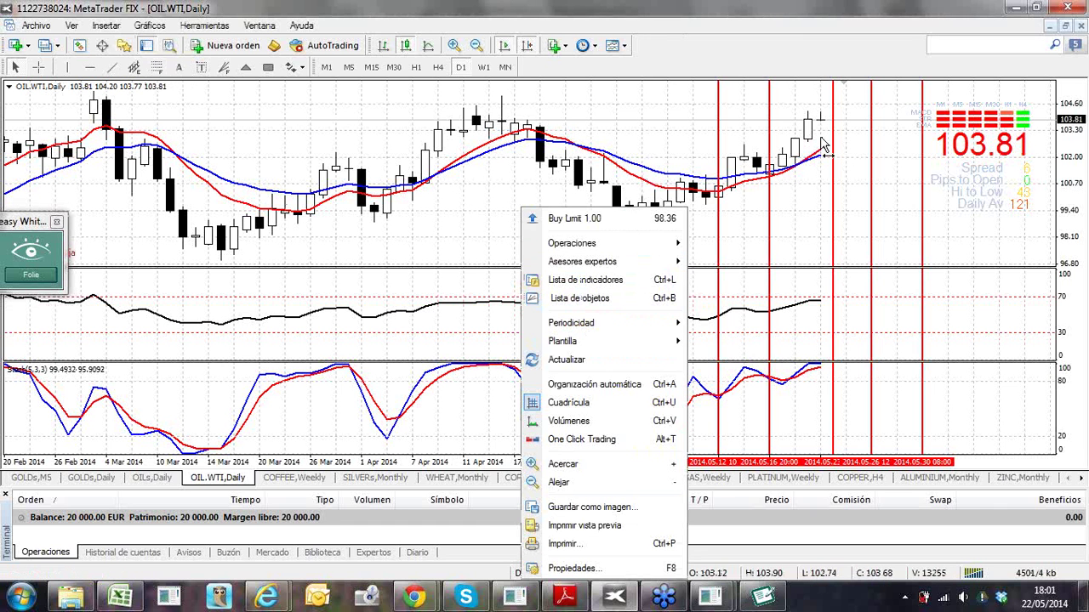
left_click(566, 360)
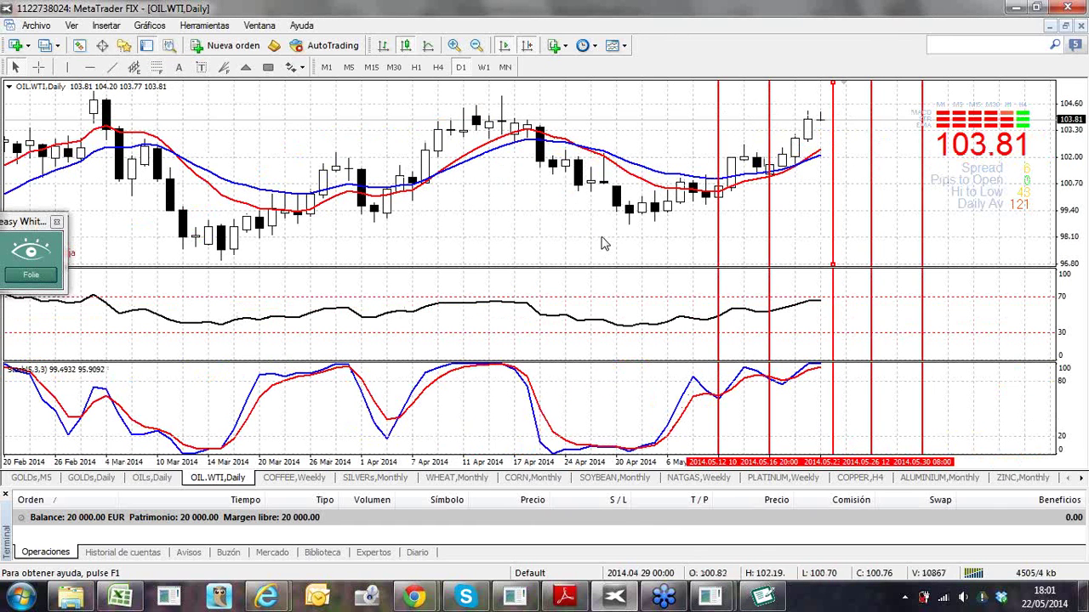
right_click(601, 245)
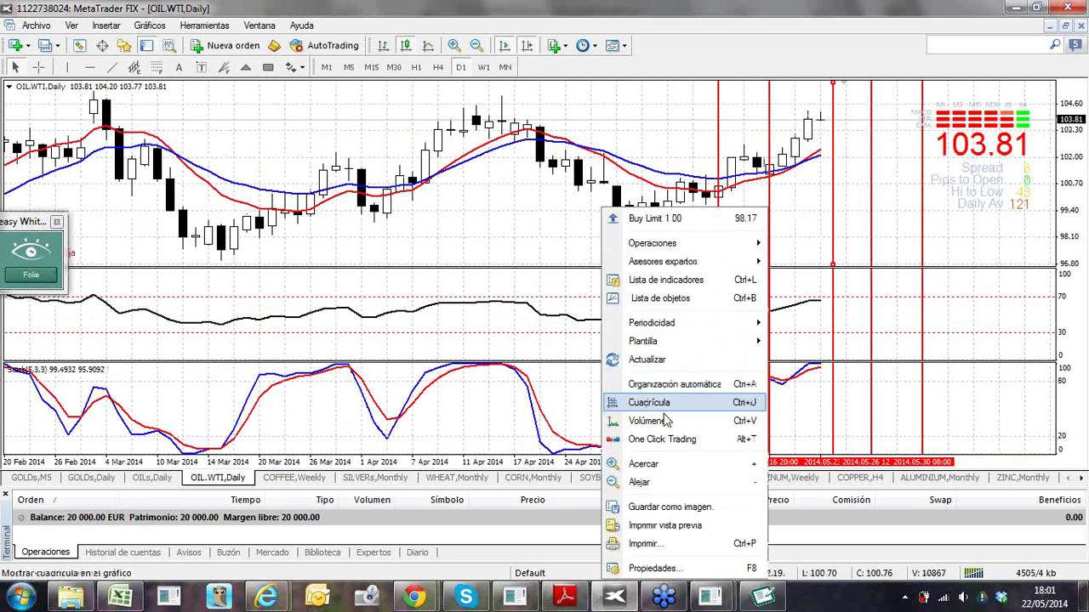
left_click(655, 439)
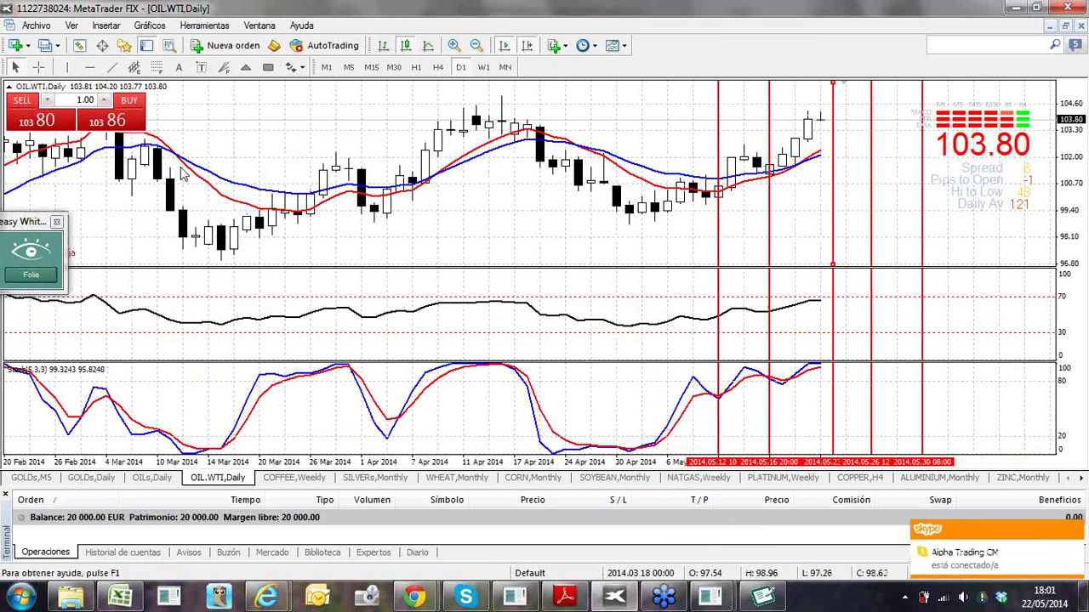
Open a new order window for OIL.WTI from the Daily chart near the latest candle
right_click(822, 144)
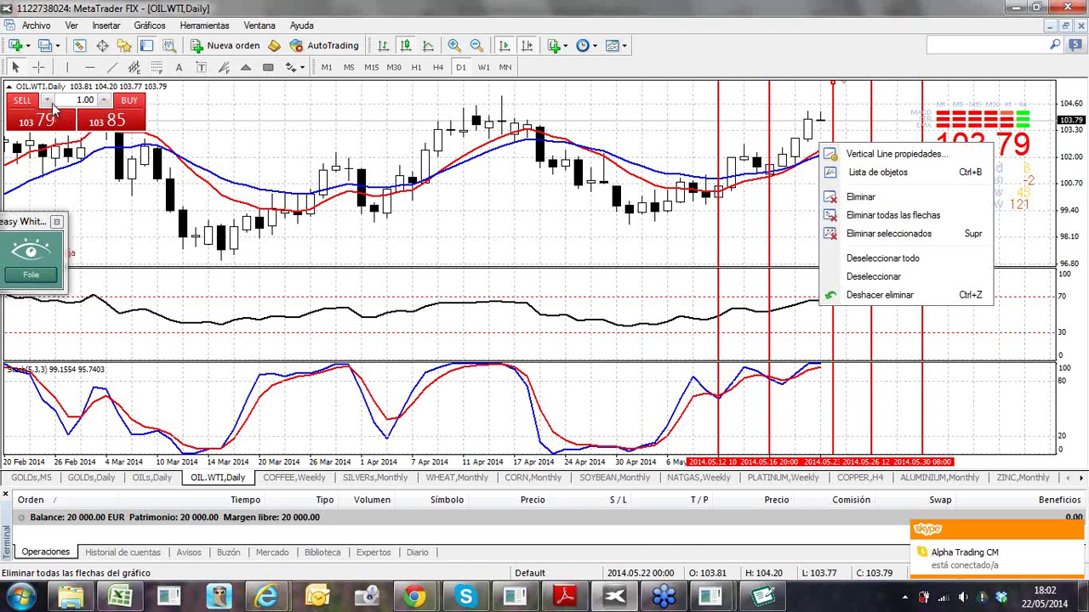
left_click_drag(323, 138, 335, 138)
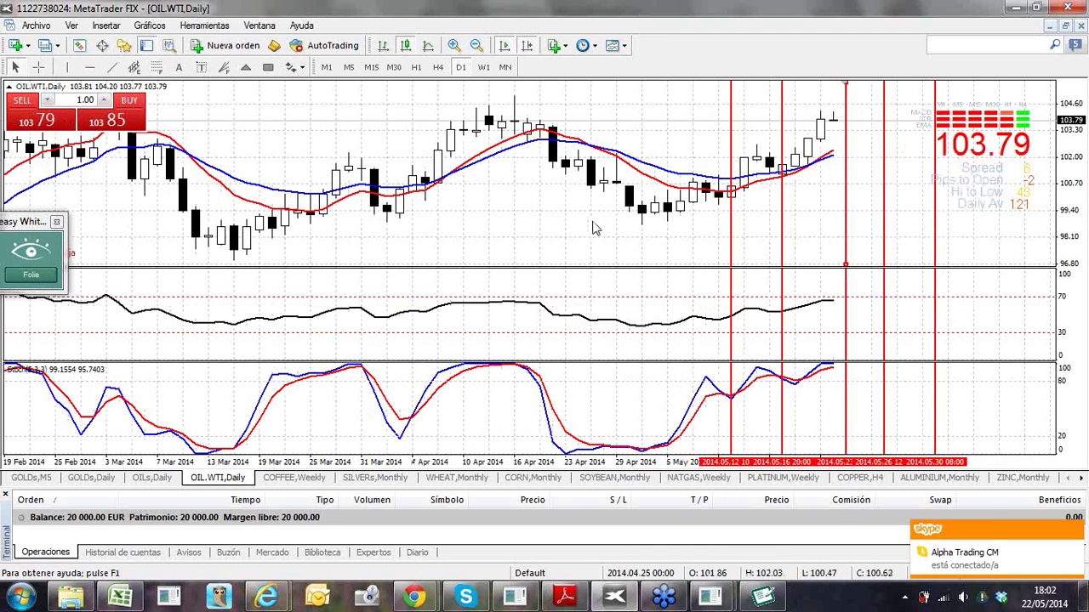
right_click(823, 189)
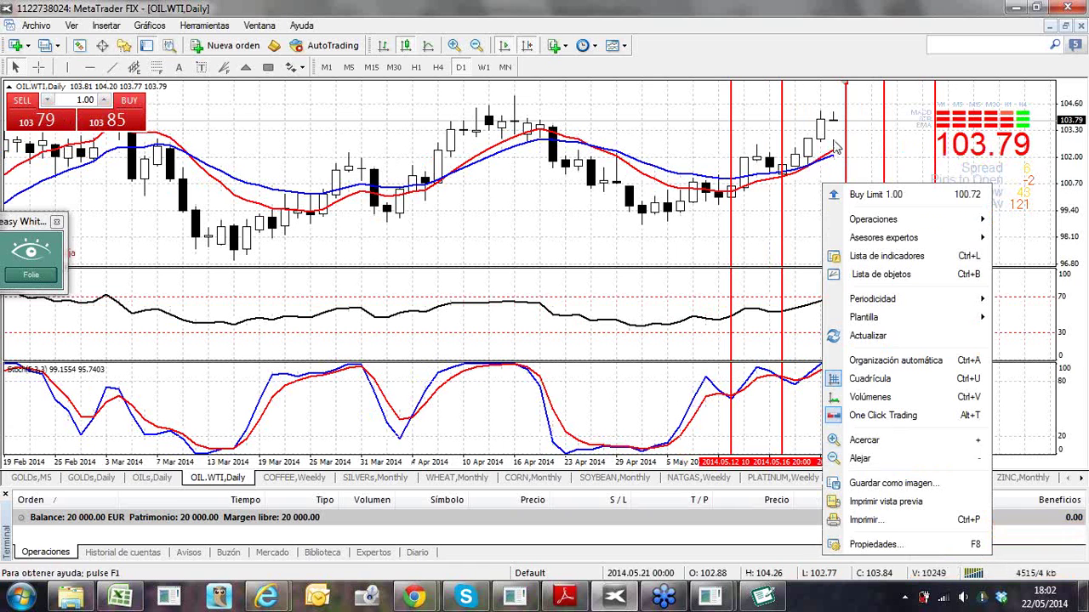
right_click(834, 143)
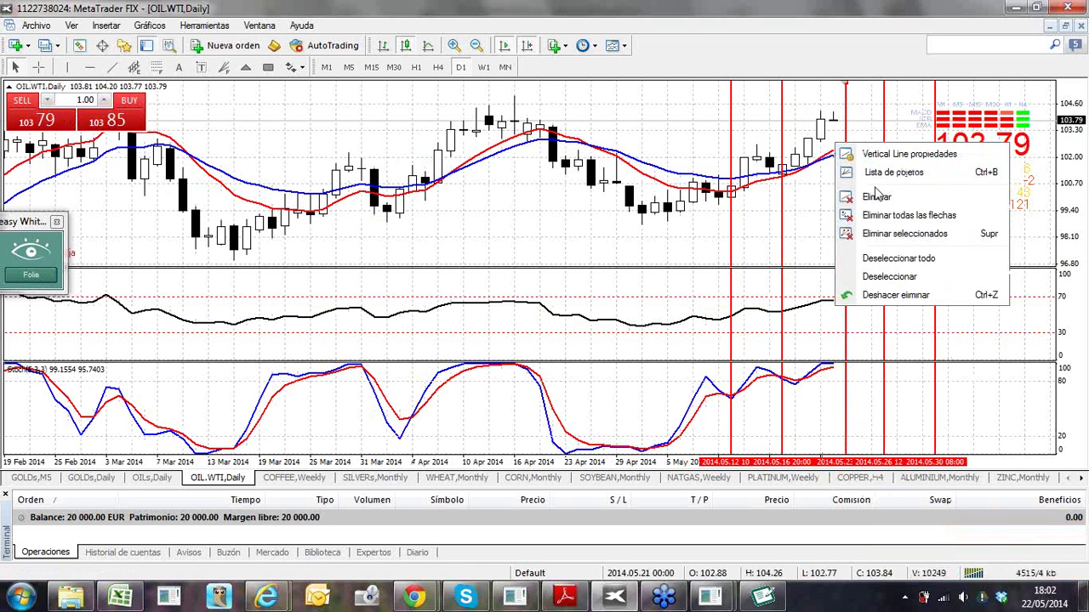
left_click(820, 142)
right_click(820, 142)
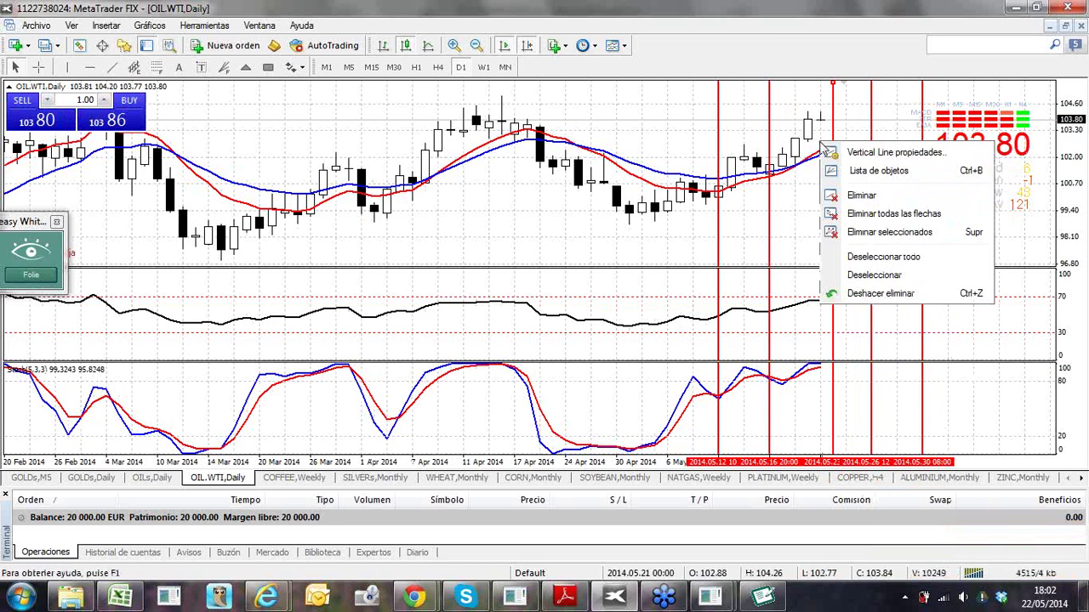
left_click(820, 144)
right_click(820, 146)
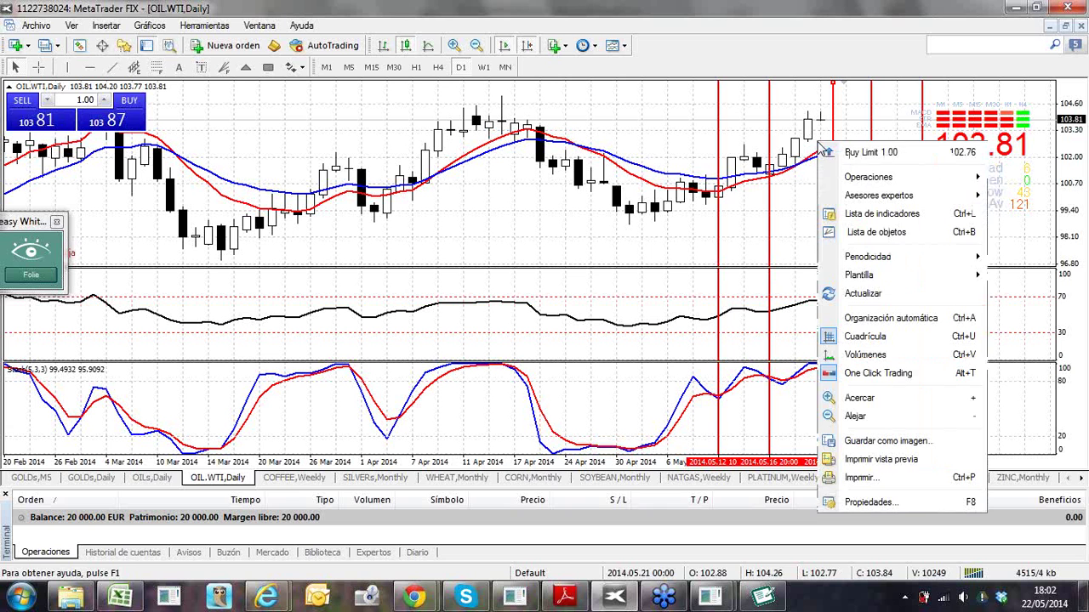
mouse_move(855, 177)
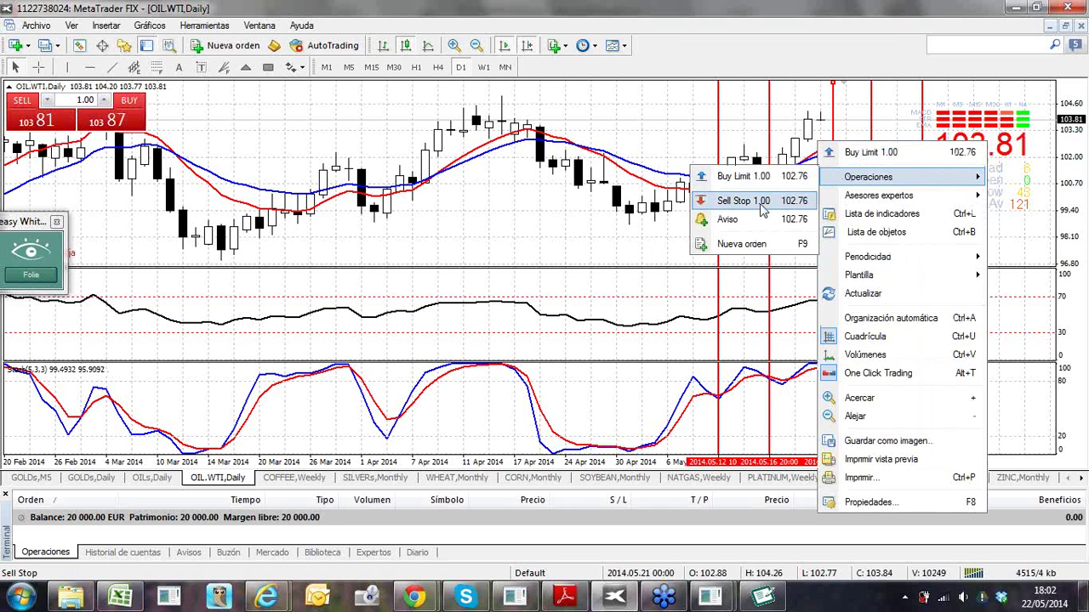
left_click(734, 245)
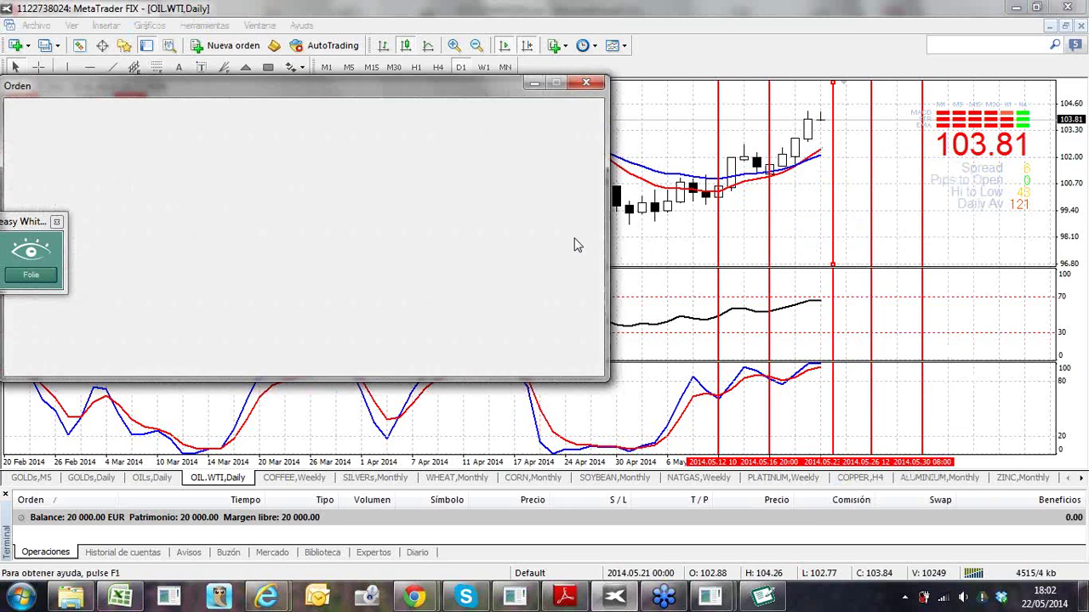
left_click(409, 138)
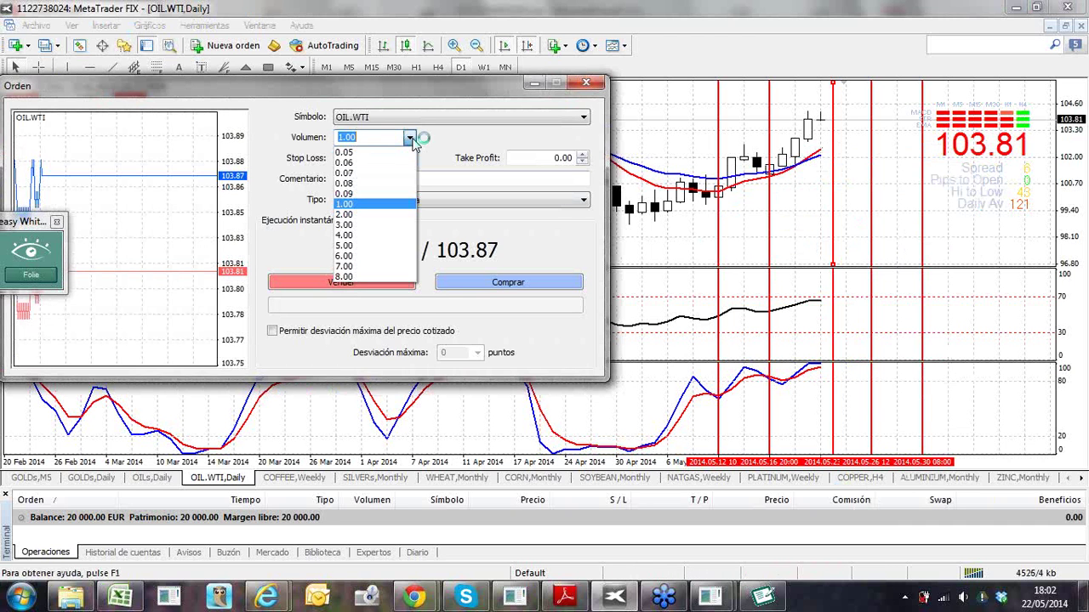
left_click(410, 138)
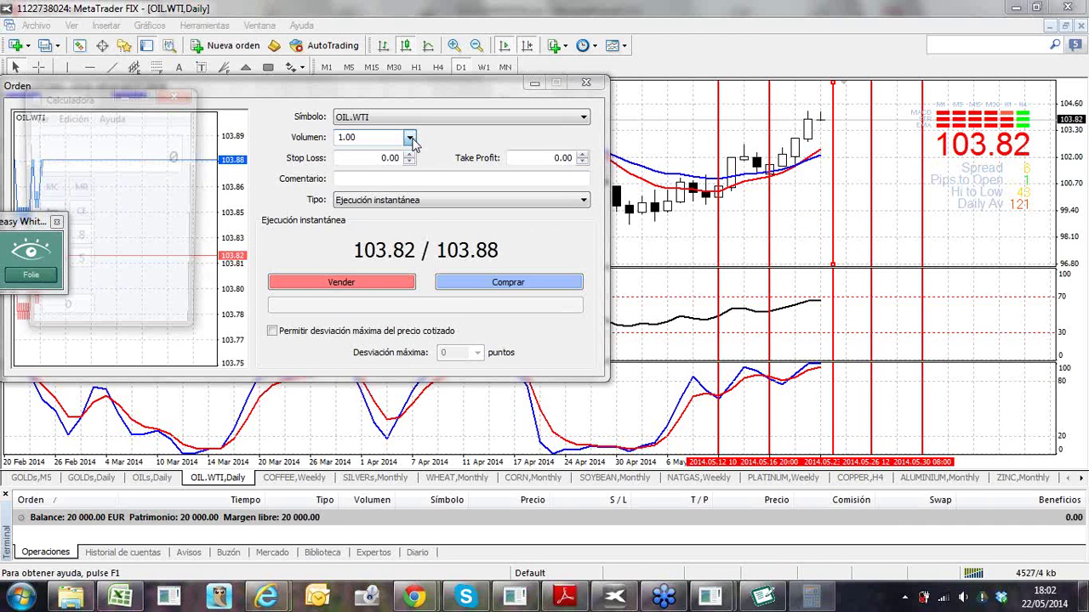
key("XF86Calculator")
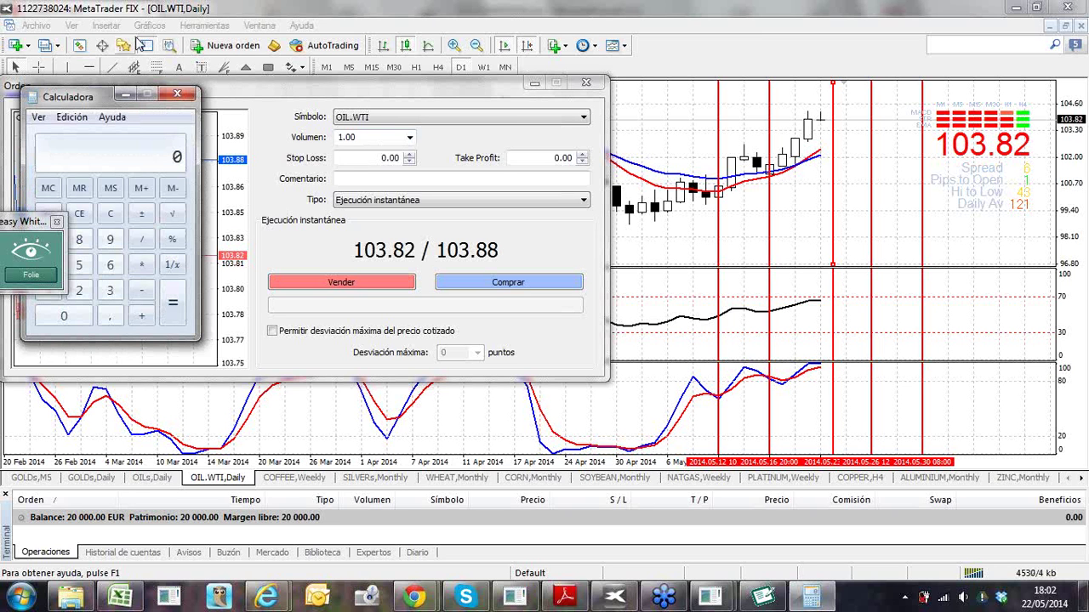
left_click(189, 95)
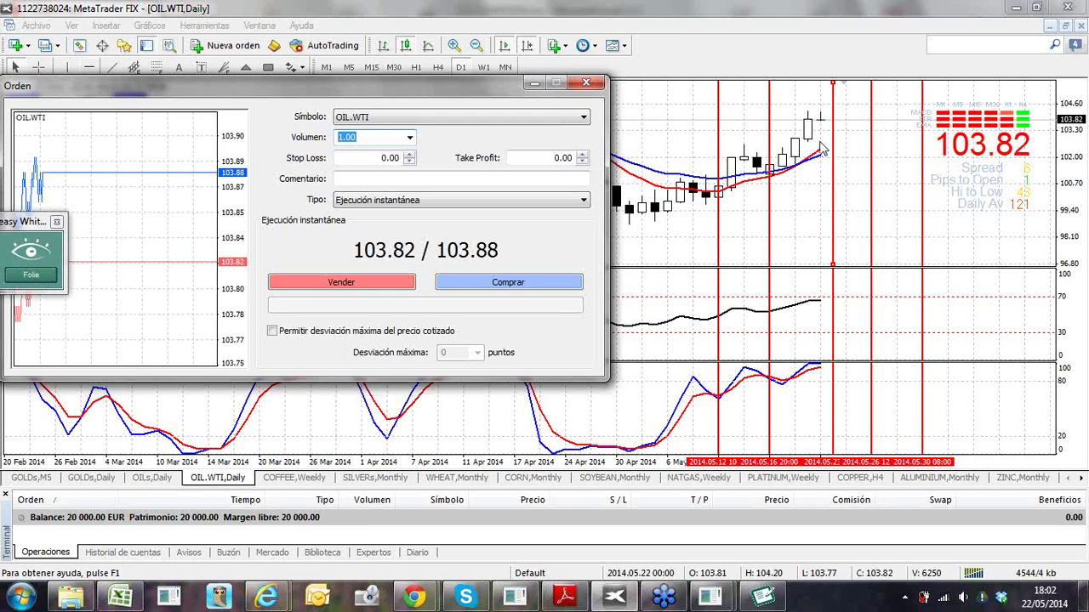
Set the OIL.WTI order's volume to 0.1 and its type to Orden pendiente
left_click(410, 139)
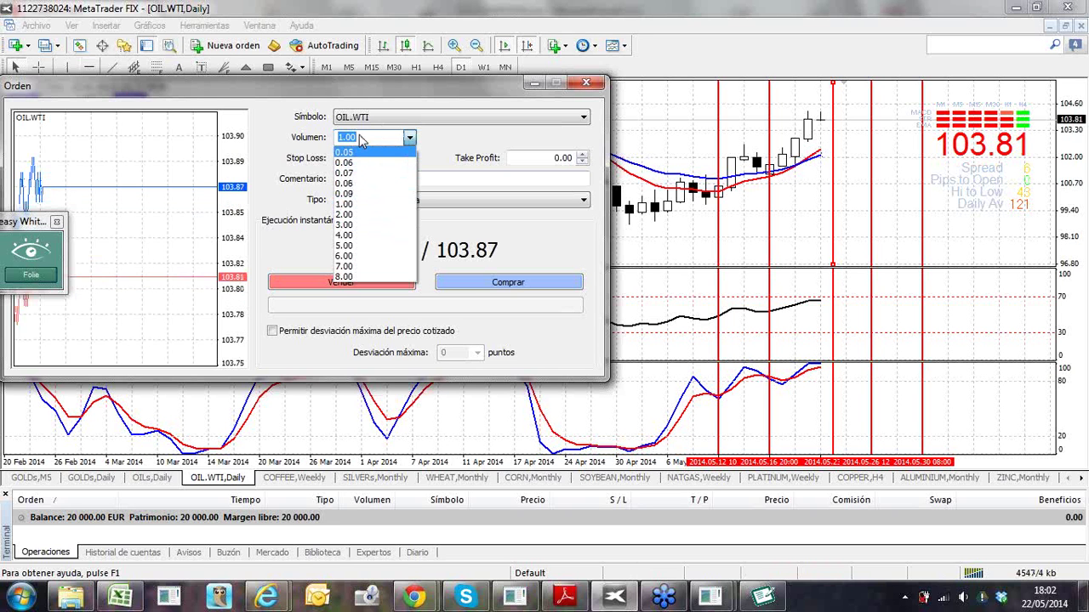
type("0,1")
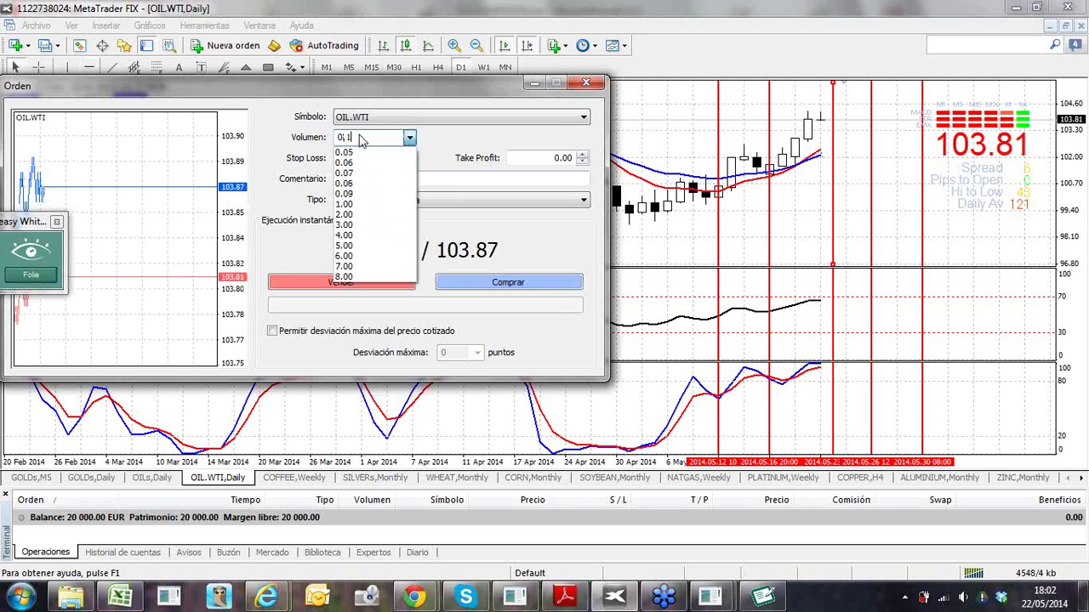
left_click(448, 228)
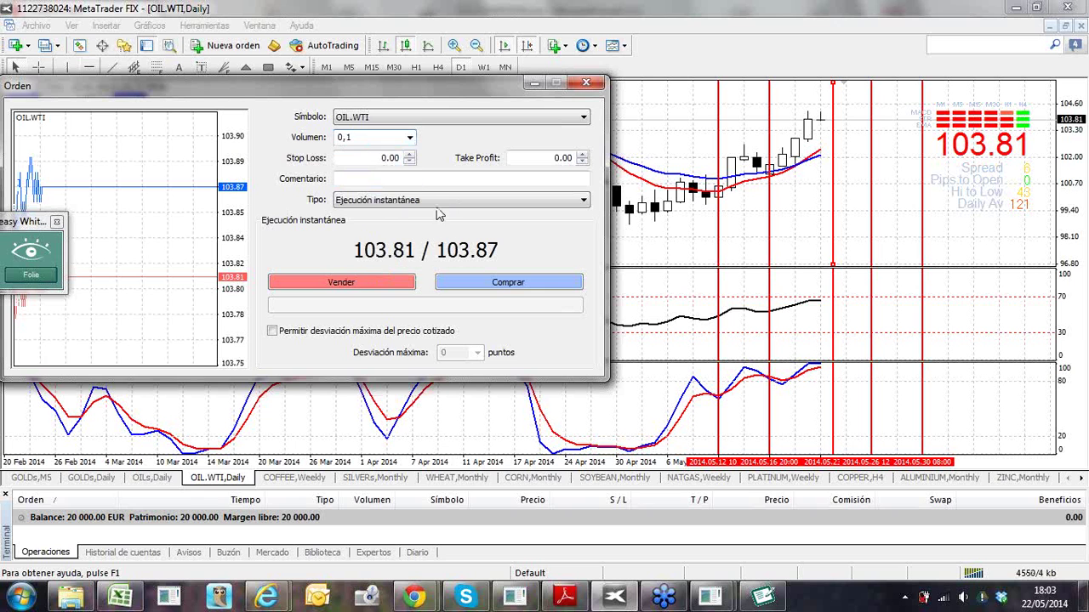
left_click(436, 208)
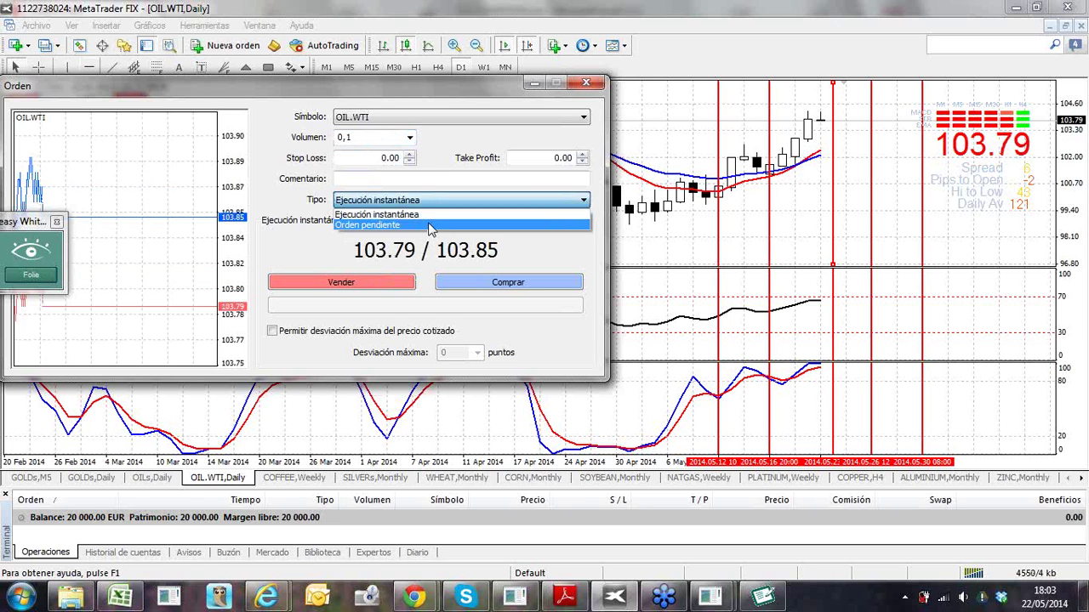
left_click(431, 223)
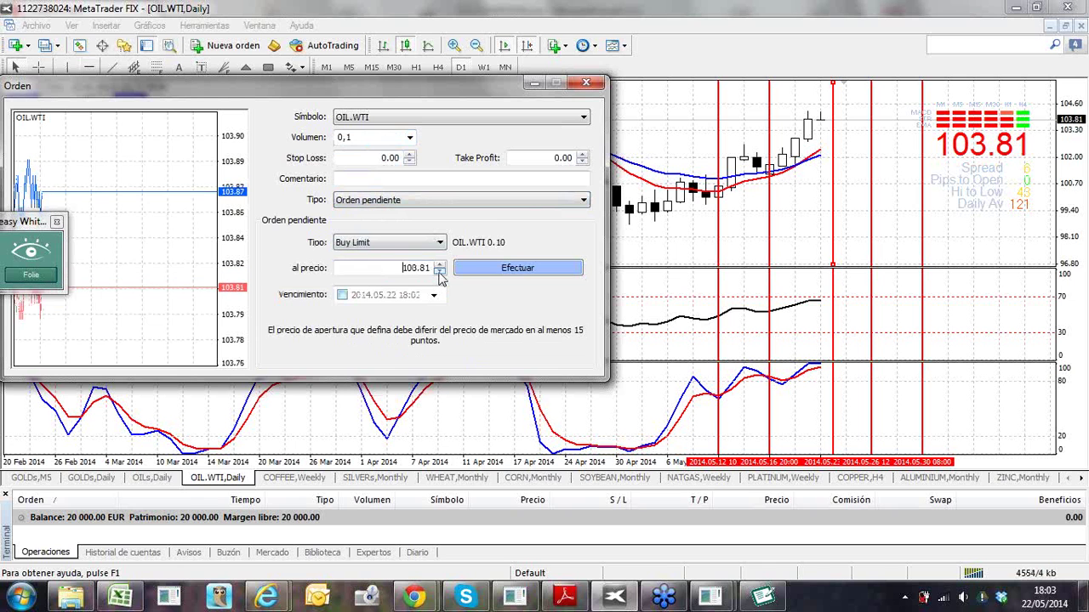
Place the OIL.WTI Buy Limit order at a price of 102.71 and close the order window
left_click(440, 271)
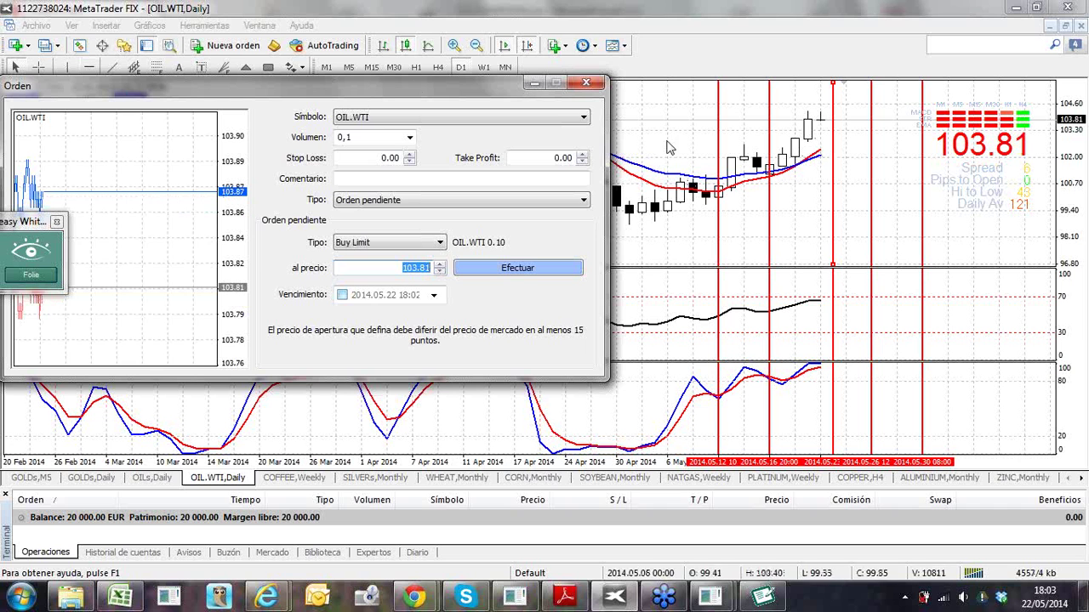
type("102.81")
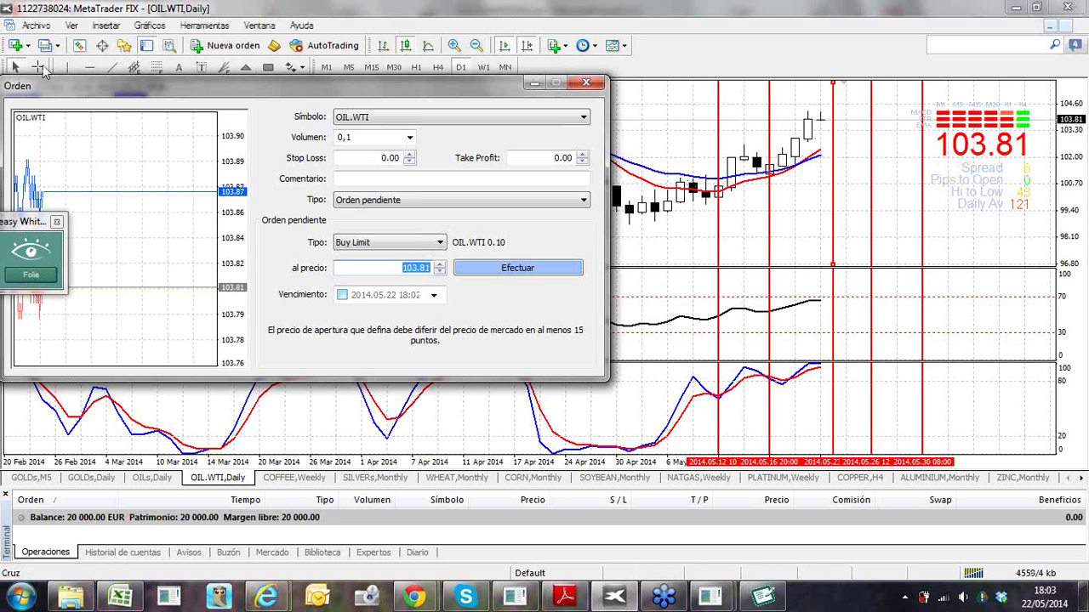
left_click(39, 67)
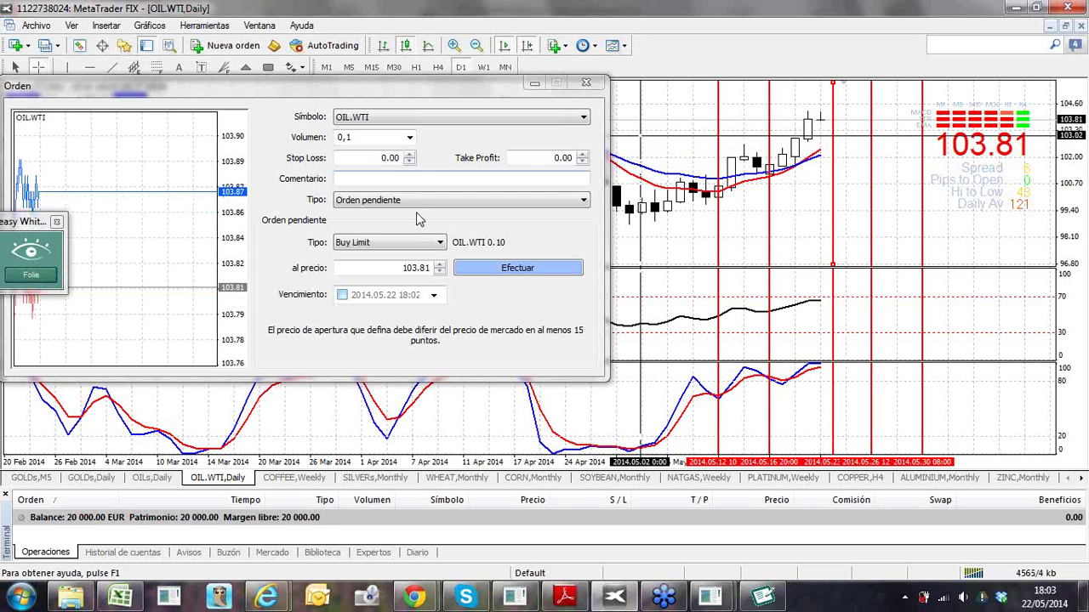
double_click(425, 270)
type("100.0")
key("BackSpace")
type("7")
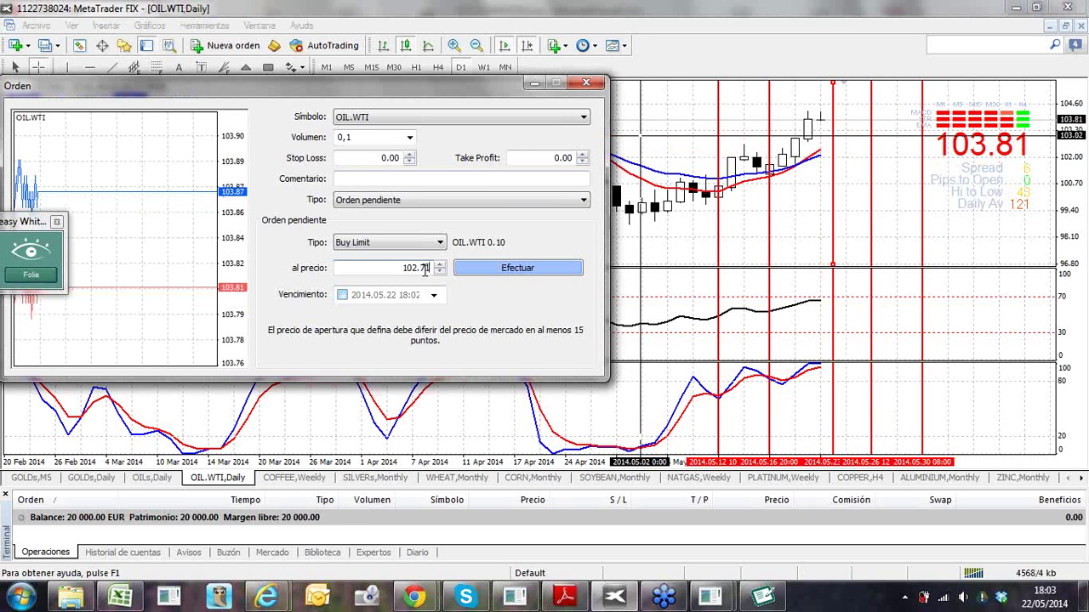
left_click(500, 270)
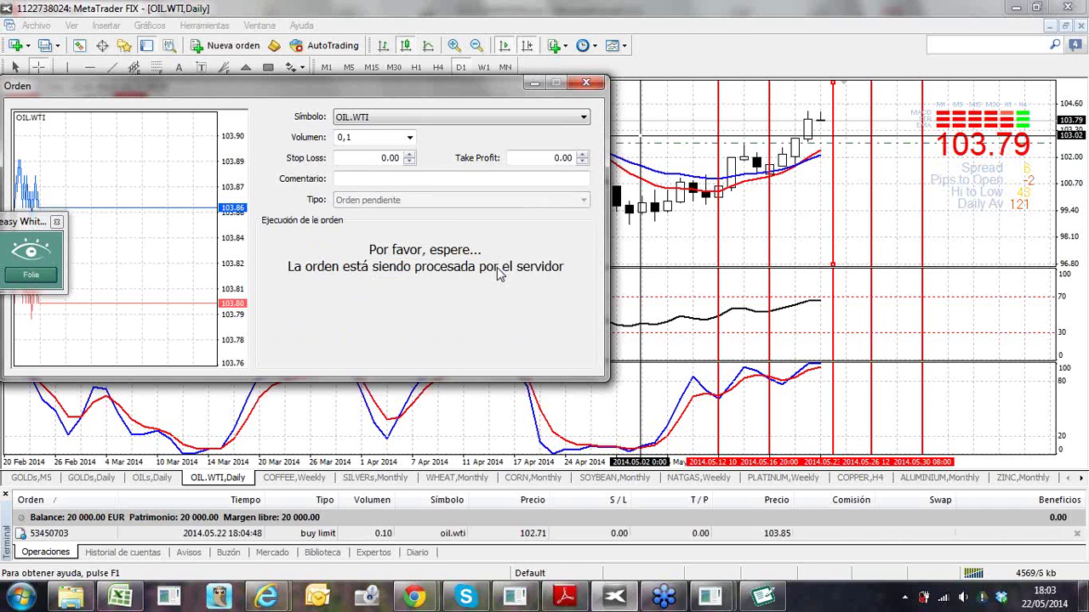
left_click(380, 321)
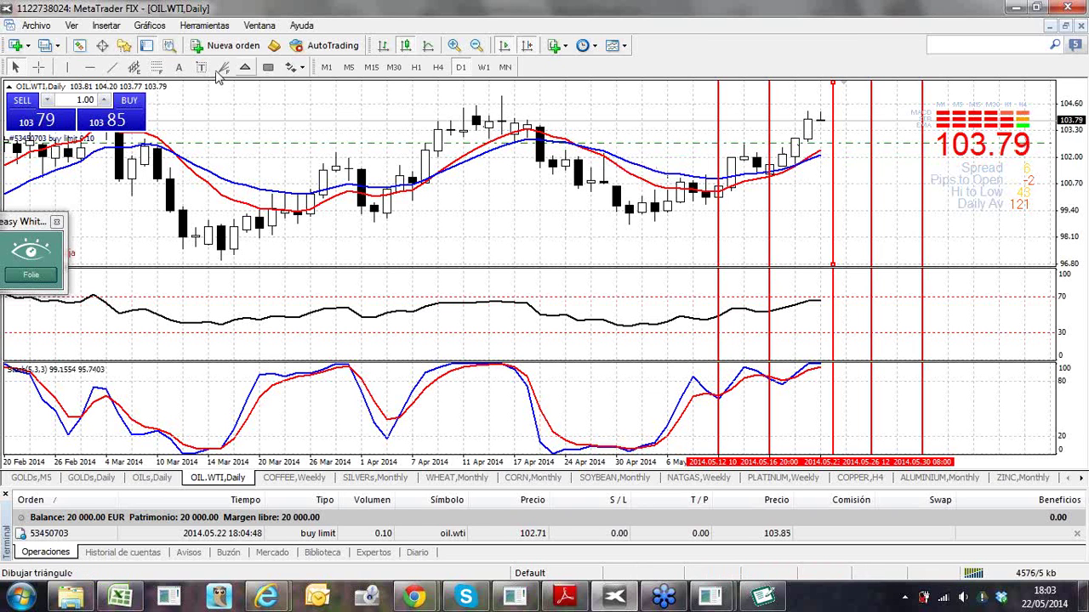
Measure the distance from just below the moving averages up to the buy limit line with the crosshair
left_click(113, 68)
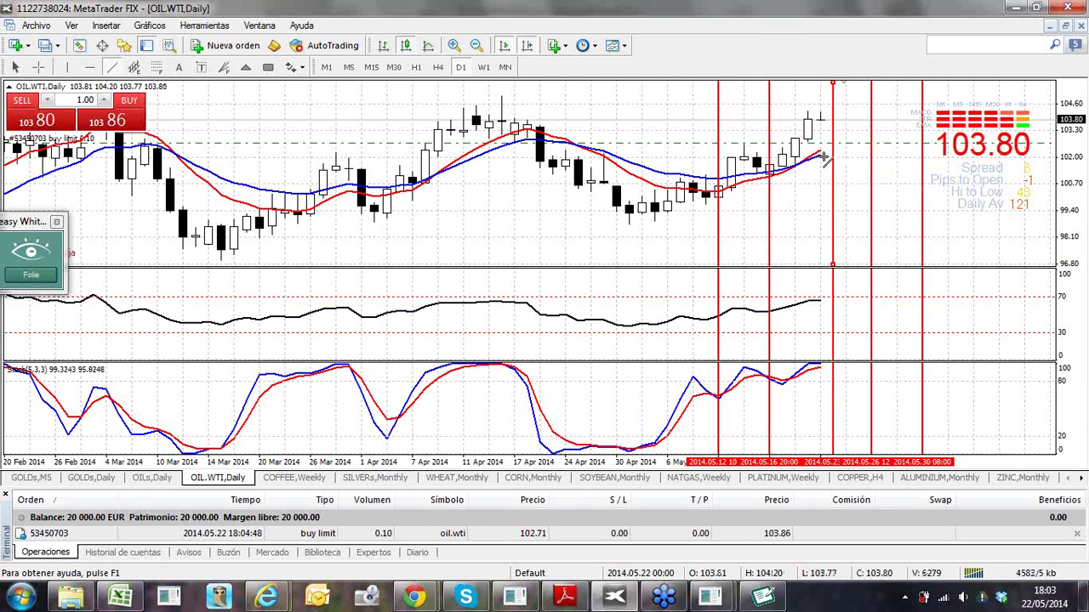
mouse_move(826, 153)
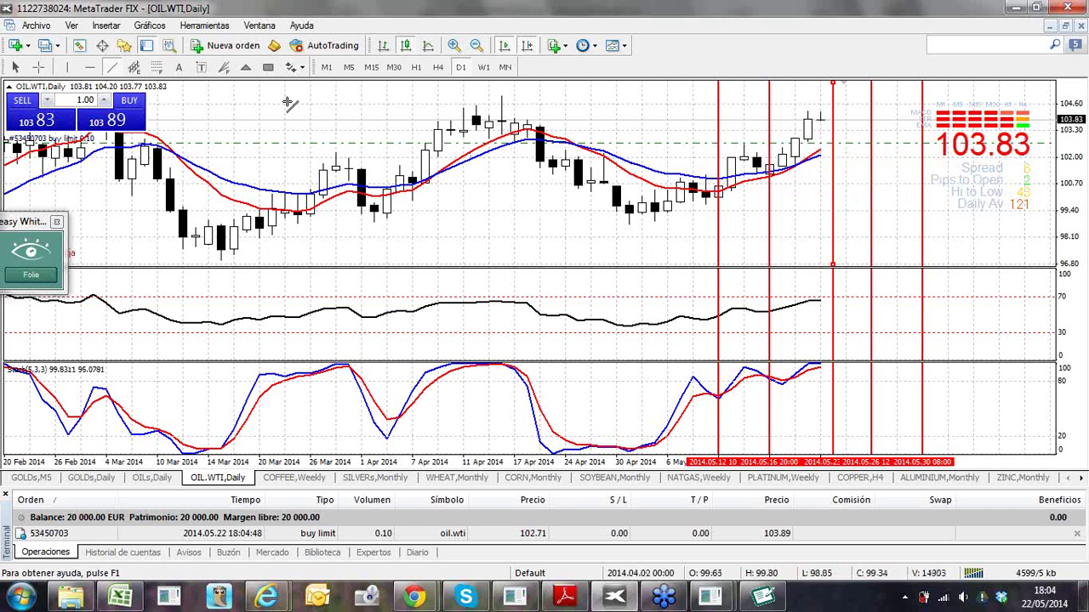
left_click(38, 67)
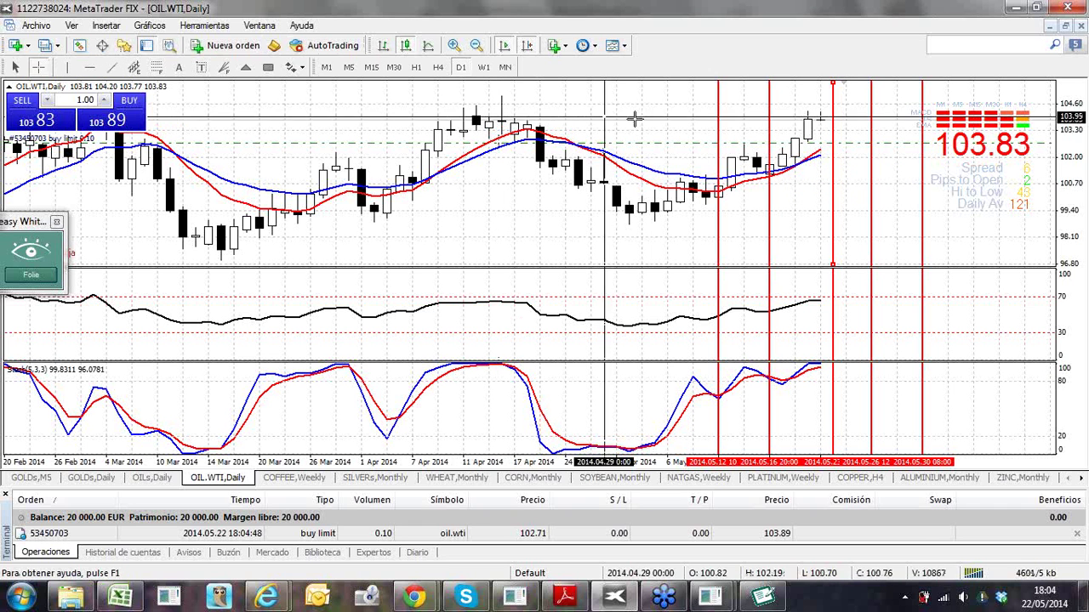
left_click_drag(827, 162, 827, 142)
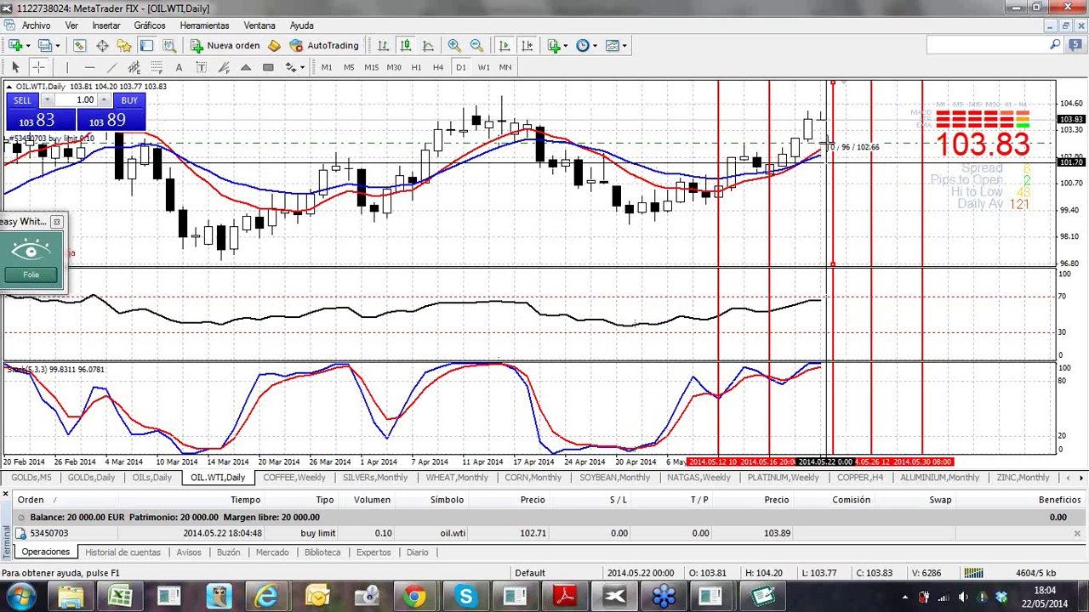
left_click_drag(827, 142, 828, 140)
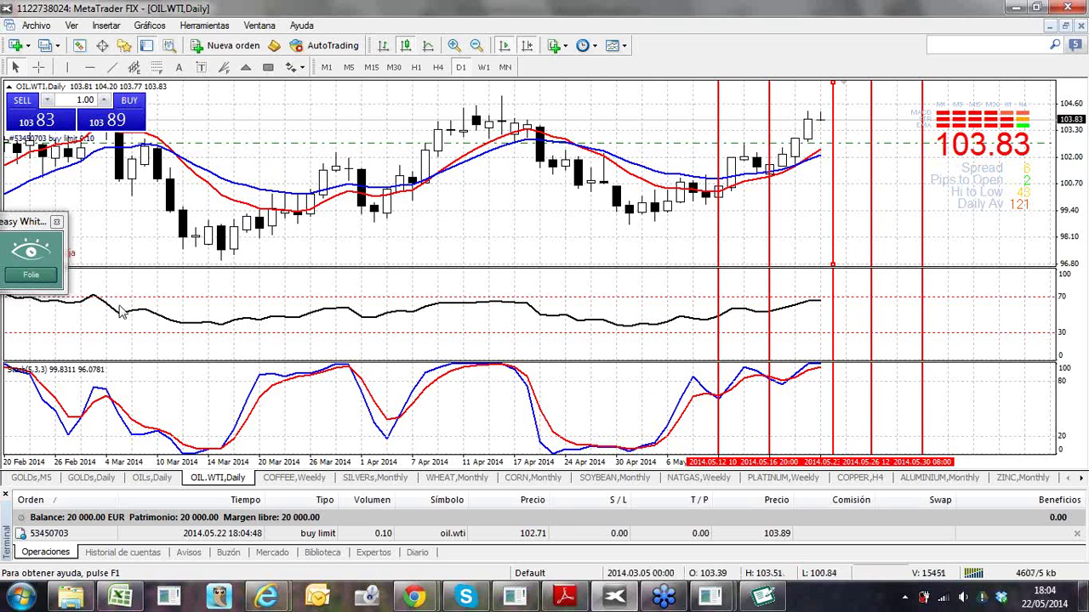
Multiply 100 by 0.77 in the Windows calculator and close it
type("100")
left_click(142, 241)
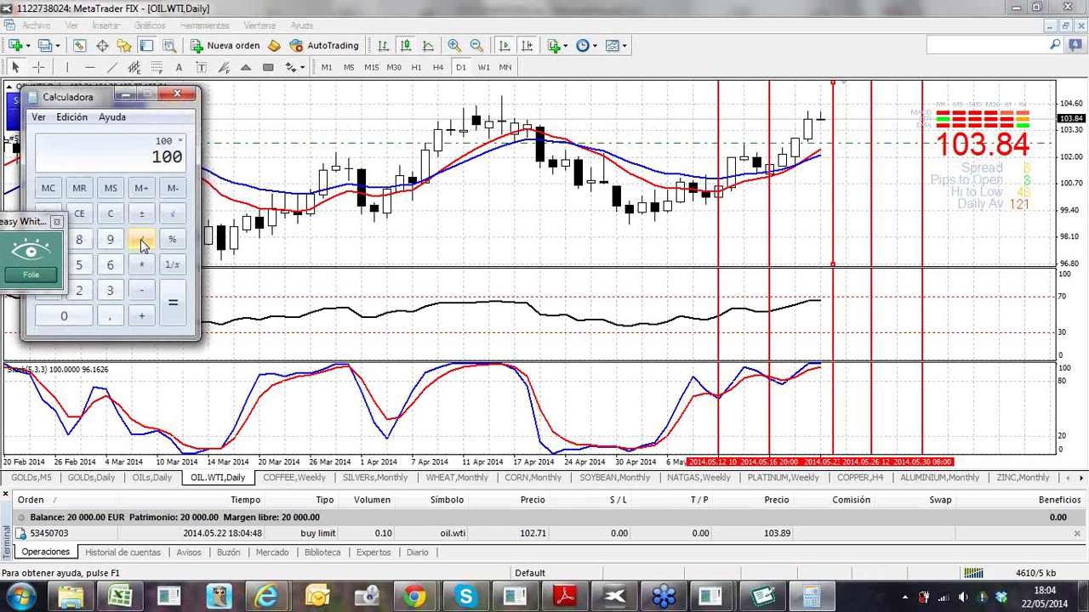
type("0,77")
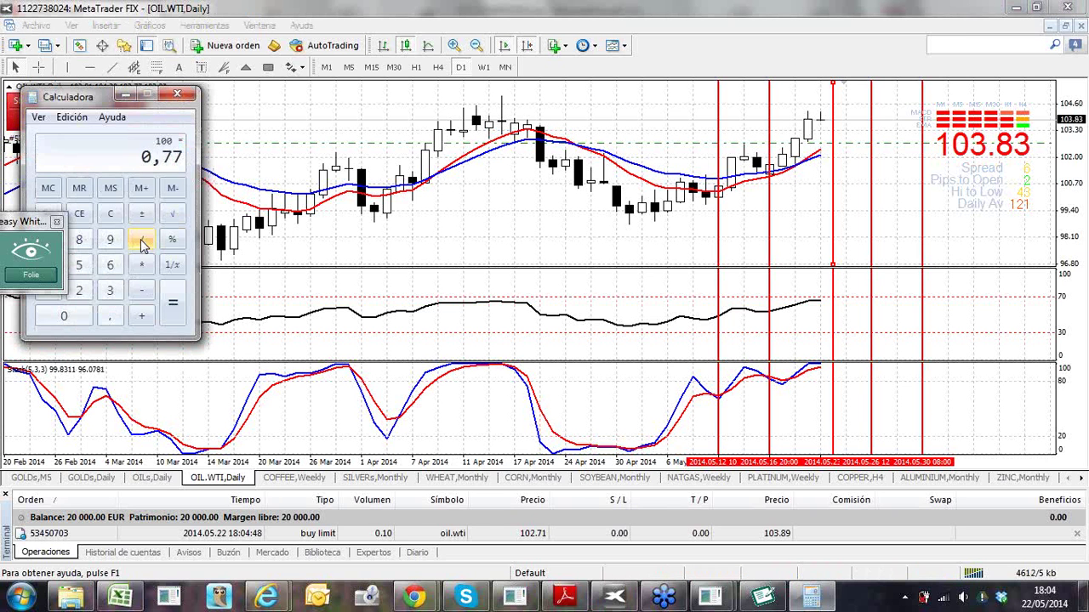
left_click(172, 311)
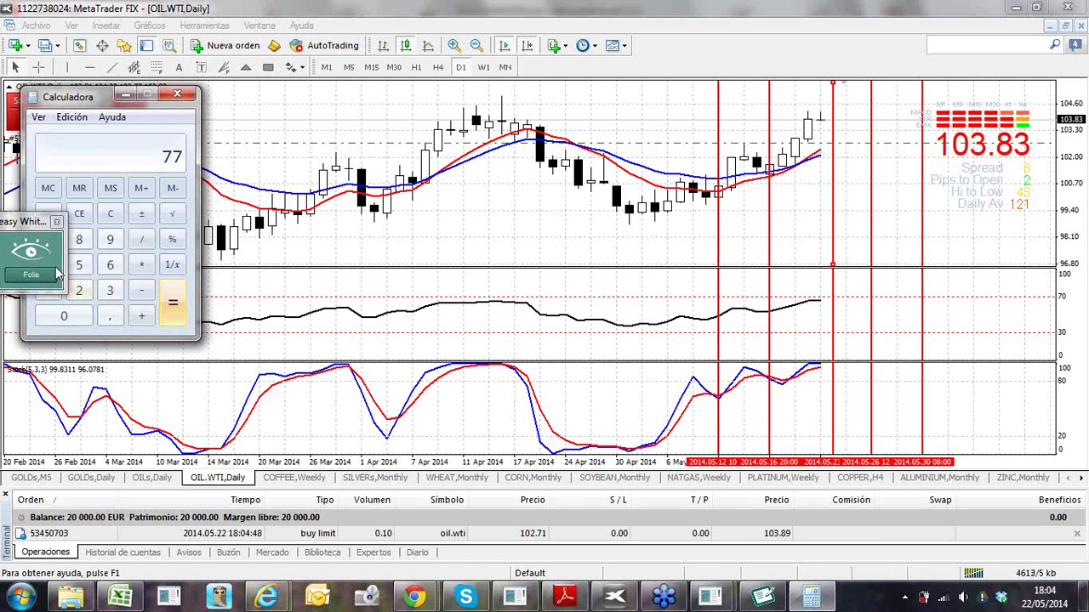
left_click(60, 223)
left_click(749, 241)
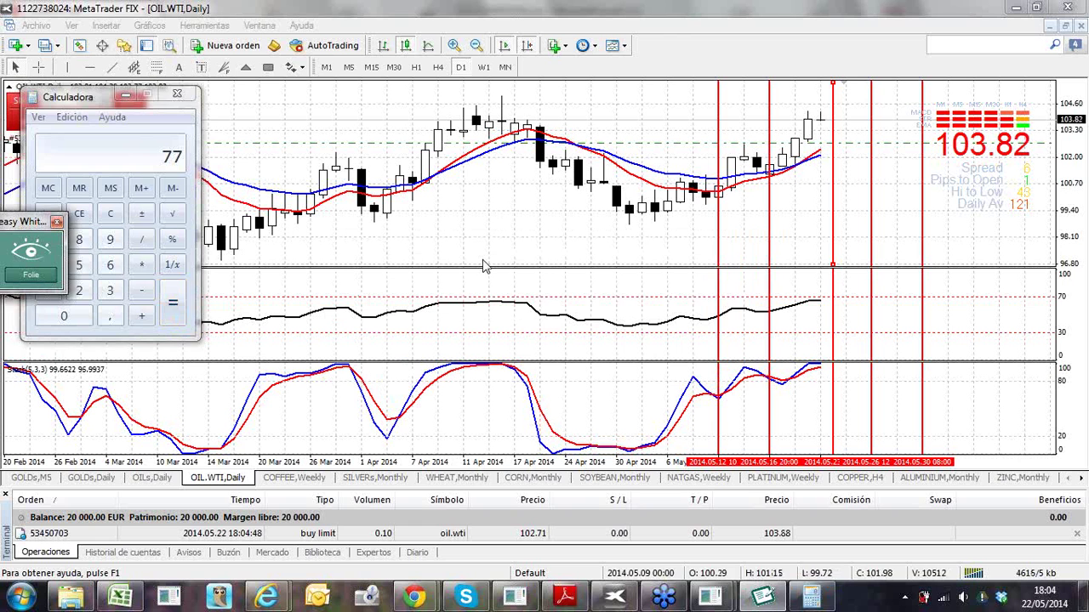
left_click(177, 96)
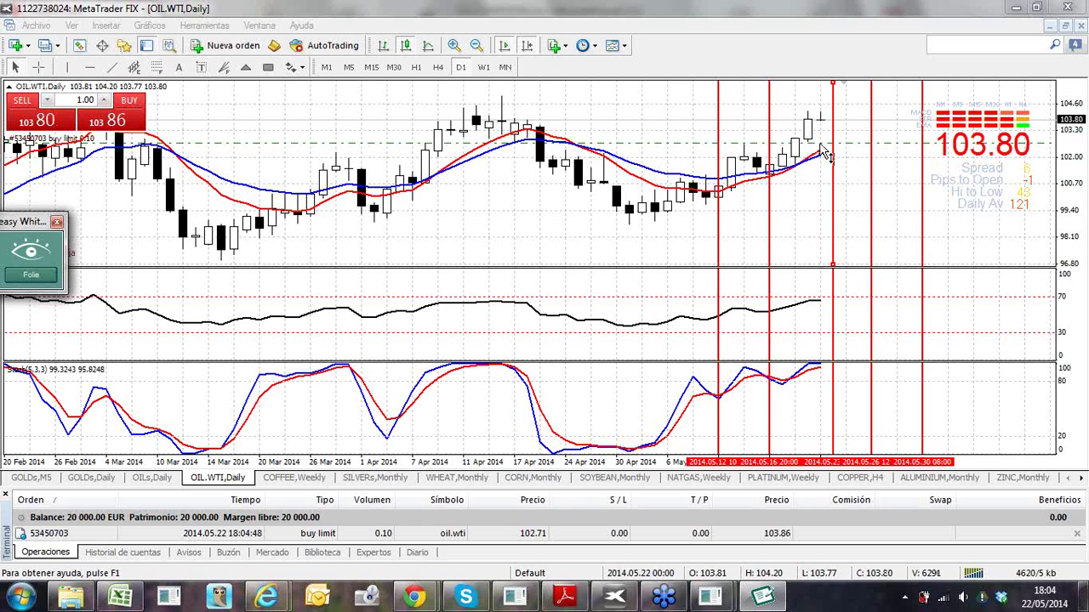
Accept the One-Click Trading terms and move the OIL.WTI buy limit line on the chart to a price of 102.75
left_click_drag(822, 165, 826, 178)
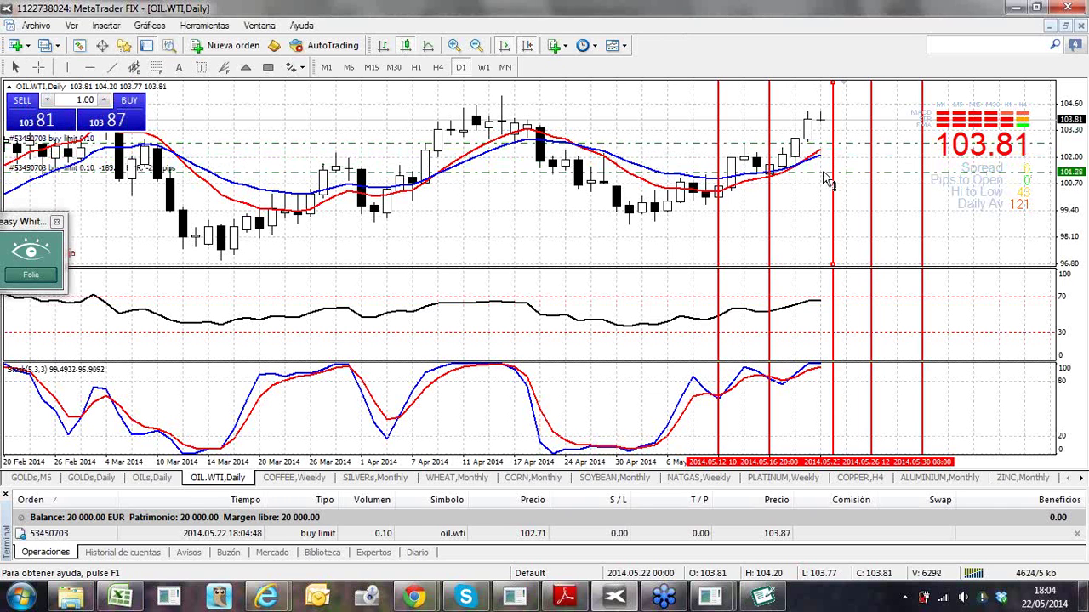
mouse_move(824, 173)
left_mouse_down()
mouse_move(822, 101)
mouse_move(829, 193)
mouse_move(829, 170)
left_mouse_up()
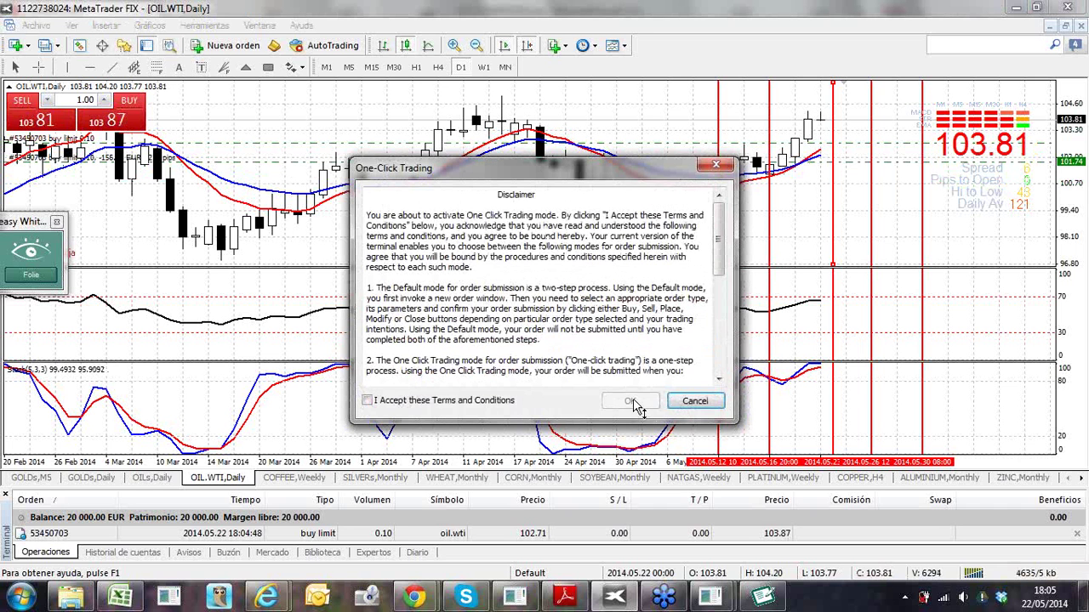
left_click(368, 401)
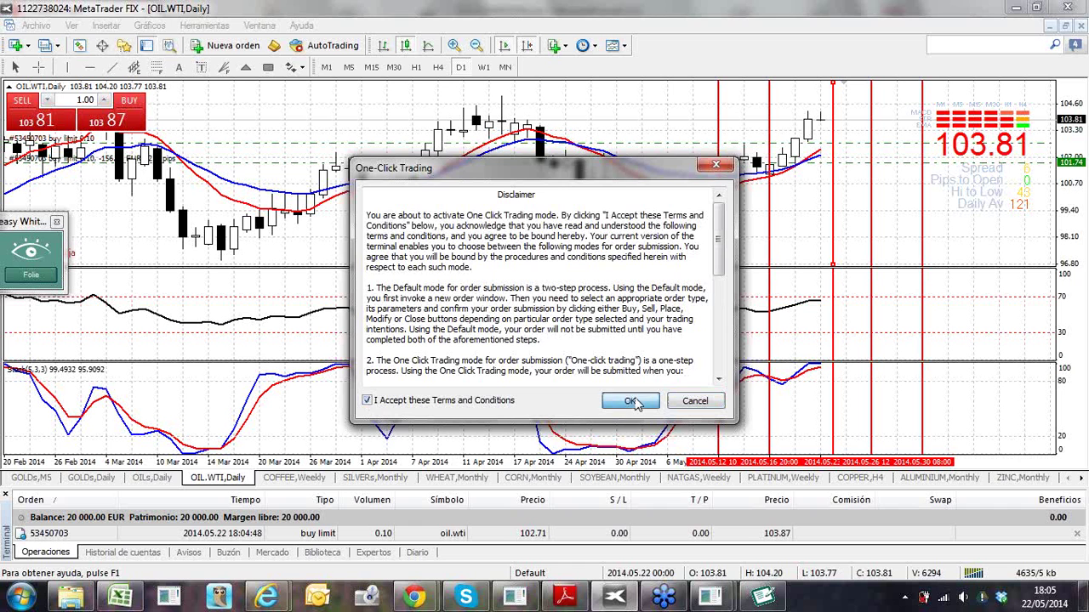
left_click(630, 401)
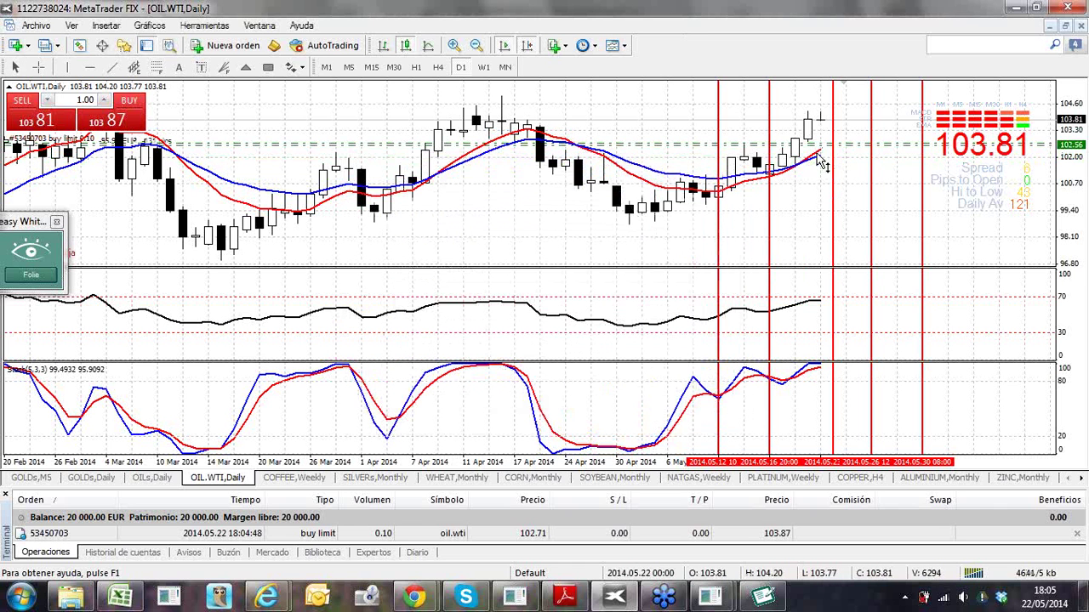
left_click_drag(818, 159, 824, 168)
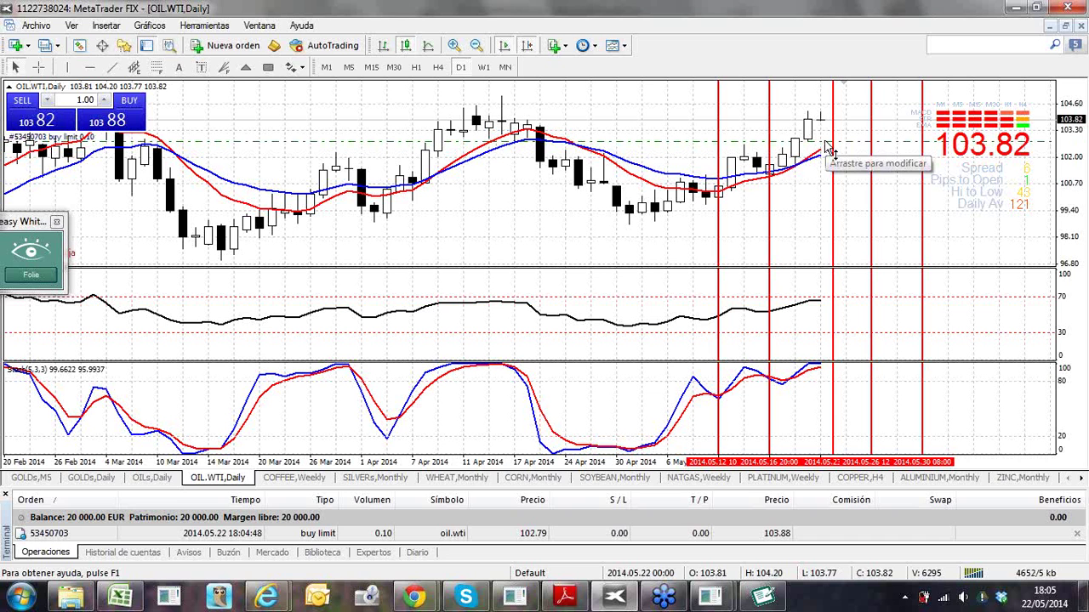
left_click_drag(825, 143, 825, 144)
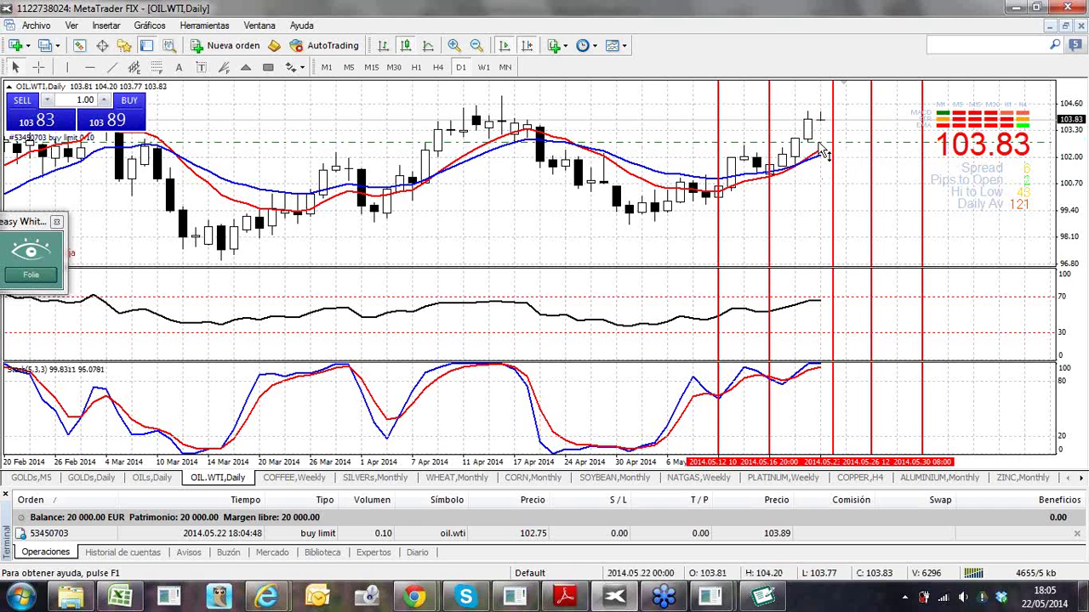
Open the buy limit order for modification and enter a stop loss of 101.74, just below the moving averages
double_click(823, 148)
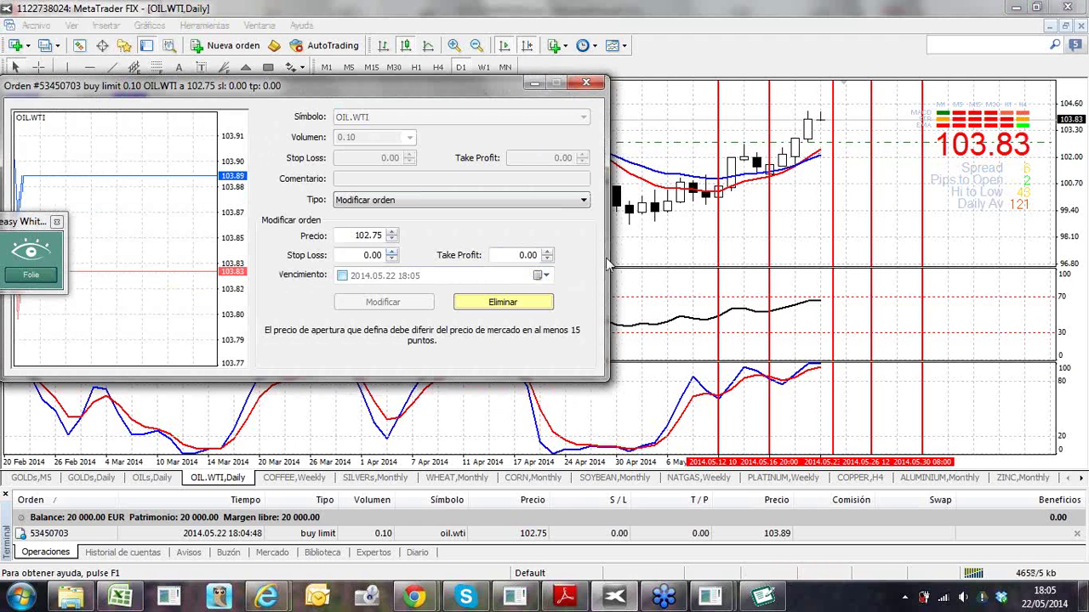
left_click(37, 68)
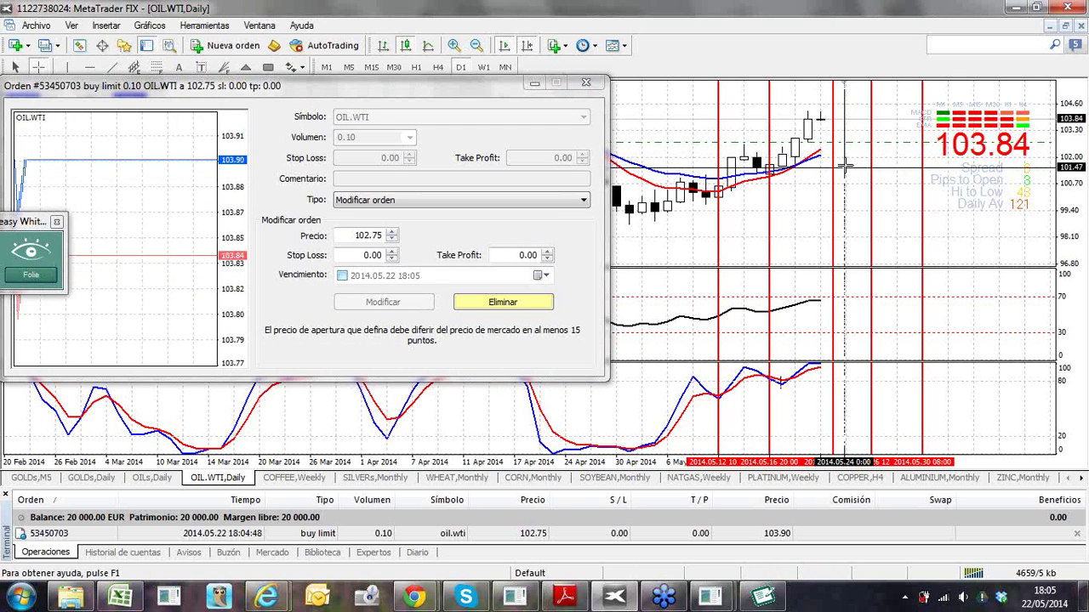
left_click(375, 255)
double_click(375, 256)
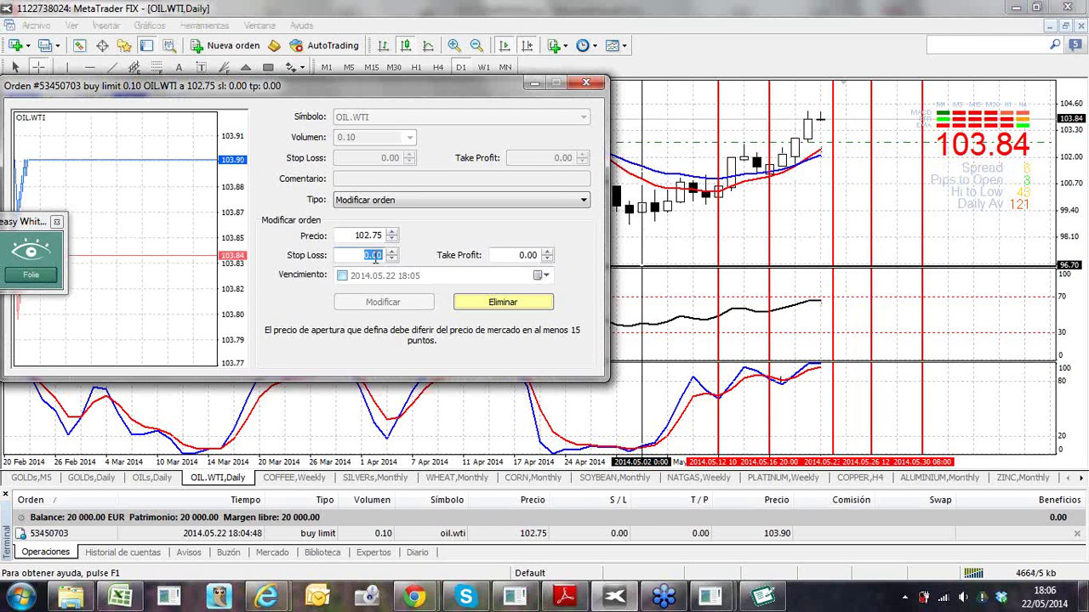
type("101.00")
key("BackSpace")
key("BackSpace")
type("74")
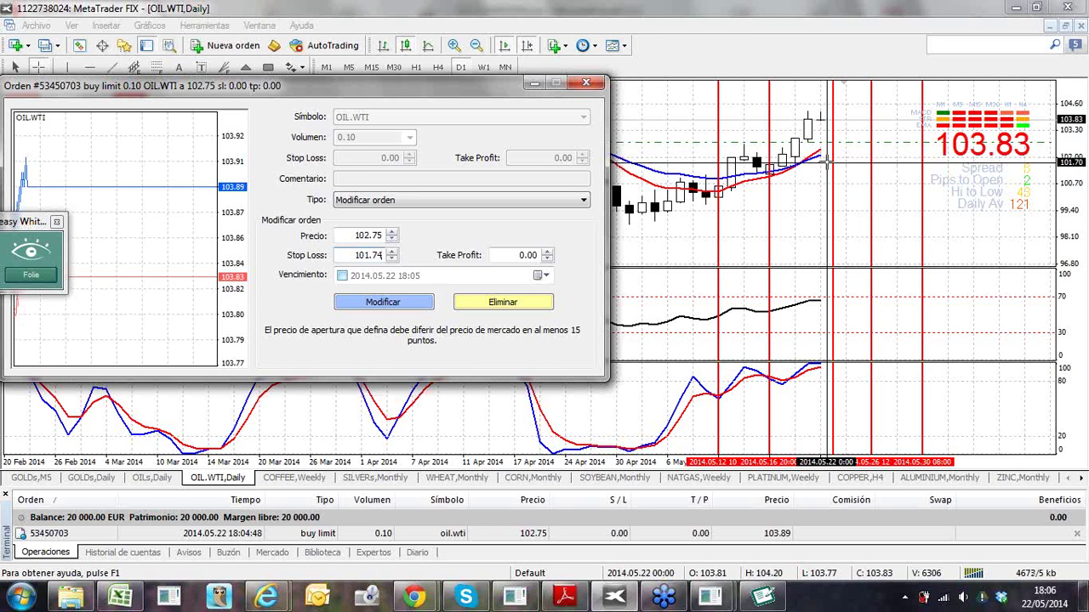
Measure from the stop loss level up to the buy limit line, and check the Weekly chart before returning to Daily
left_click_drag(827, 161, 830, 143)
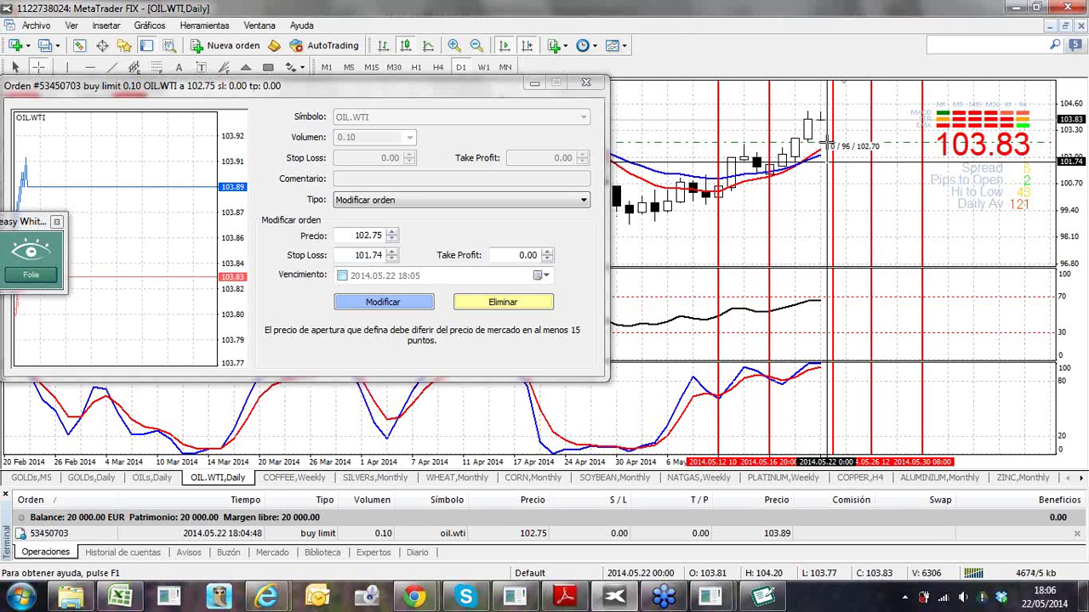
left_click_drag(829, 145, 829, 143)
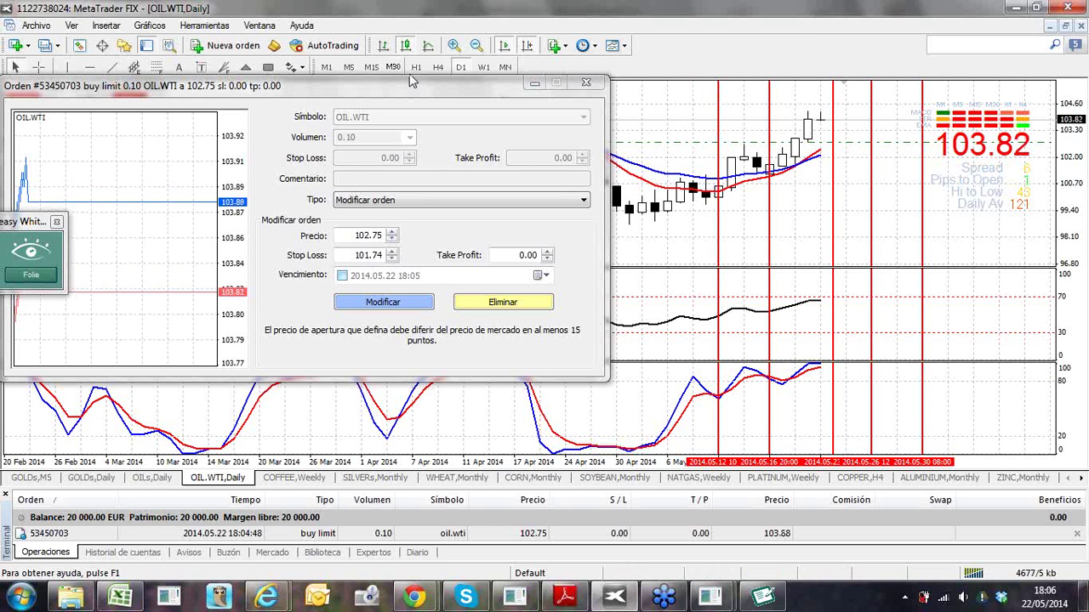
left_click(484, 68)
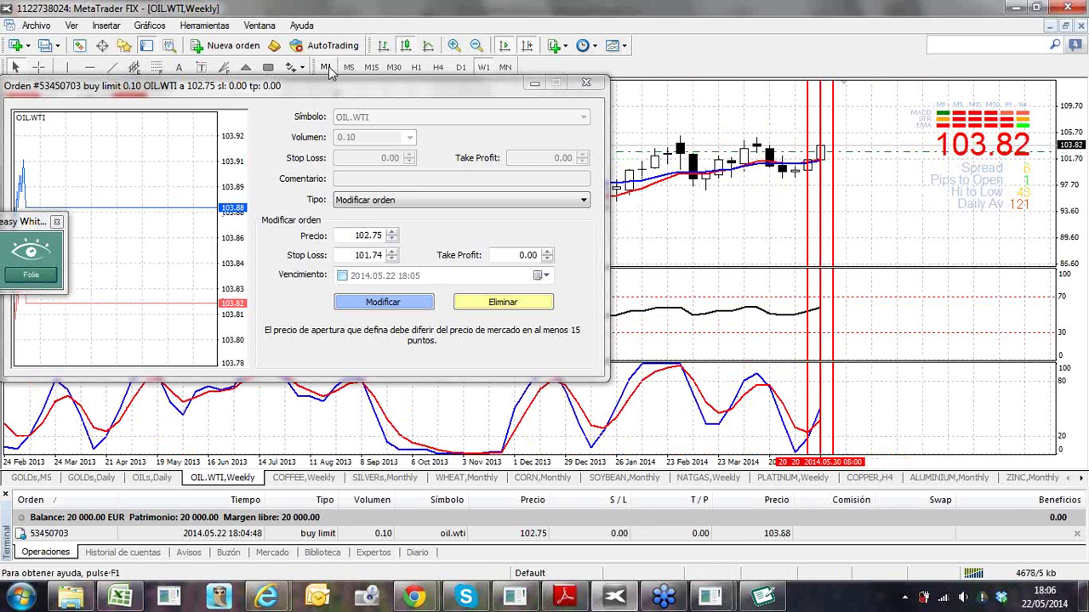
left_click(59, 68)
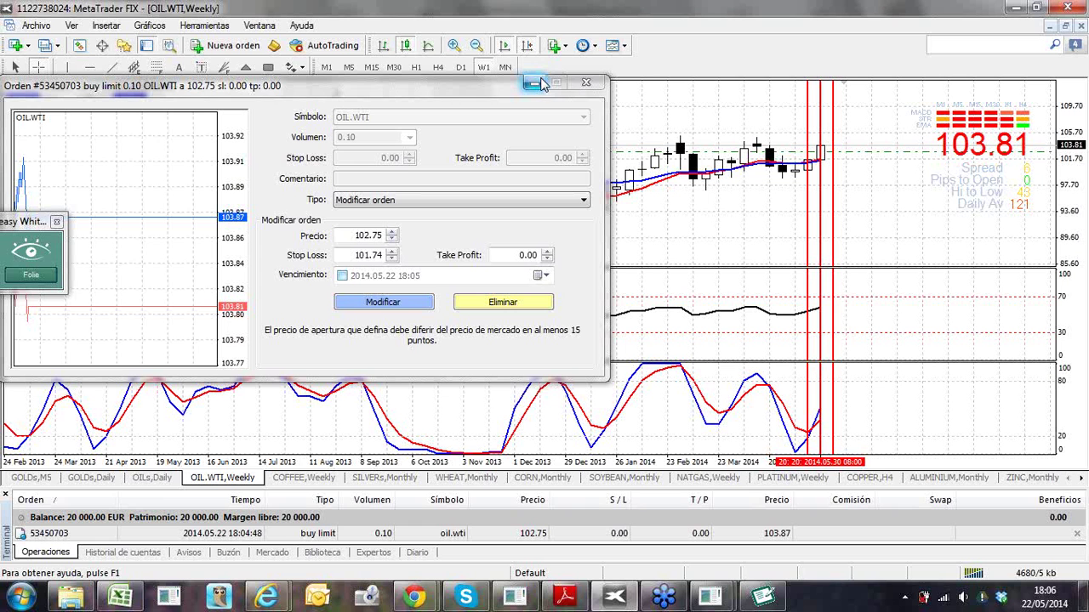
left_click(849, 153)
left_click_drag(851, 153, 850, 142)
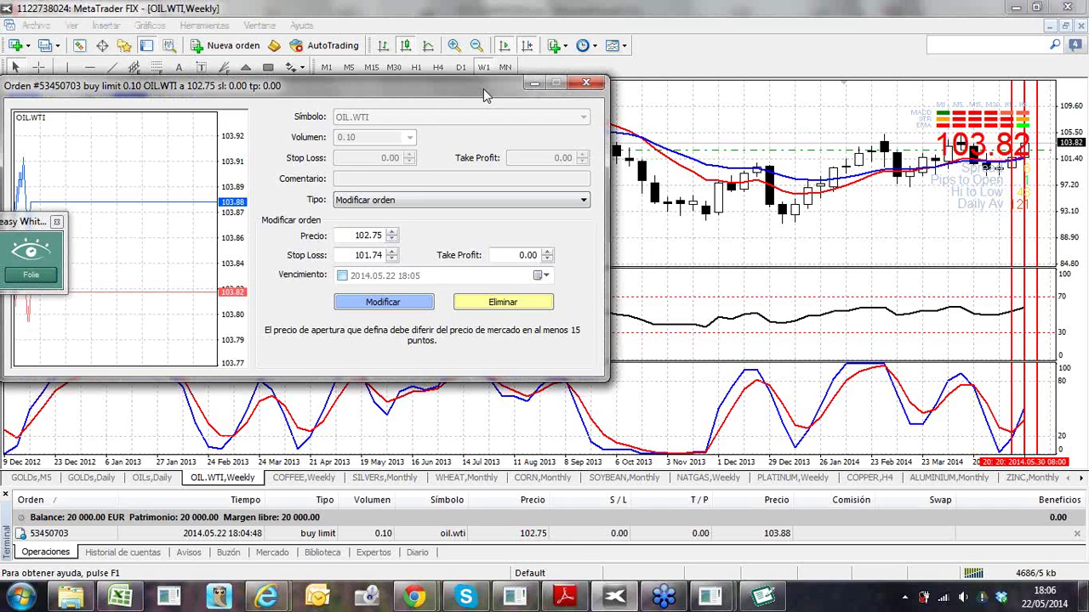
left_click_drag(483, 89, 462, 254)
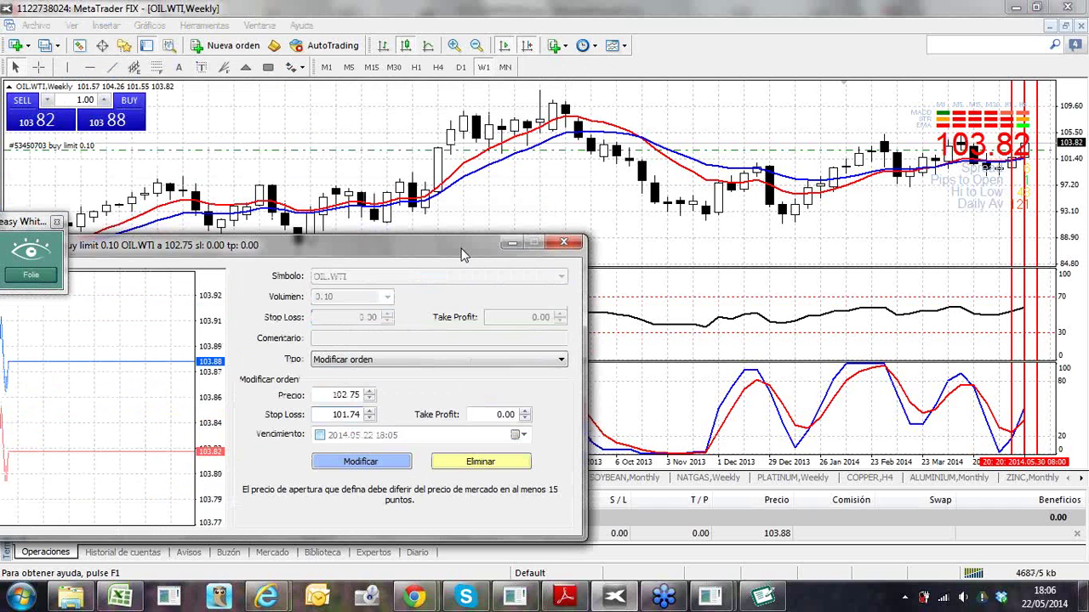
left_click(459, 69)
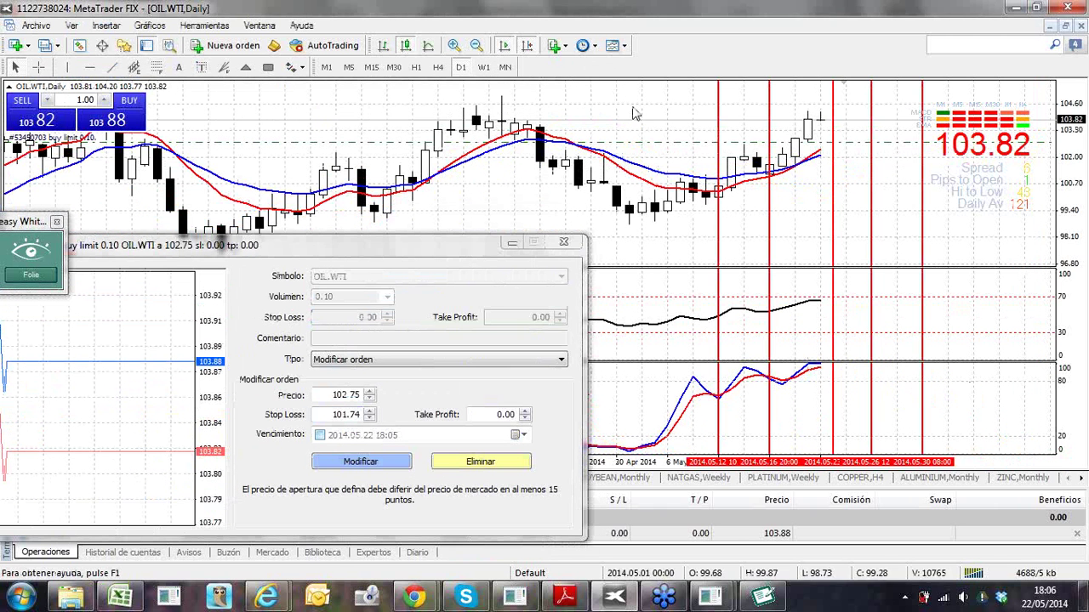
Set the buy limit order's take profit to 104.81, apply the modification and close the order window
left_click(510, 414)
type("104")
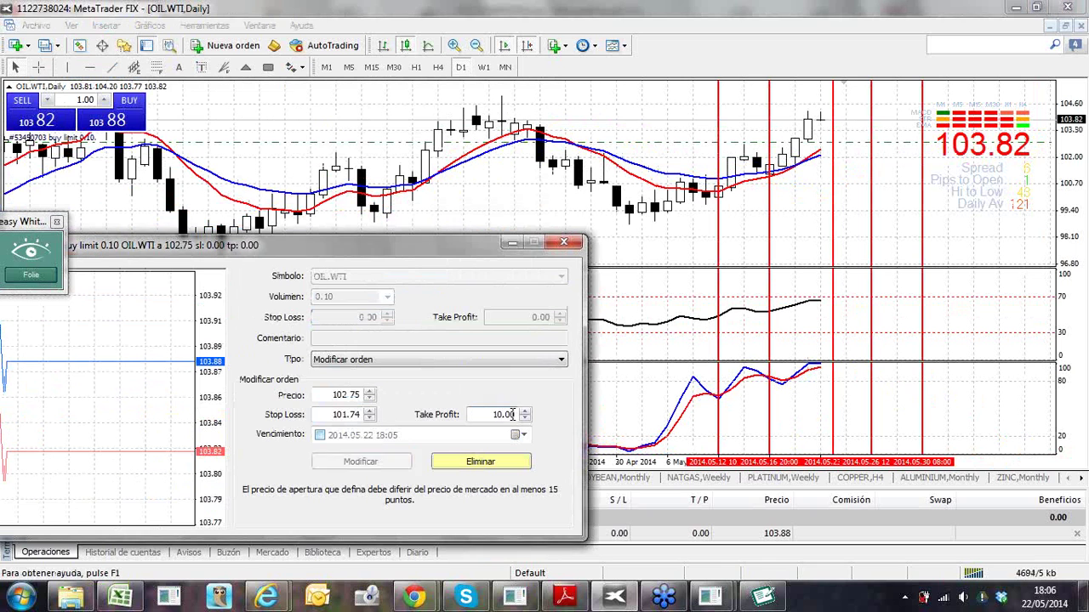
key("BackSpace")
key("BackSpace")
type("81")
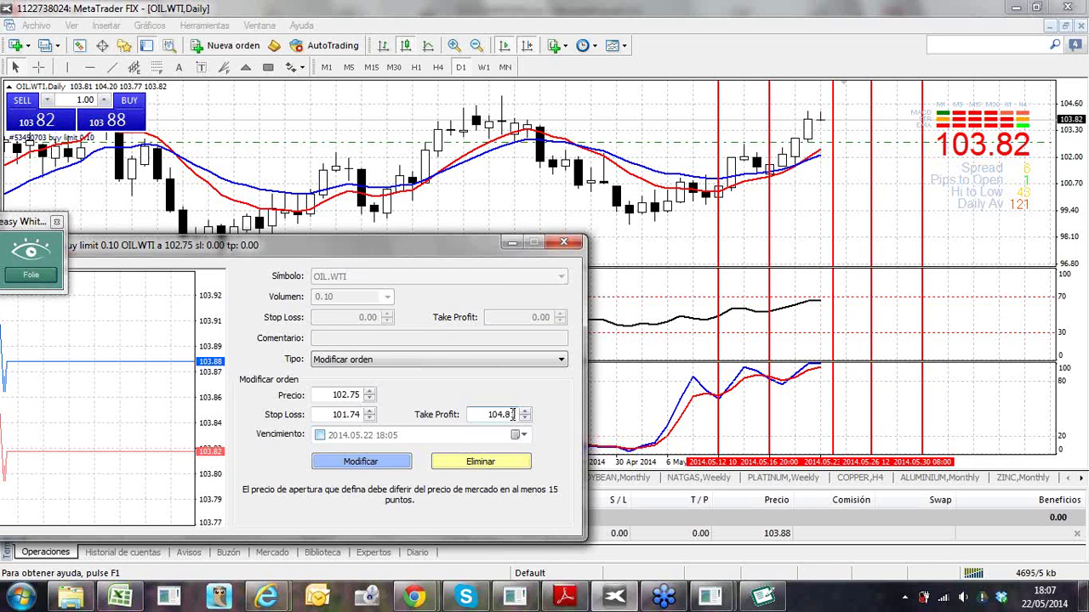
left_click(383, 464)
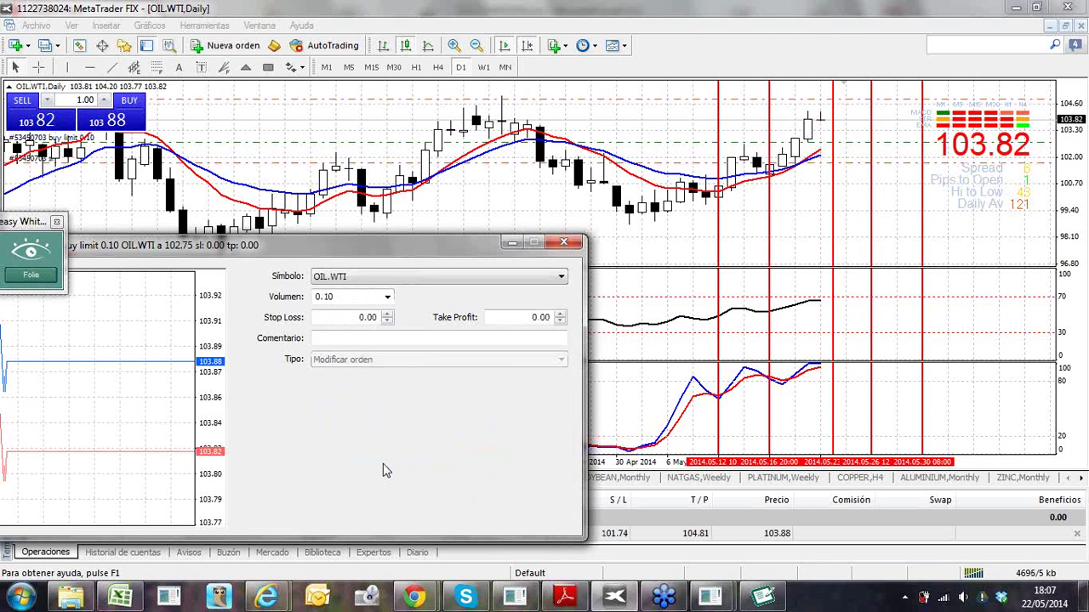
left_click(383, 463)
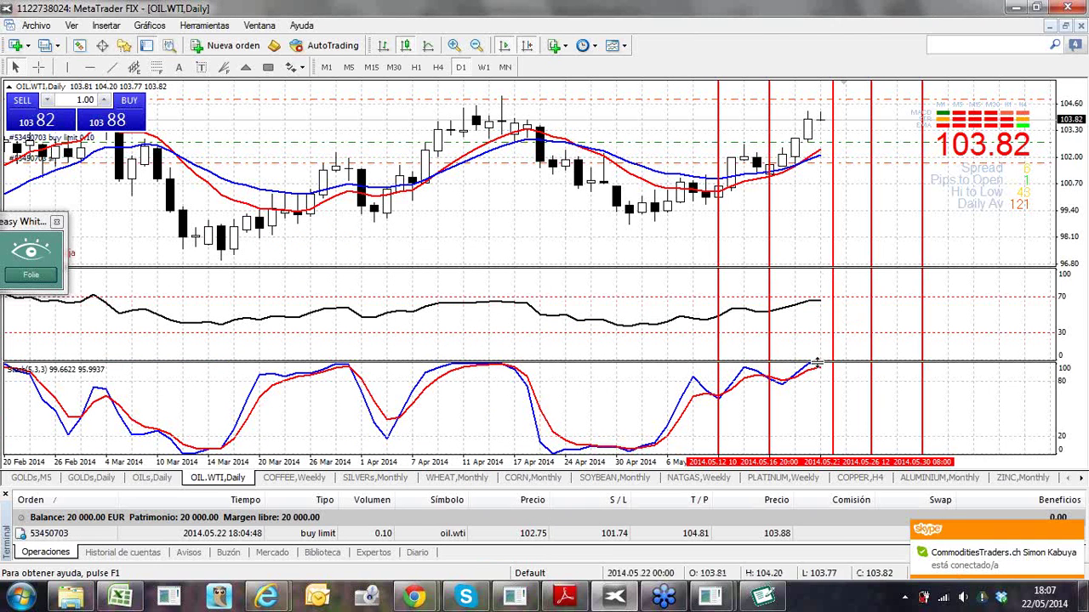
Annotate the expected pullback with red downward arrows on the stochastic and the latest candle, and exit the drawing overlay
left_click(47, 276)
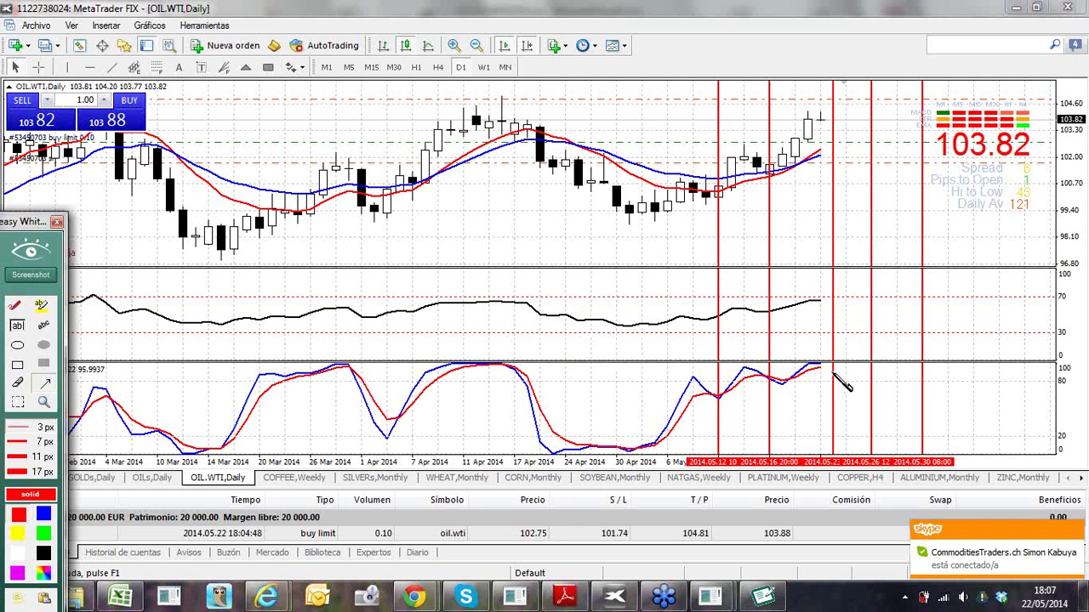
left_click_drag(827, 375, 854, 445)
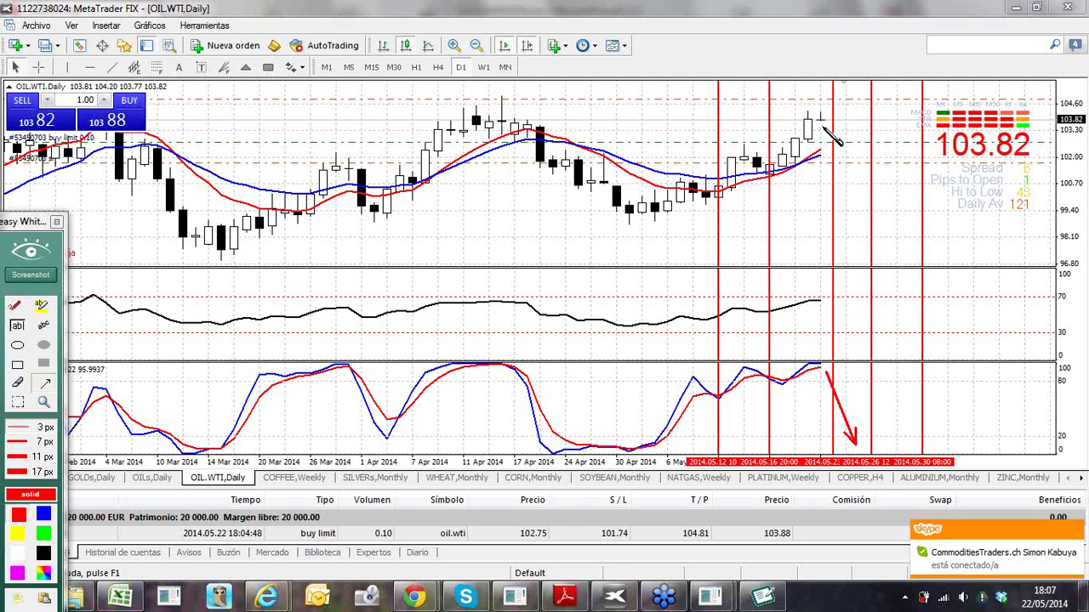
left_click_drag(822, 120, 838, 154)
left_click(51, 281)
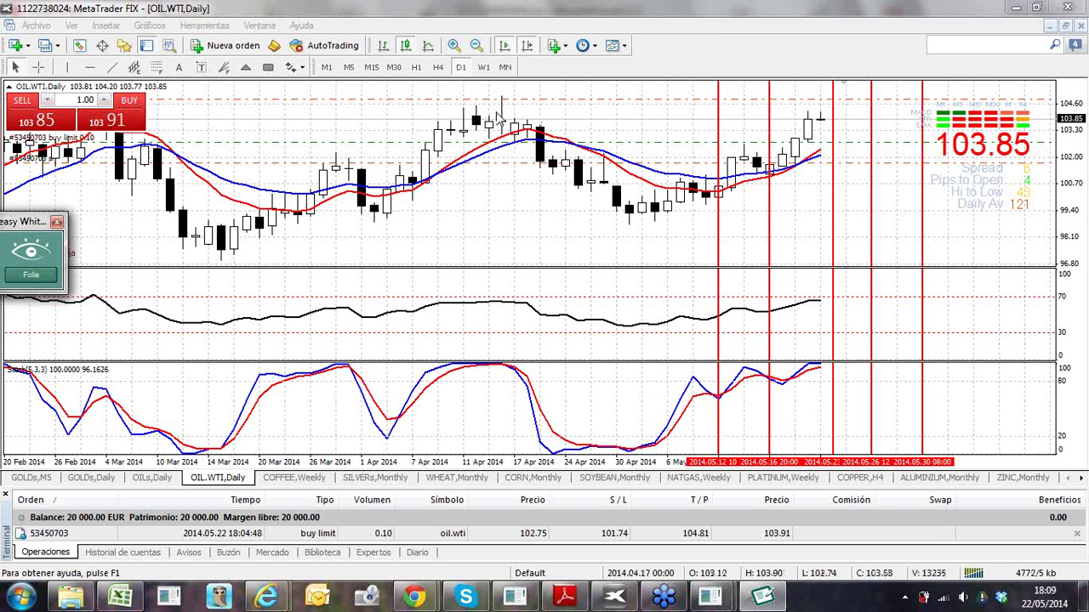
Set the period of the blue DEMA moving average on the OIL.WTI chart to 22
right_click(466, 168)
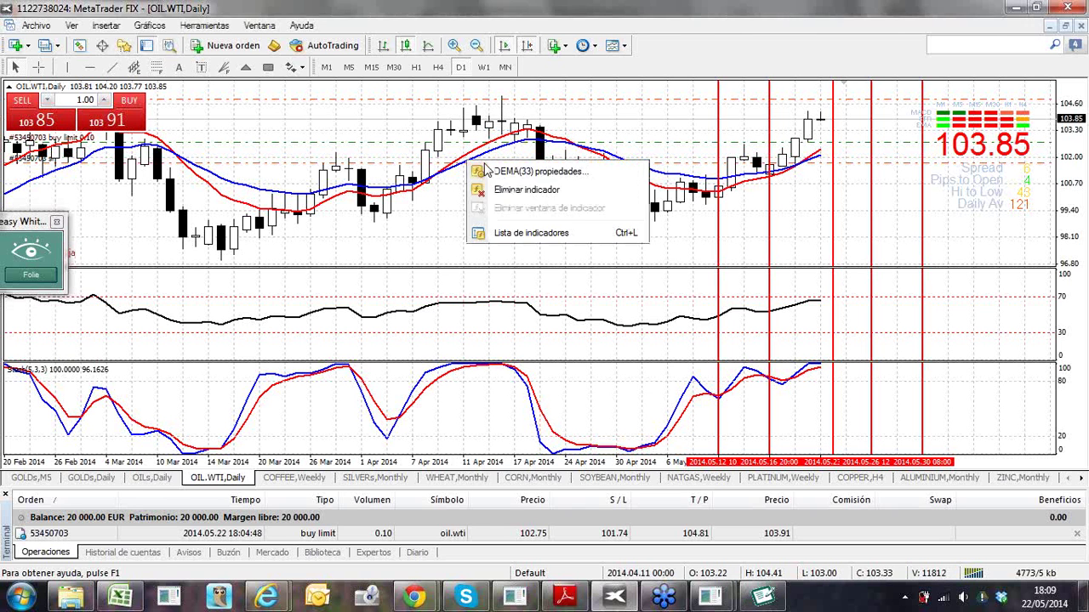
left_click(514, 172)
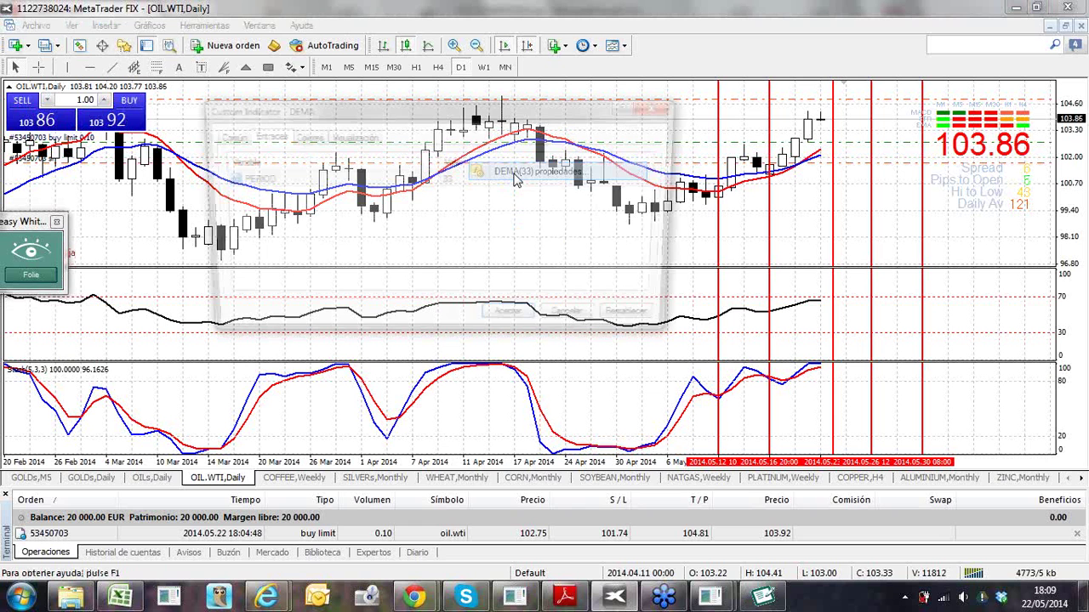
double_click(453, 180)
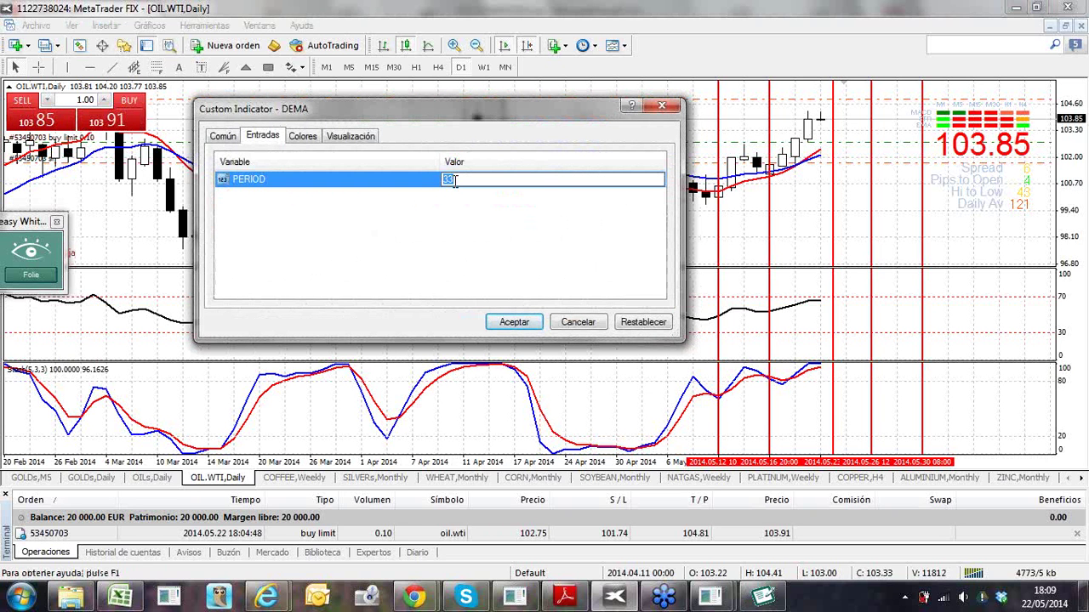
type("22")
left_click(527, 321)
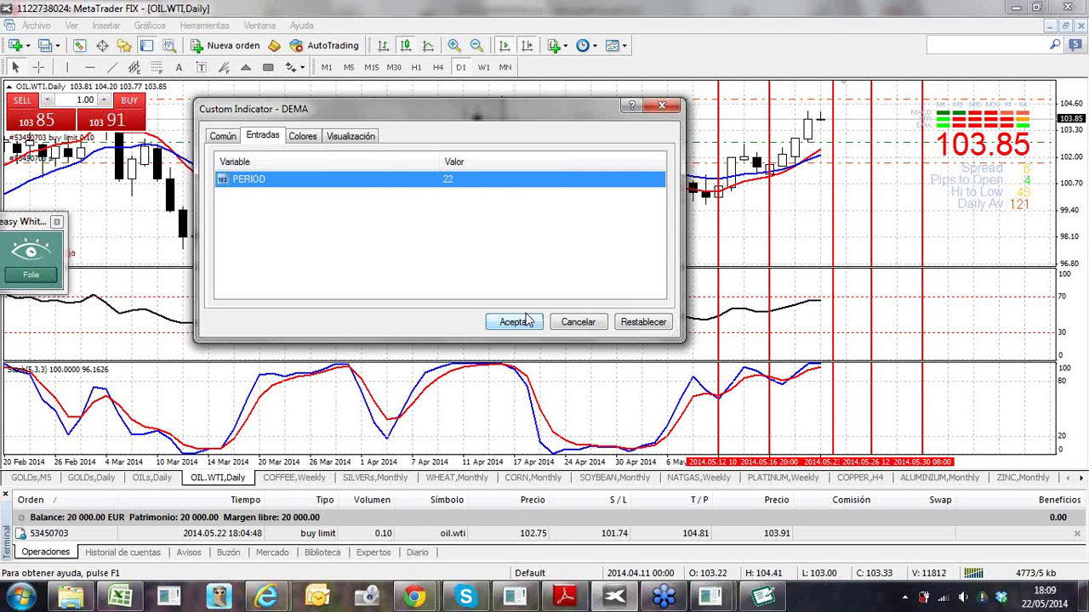
left_click(527, 322)
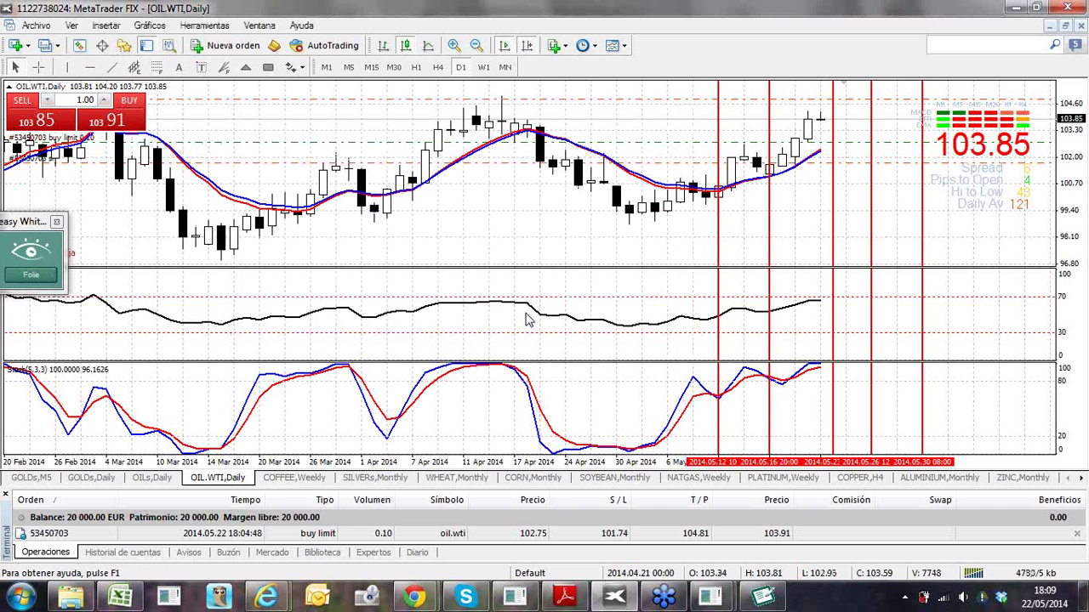
Set the period of the red DEMA moving average to 10
double_click(317, 215)
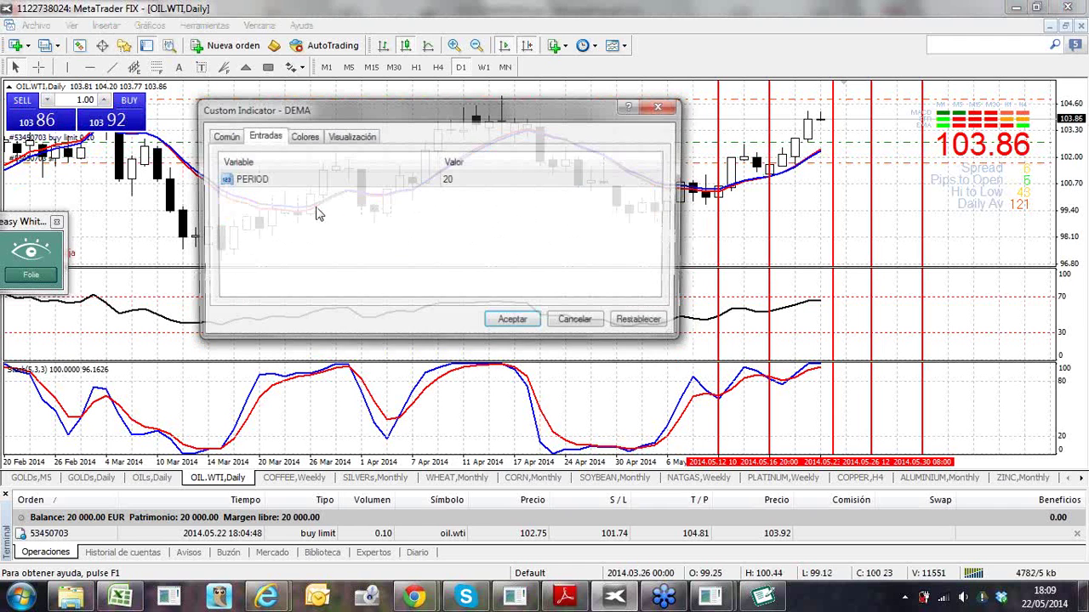
double_click(449, 181)
type("10")
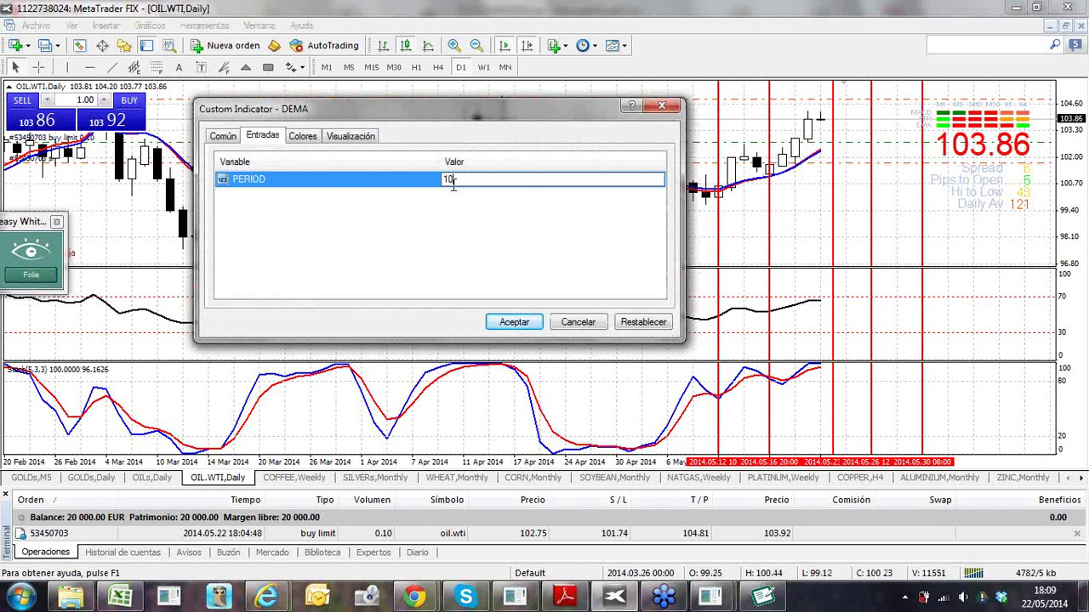
left_click(514, 323)
left_click(514, 324)
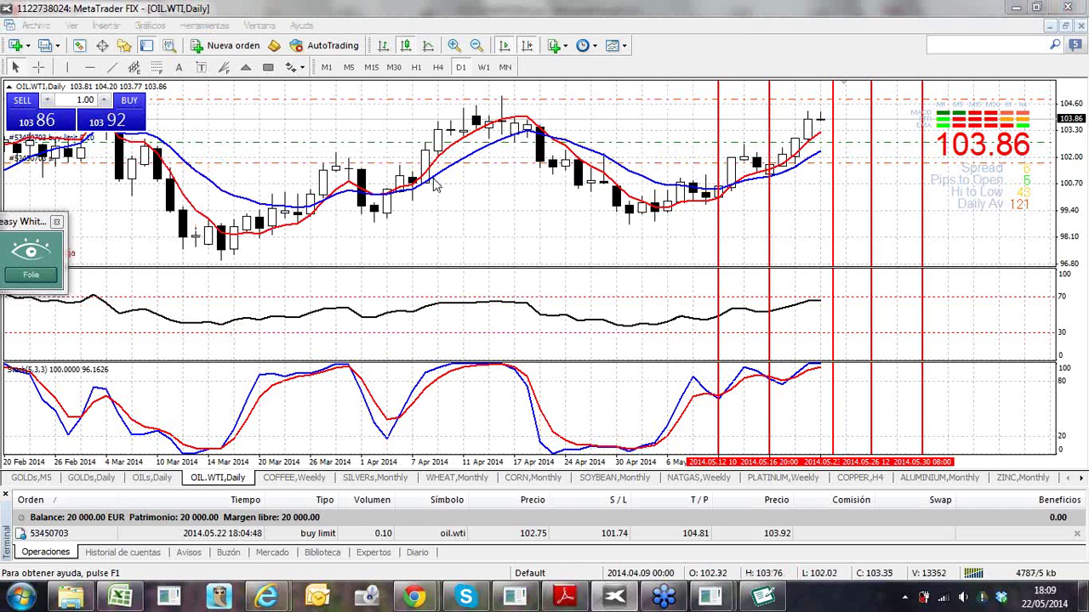
Change the period of the blue DEMA moving average to 16
left_click(459, 178)
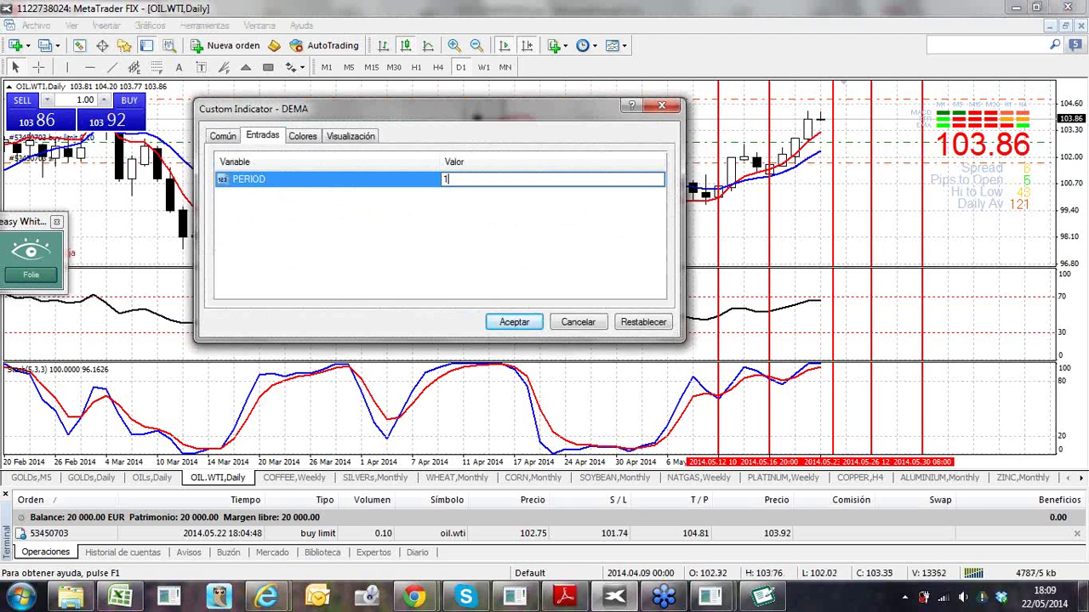
type("16")
left_click(513, 325)
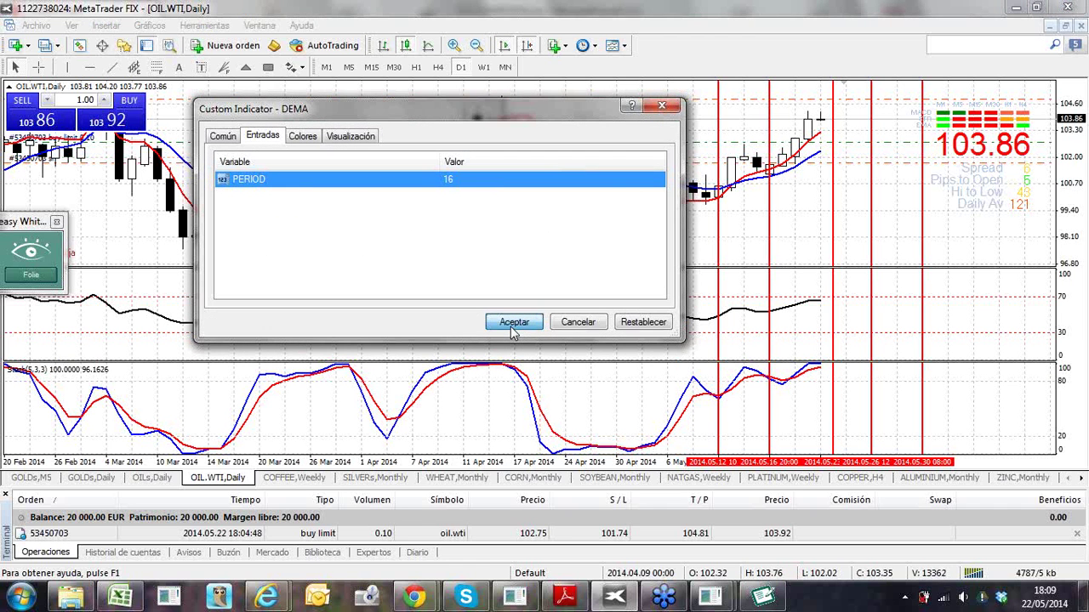
left_click(513, 327)
Set the period of the blue DEMA moving average on the OIL.WTI Daily chart to 13
right_click(424, 181)
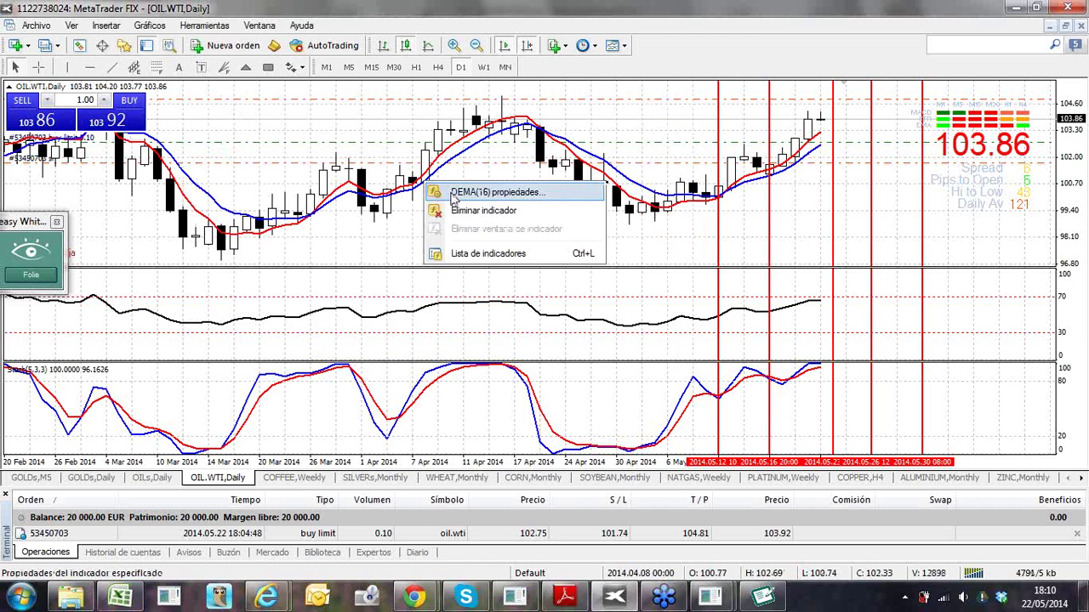
left_click(455, 197)
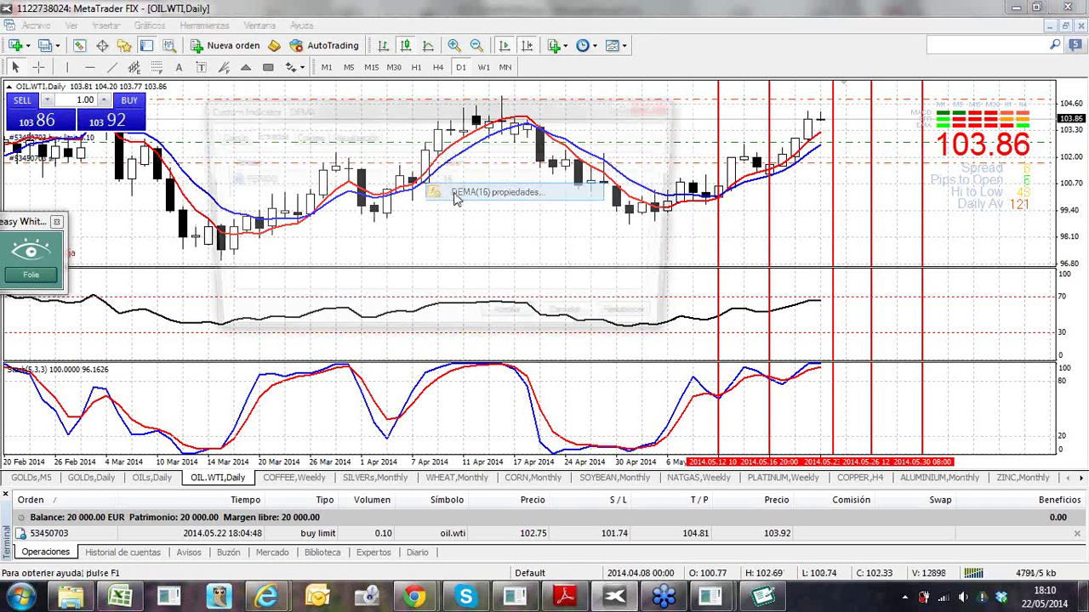
left_click(448, 184)
type("13")
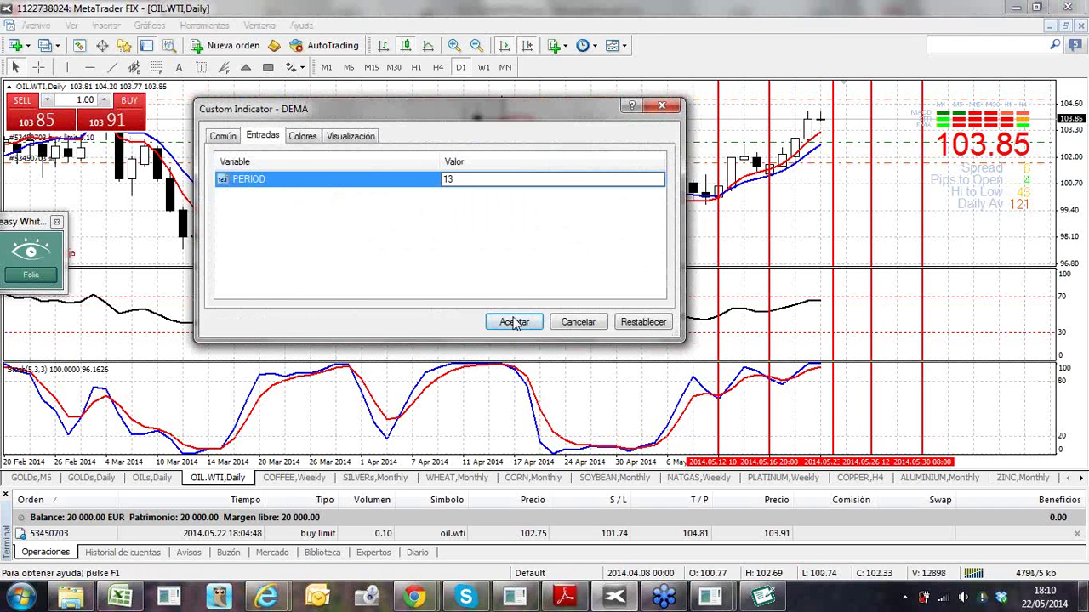
left_click(514, 322)
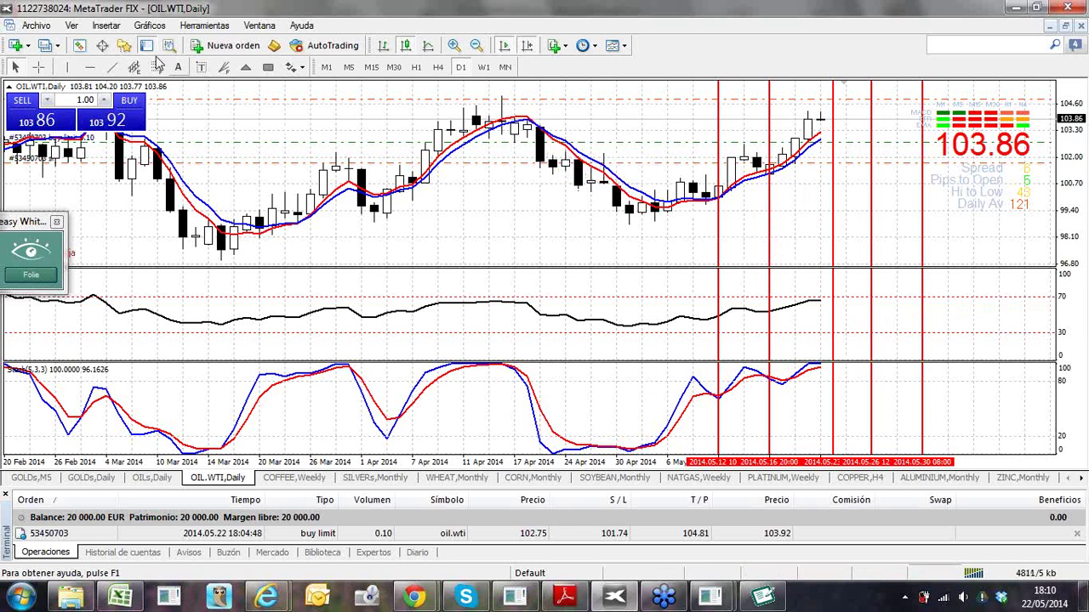
left_click(112, 67)
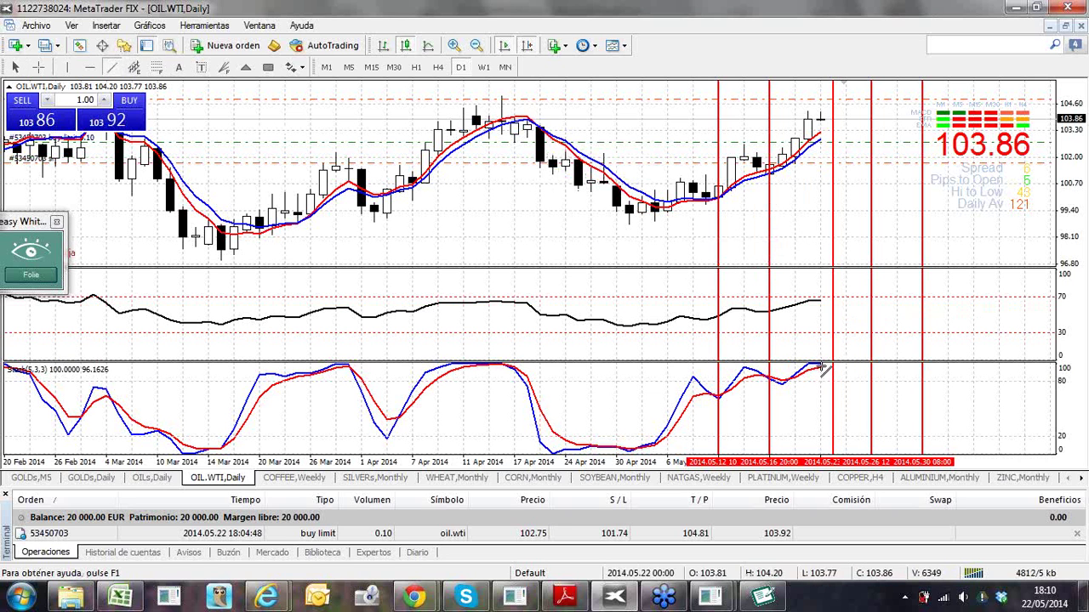
left_click_drag(816, 364, 883, 447)
double_click(869, 448)
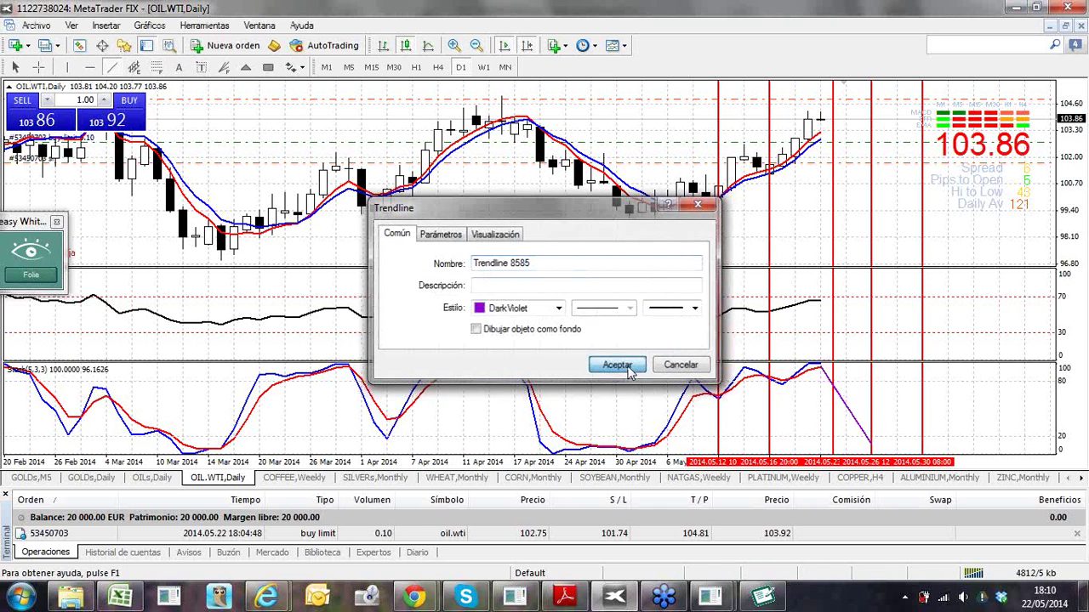
left_click(627, 369)
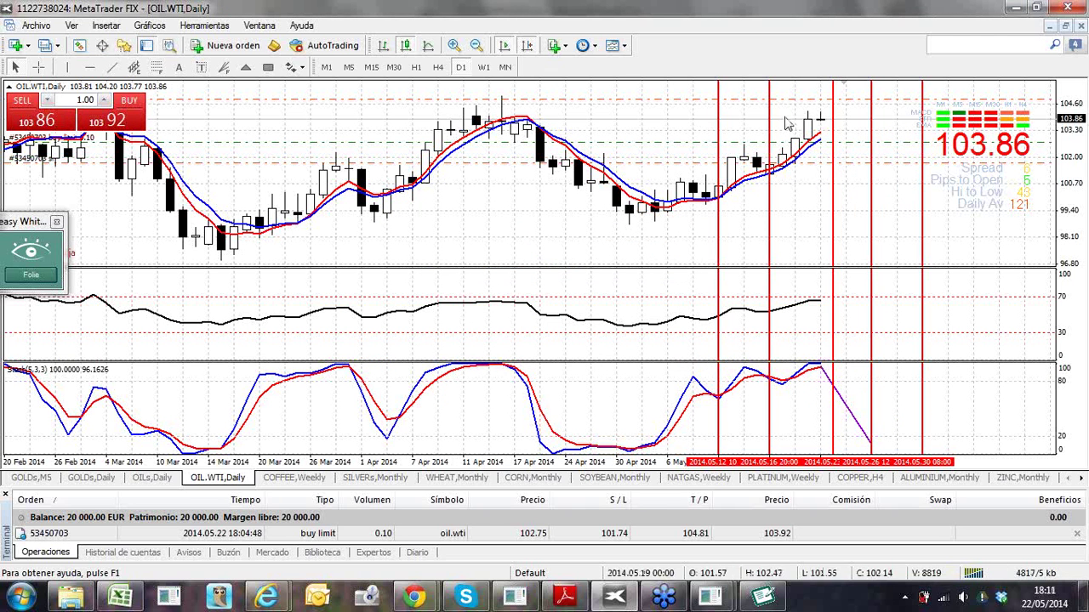
double_click(853, 417)
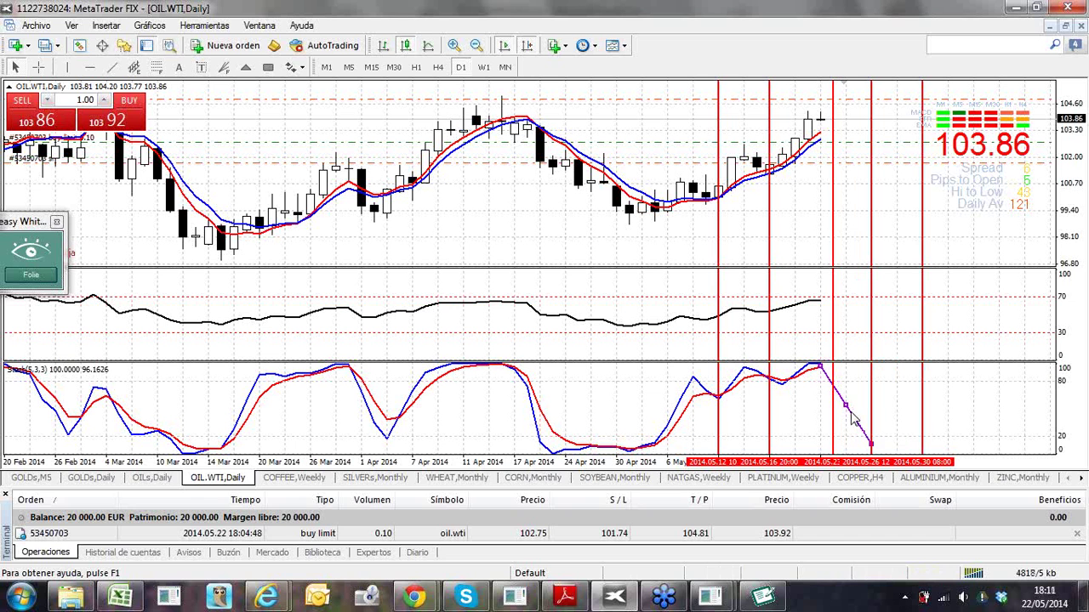
key("Delete")
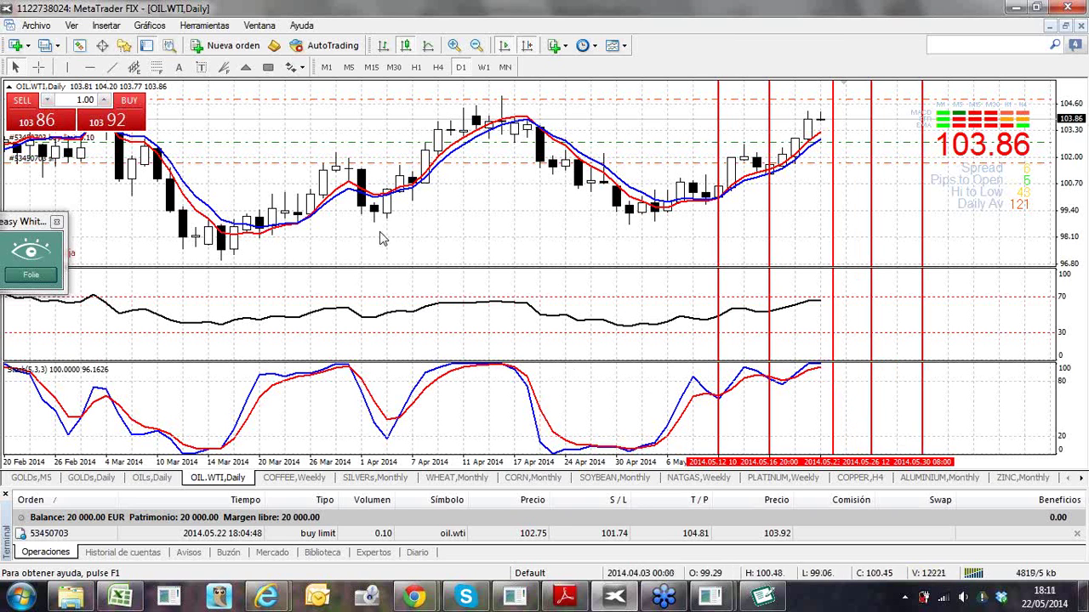
Draw a falling trendline on the stochastic from above level 80 to below level 20, between the 2014.05.23 and 2014.05.26 vertical lines
left_click(112, 67)
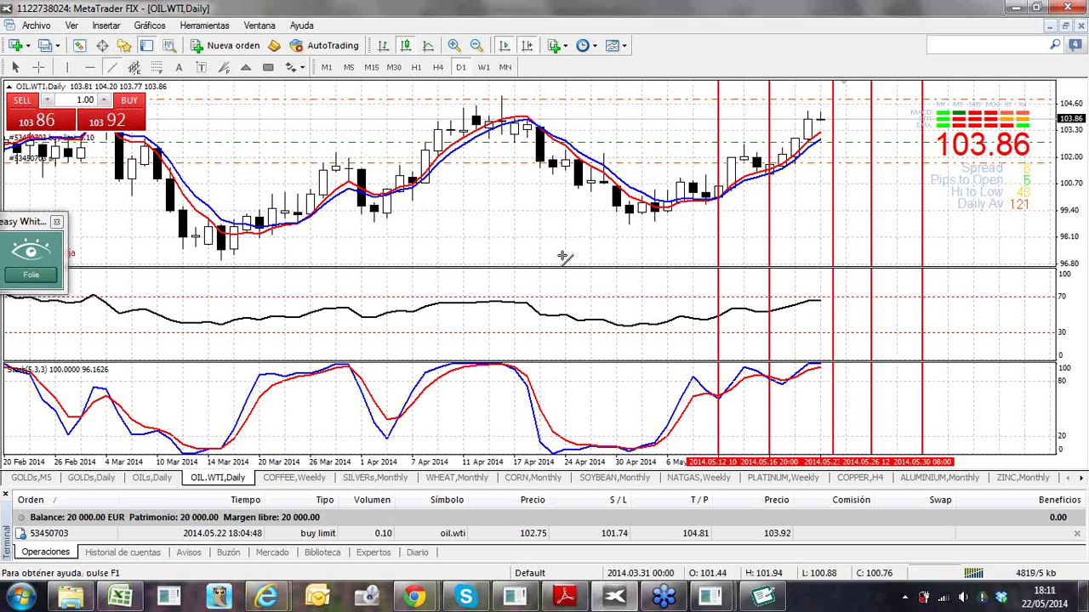
mouse_move(833, 378)
left_mouse_down()
mouse_move(860, 453)
mouse_move(869, 451)
left_mouse_up()
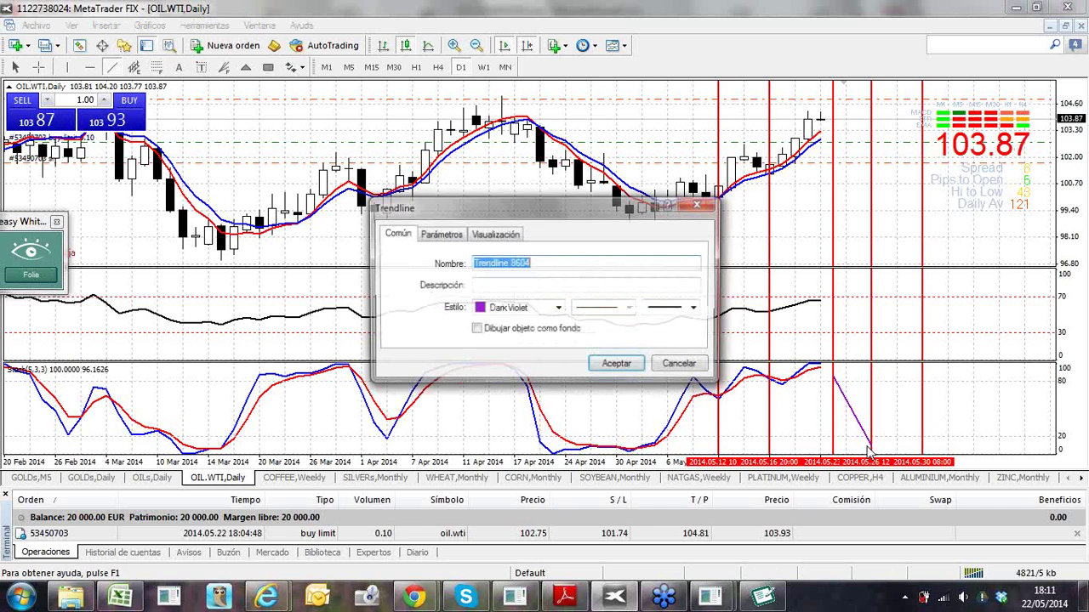
left_click(614, 359)
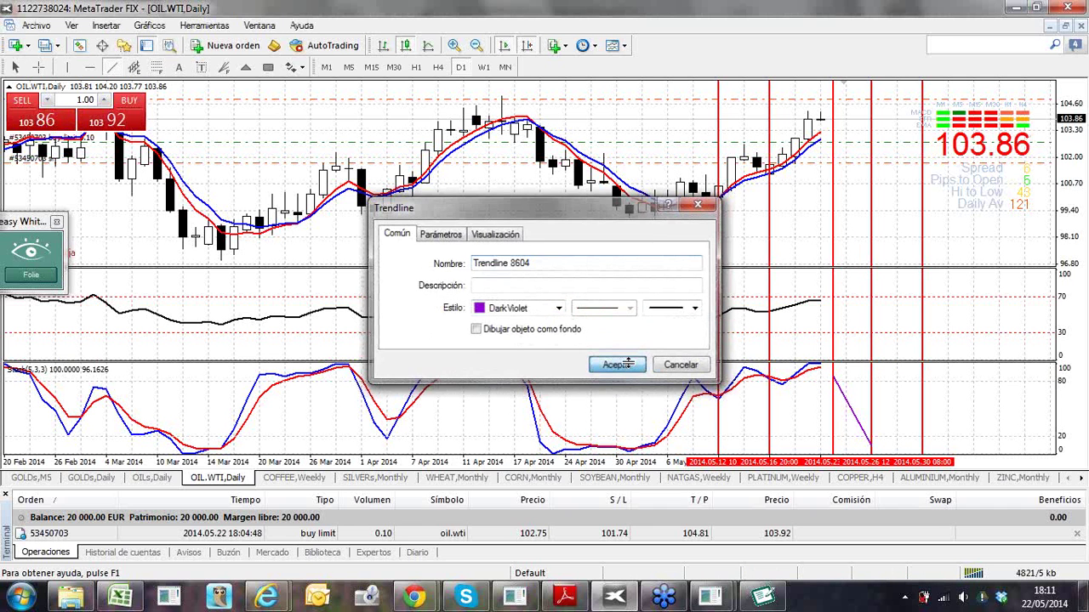
double_click(850, 410)
left_click_drag(847, 415, 842, 418)
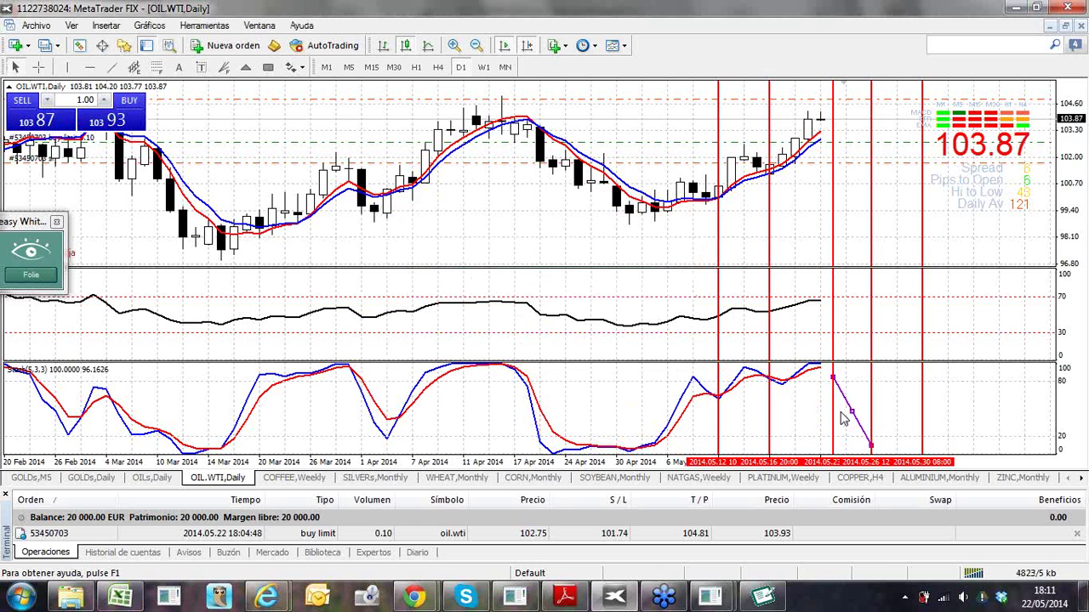
double_click(842, 418)
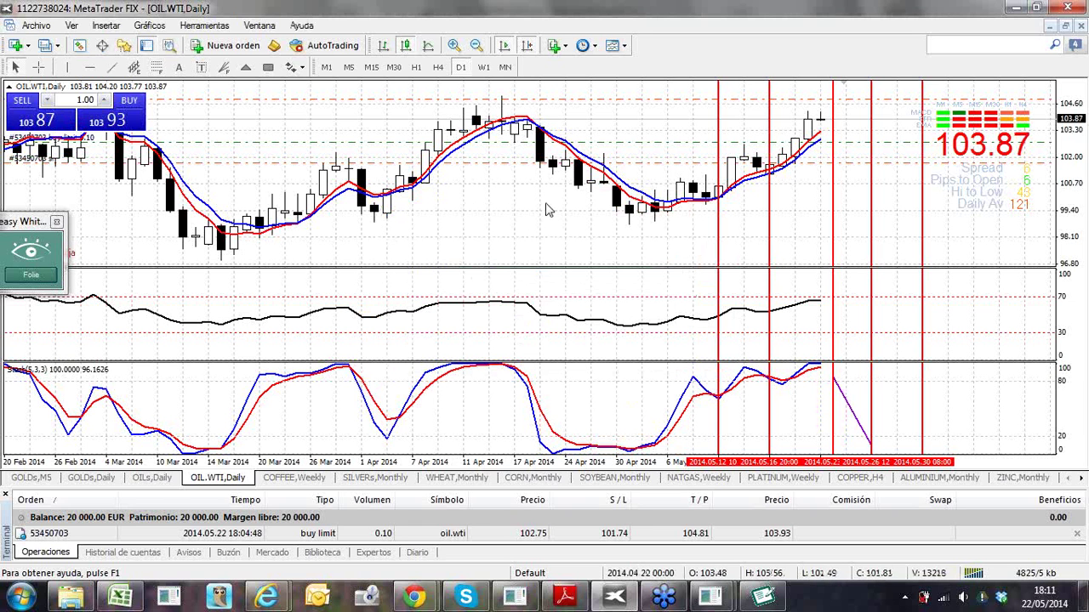
Switch the SILVERs chart to the Daily timeframe and enlarge its most recent candles
left_click(287, 479)
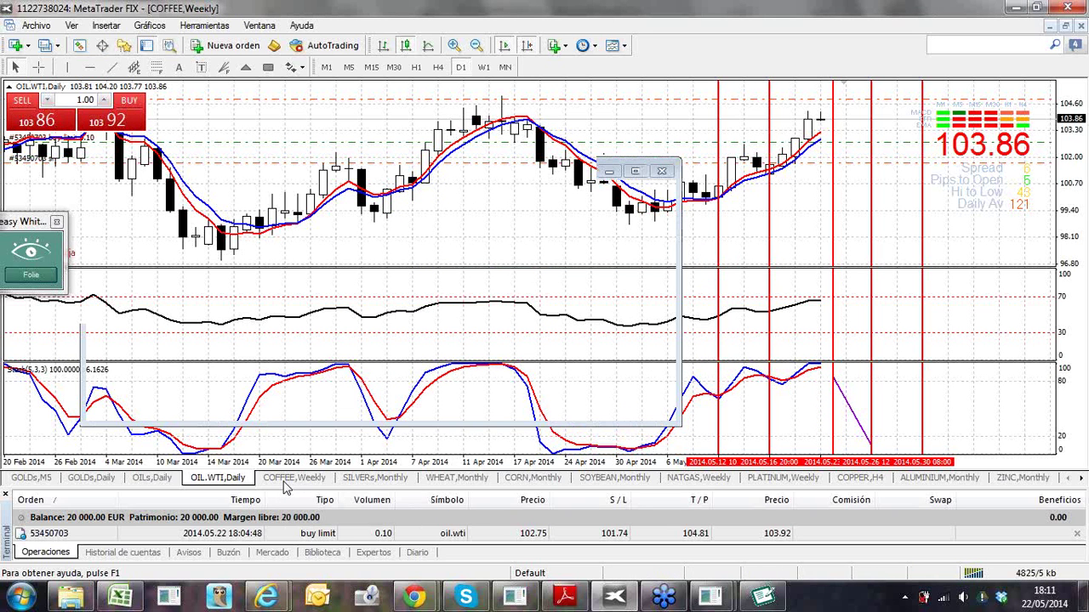
left_click(362, 482)
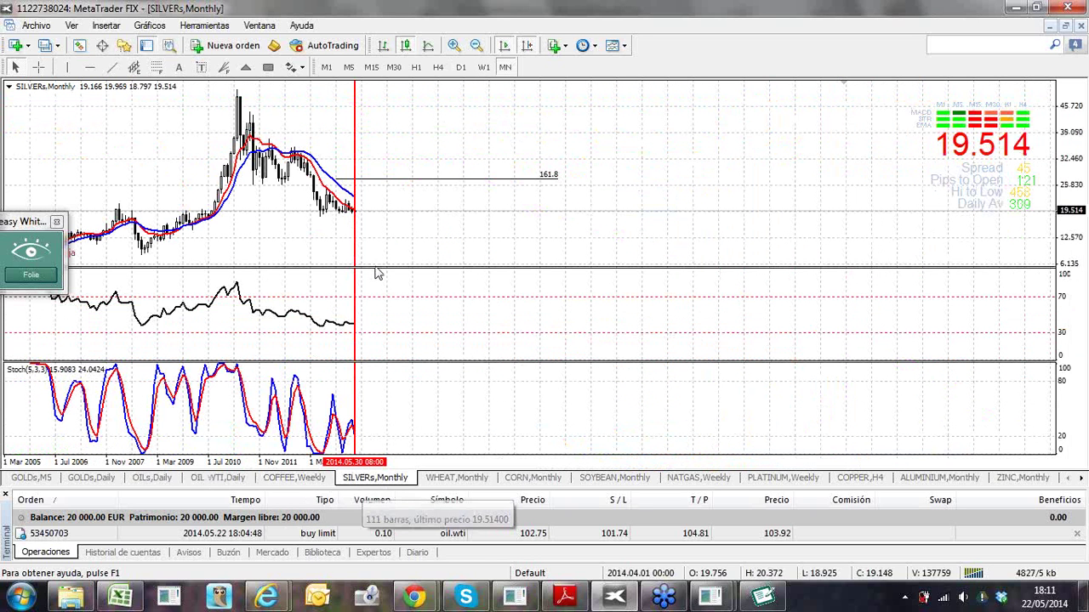
left_click(460, 67)
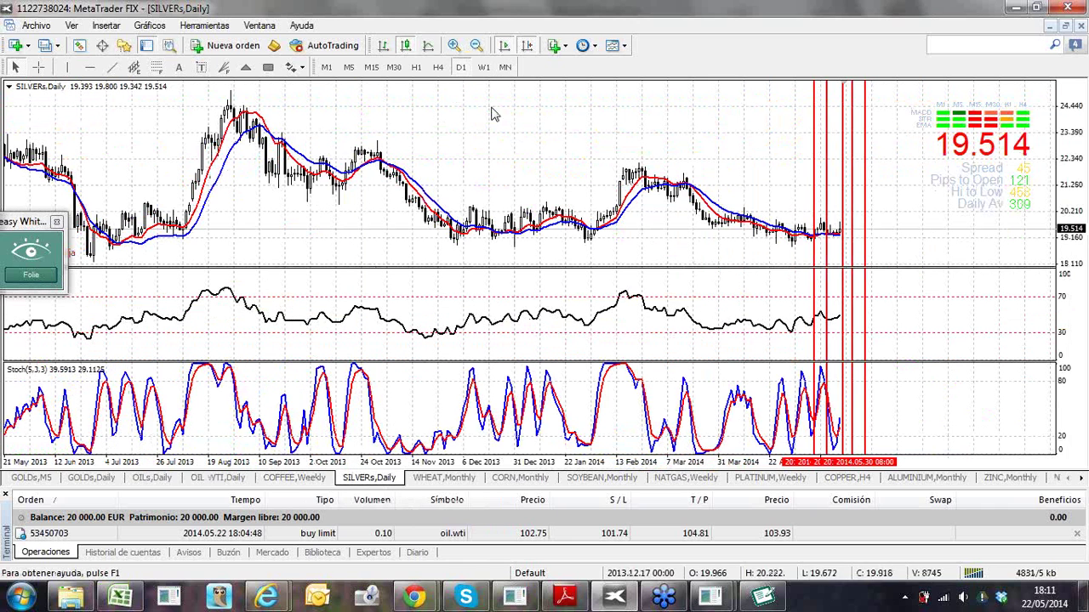
left_click(456, 45)
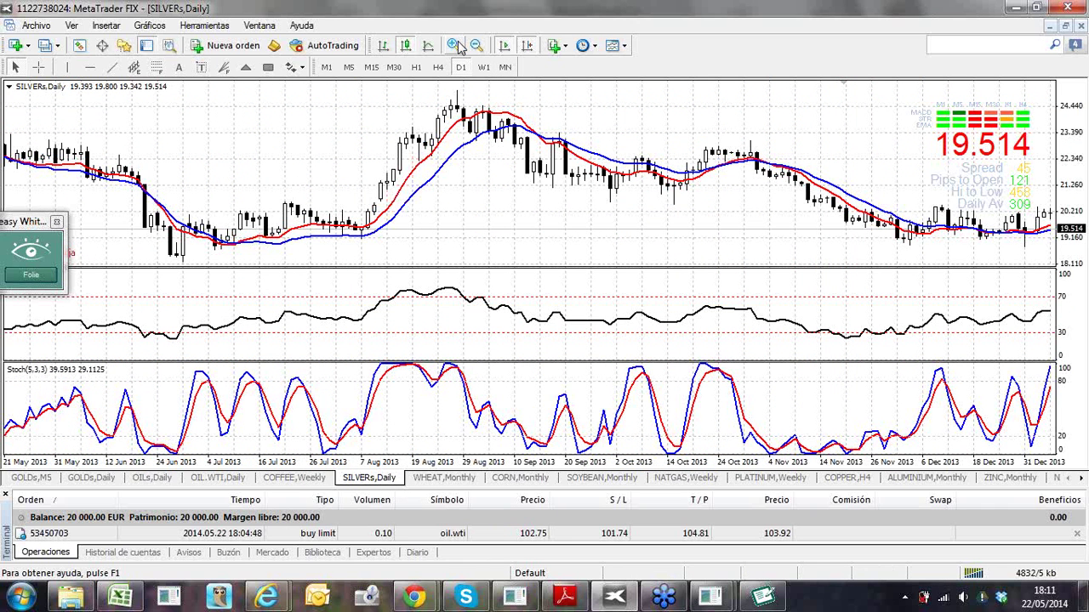
key("End")
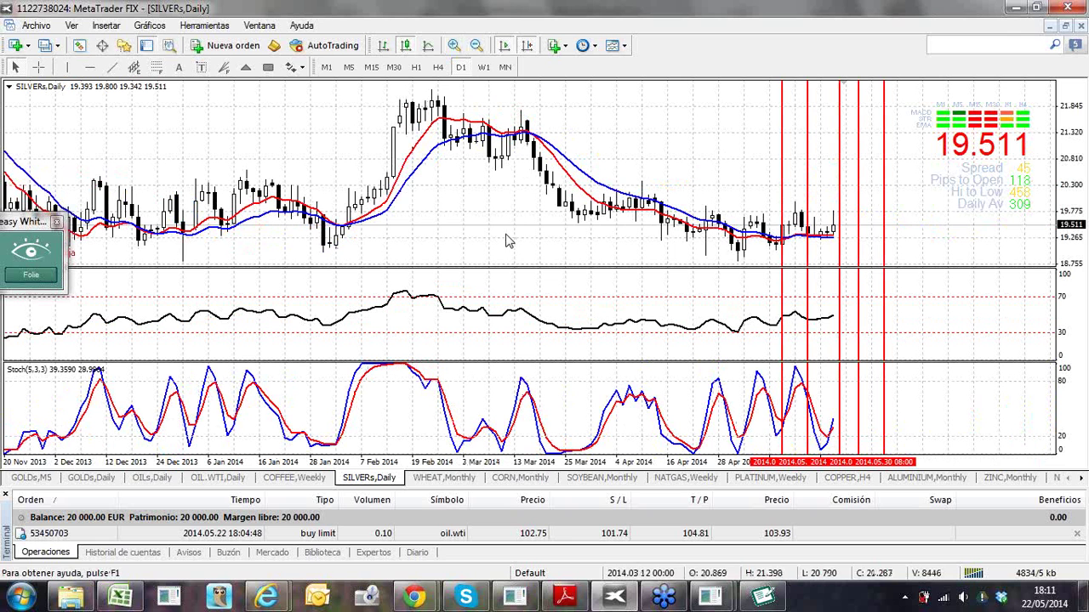
left_click(455, 45)
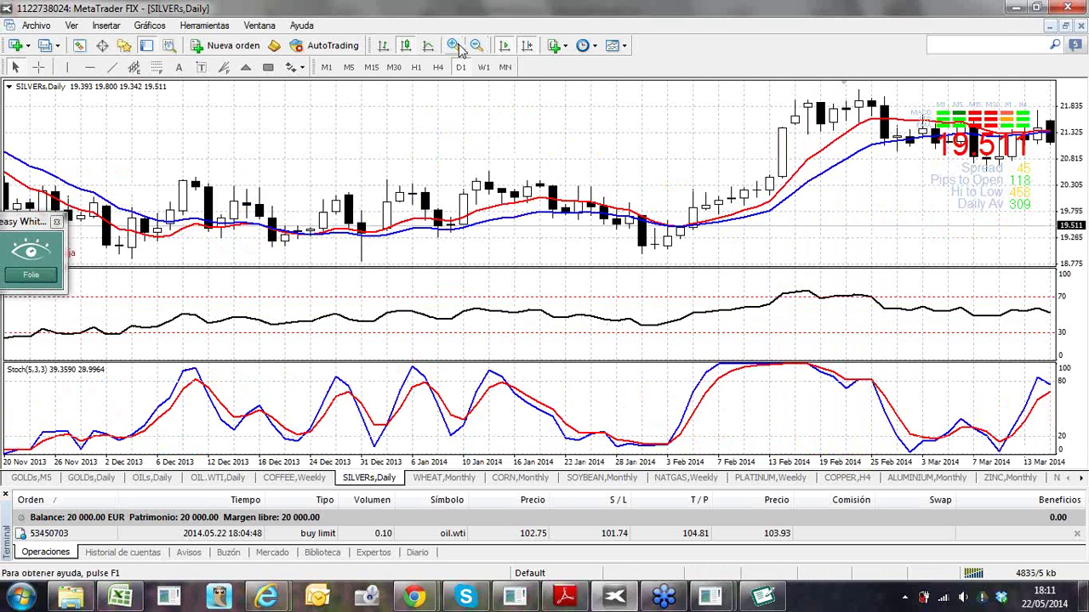
left_click(456, 46)
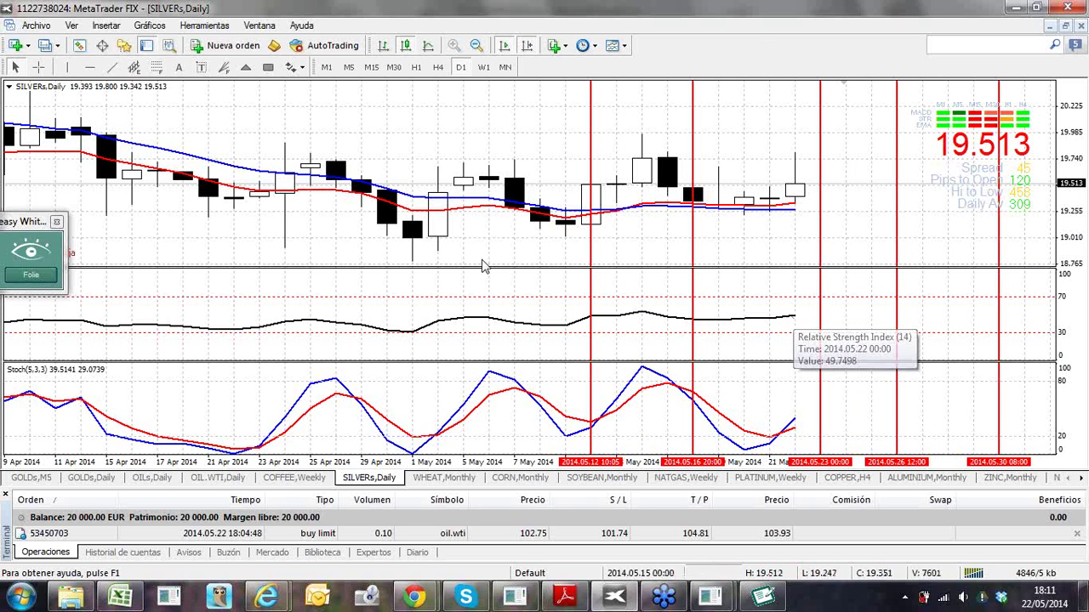
Move the whiteboard widget slightly up and examine the latest candles, RSI and stochastic on the SILVERs Daily chart over a wider period
left_click_drag(31, 233, 53, 191)
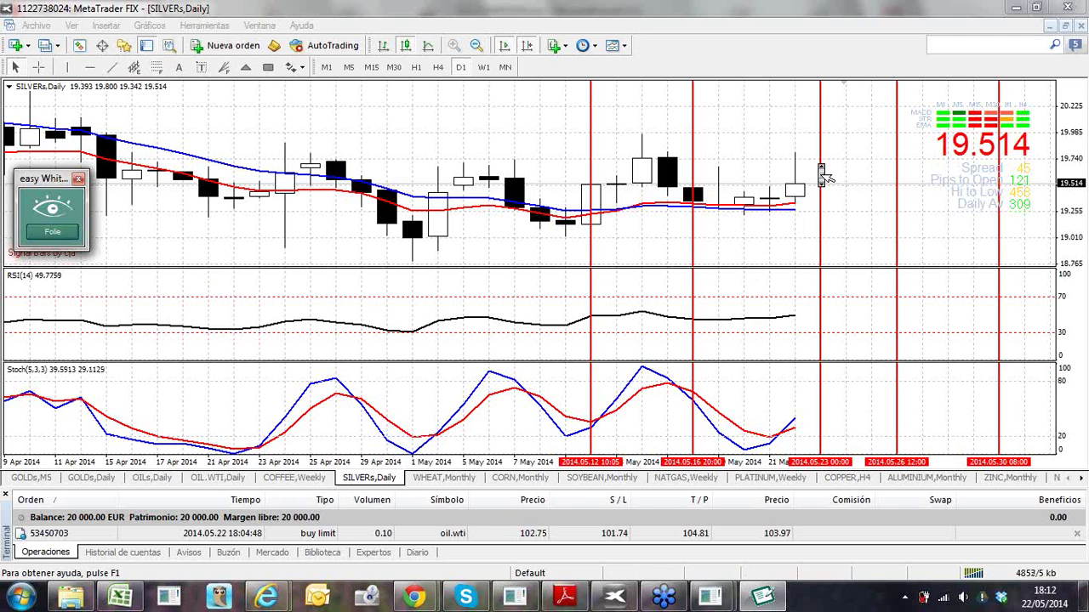
left_click(477, 46)
left_click(478, 47)
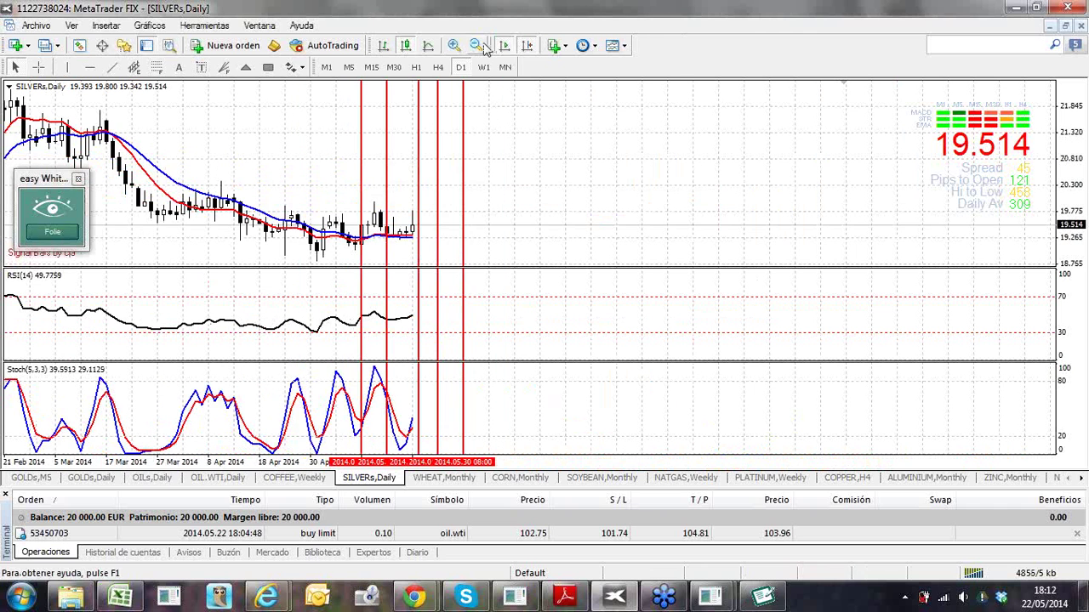
left_click(454, 45)
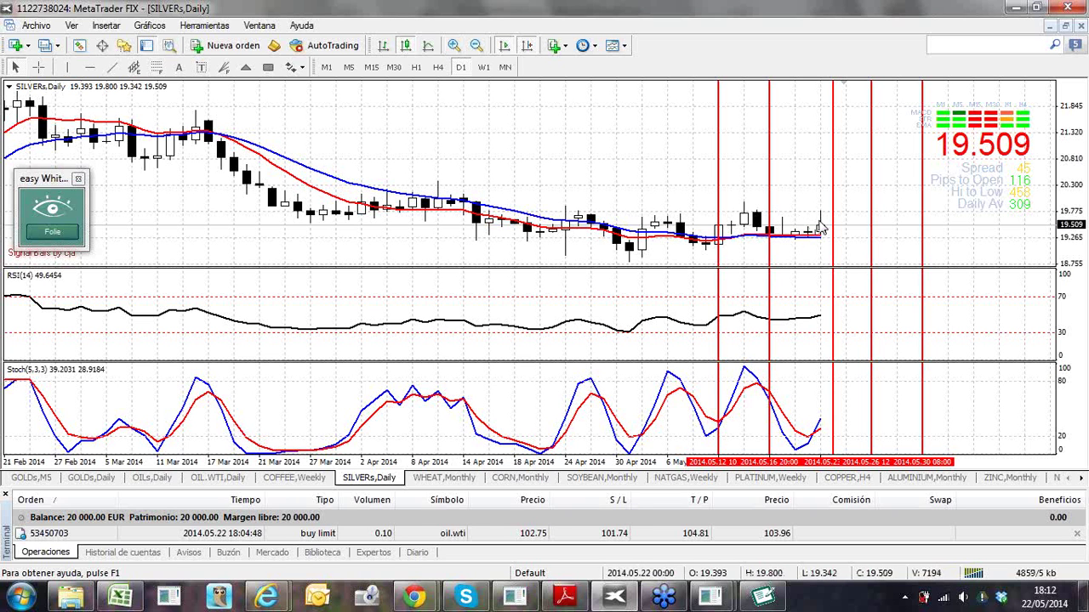
mouse_move(808, 241)
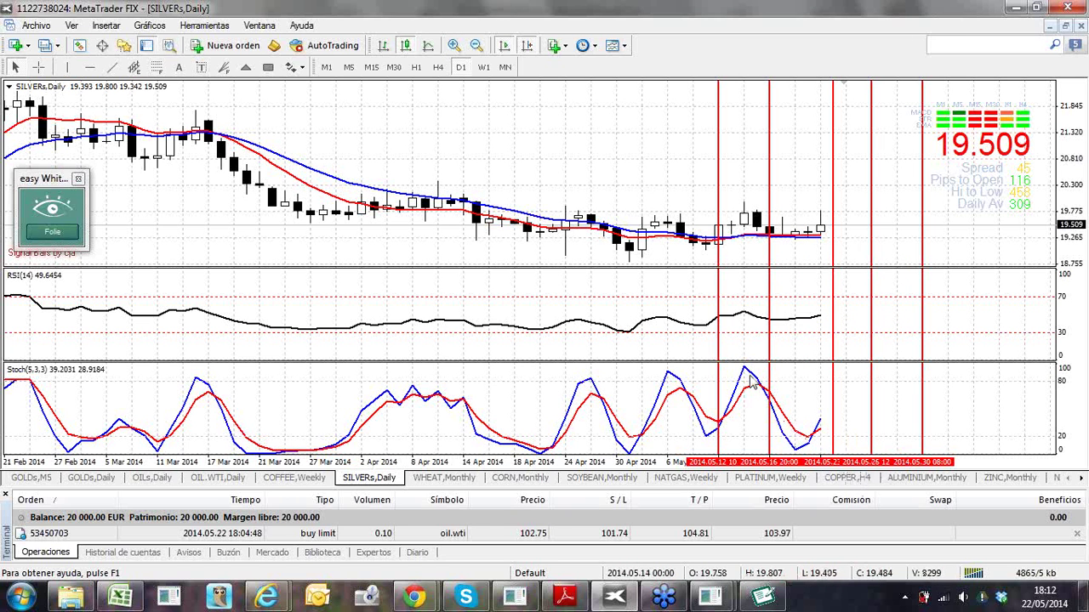
mouse_move(795, 304)
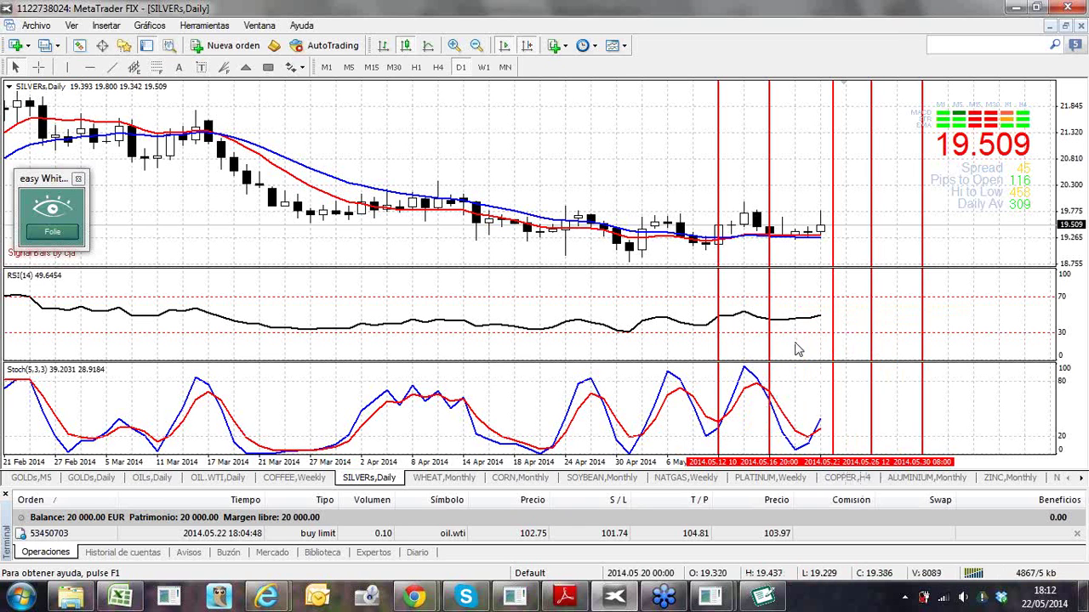
mouse_move(819, 321)
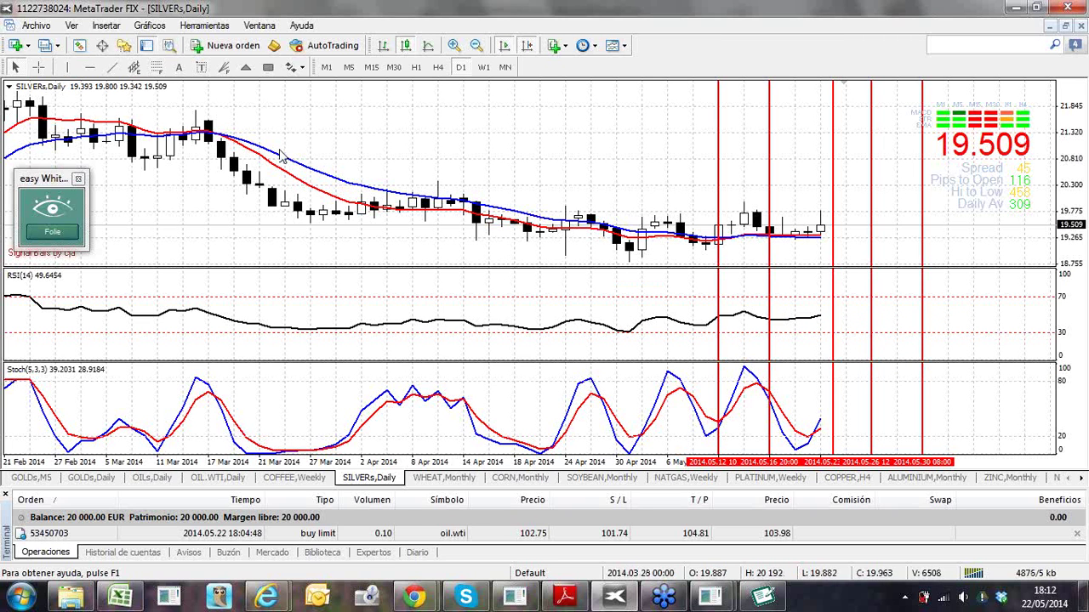
Buy 0.10 lots of SILVERs at instant execution and set the order's stop loss to 19.100
right_click(258, 213)
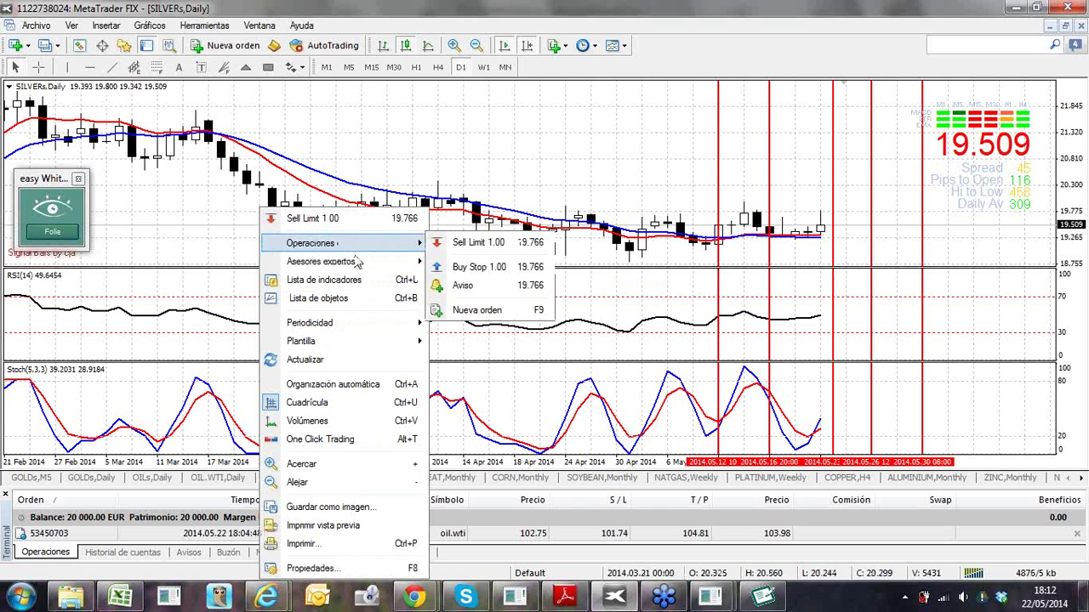
left_click(460, 311)
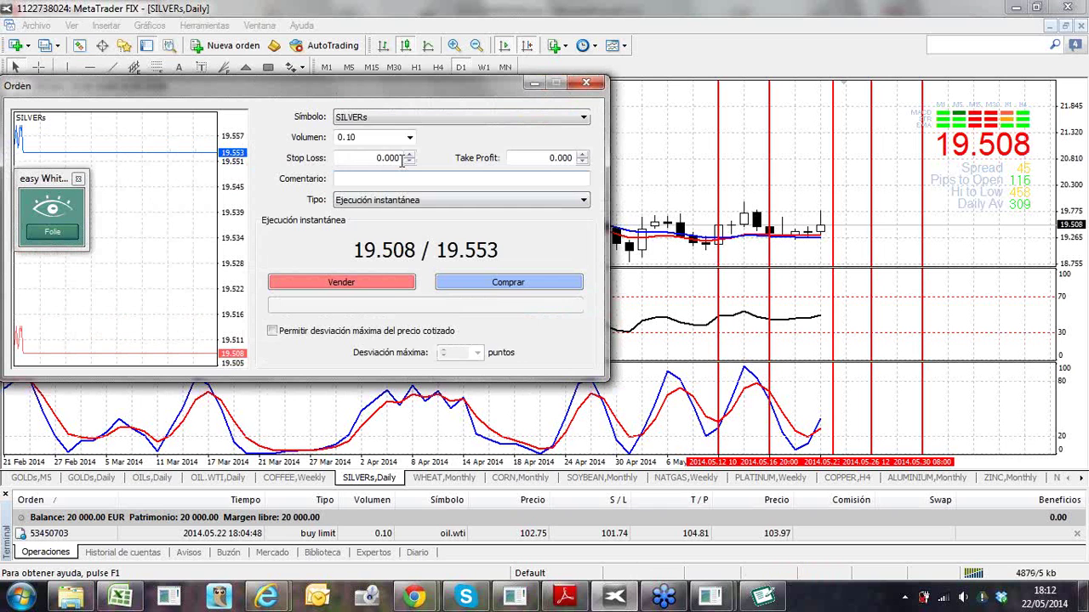
left_click(454, 286)
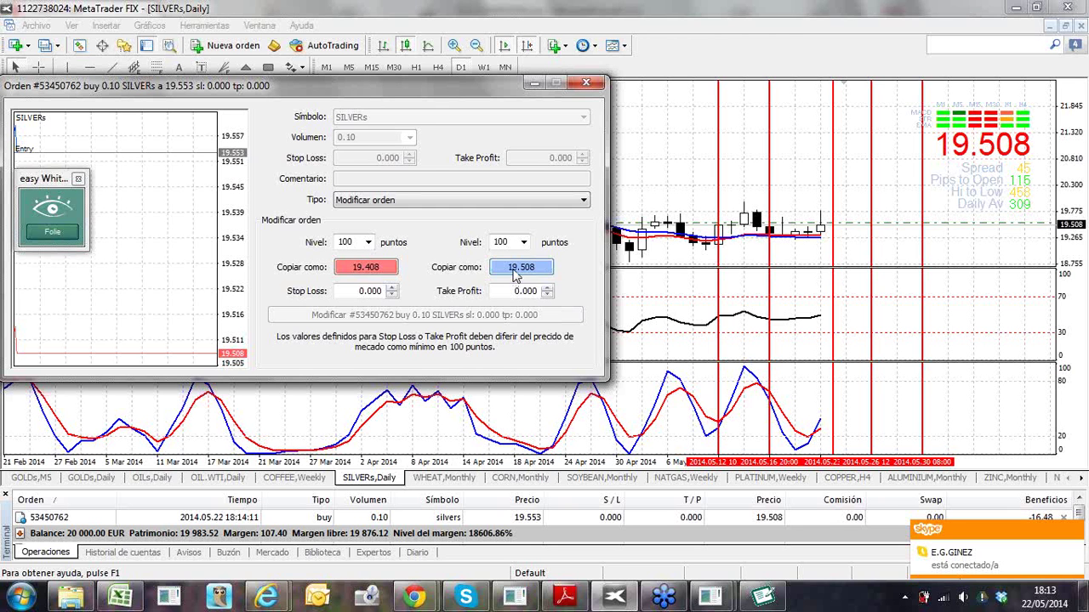
left_click(377, 272)
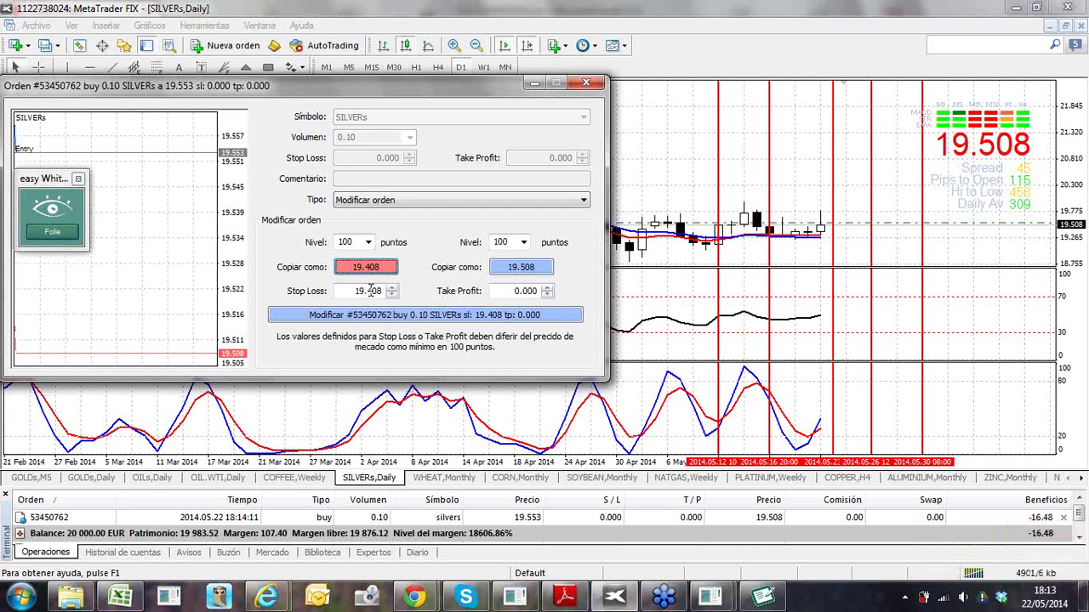
left_click(595, 86)
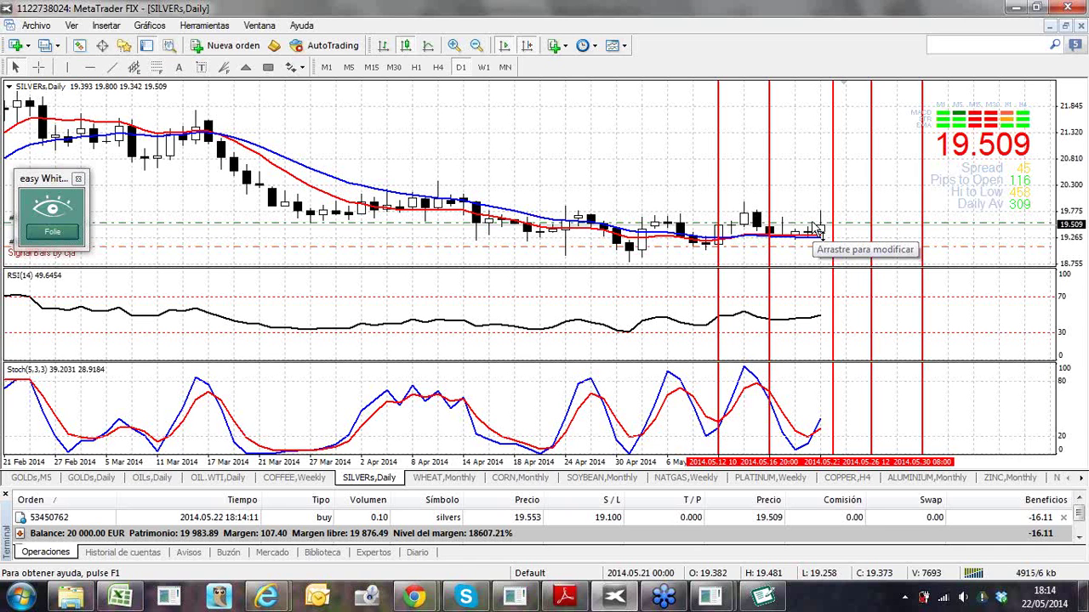
Set the SILVERs buy order's take profit to about 20.458 and its stop loss to about 18.757 on the chart
left_click_drag(815, 229, 814, 181)
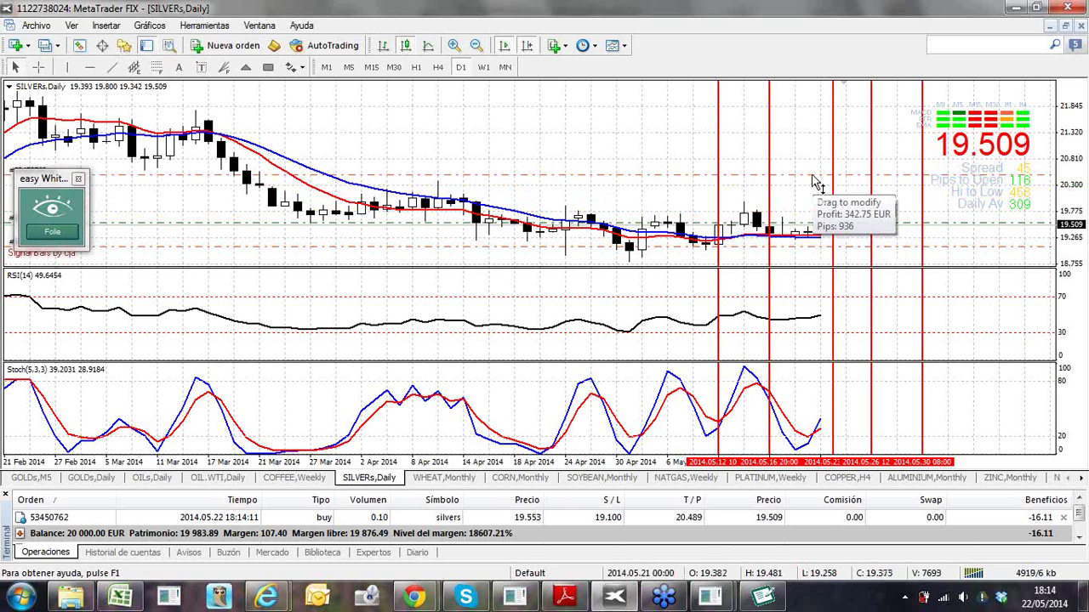
left_click_drag(815, 183, 812, 179)
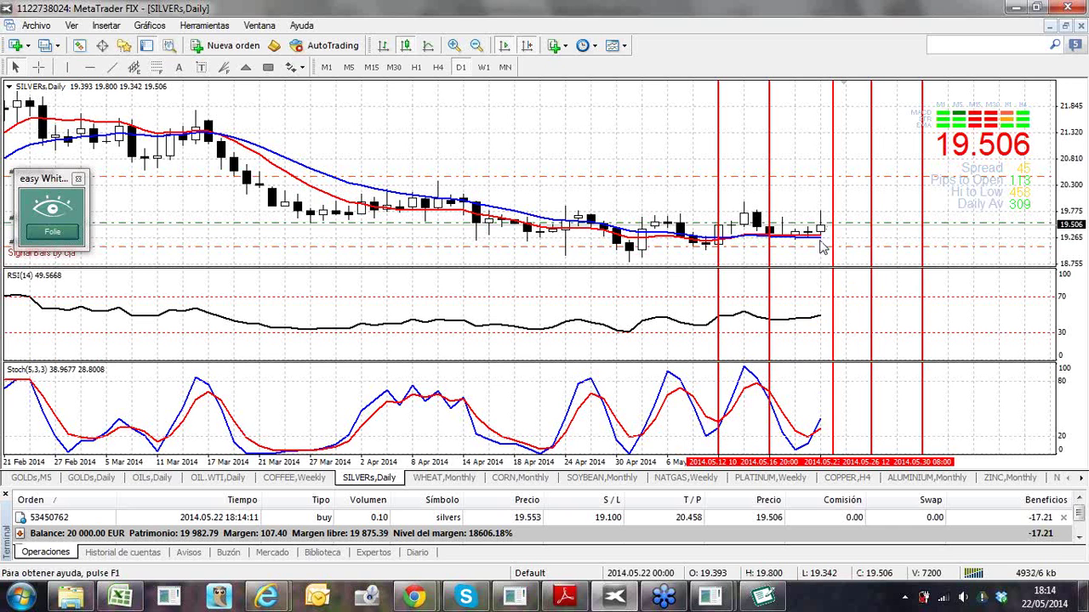
left_click_drag(819, 253, 821, 271)
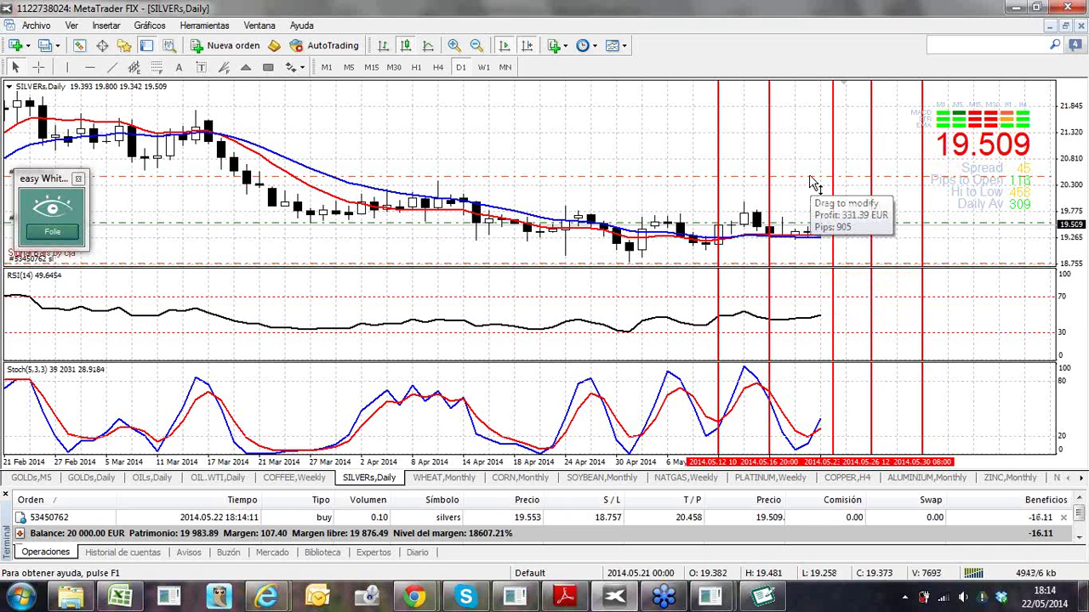
Raise the SILVERs buy order's take profit level on the chart to about 21.144
left_click_drag(812, 184, 815, 126)
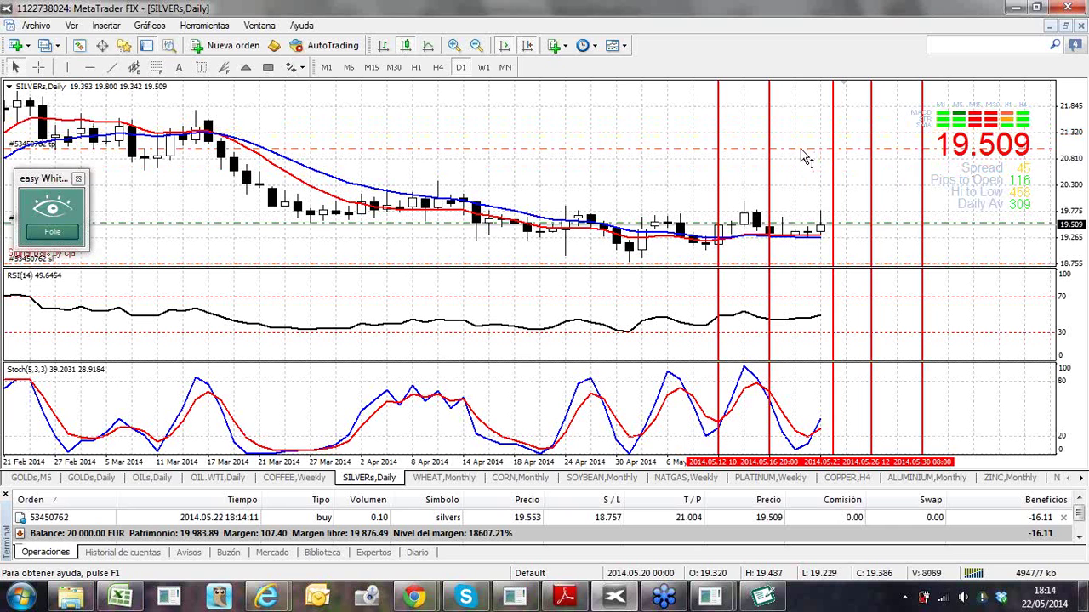
mouse_move(803, 157)
left_click_drag(804, 157, 802, 144)
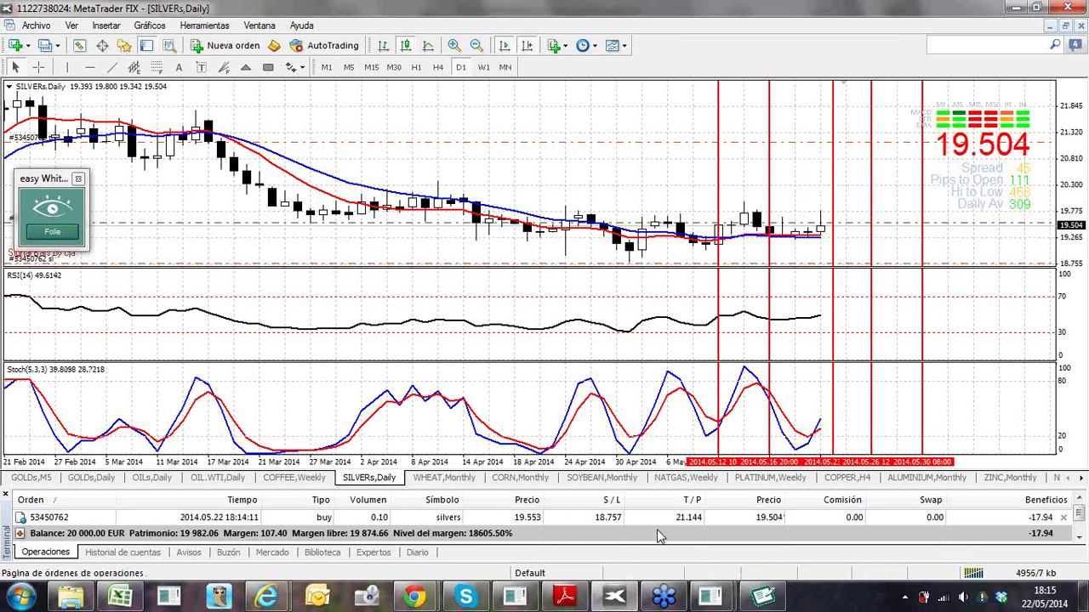
Switch the WHEAT chart to the Daily timeframe and enlarge its most recent candles, leaving empty space after the latest one
left_click(446, 478)
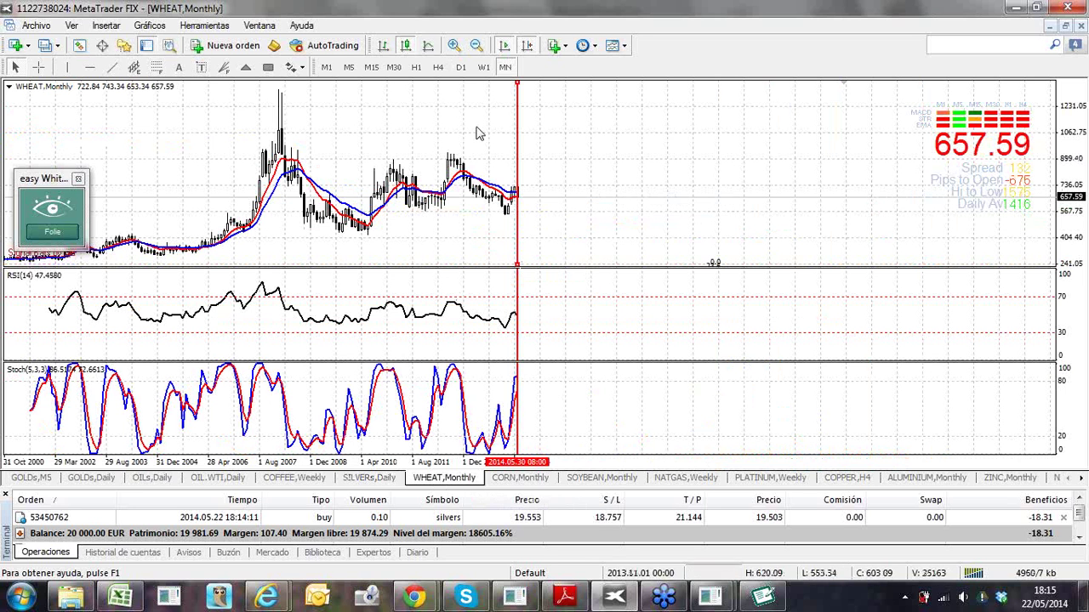
left_click(461, 68)
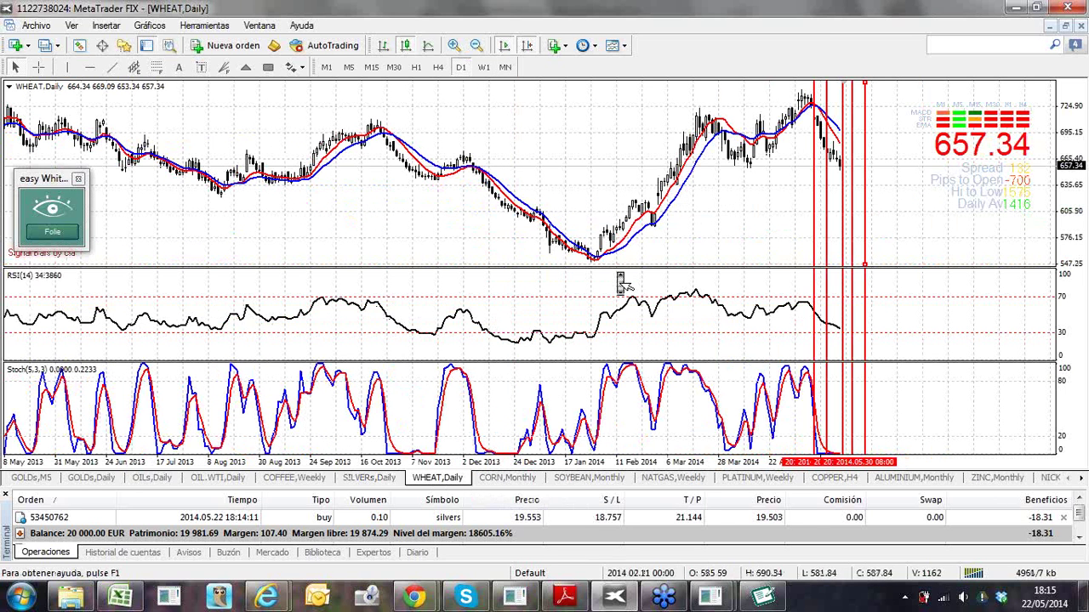
left_click_drag(621, 283, 627, 261)
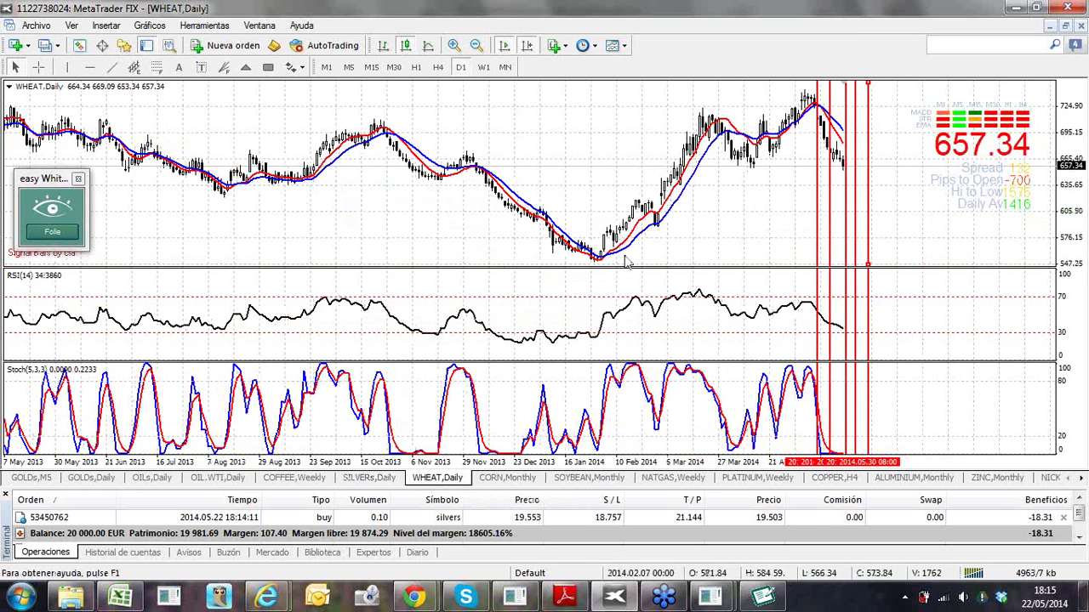
left_click(454, 46)
left_click(454, 46)
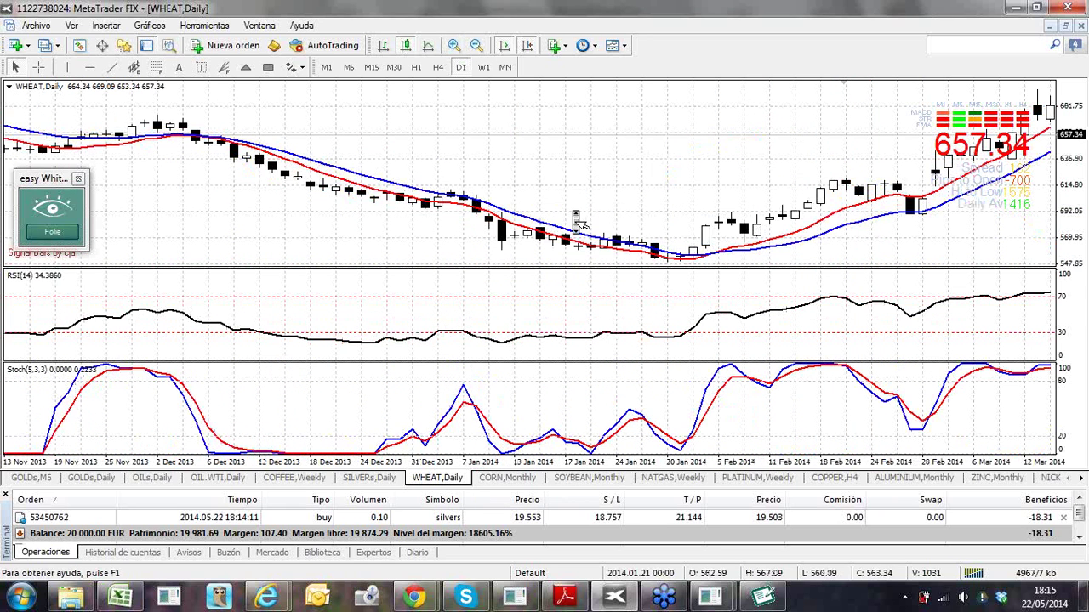
scroll(576, 223, "down", 5)
scroll(575, 221, "down", 3)
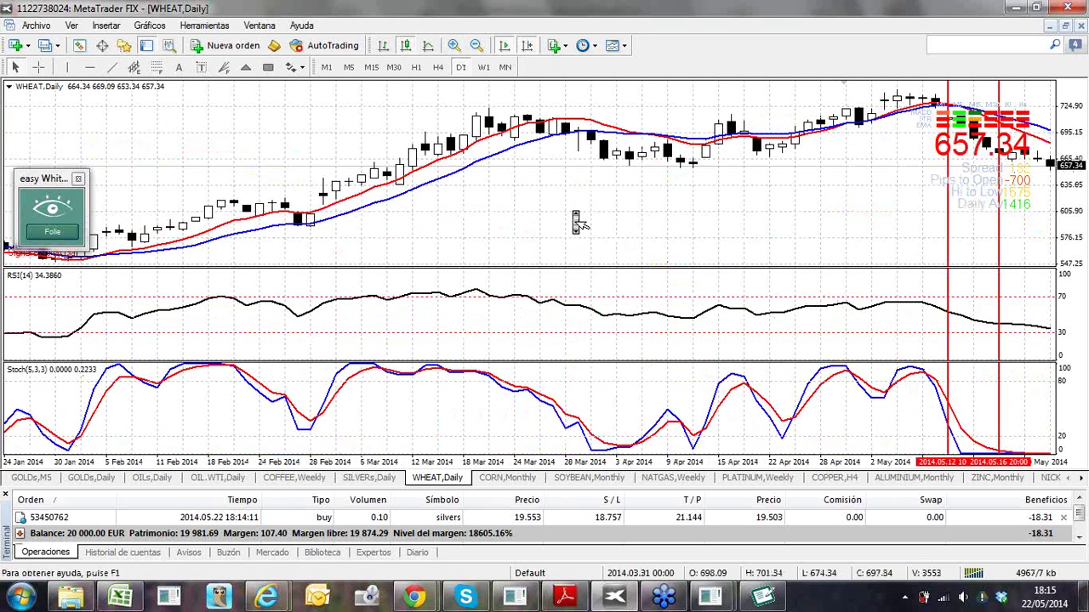
scroll(577, 223, "down", 5)
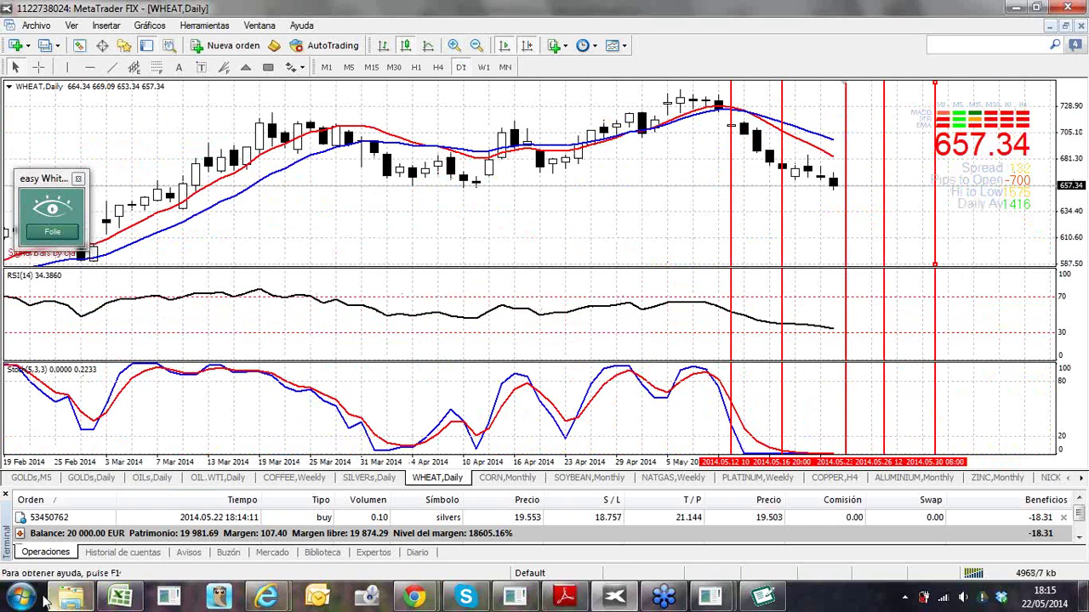
Search the computer for "rollovers" and open the image rollovers 2014.jpg
left_click(22, 597)
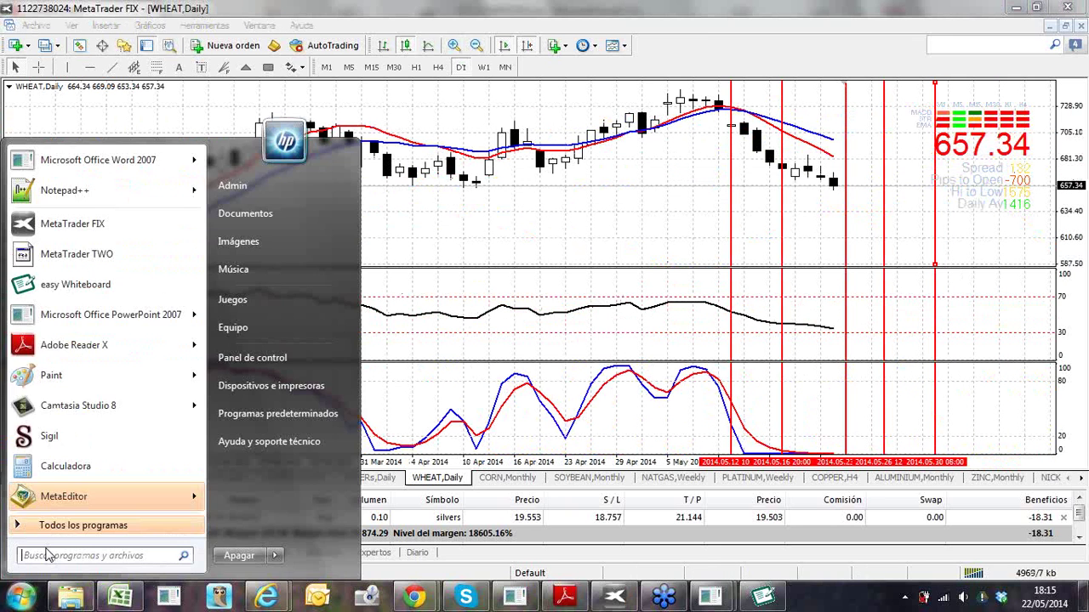
type("rollover")
key("Escape")
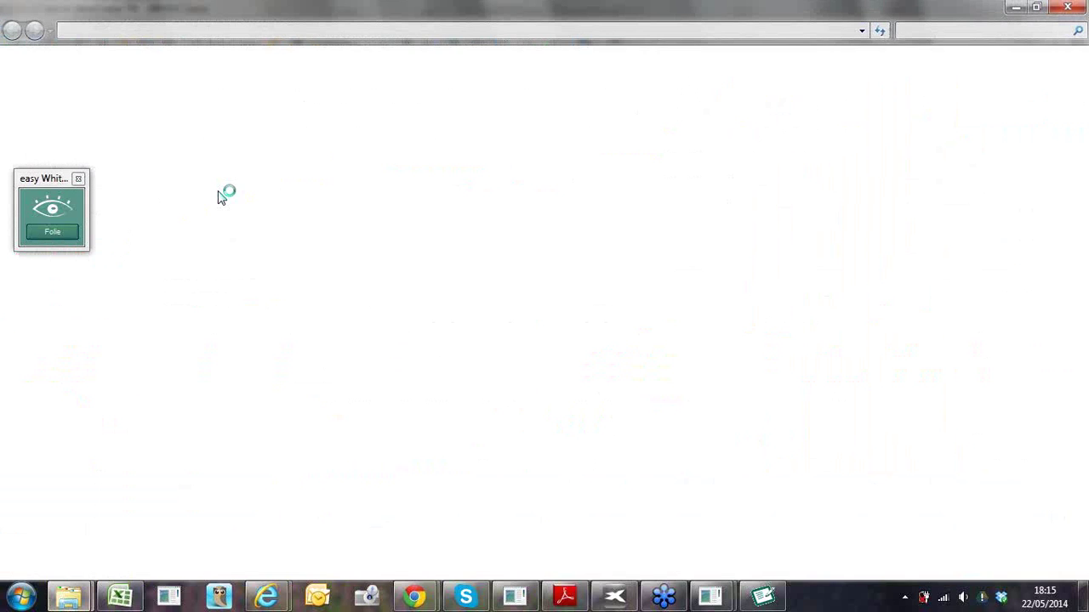
left_click(212, 93)
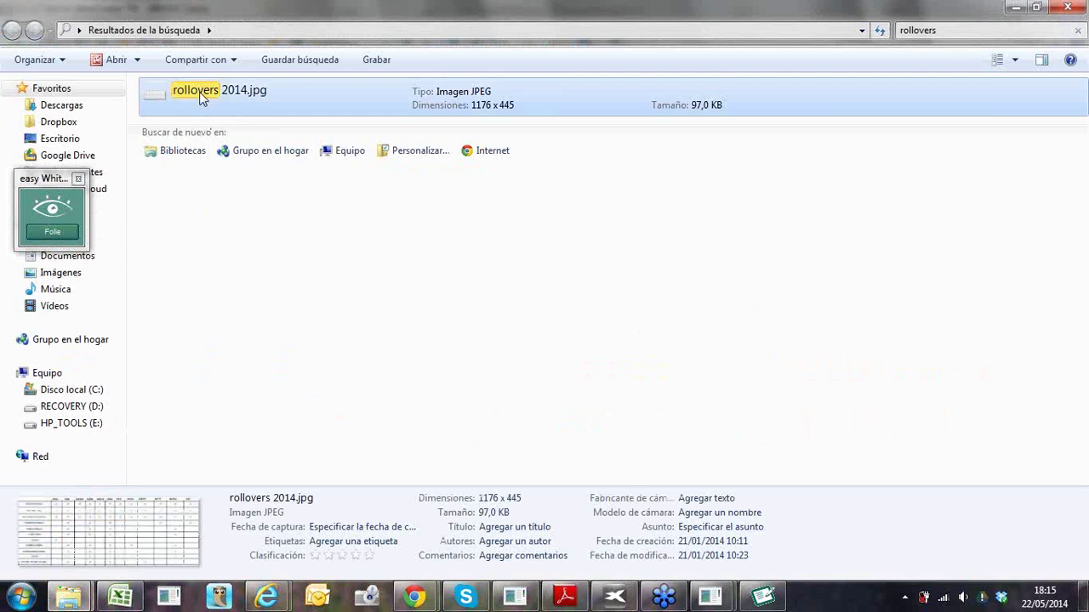
double_click(213, 95)
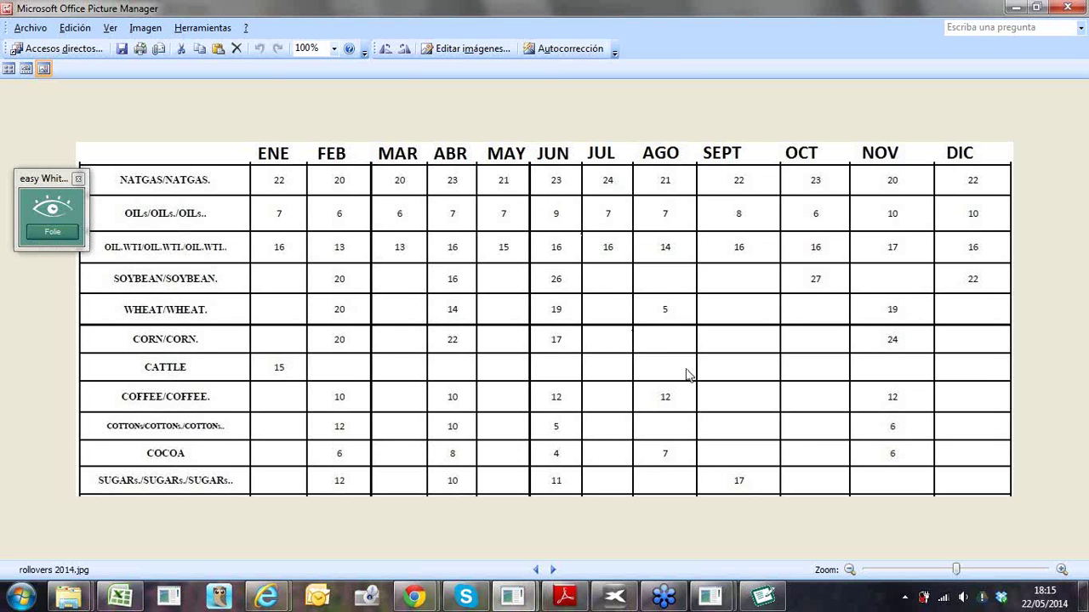
Check the rollover table against the May 2014 system calendar, then minimize the image and search results to return to MetaTrader
left_click(1046, 597)
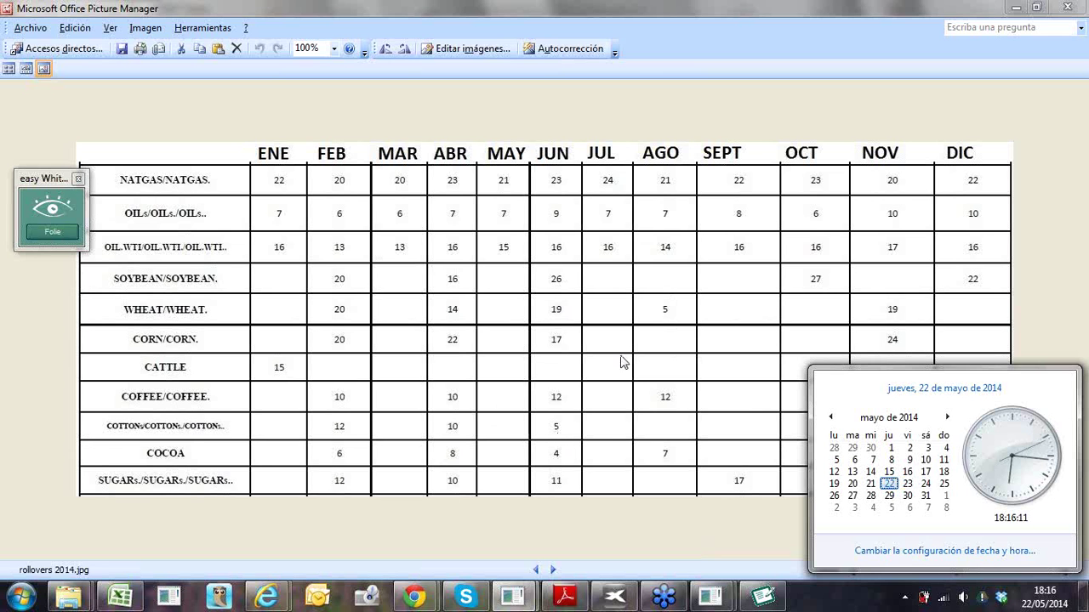
left_click(1061, 273)
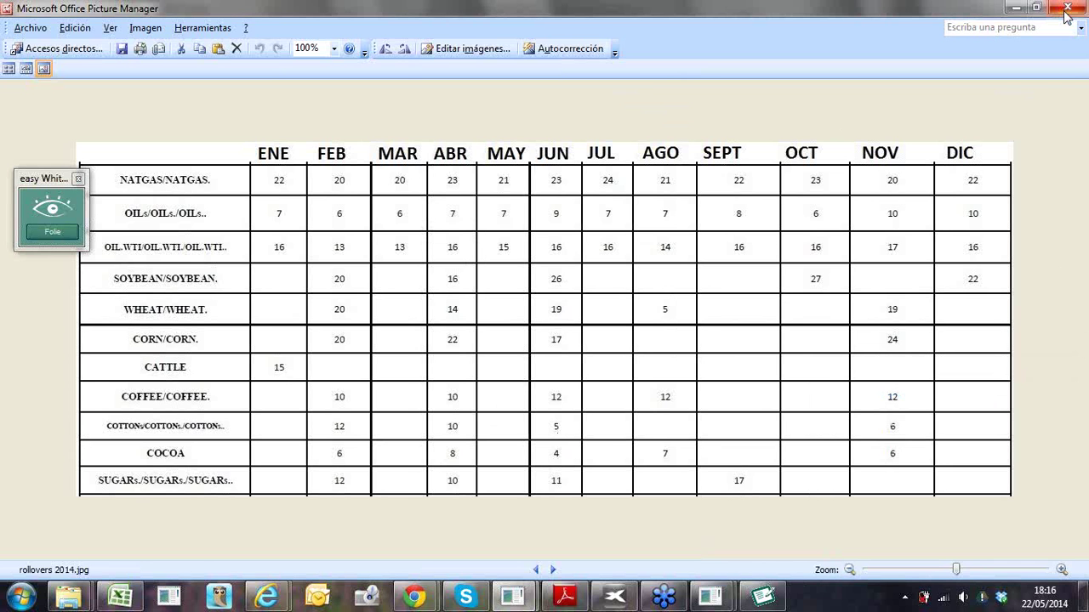
left_click(1015, 9)
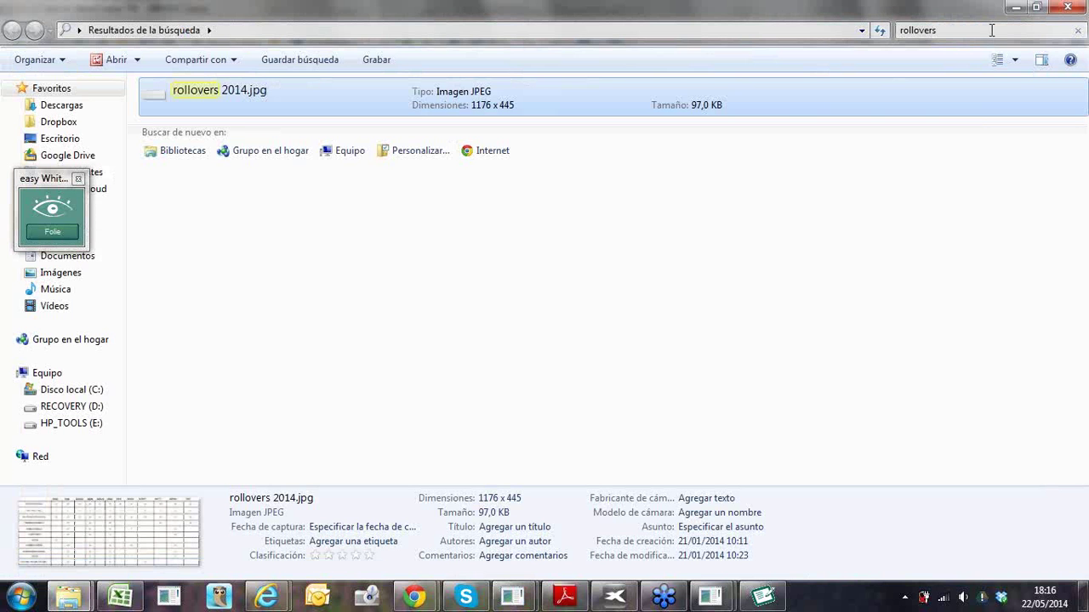
left_click(1015, 9)
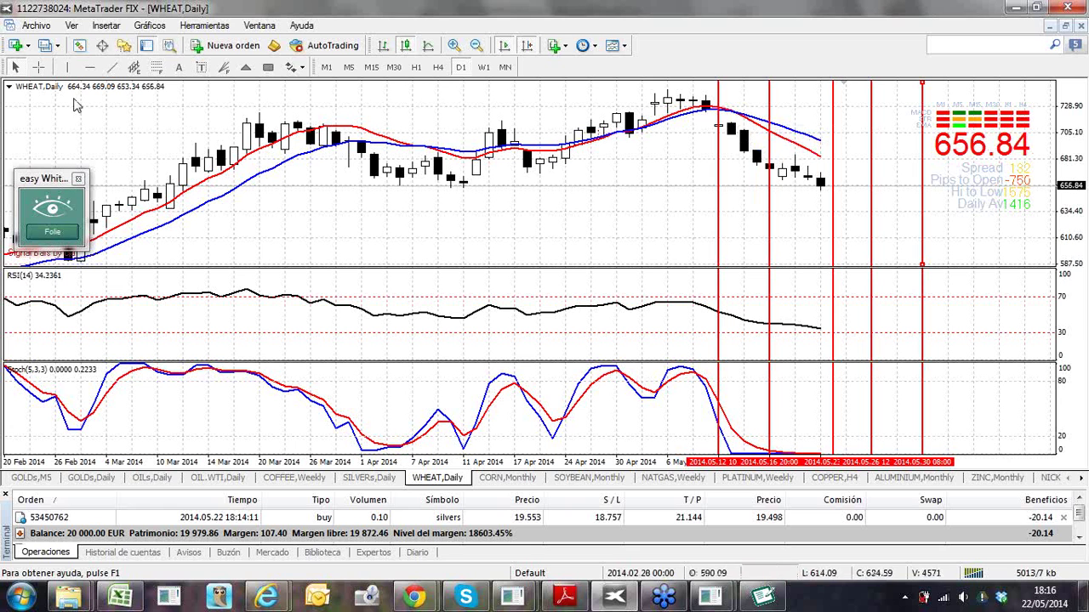
Inspect the latest candles, moving averages and RSI on the WHEAT Daily chart with the crosshair
left_click(38, 67)
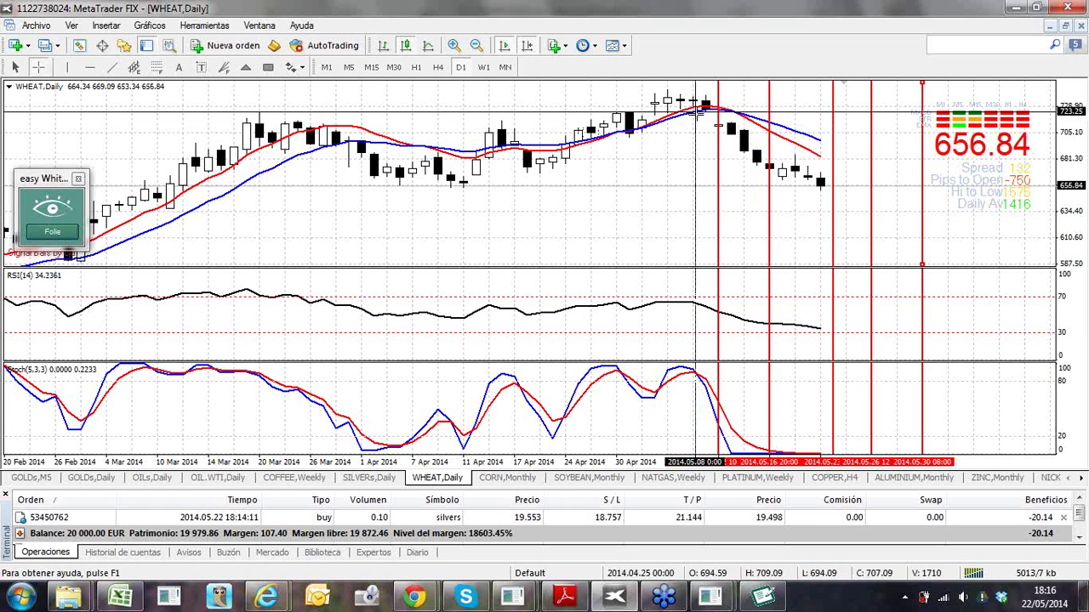
mouse_move(736, 117)
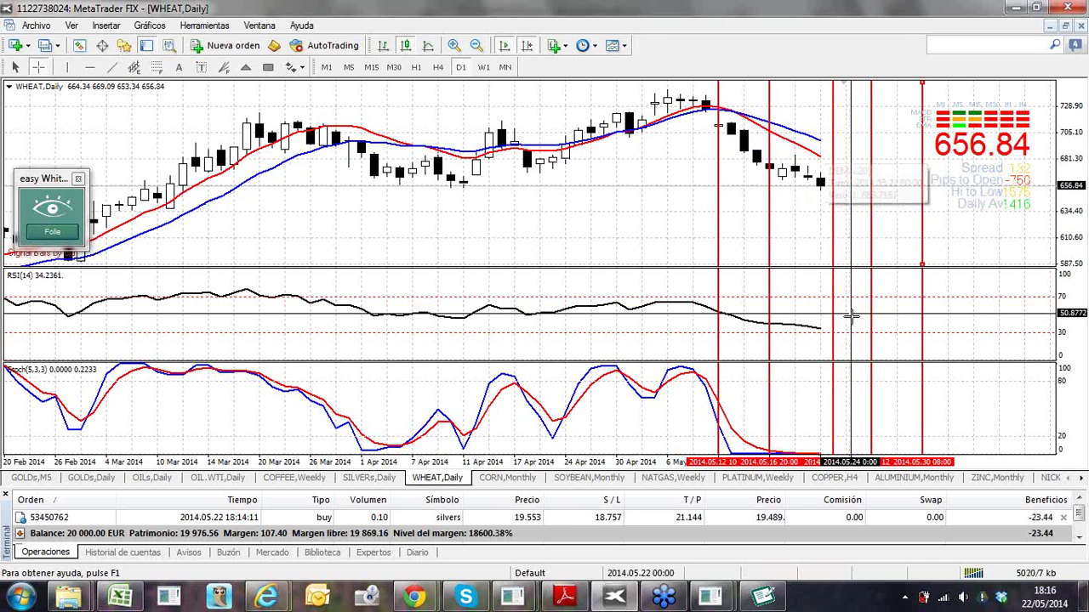
key("Escape")
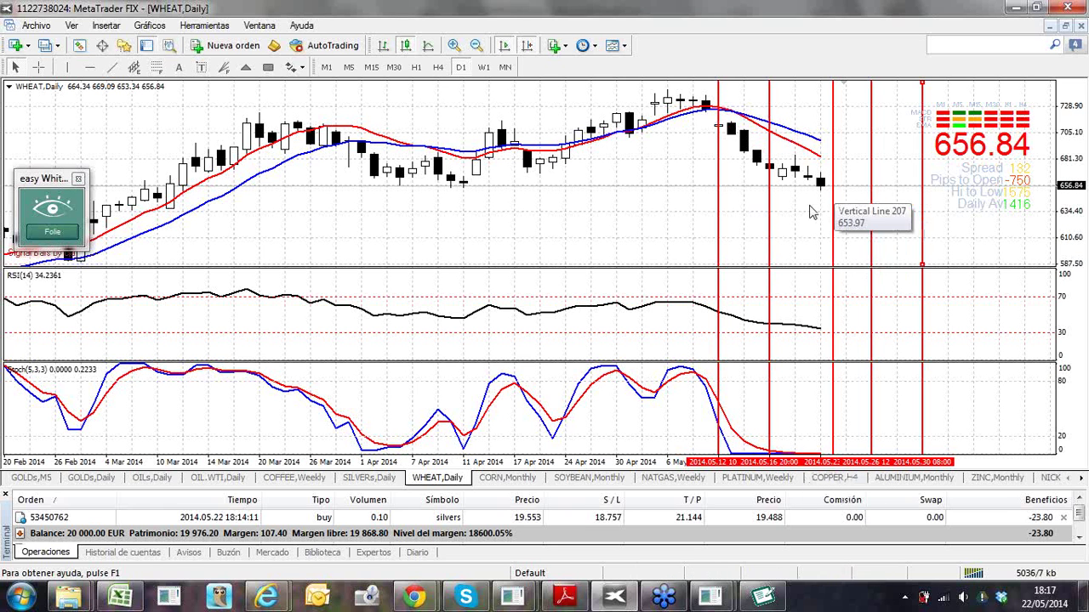
Display the CORN chart
left_click(504, 479)
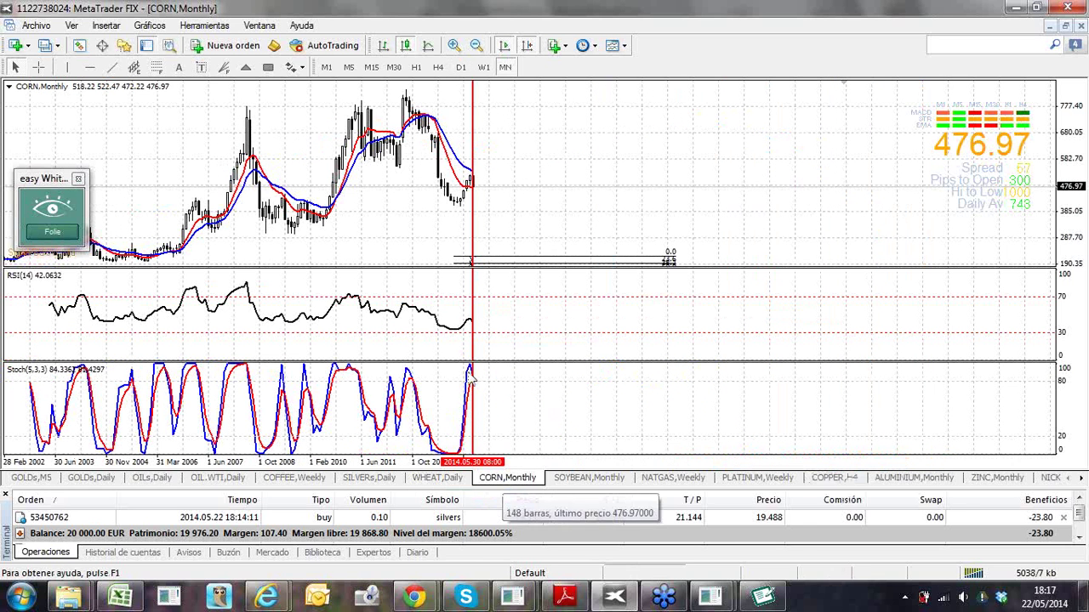